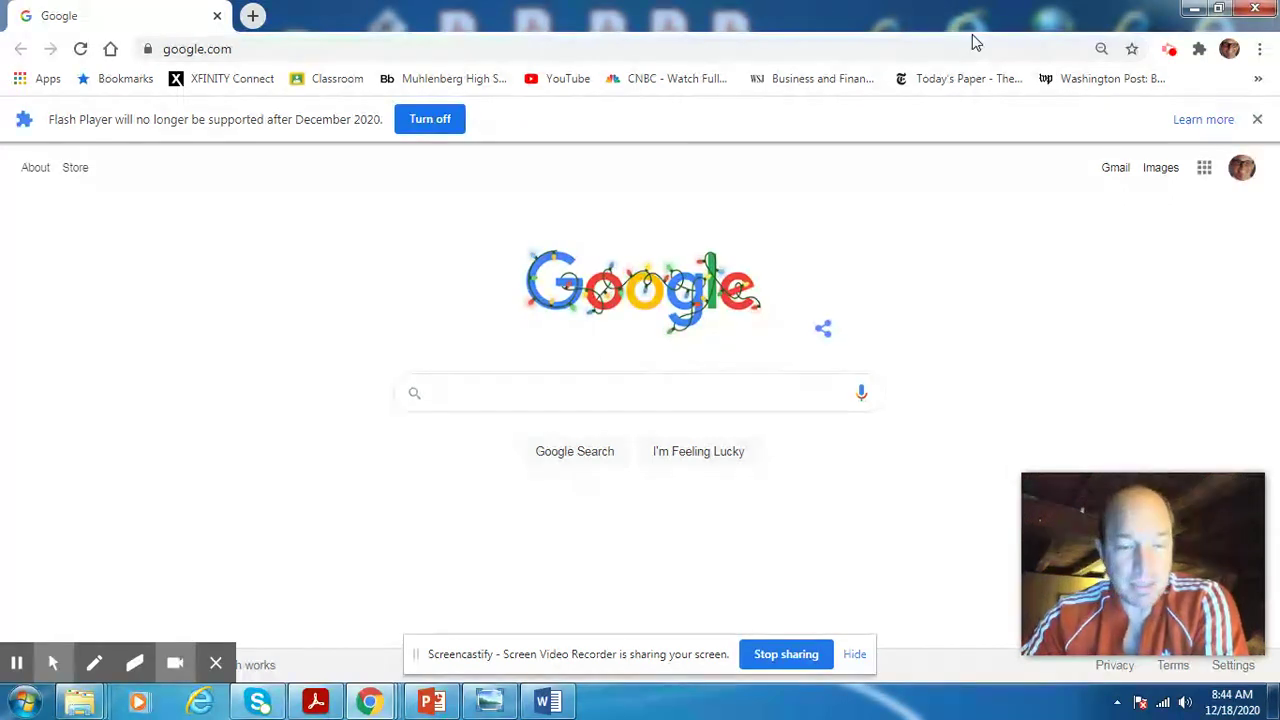
# Step: Minimize the browser window and move the Word document window up beside the On Your Own 4-1 exercise image
pyautogui.click(1192, 12)
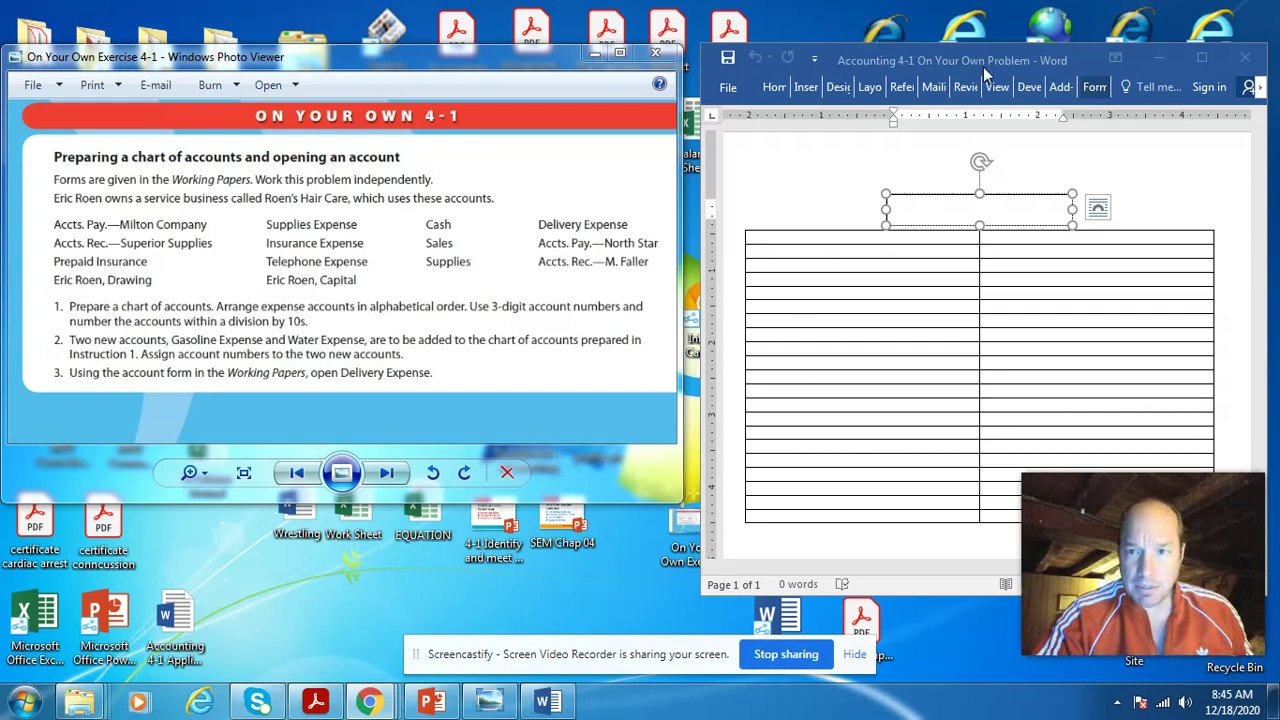
pyautogui.click(985, 59)
pyautogui.moveTo(985, 59); pyautogui.dragTo(977, 20)
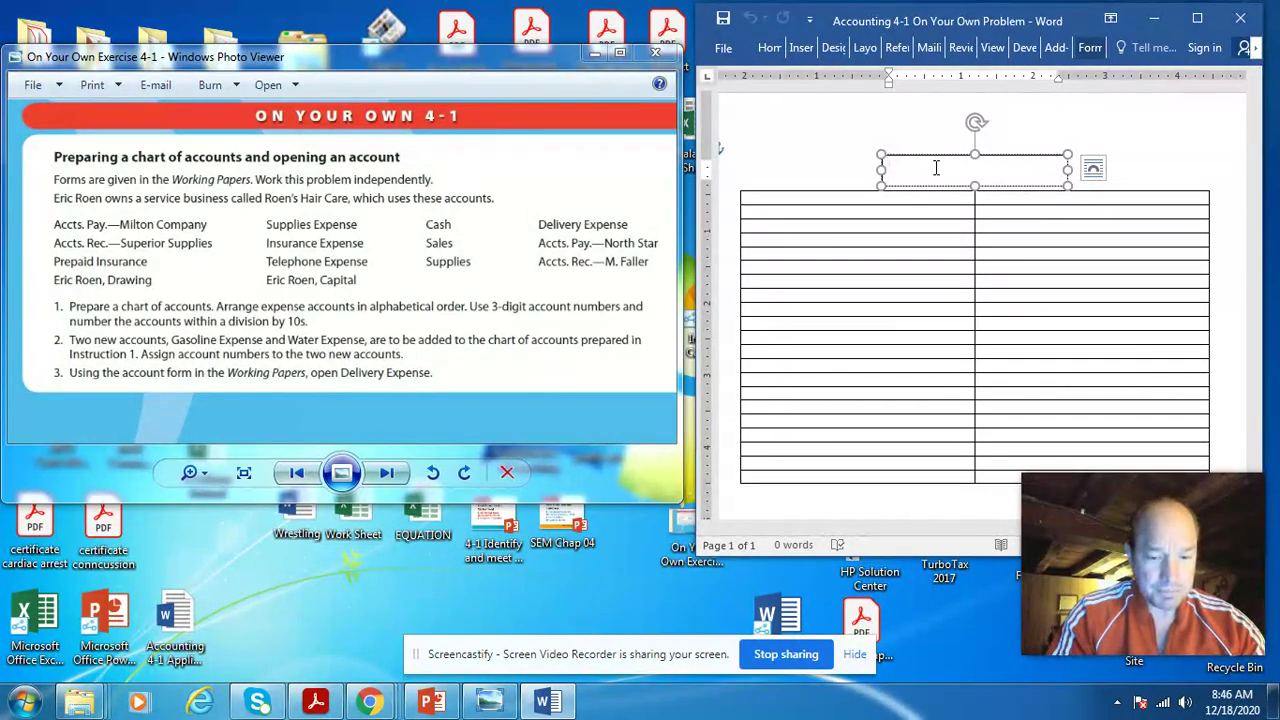
# Step: Enter the two-line title "Roen's Hair Care" and "Chart of Accounts" in the text box above the table
pyautogui.write('Roe')
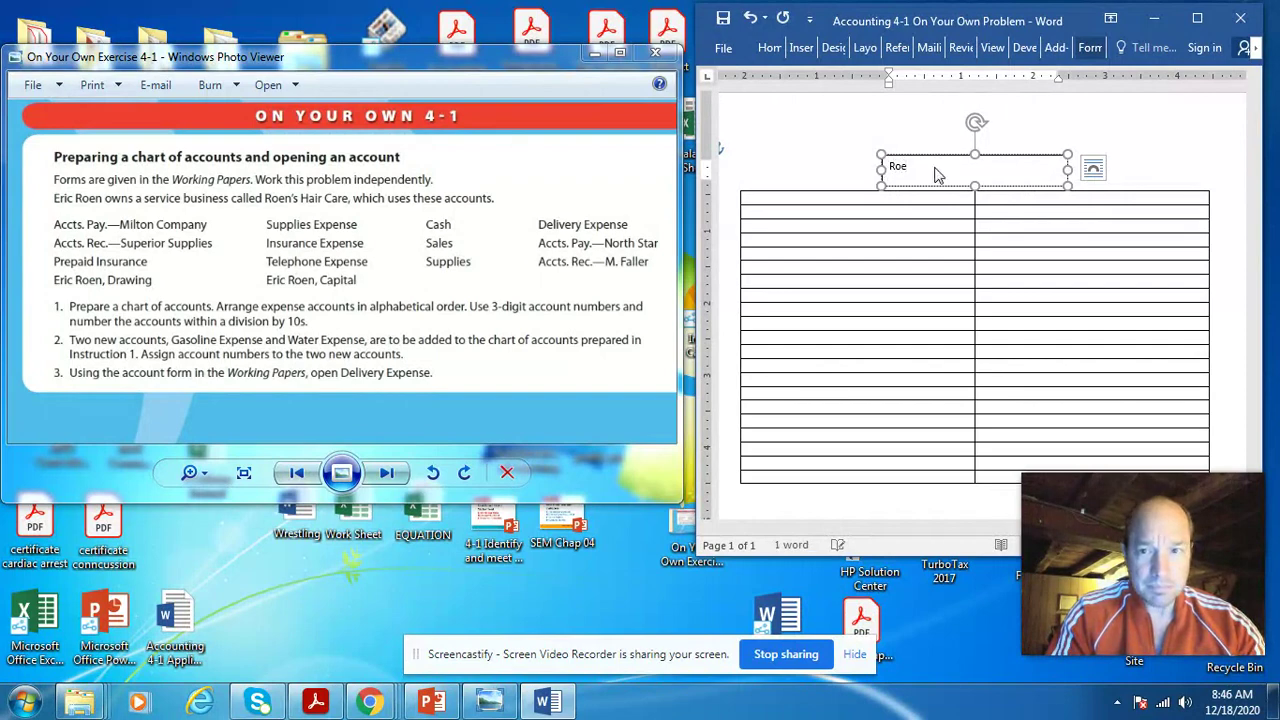
pyautogui.write("n's H")
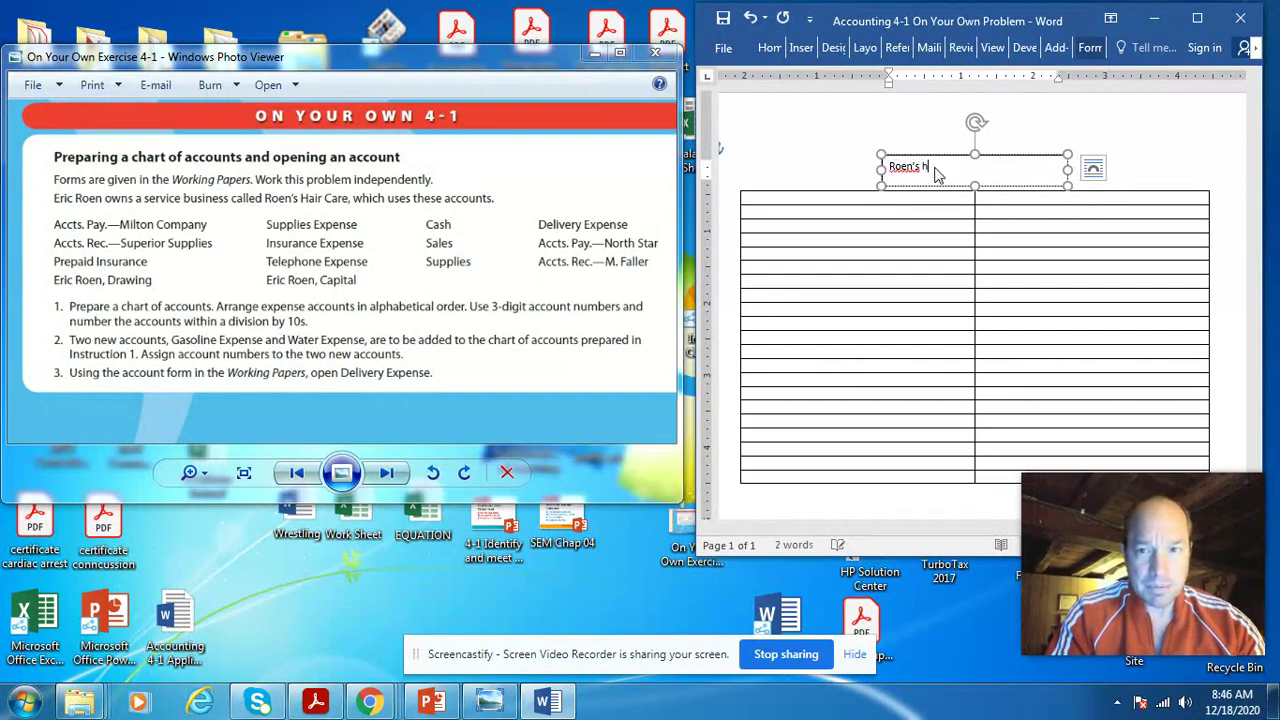
pyautogui.write('air C')
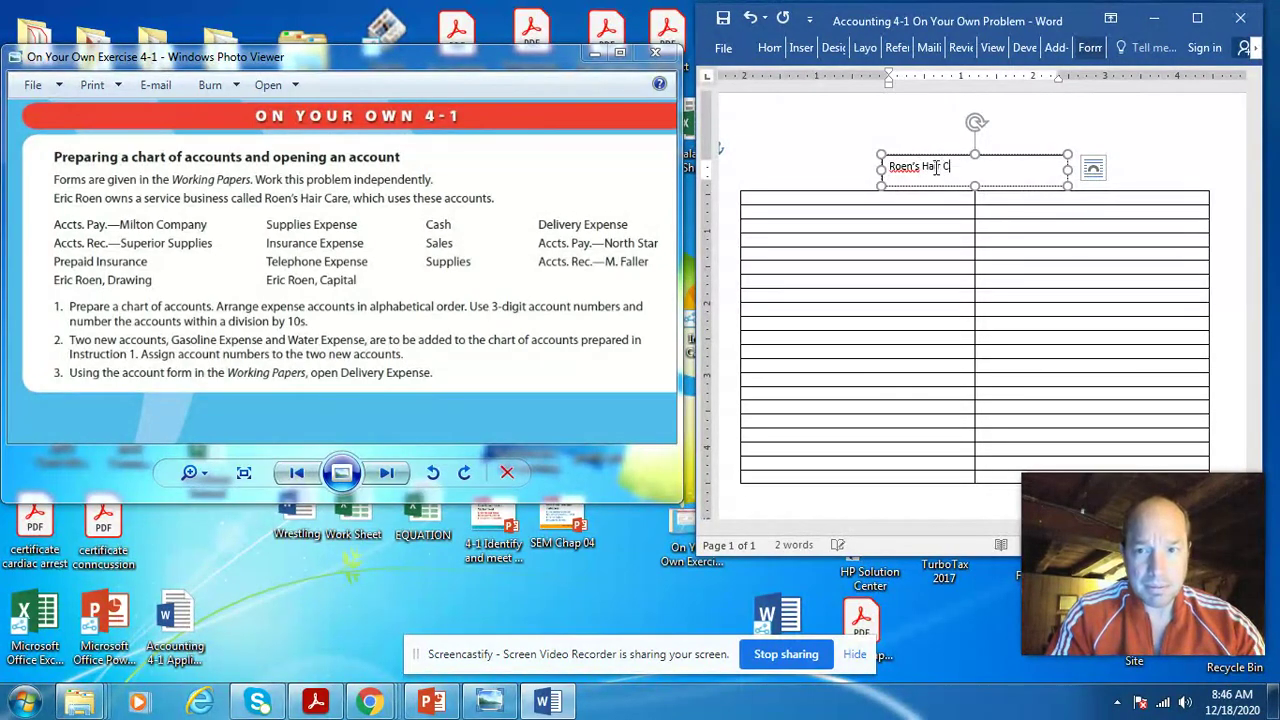
pyautogui.write('ai')
pyautogui.press('BackSpace')
pyautogui.write('re')
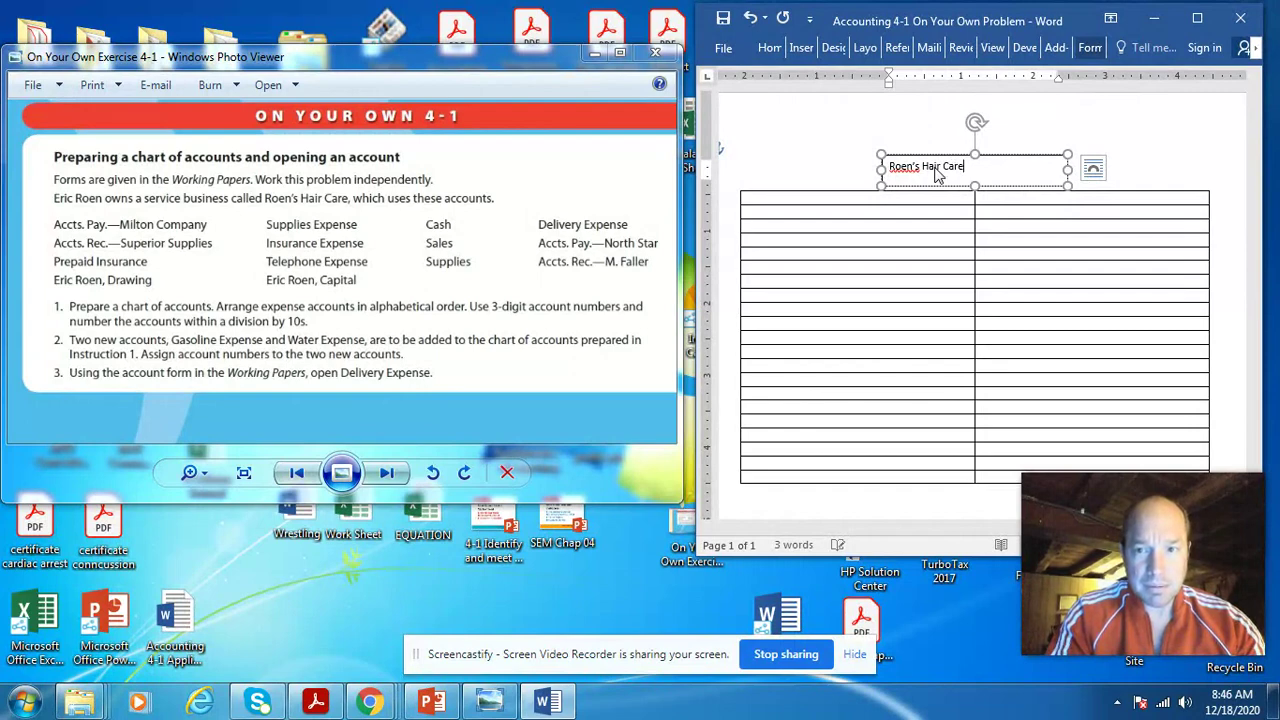
pyautogui.press('Return')
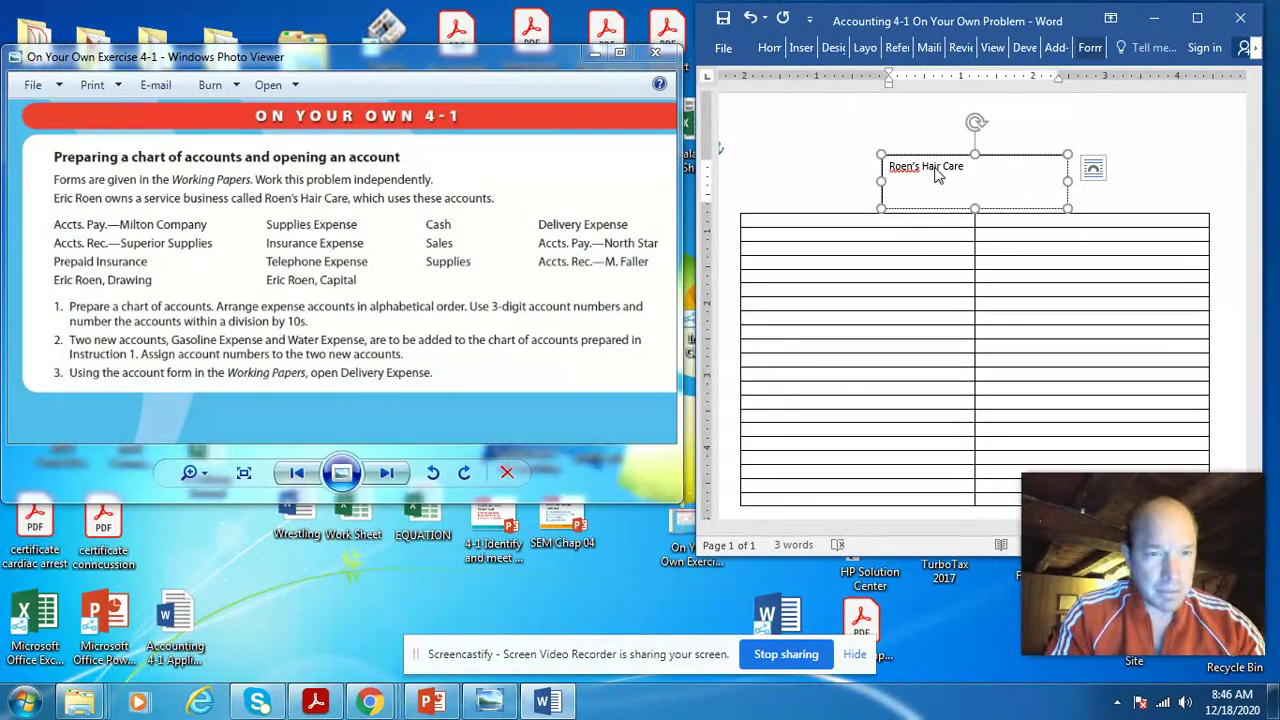
pyautogui.write('Ch')
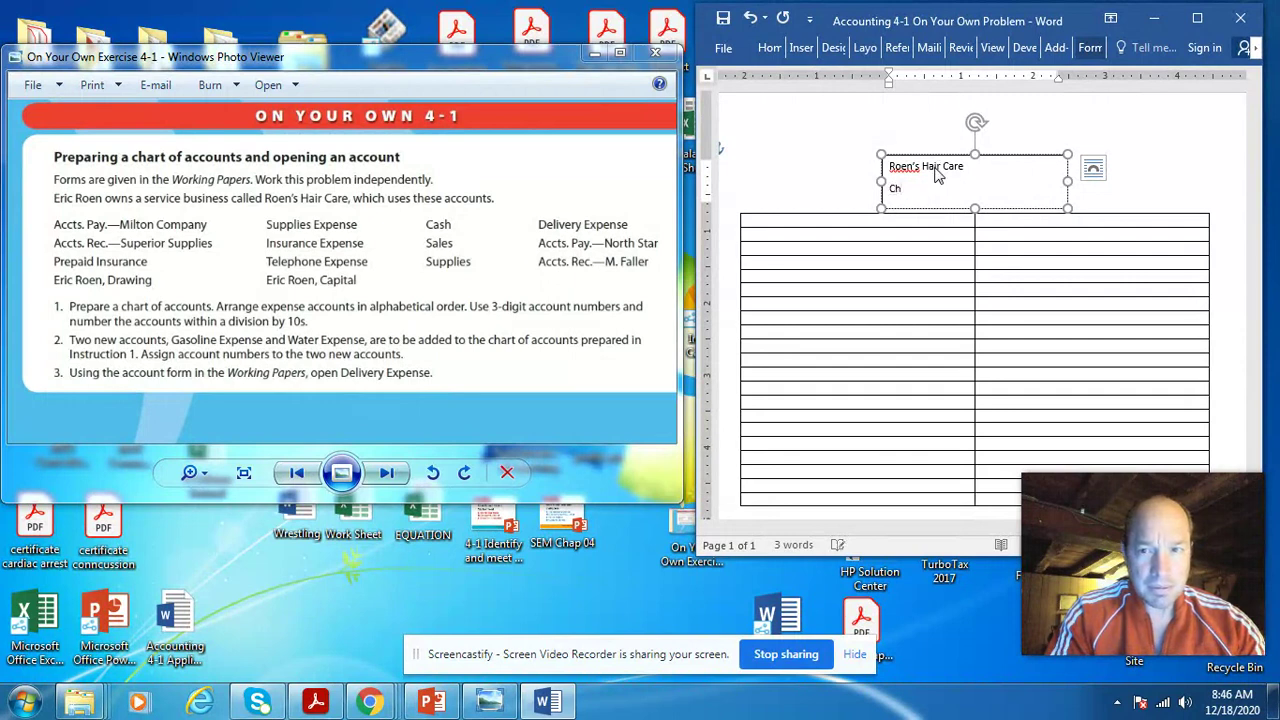
pyautogui.write('art of A')
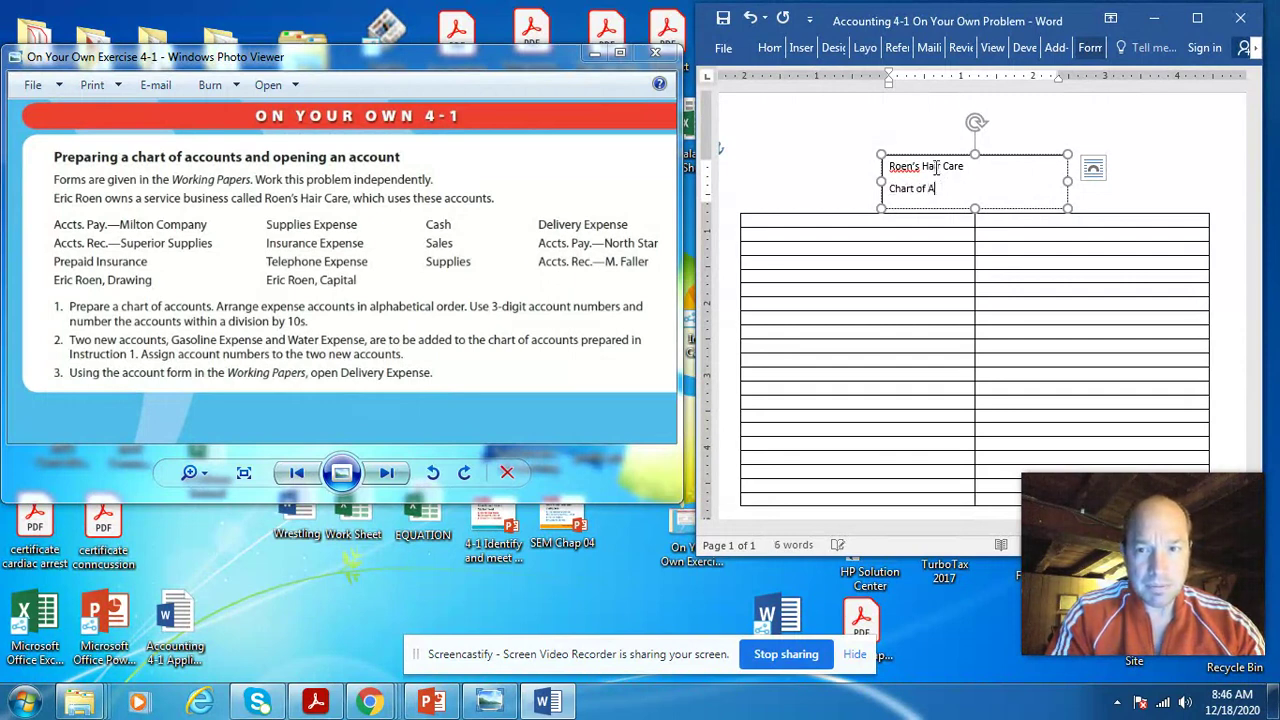
pyautogui.write('ccounts')
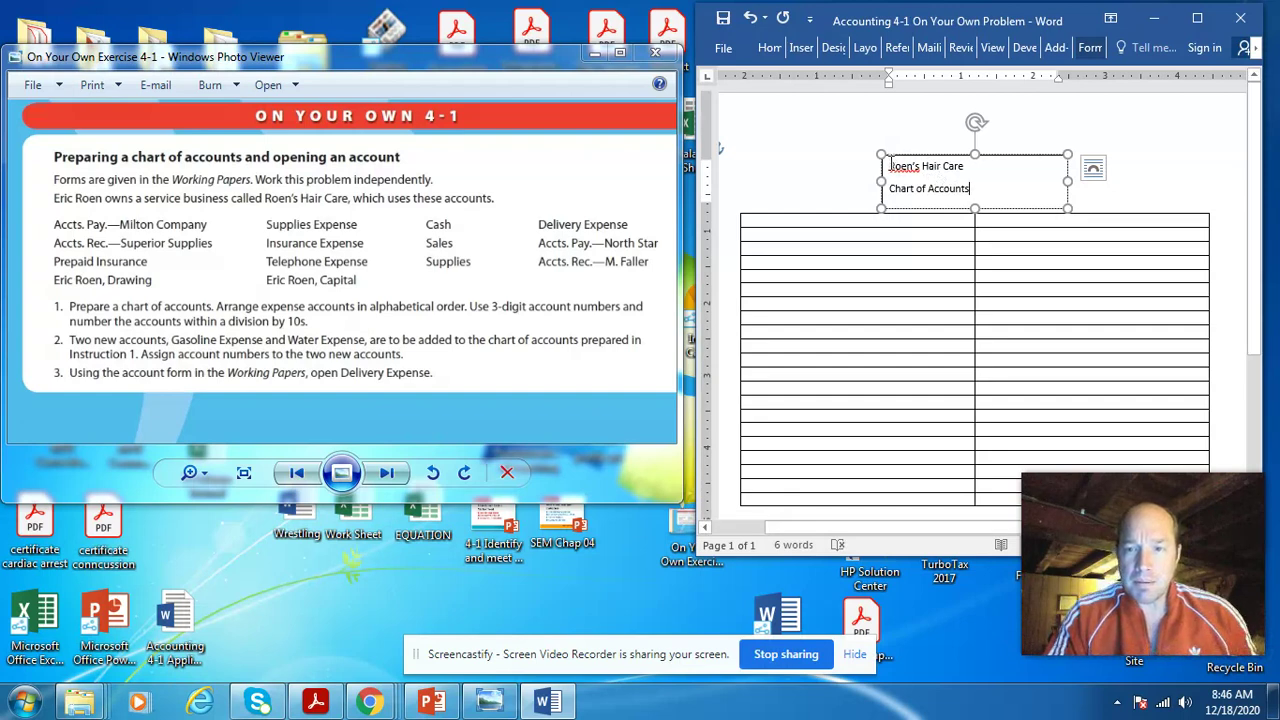
# Step: Set both title lines in the text box to 14 pt and center them
pyautogui.moveTo(890, 166); pyautogui.dragTo(968, 190)
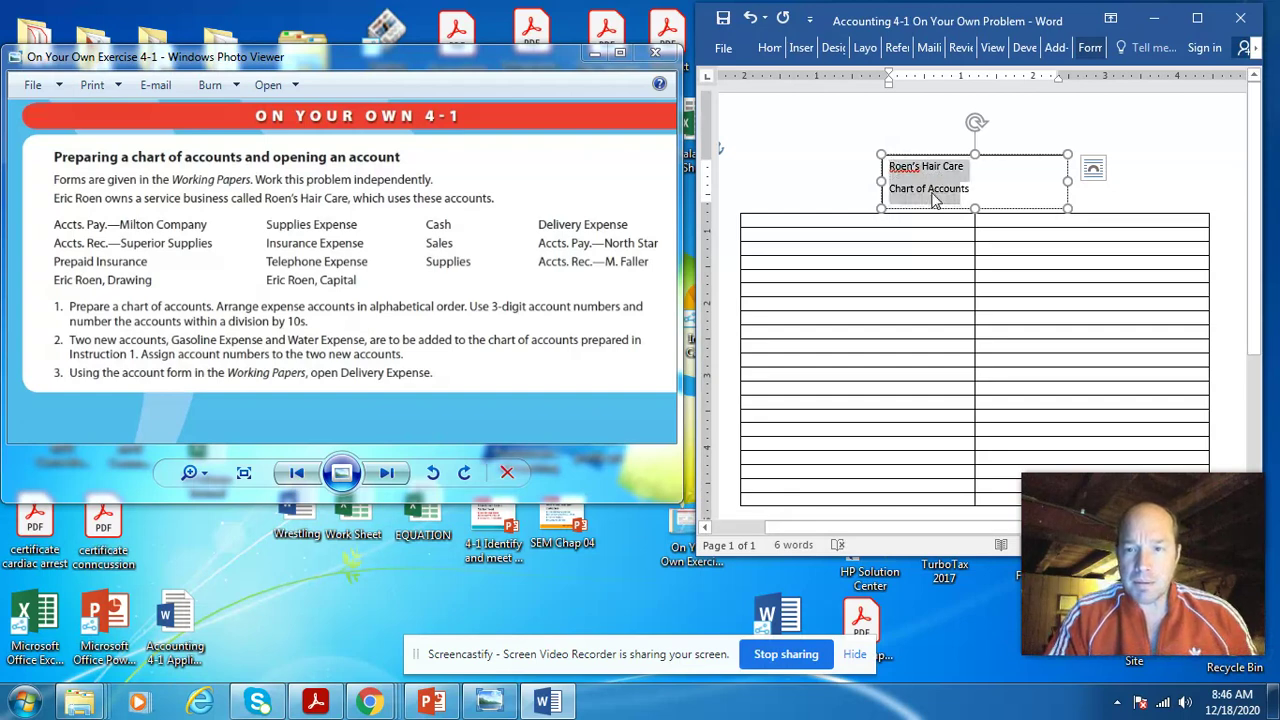
pyautogui.click(770, 52)
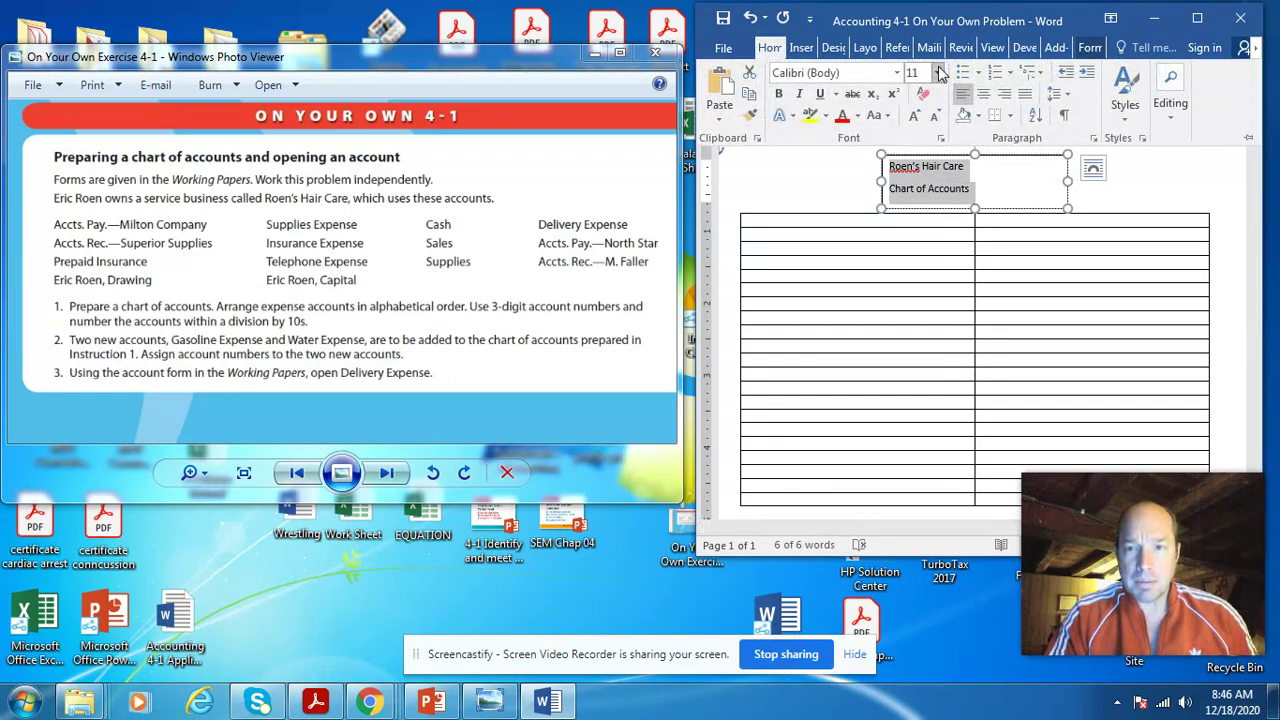
pyautogui.click(938, 73)
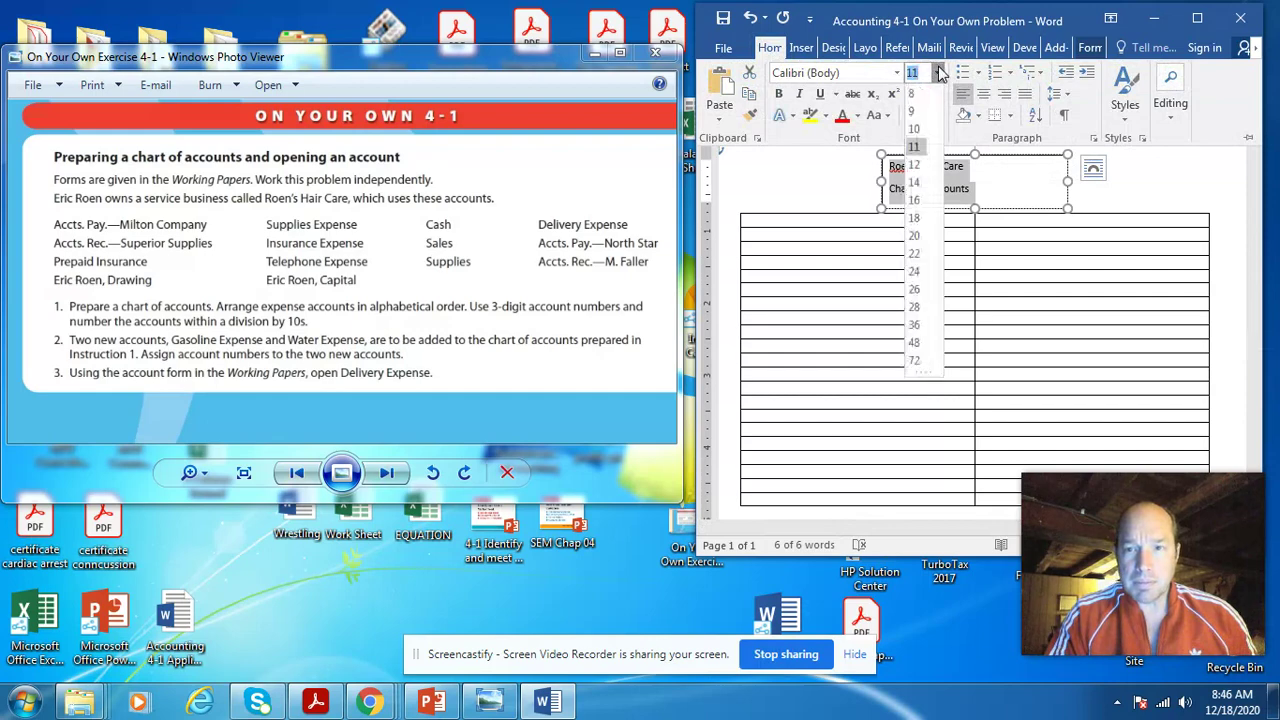
pyautogui.click(915, 183)
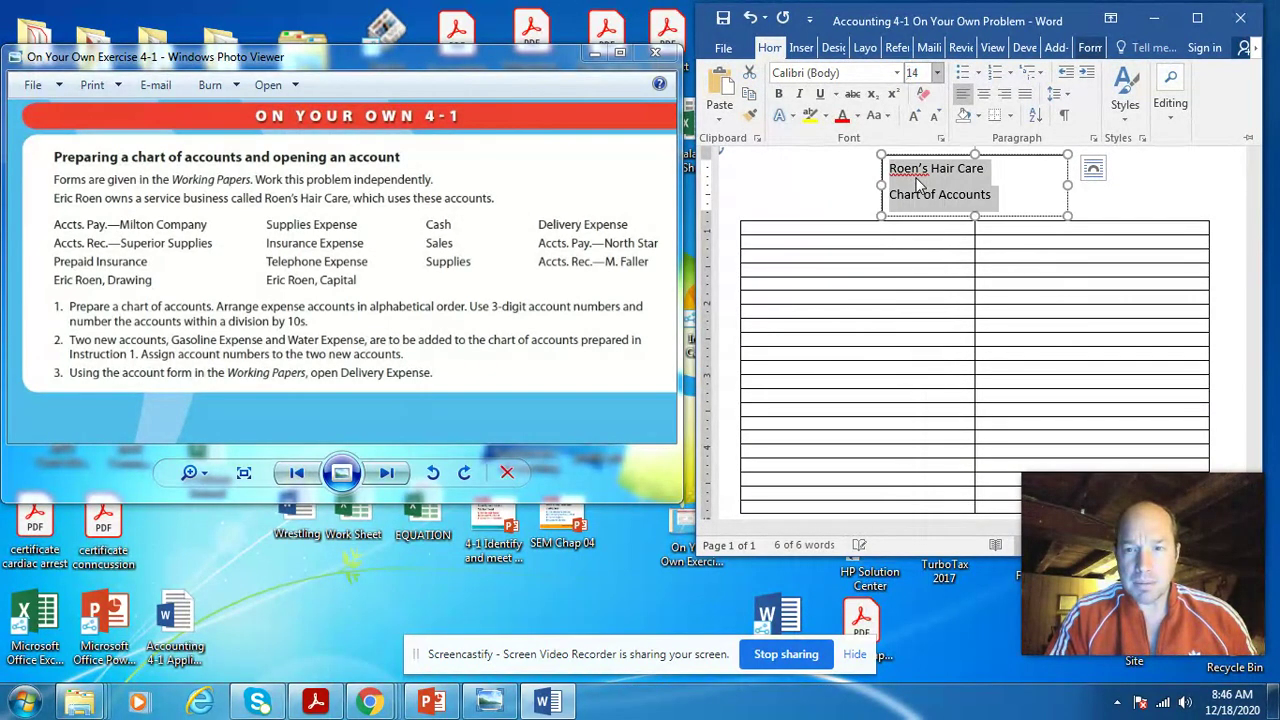
pyautogui.click(982, 96)
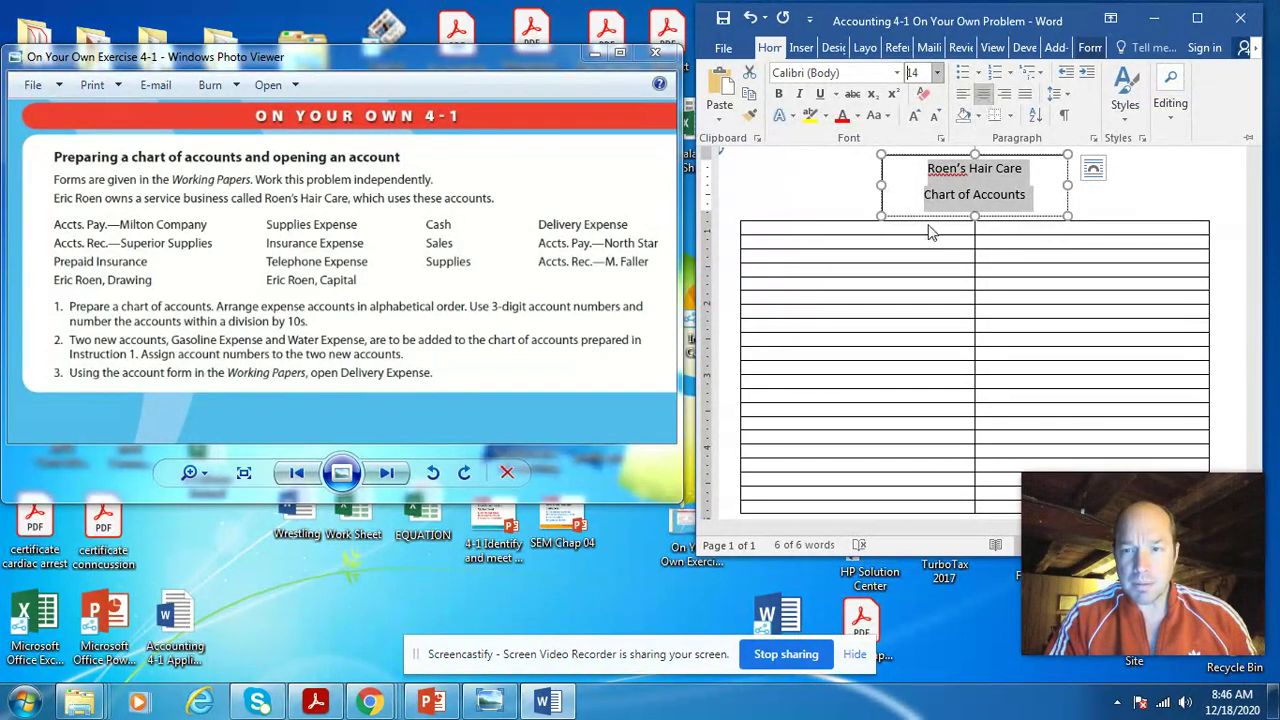
# Step: Enter the heading "Balance Sheet Accounts" in the first cell of the table's first column
pyautogui.click(872, 228)
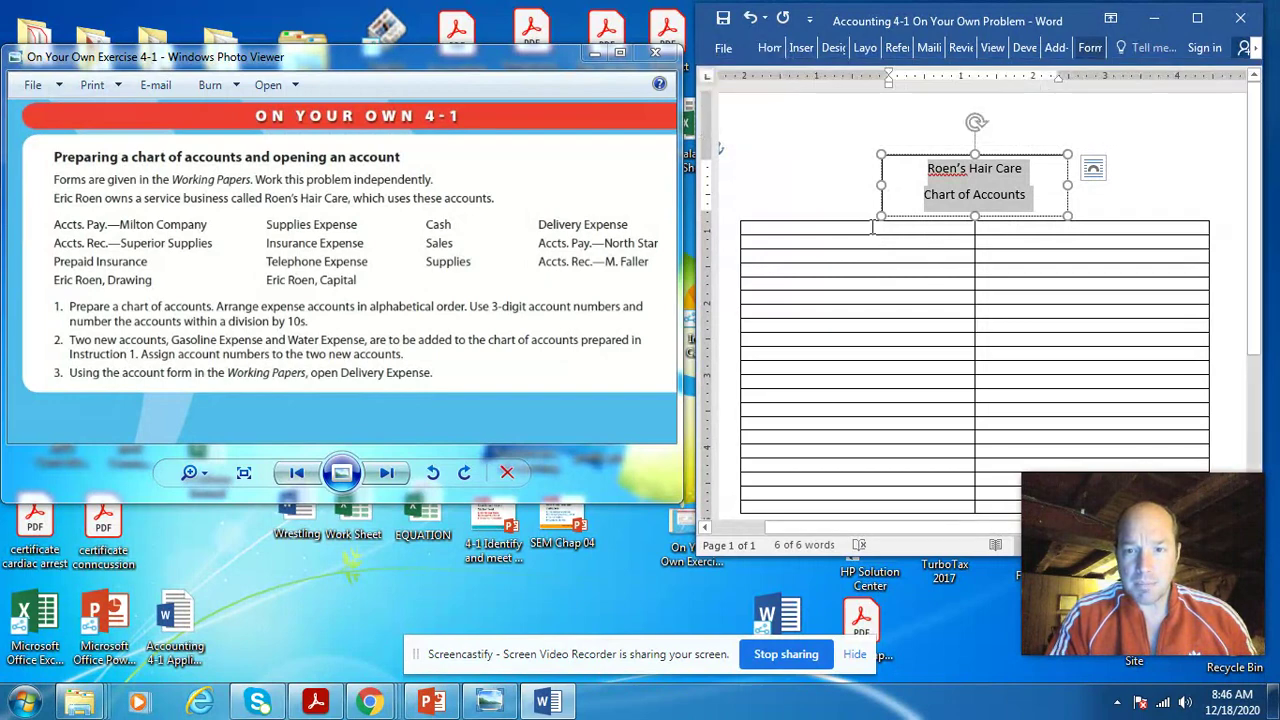
pyautogui.click(871, 229)
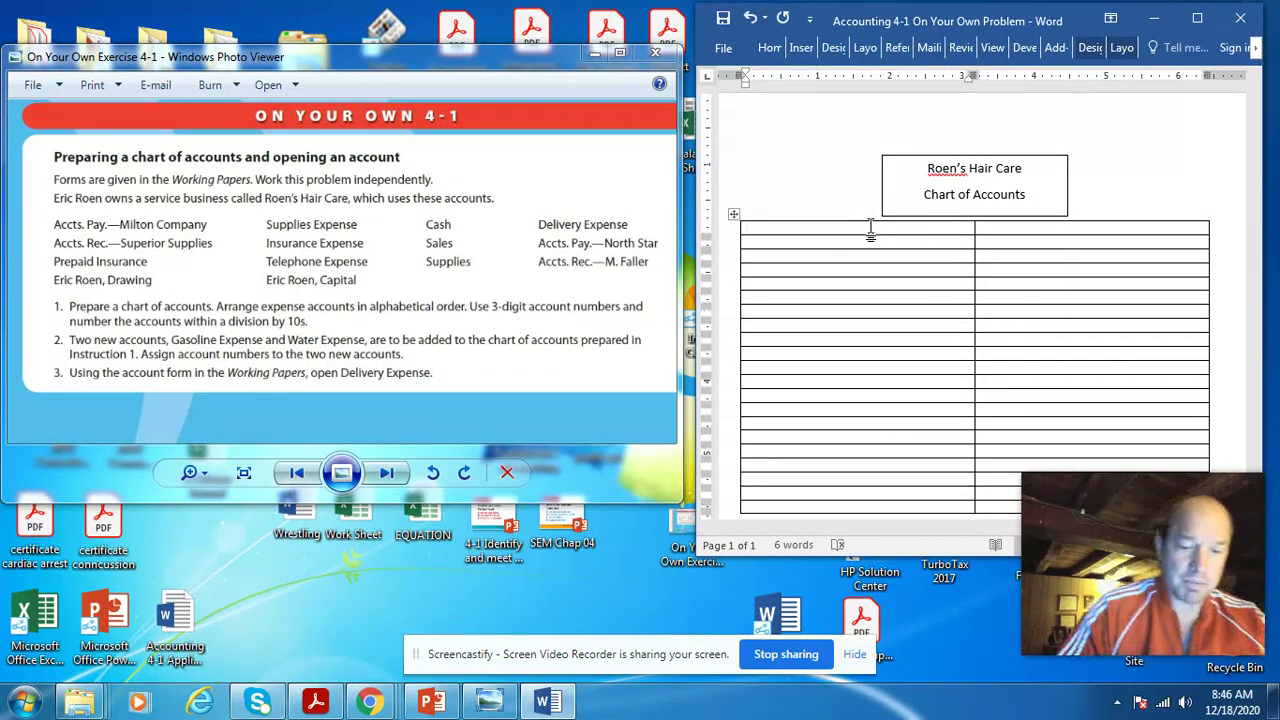
pyautogui.write('Balan')
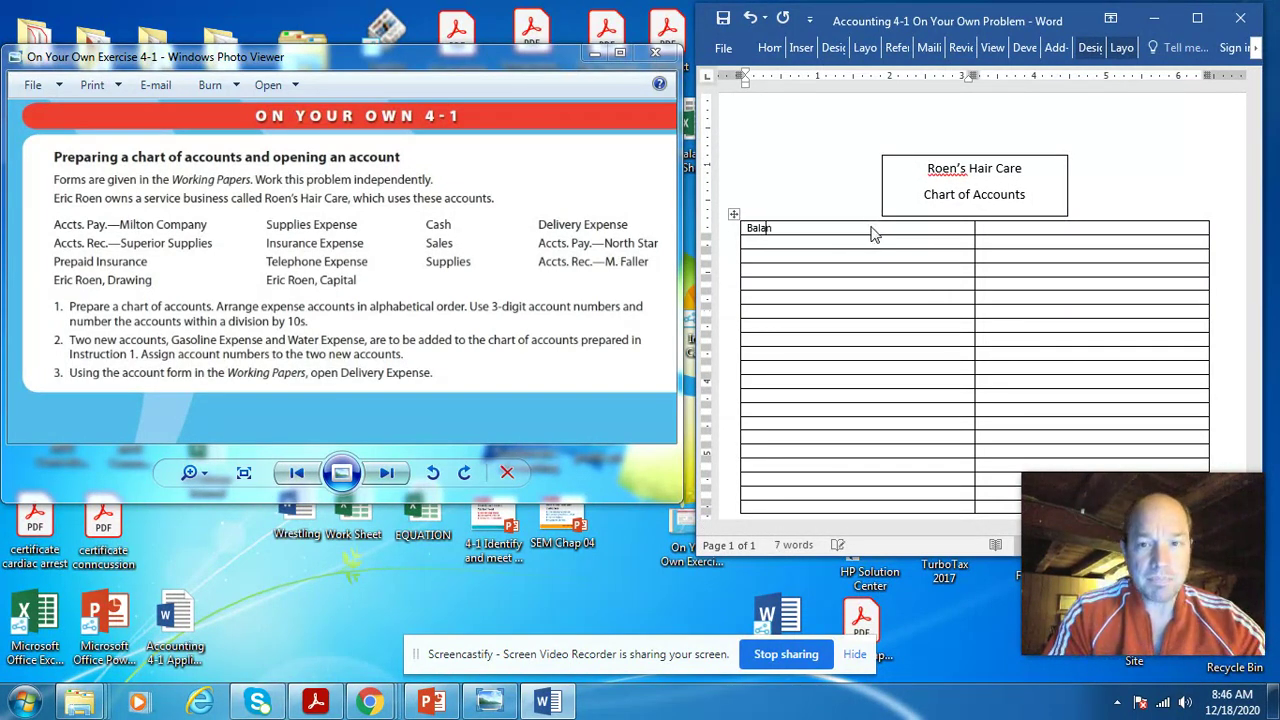
pyautogui.write('ce Sh')
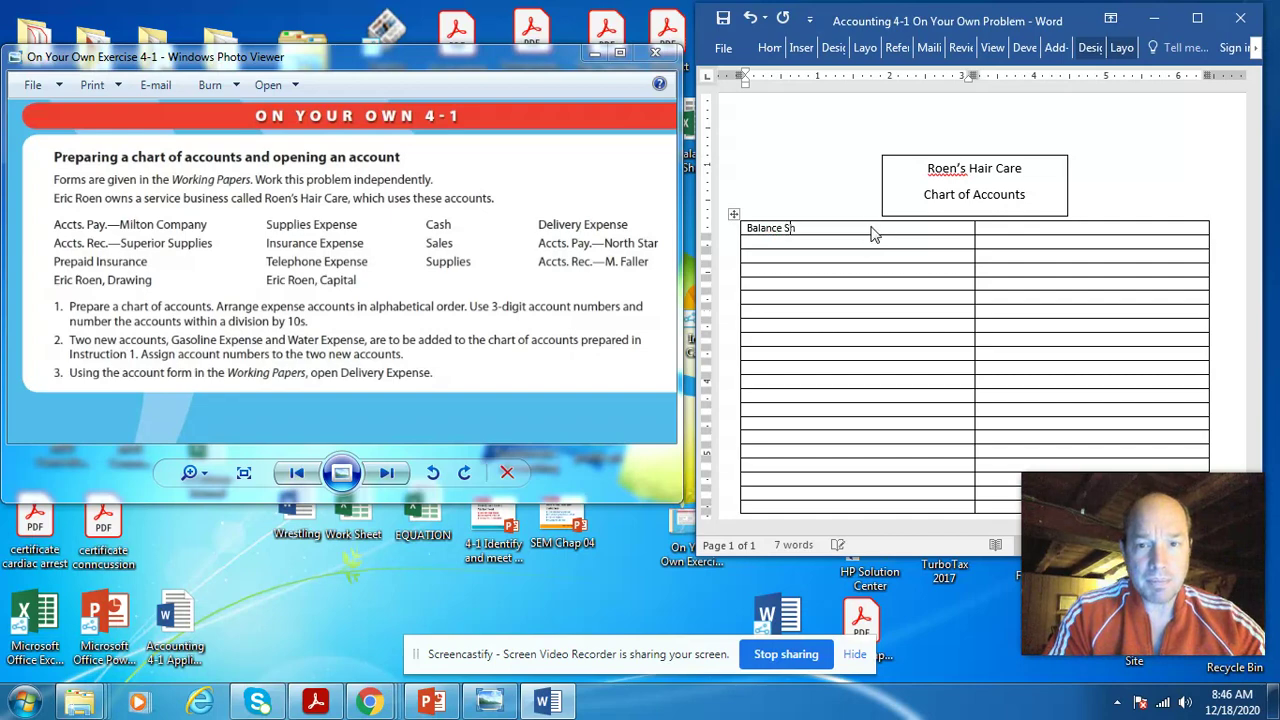
pyautogui.write('eet Accounts')
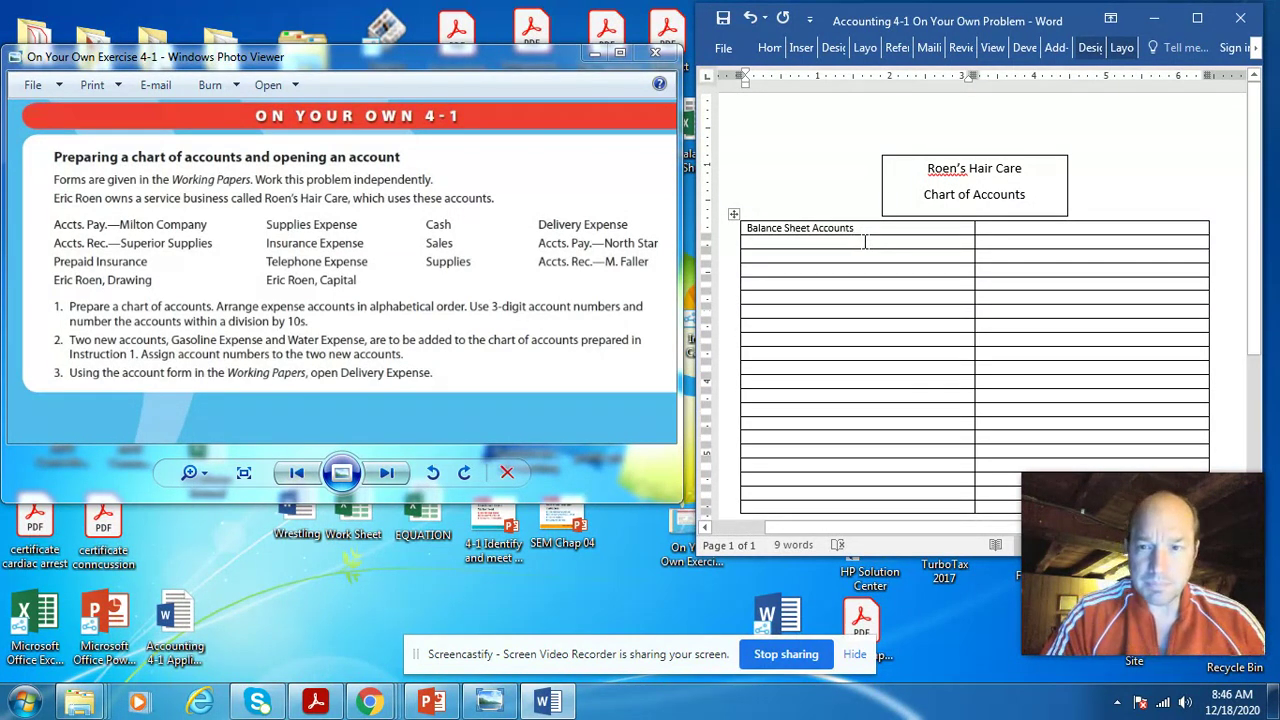
# Step: Enter the heading "Income Statement Accounts" in the first cell of the table's second column
pyautogui.click(1033, 233)
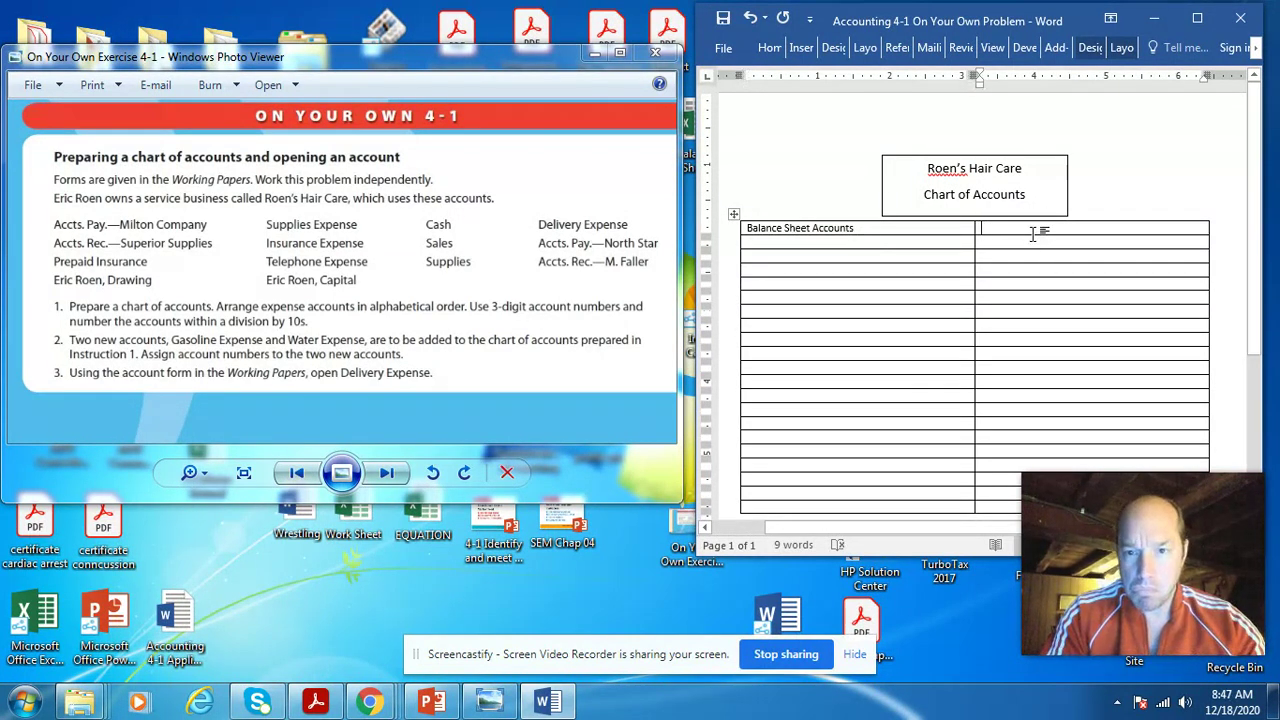
pyautogui.write('Inco')
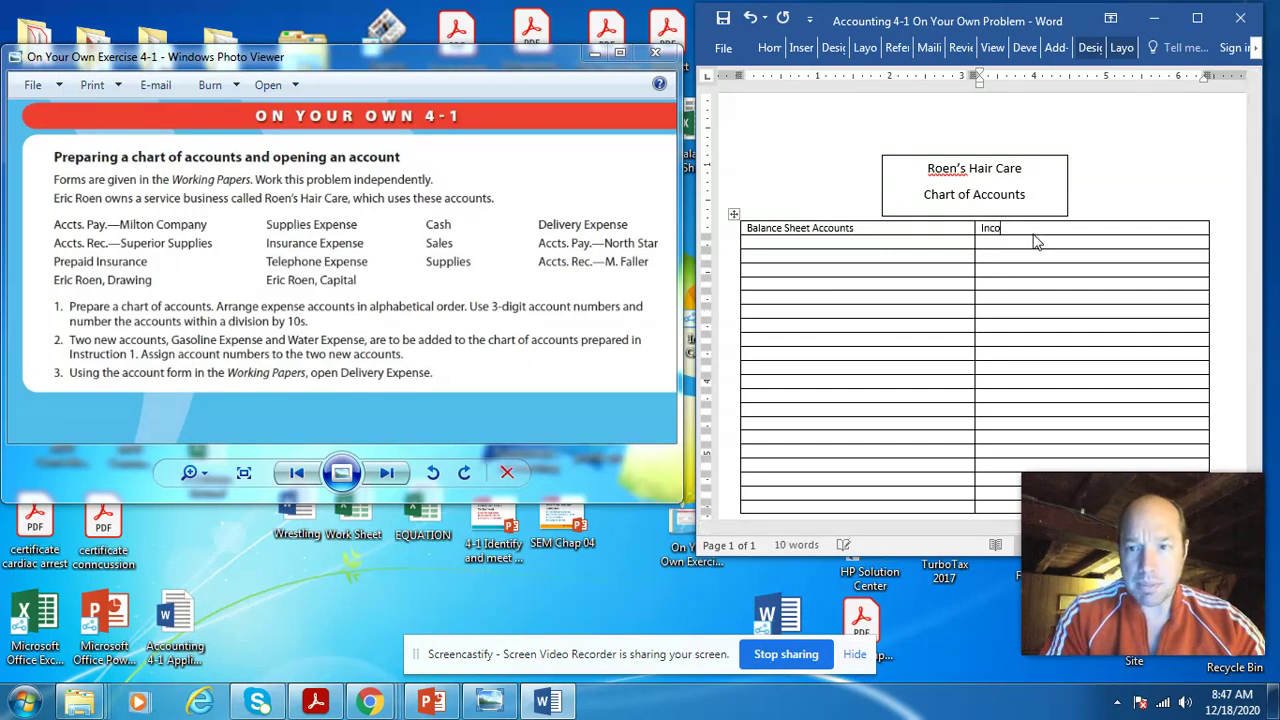
pyautogui.write('me Sta')
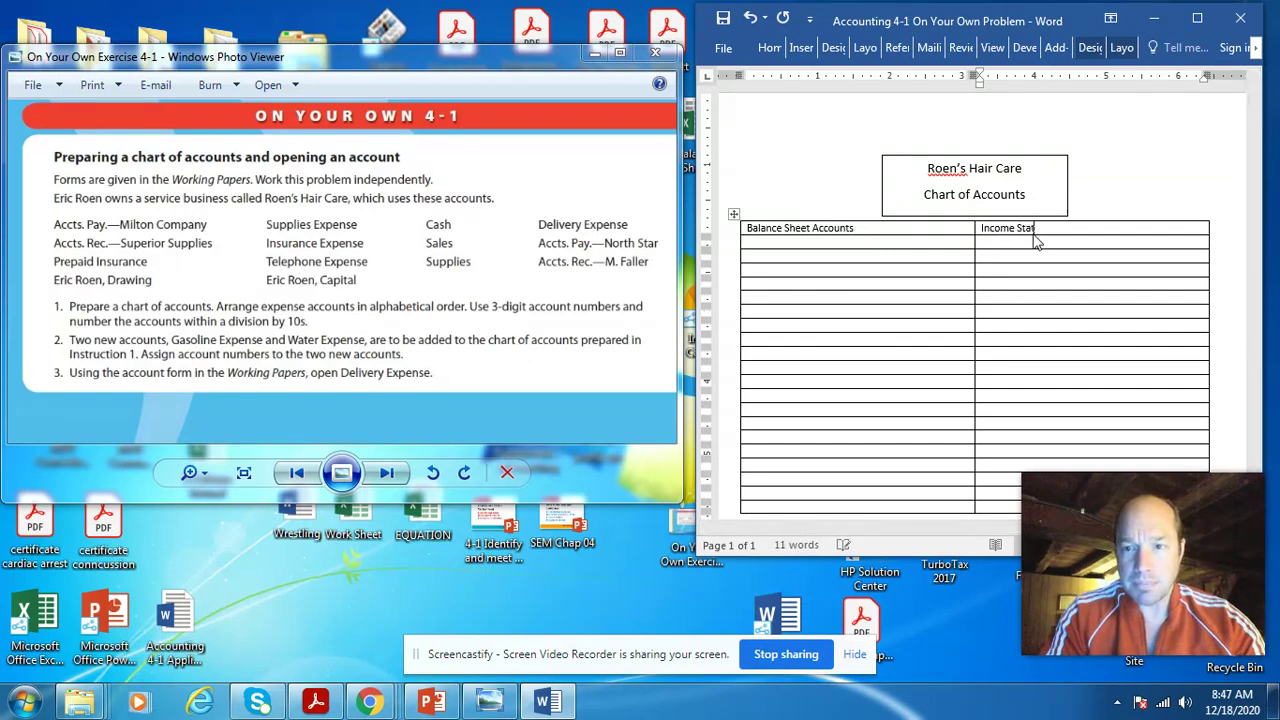
pyautogui.write('tement')
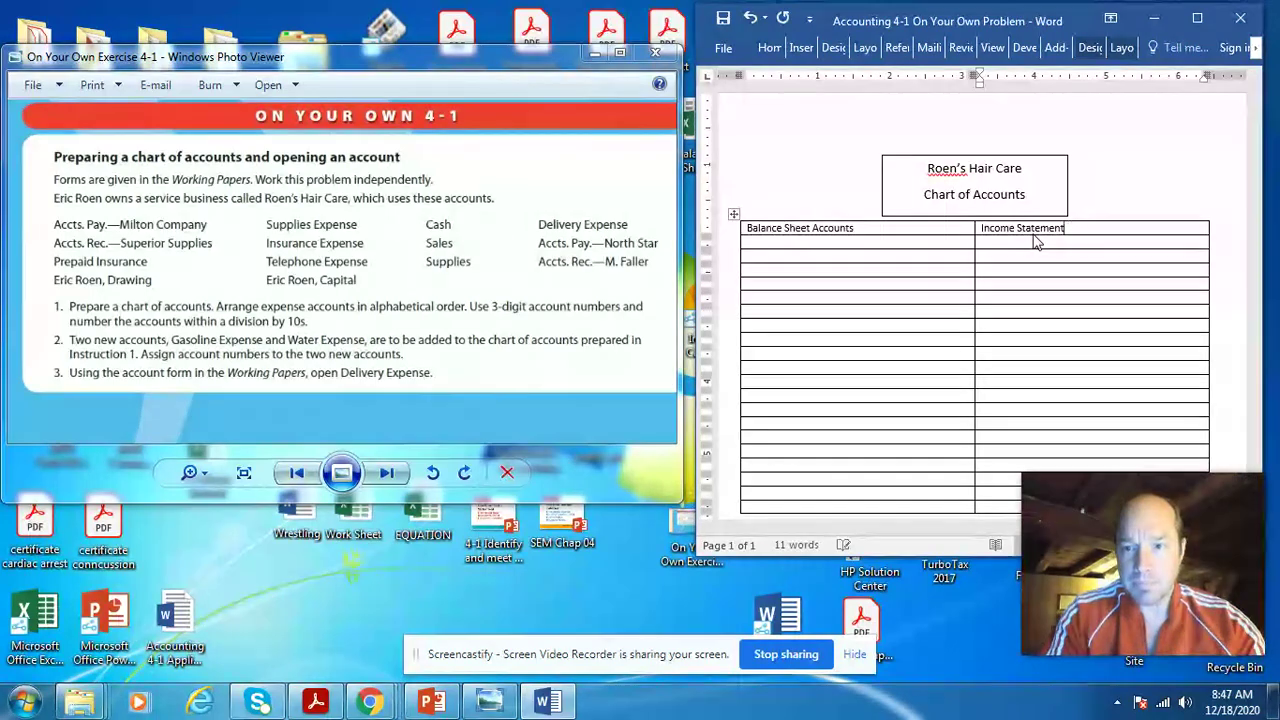
pyautogui.write(' Accounts')
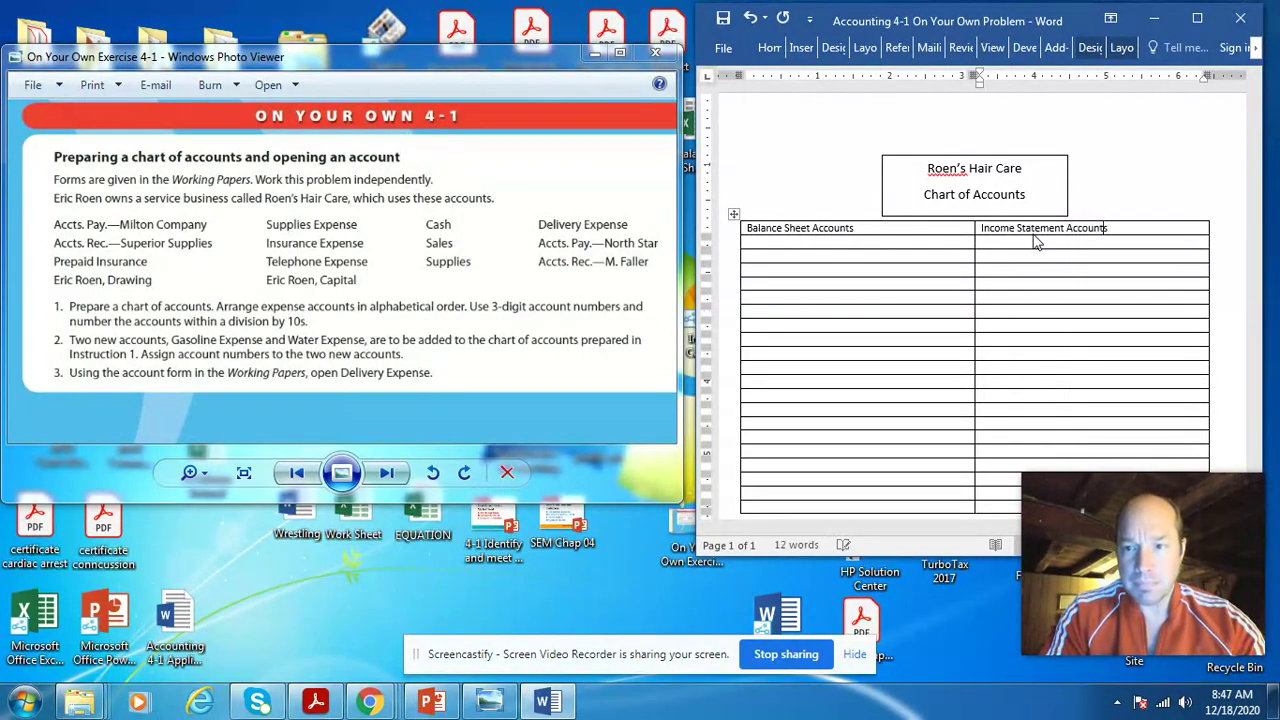
# Step: Enter the division heading "Assets (100)" in the row directly below Balance Sheet Accounts
pyautogui.click(879, 243)
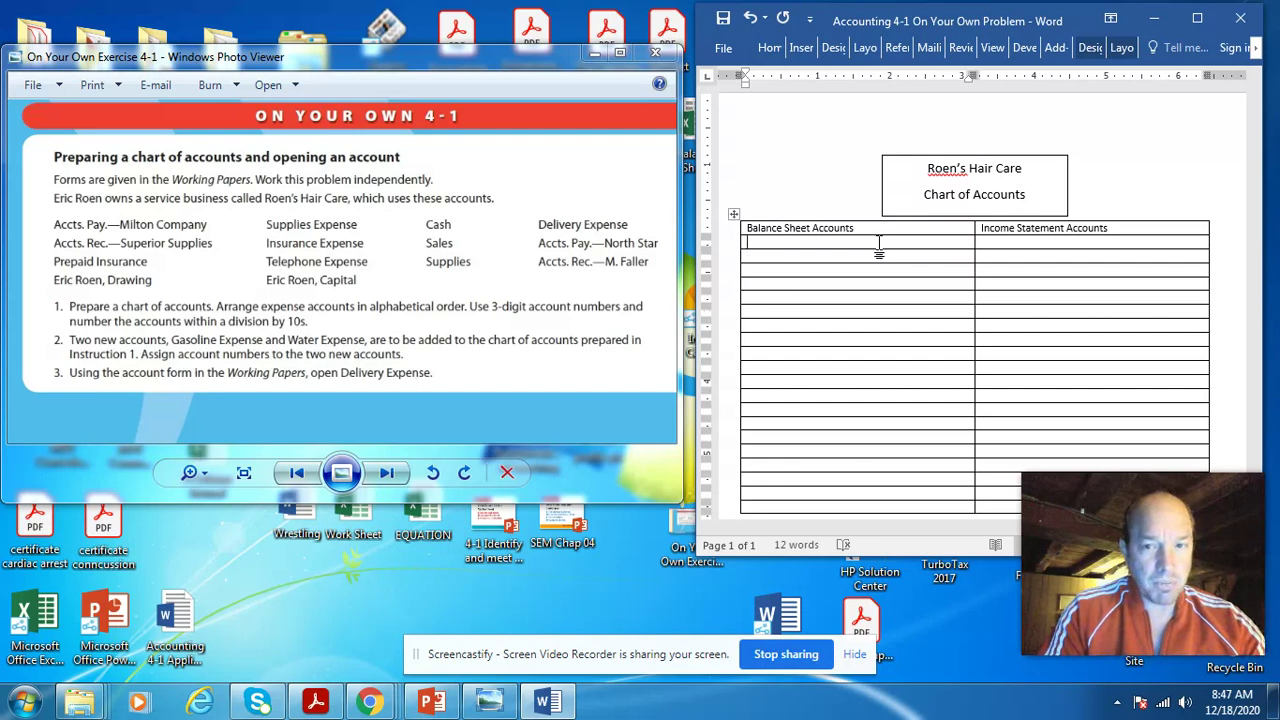
pyautogui.write('Assets')
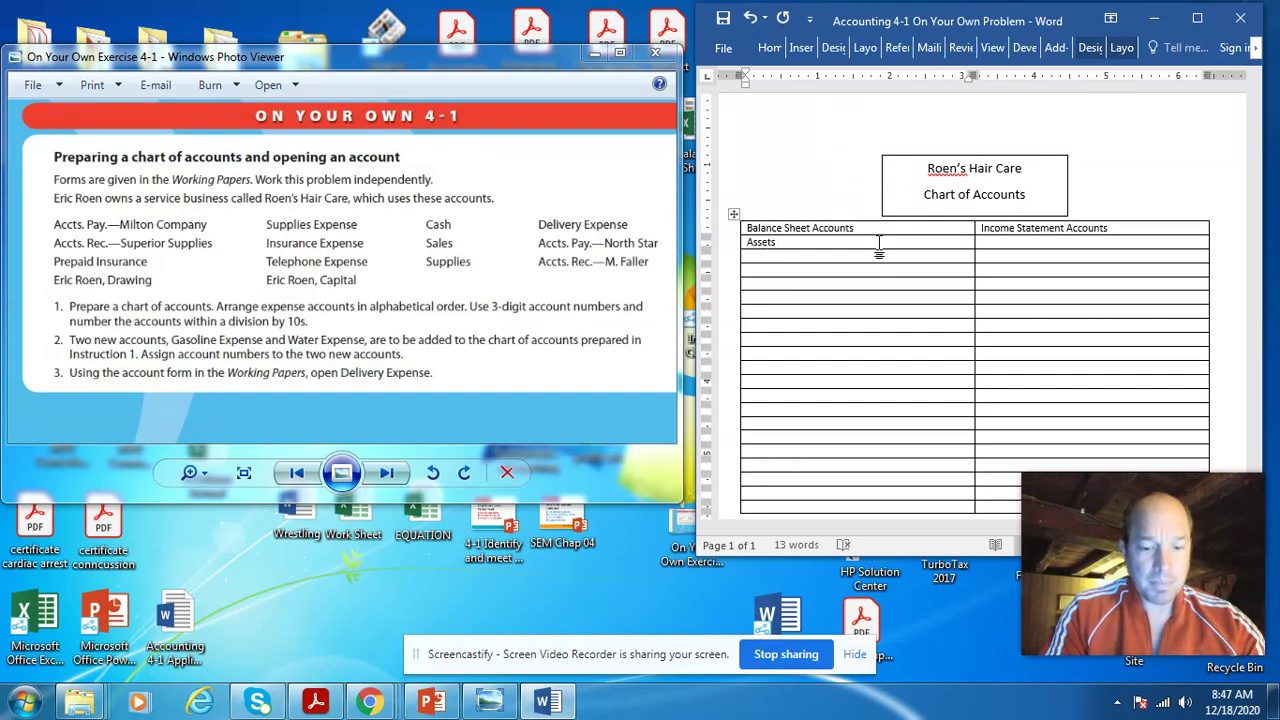
pyautogui.write(' (1')
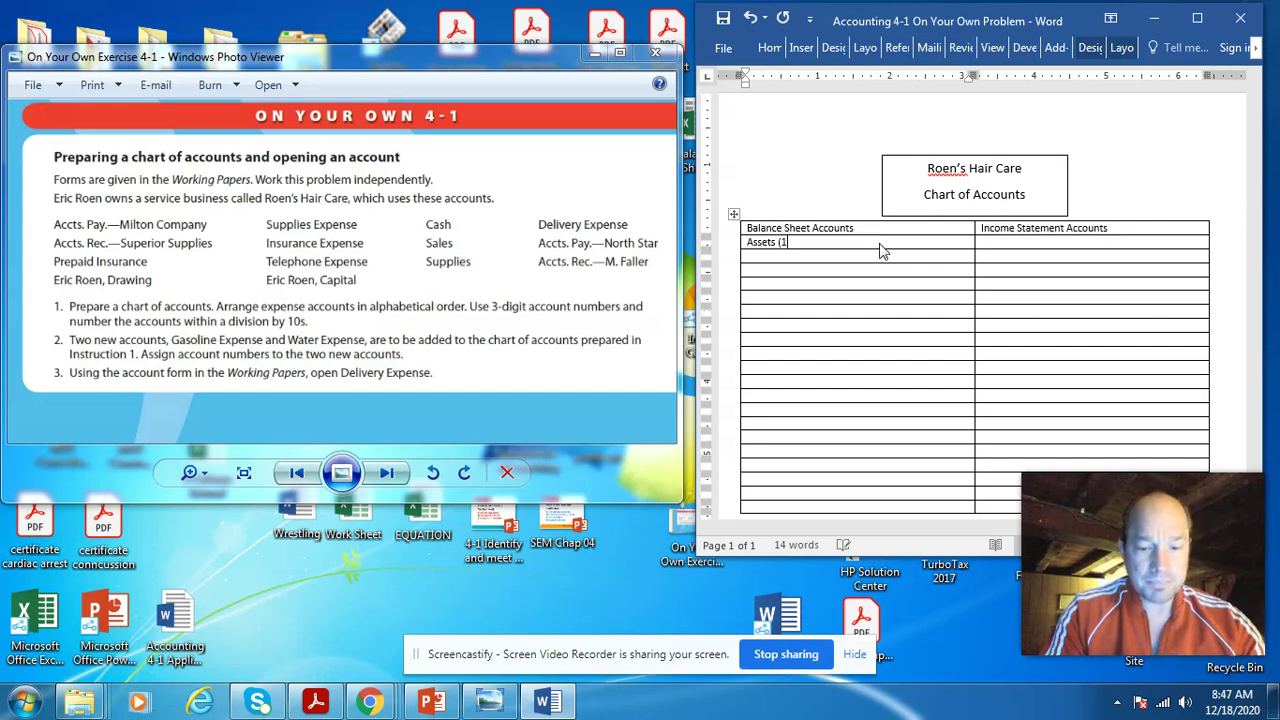
pyautogui.write('00)')
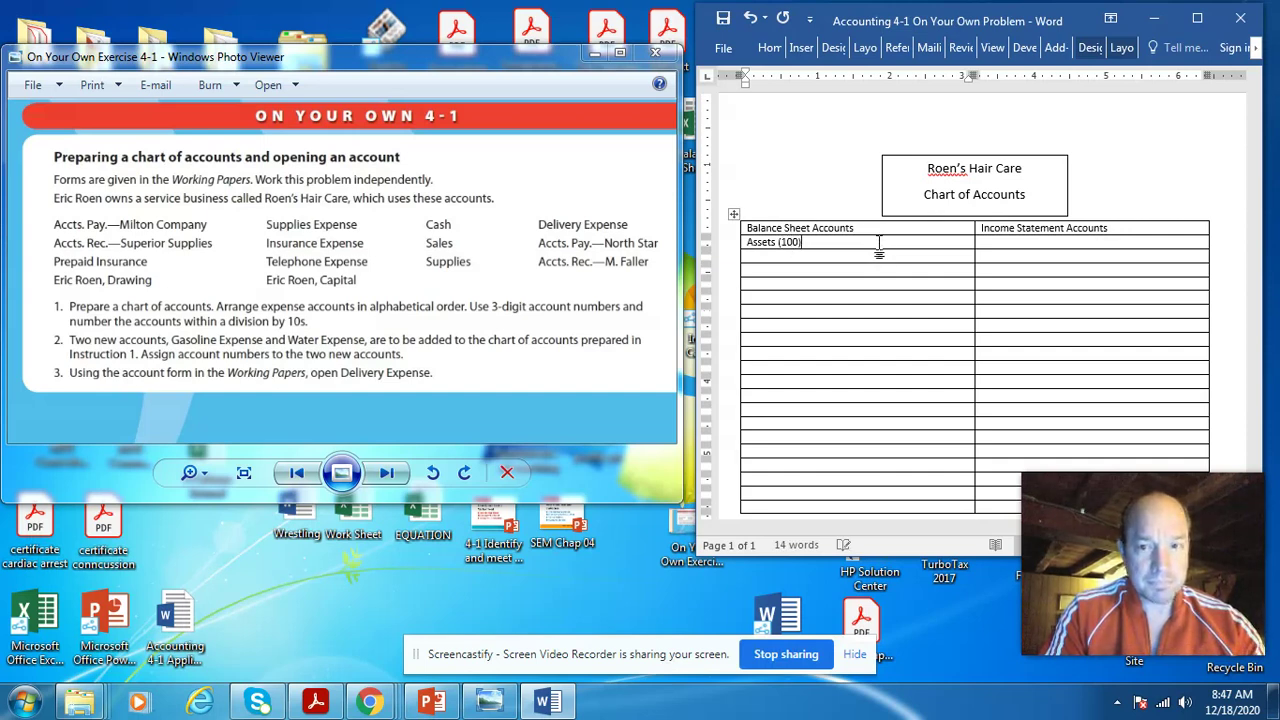
pyautogui.press('Return')
pyautogui.press('BackSpace')
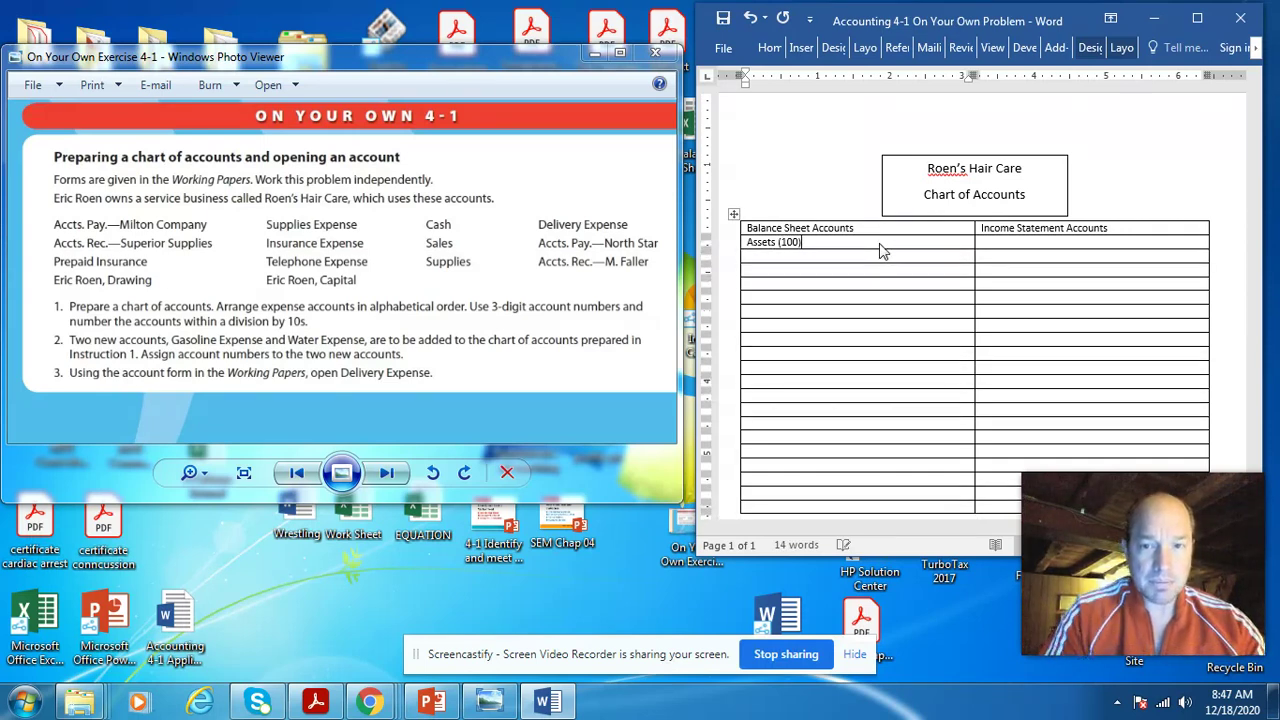
pyautogui.click(831, 258)
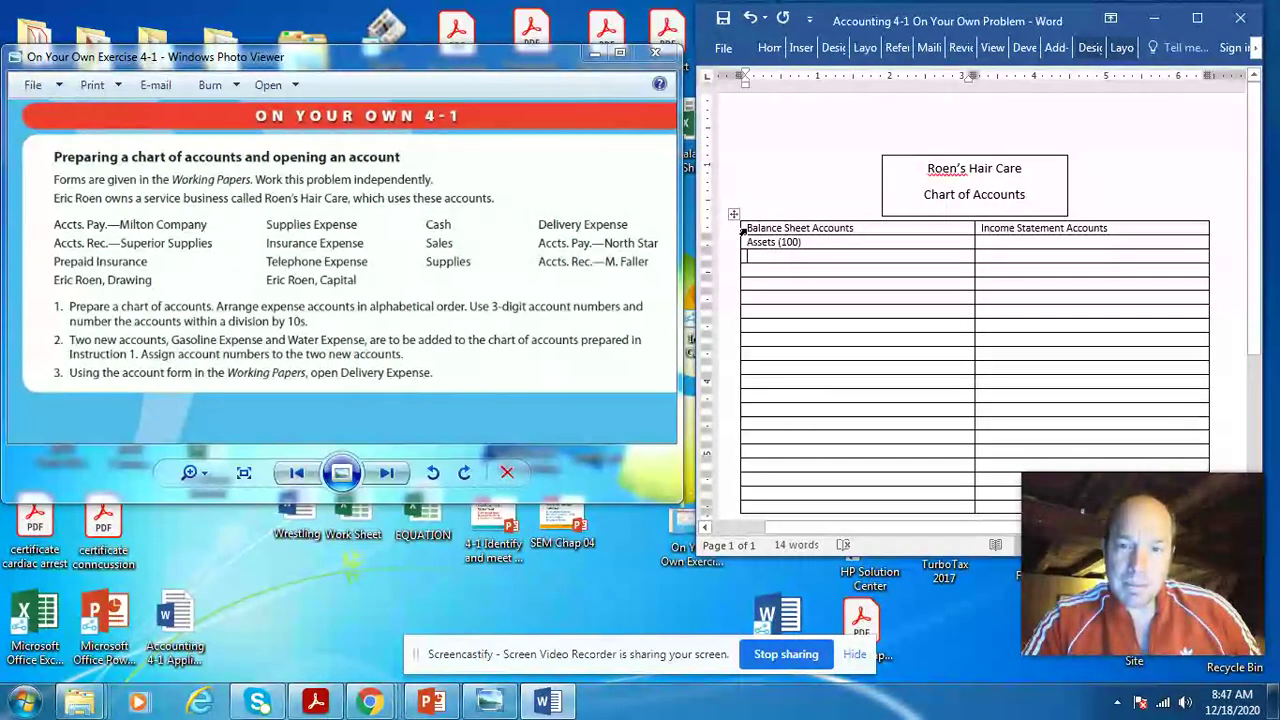
# Step: Make the Balance Sheet Accounts and Assets (100) headings bold
pyautogui.moveTo(748, 228); pyautogui.dragTo(798, 242)
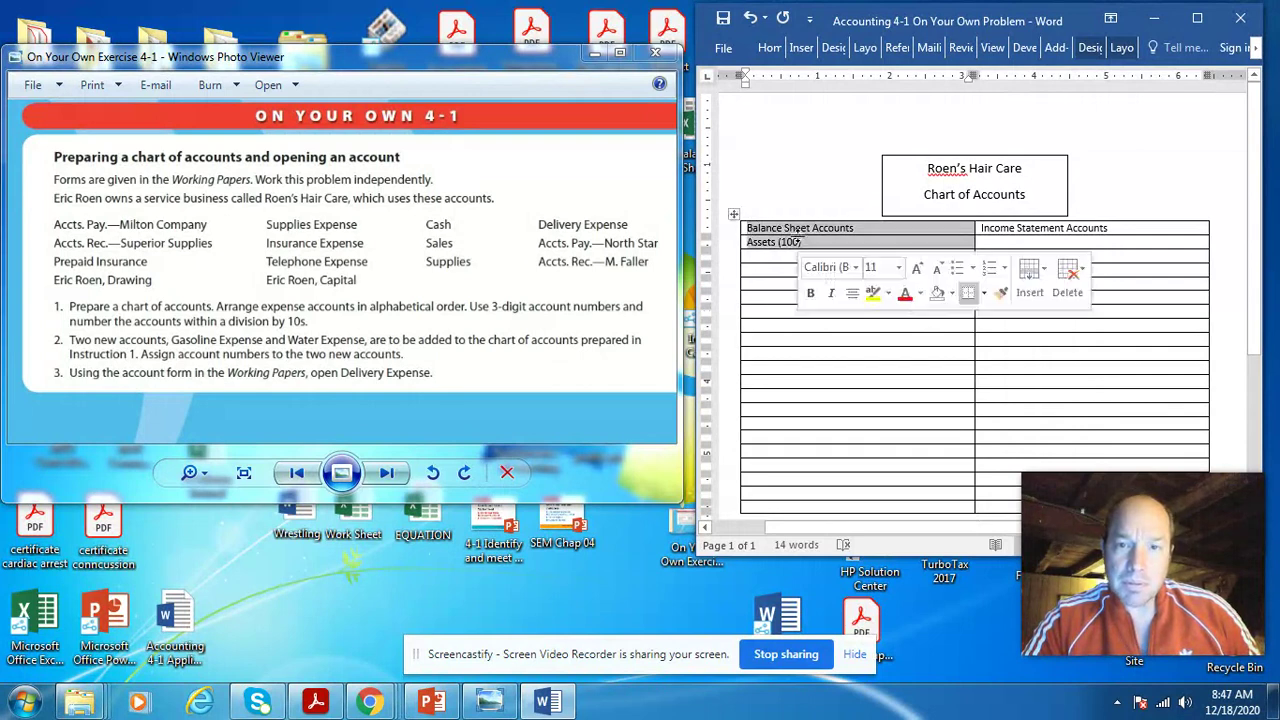
pyautogui.click(769, 47)
pyautogui.click(780, 95)
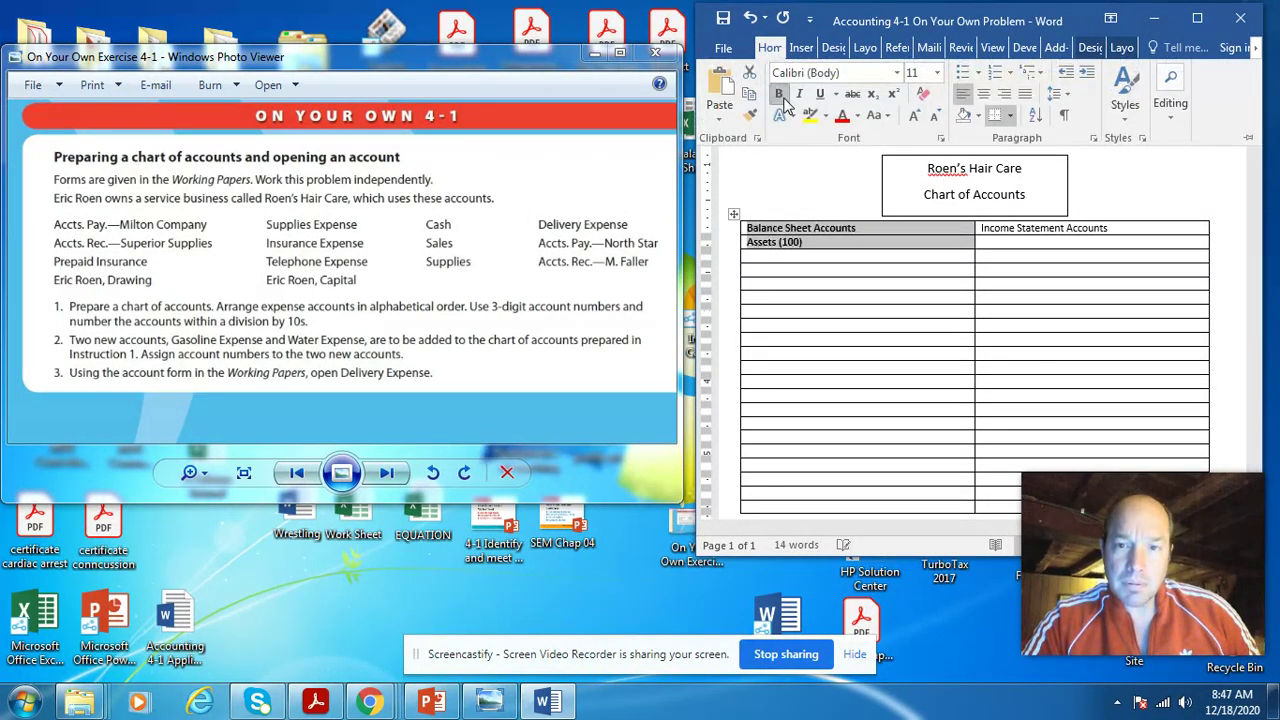
# Step: Set the font size of the Balance Sheet Accounts heading to 14
pyautogui.click(858, 228)
pyautogui.tripleClick(779, 228)
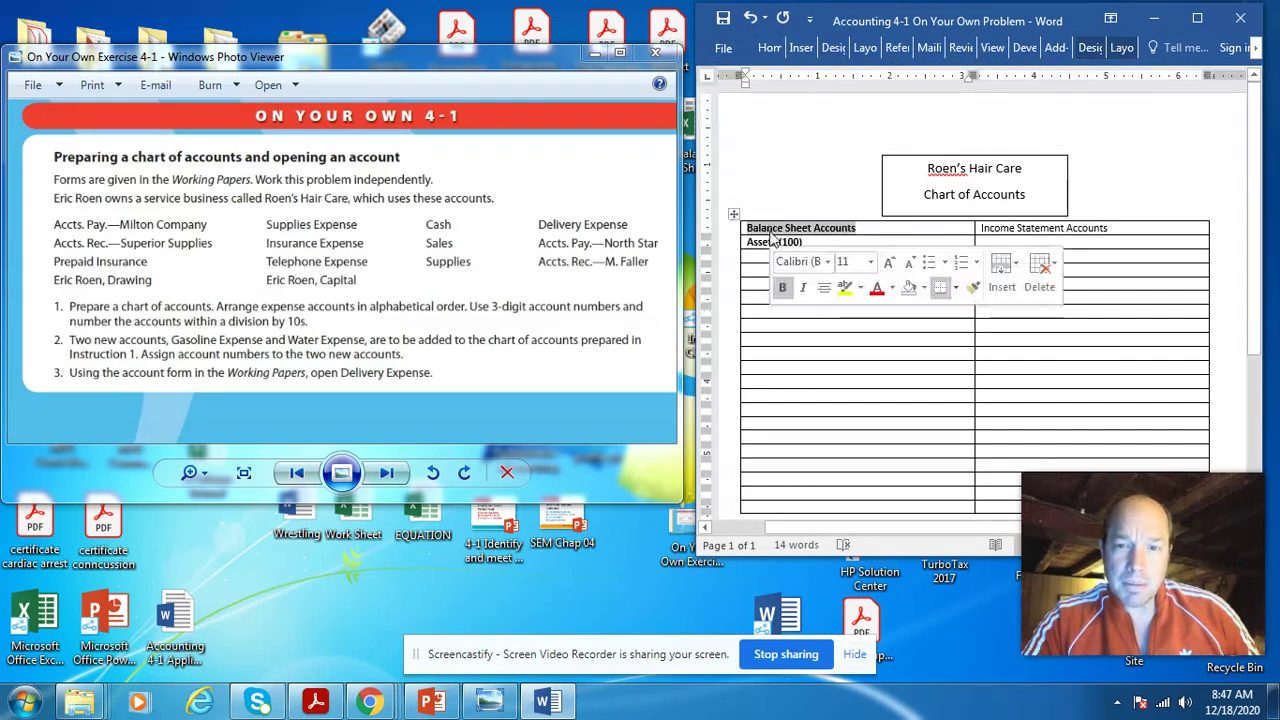
pyautogui.click(769, 49)
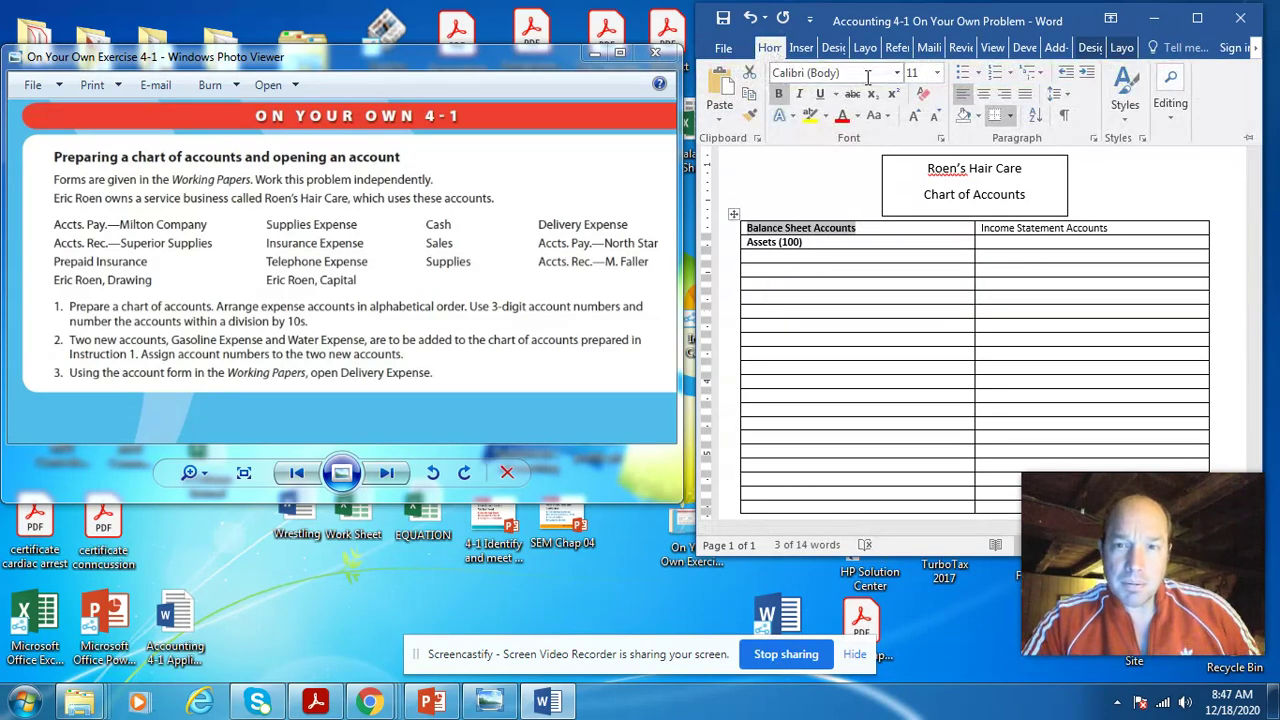
pyautogui.click(937, 74)
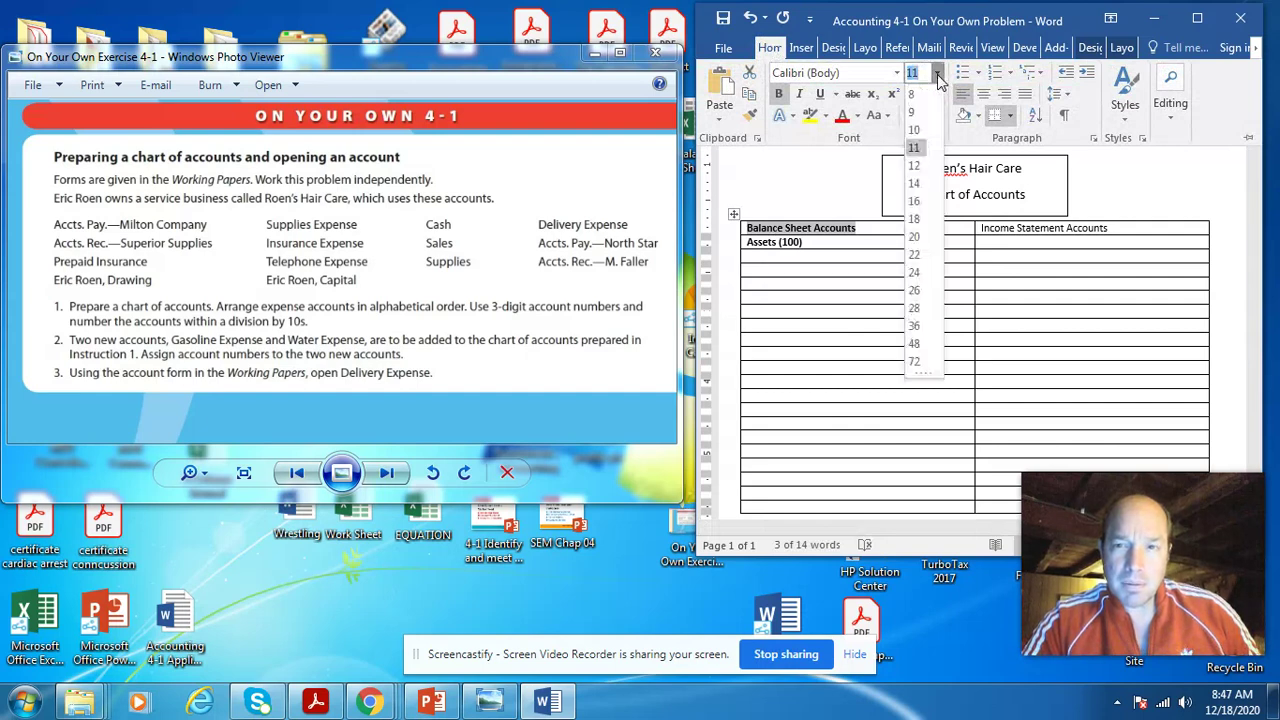
pyautogui.click(913, 183)
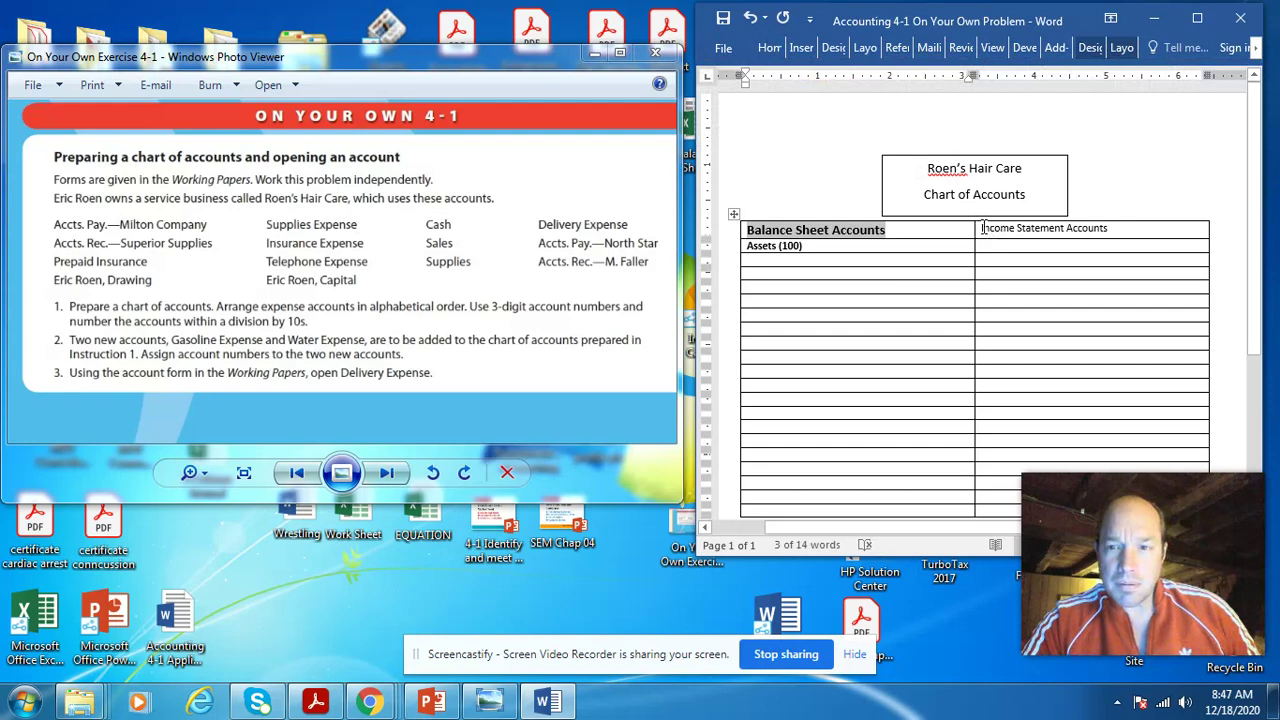
# Step: Set the Income Statement Accounts heading to font size 14 and make it bold
pyautogui.moveTo(984, 228); pyautogui.dragTo(1100, 218)
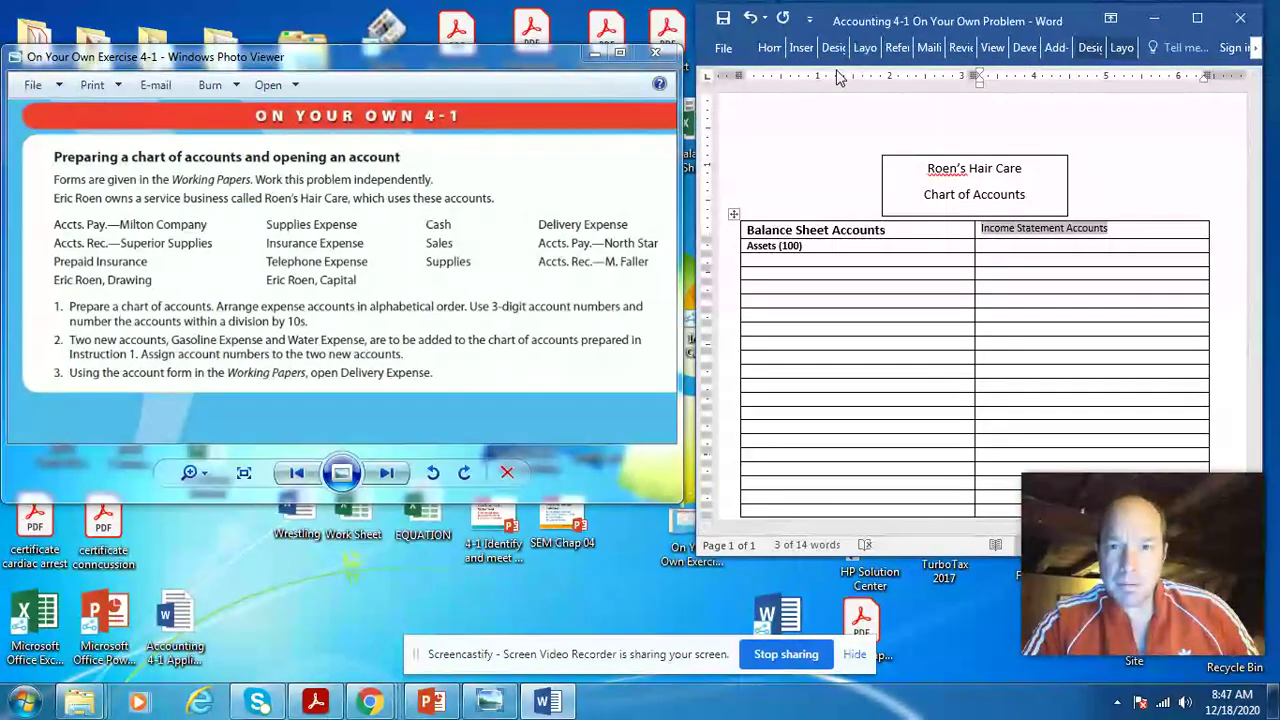
pyautogui.click(769, 47)
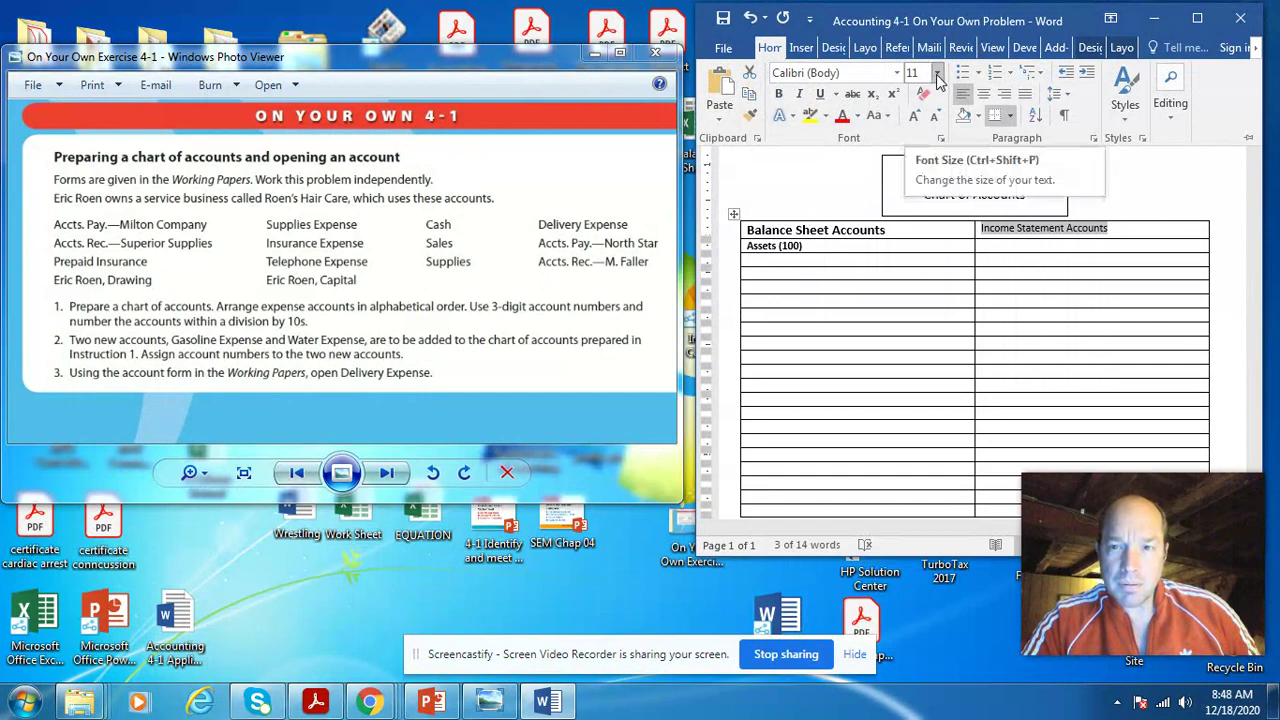
pyautogui.click(937, 80)
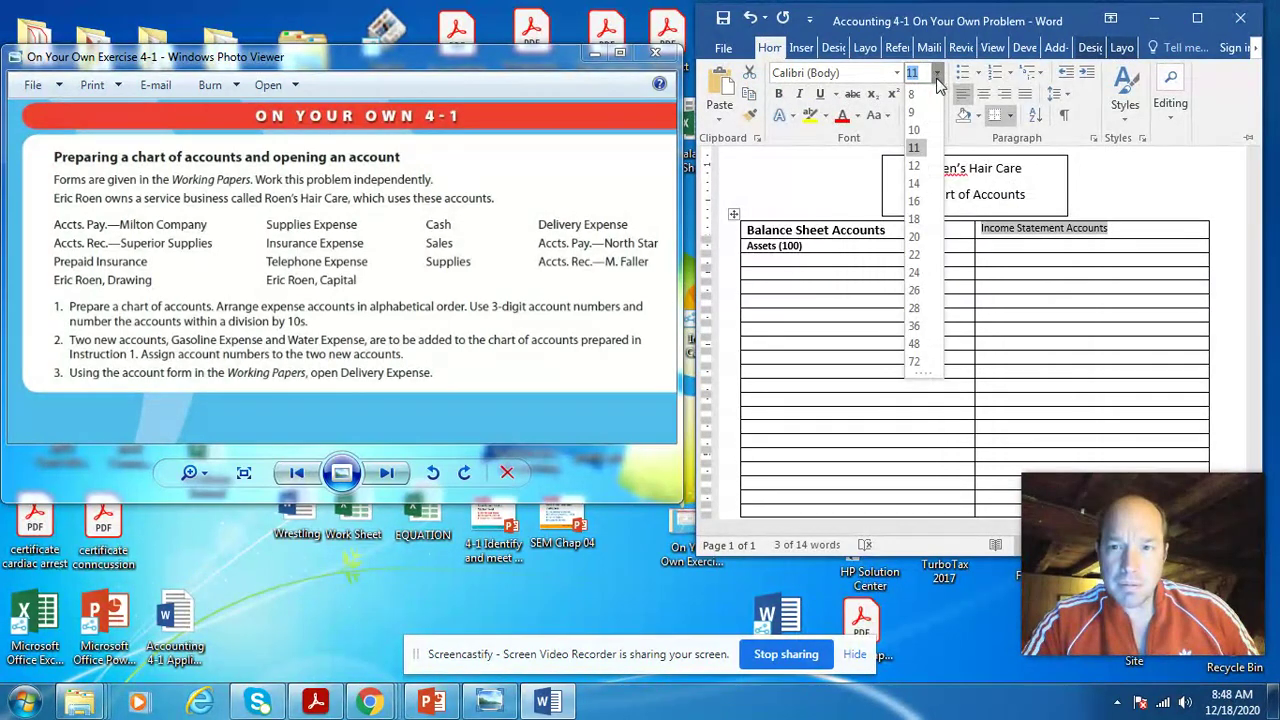
pyautogui.click(914, 185)
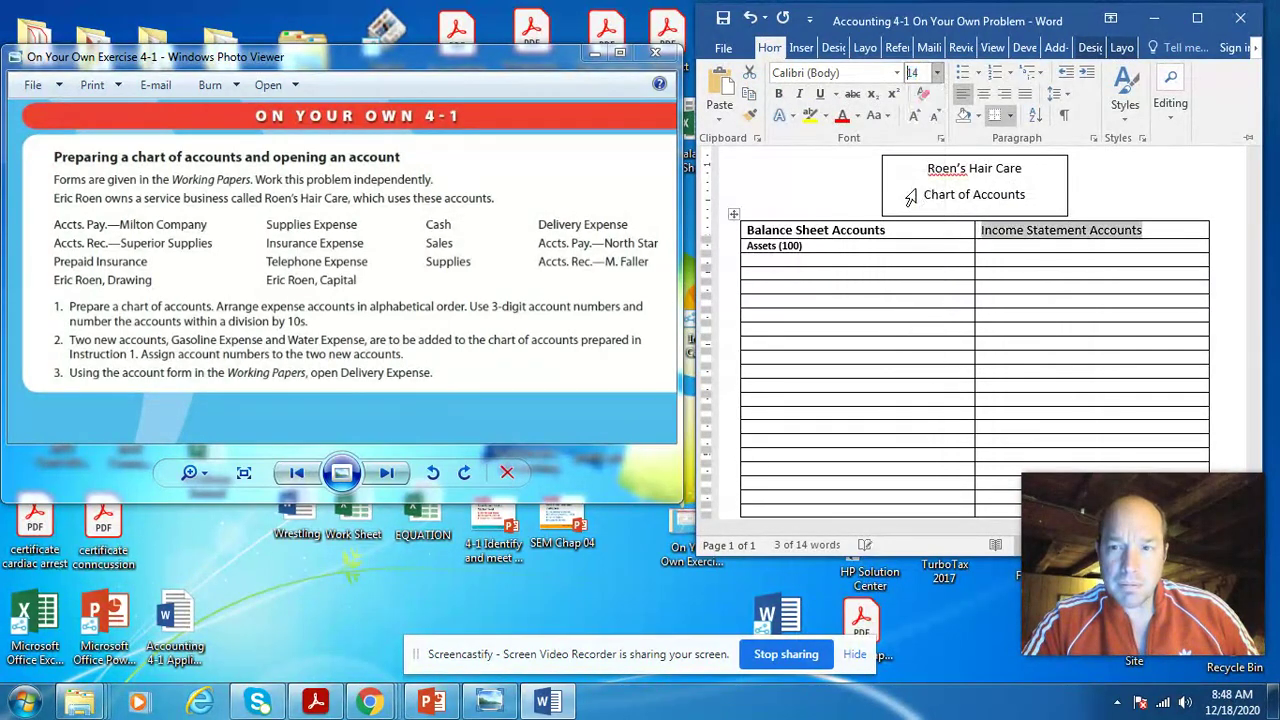
pyautogui.click(778, 95)
# Step: Enter the account "110 Cash" in the row directly below Assets (100)
pyautogui.click(793, 260)
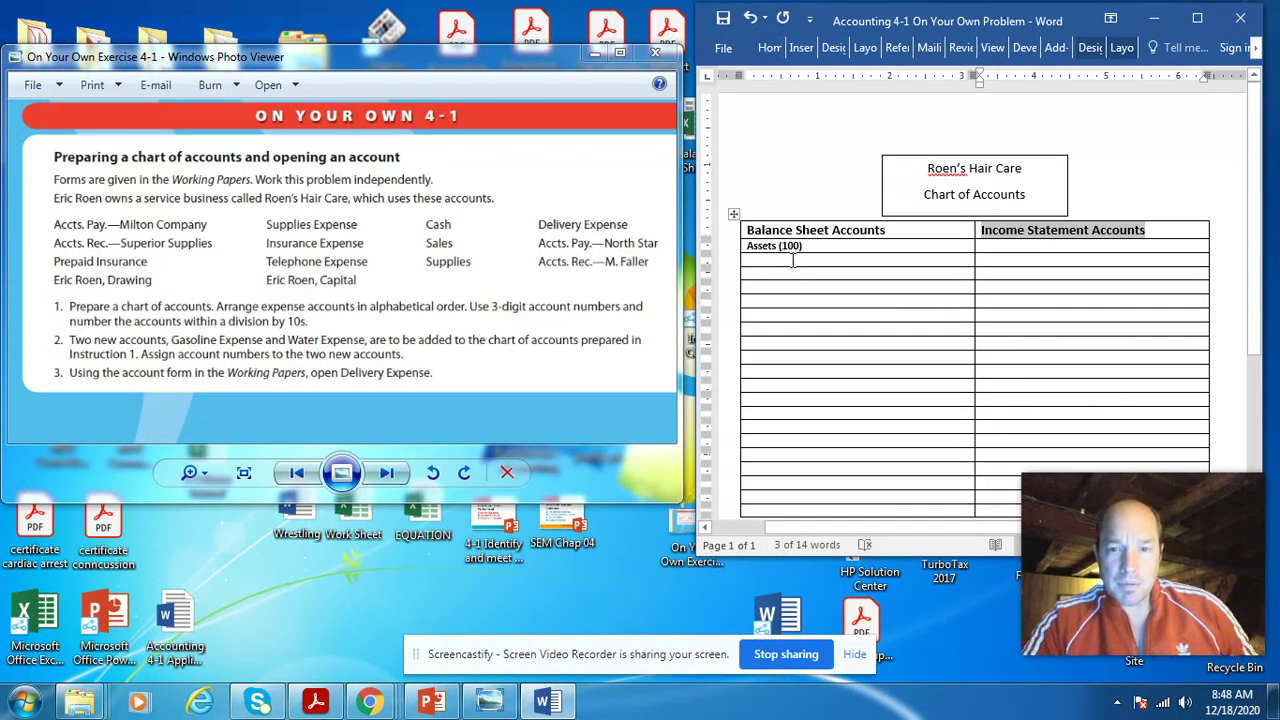
pyautogui.click(792, 259)
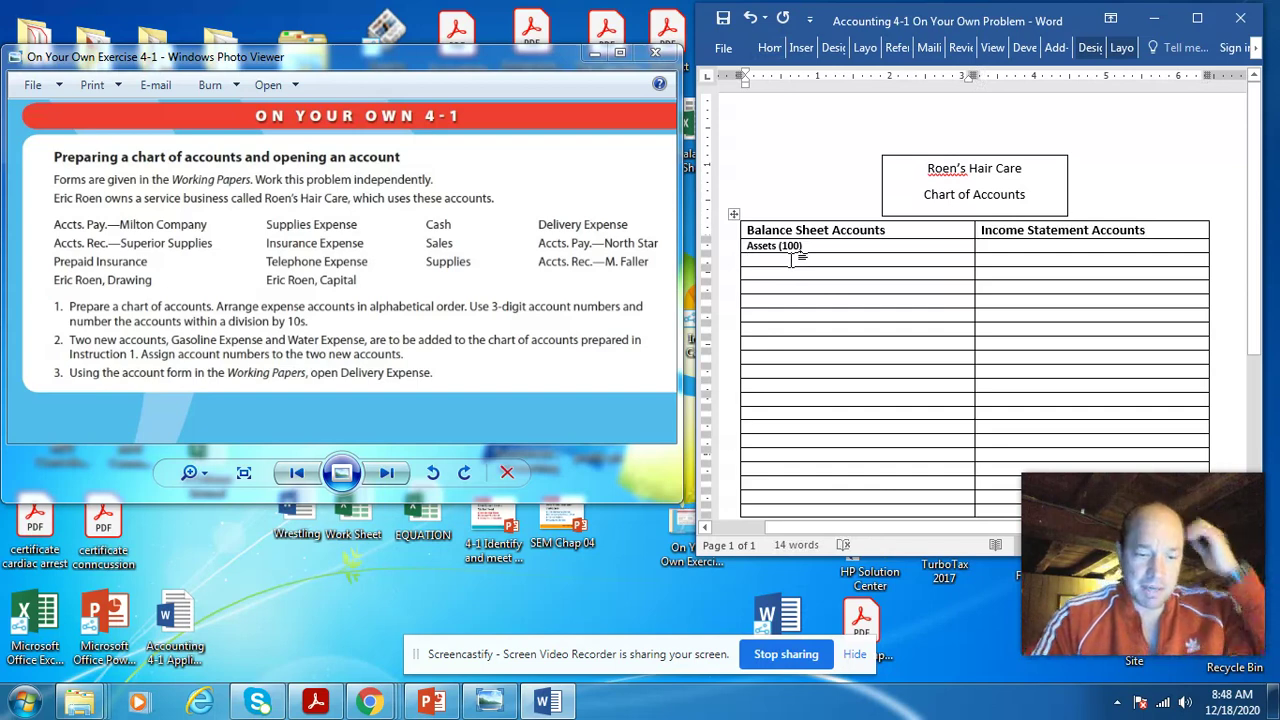
pyautogui.write('11')
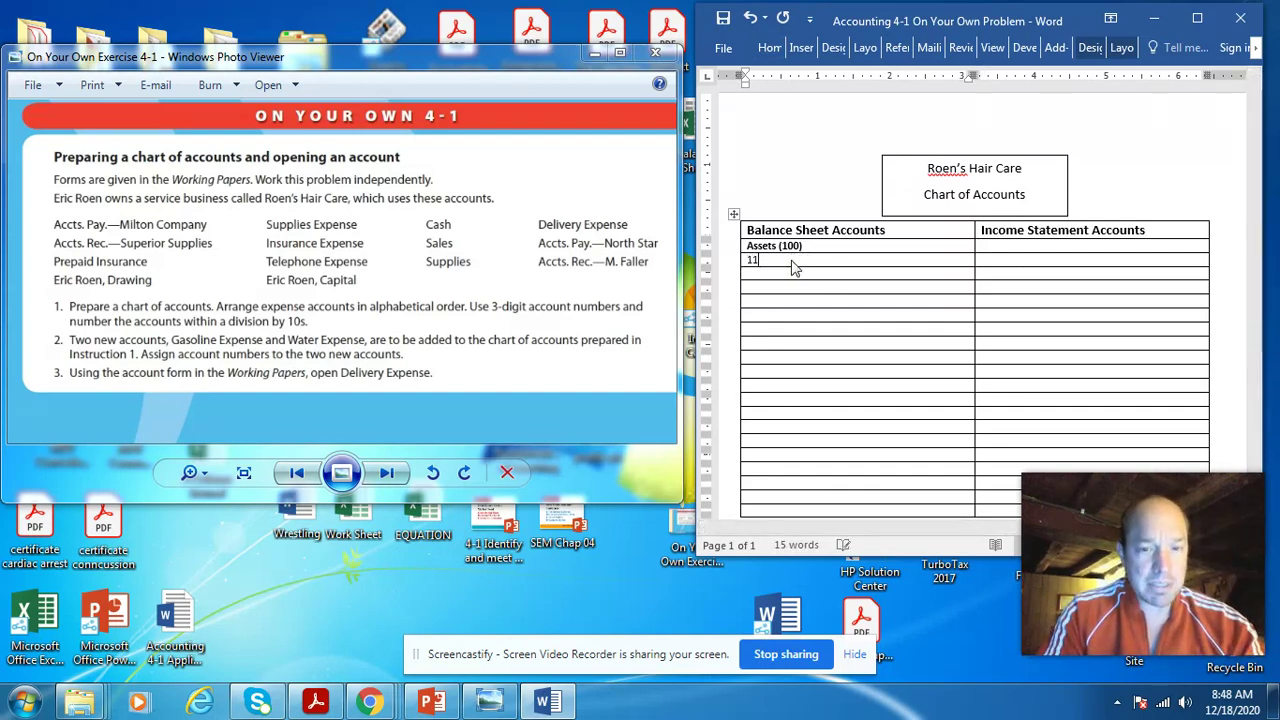
pyautogui.write('0 Cash')
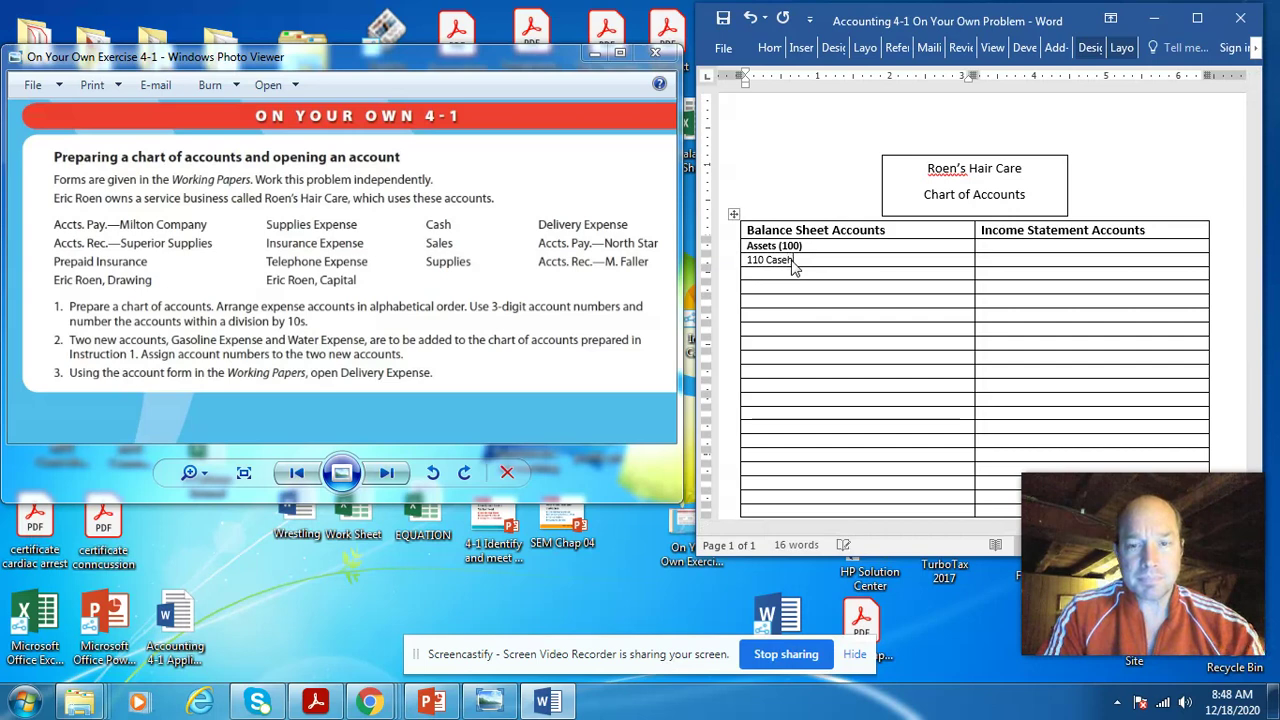
pyautogui.press('BackSpace')
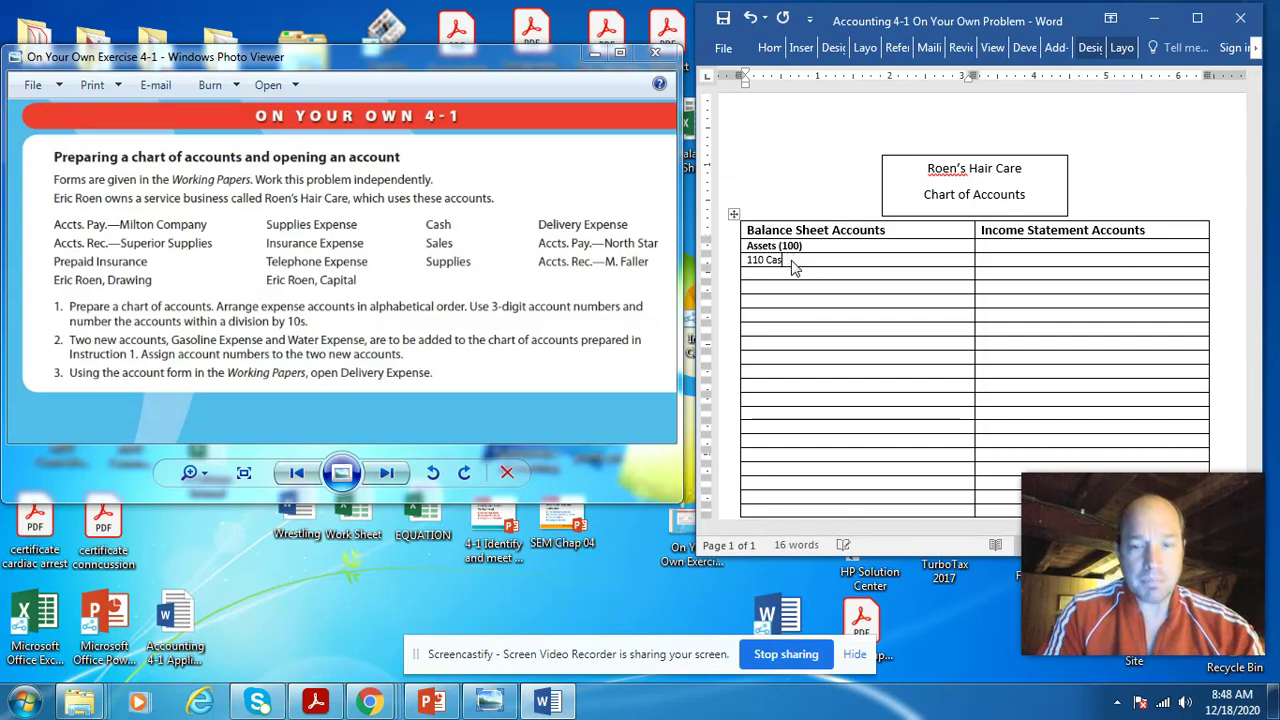
pyautogui.write('h')
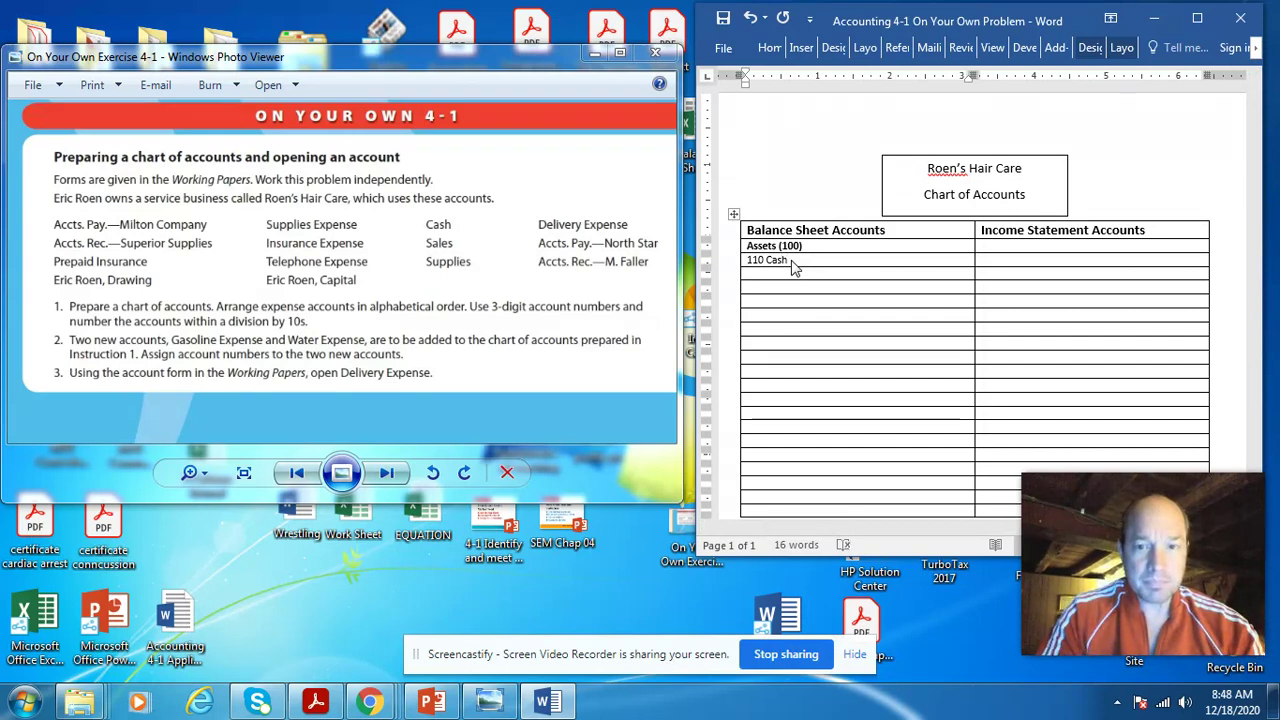
# Step: Enter account 120 below 110 Cash as "A/R-" followed by the name of the individual customer listed in the exercise
pyautogui.click(785, 279)
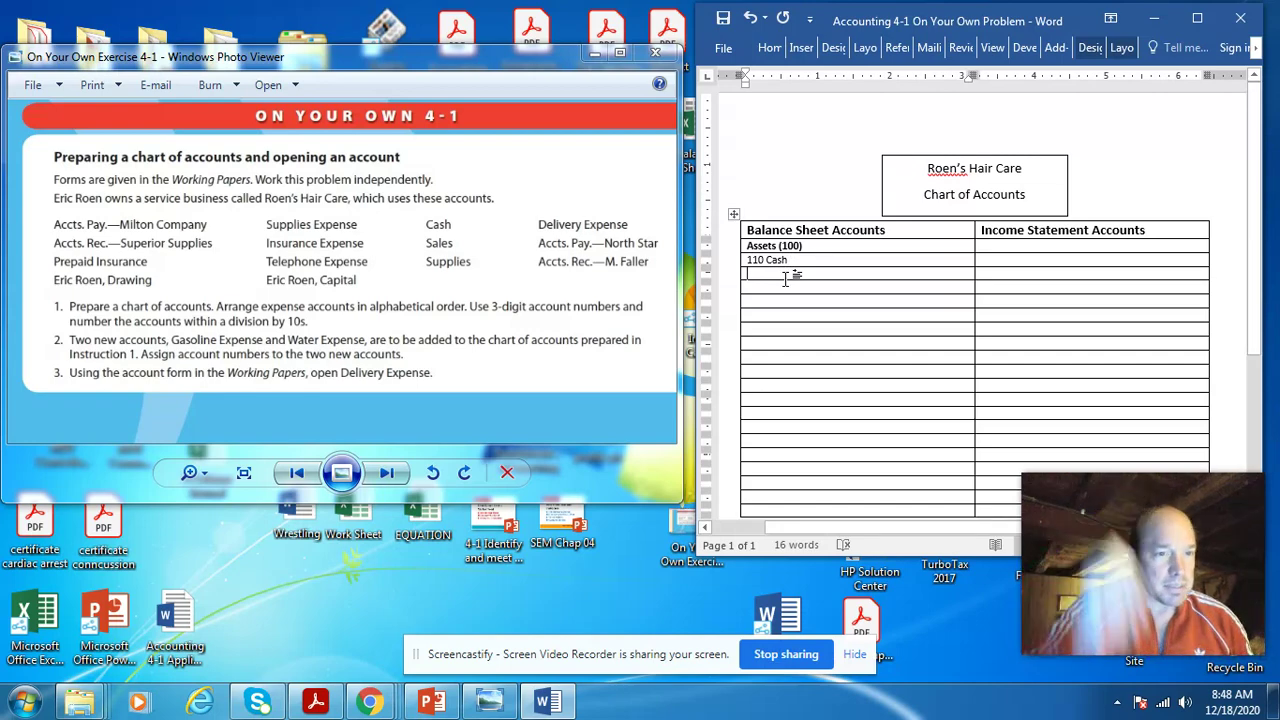
pyautogui.click(48, 244)
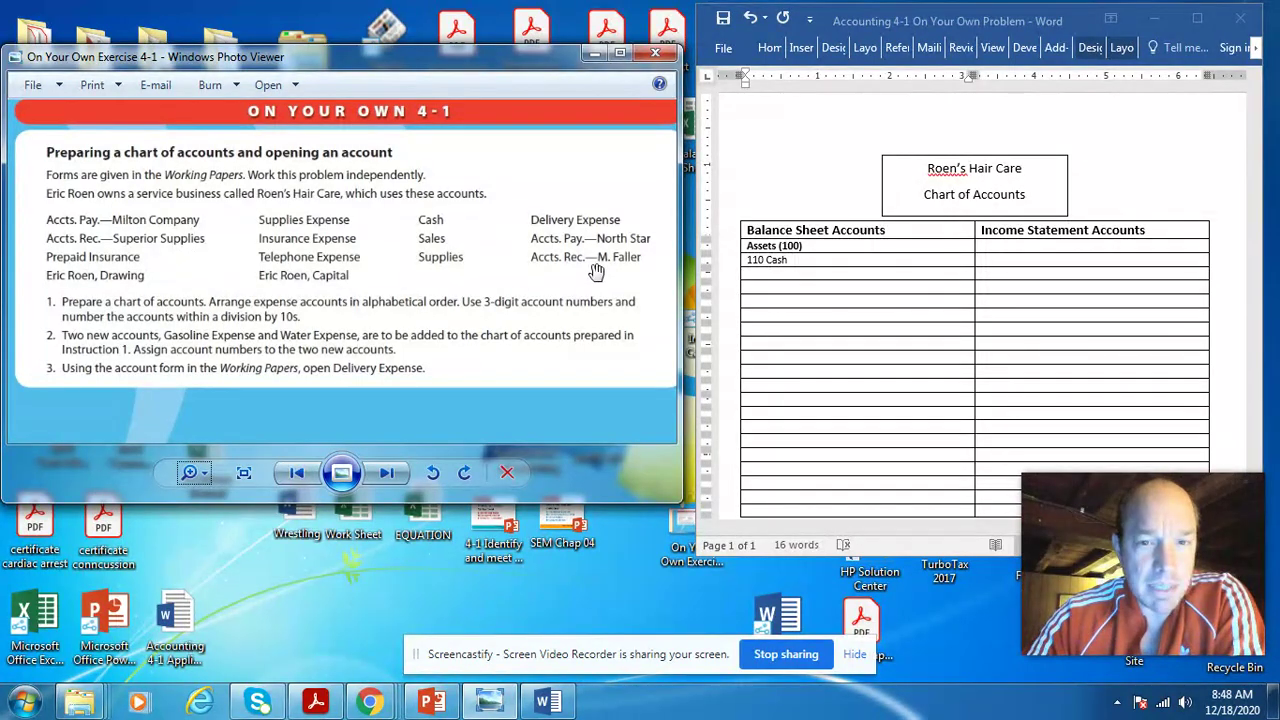
pyautogui.click(766, 276)
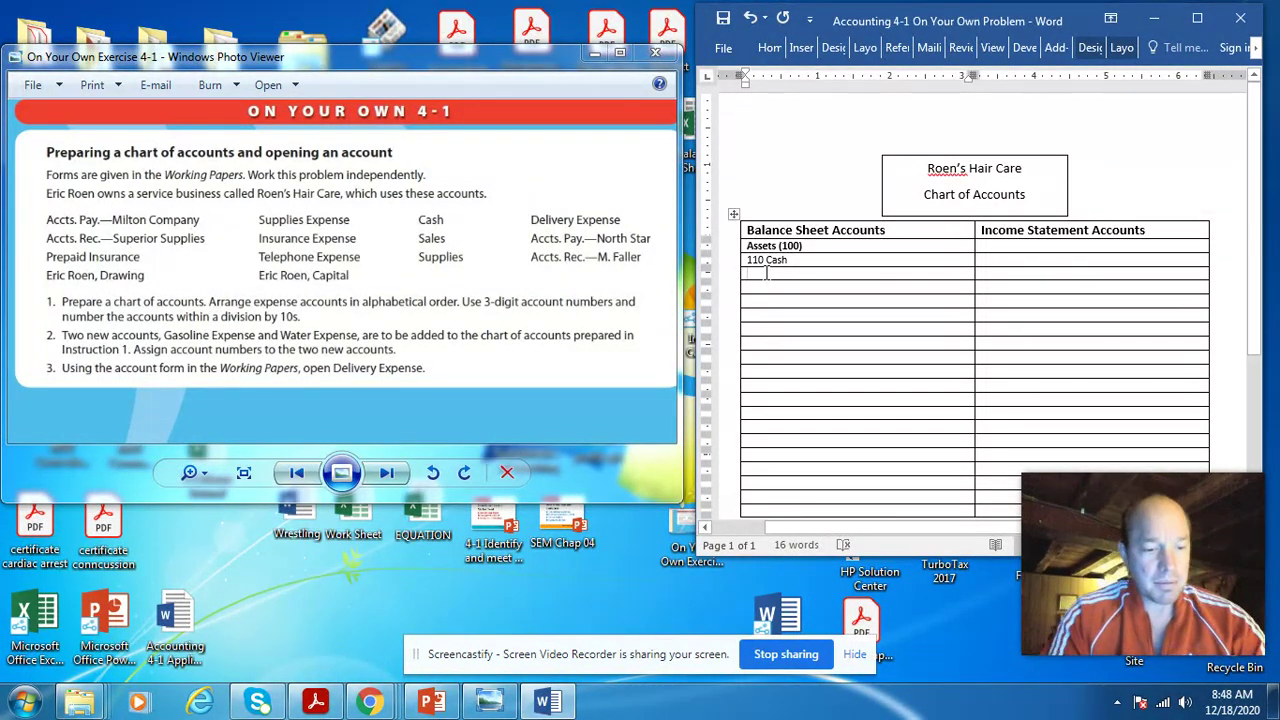
pyautogui.write('120')
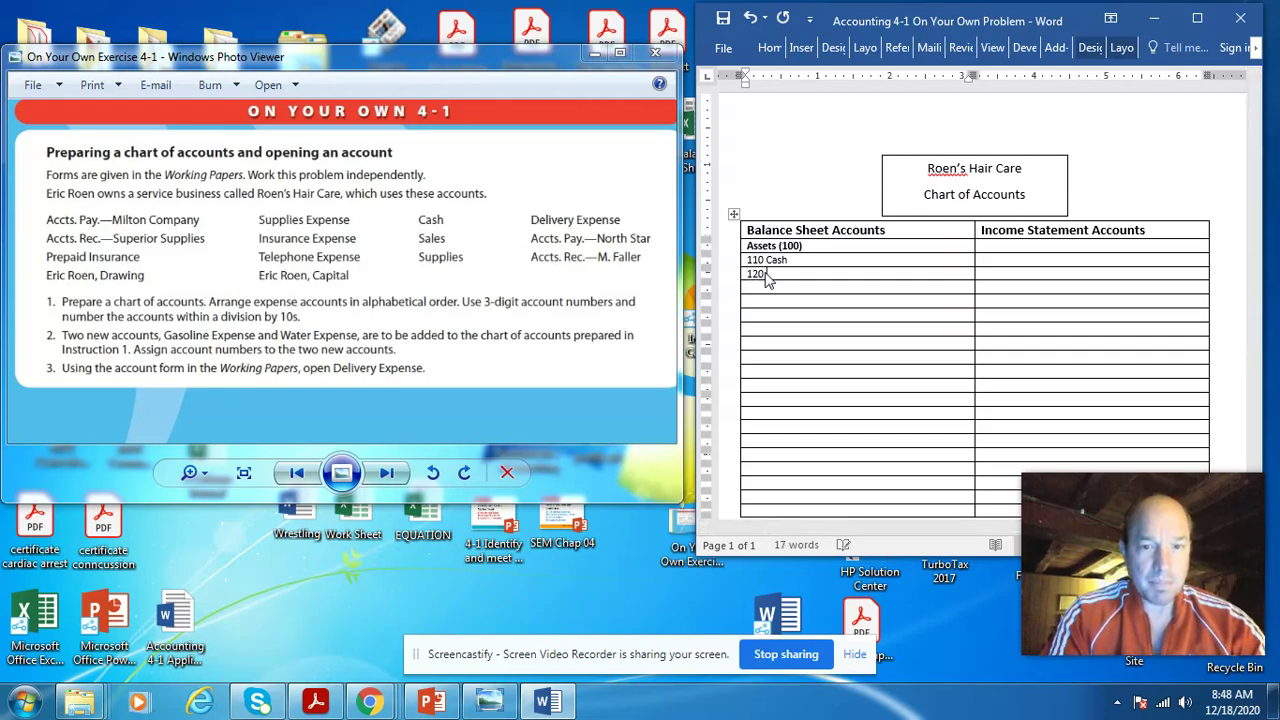
pyautogui.write(' A')
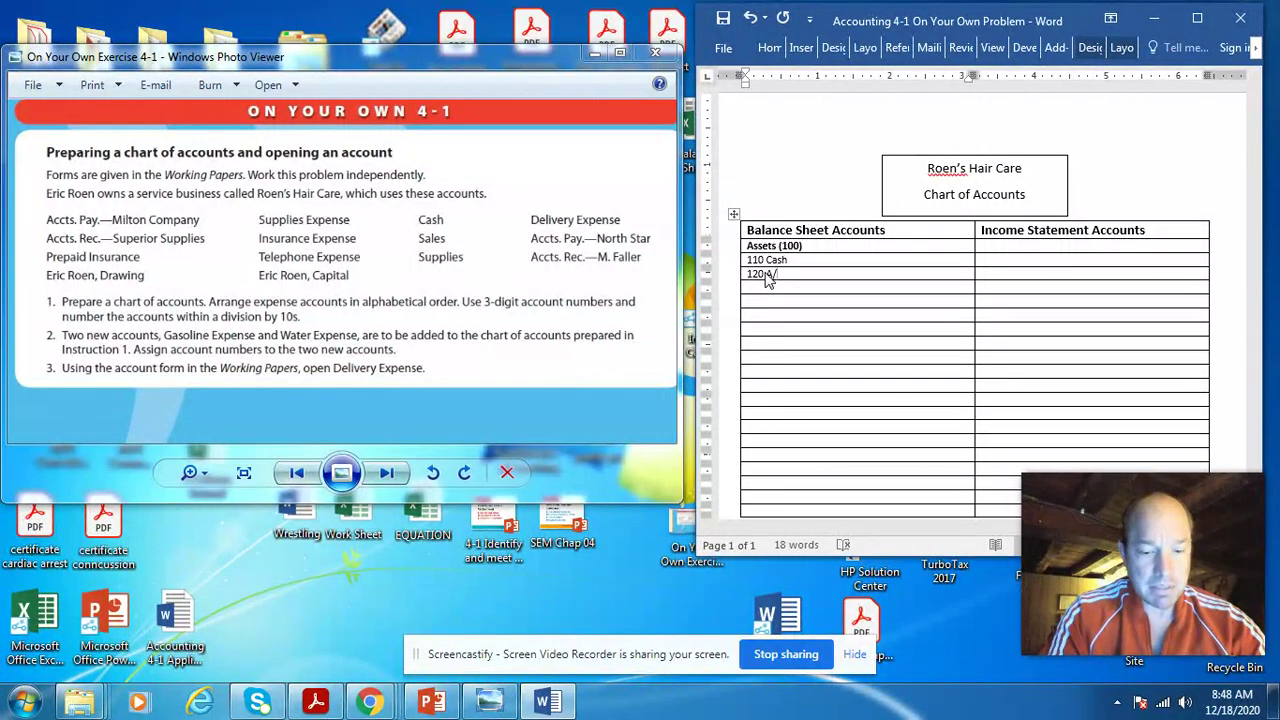
pyautogui.write('/R')
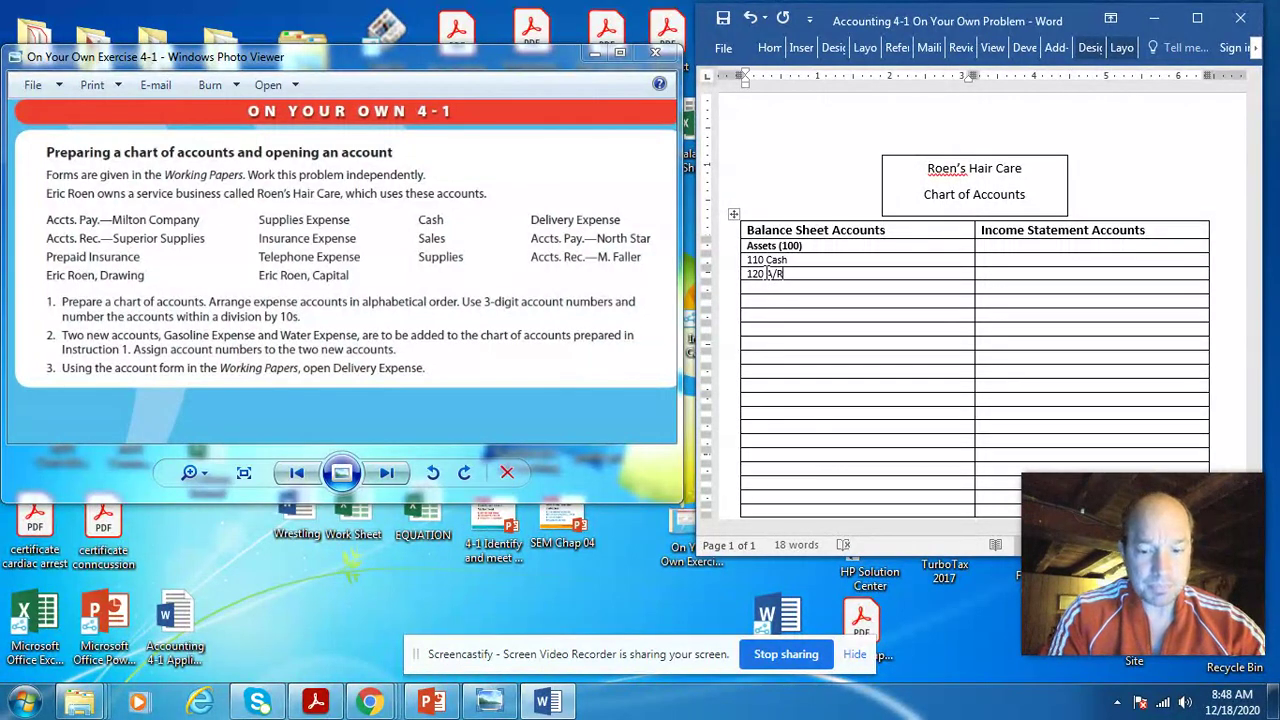
pyautogui.write('- M. F')
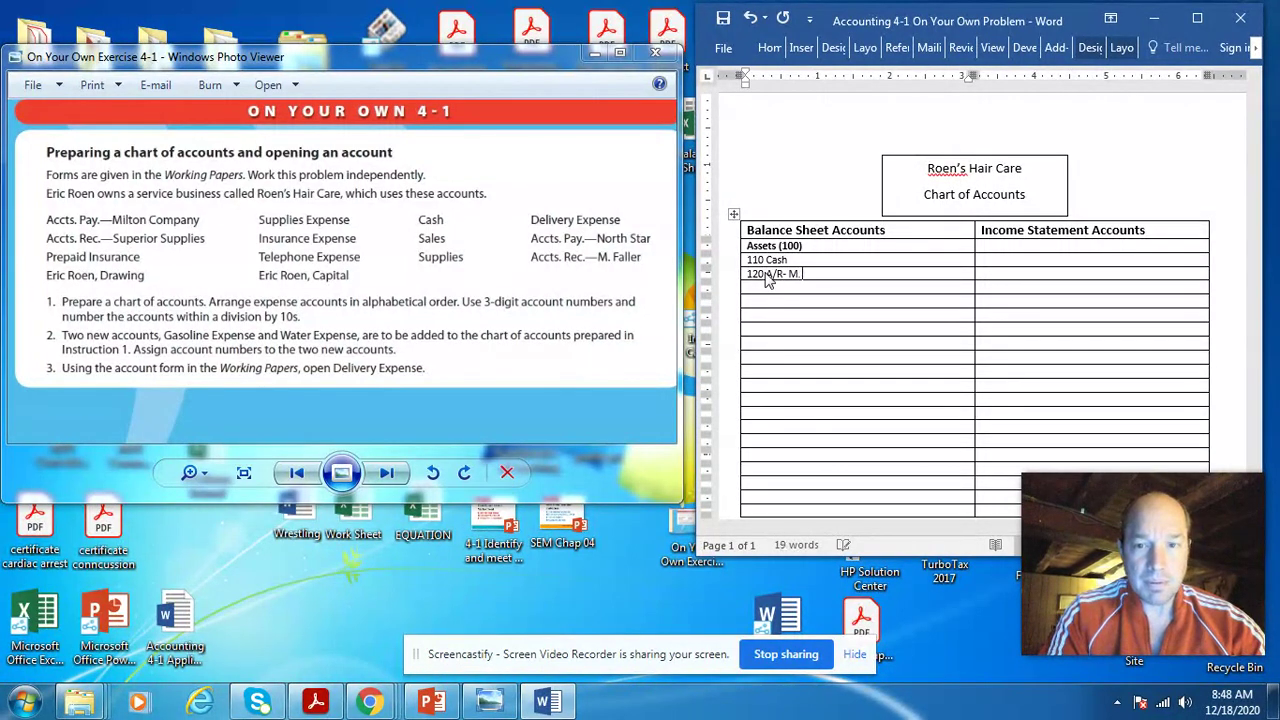
pyautogui.write('aller')
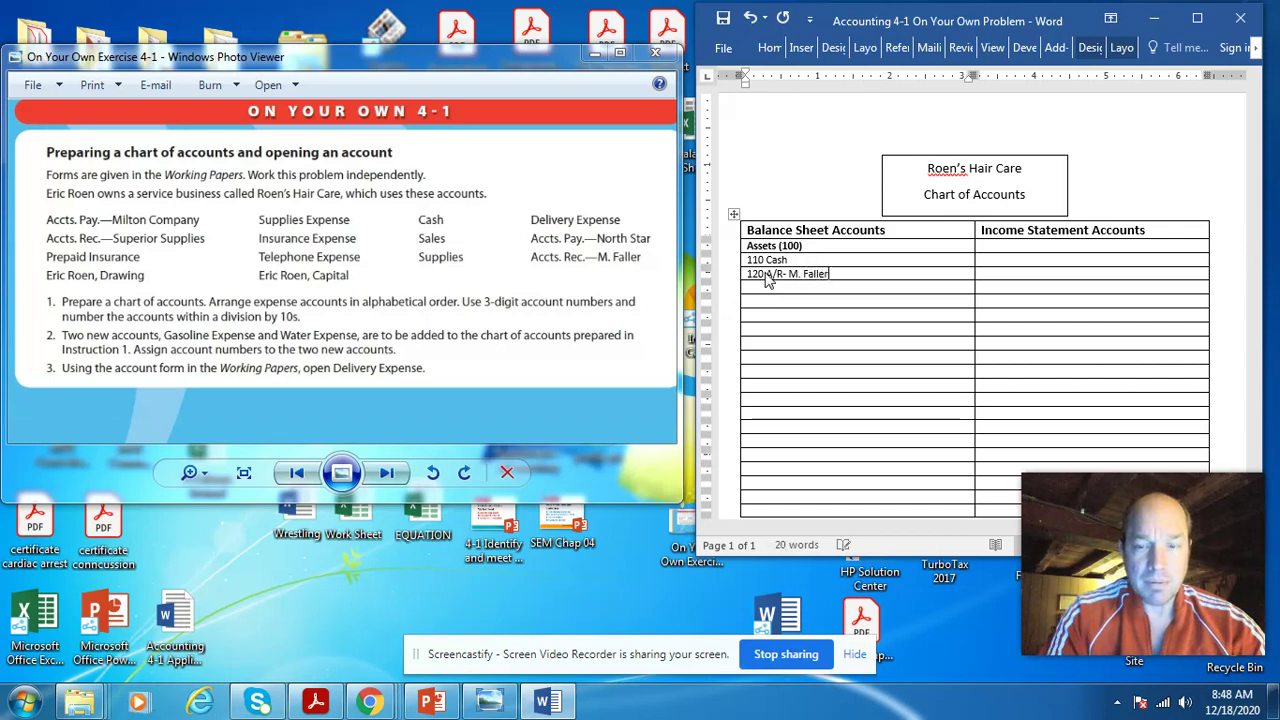
# Step: Enter the account "130 A/R- Superior Supplies" in the row below account 120
pyautogui.click(780, 292)
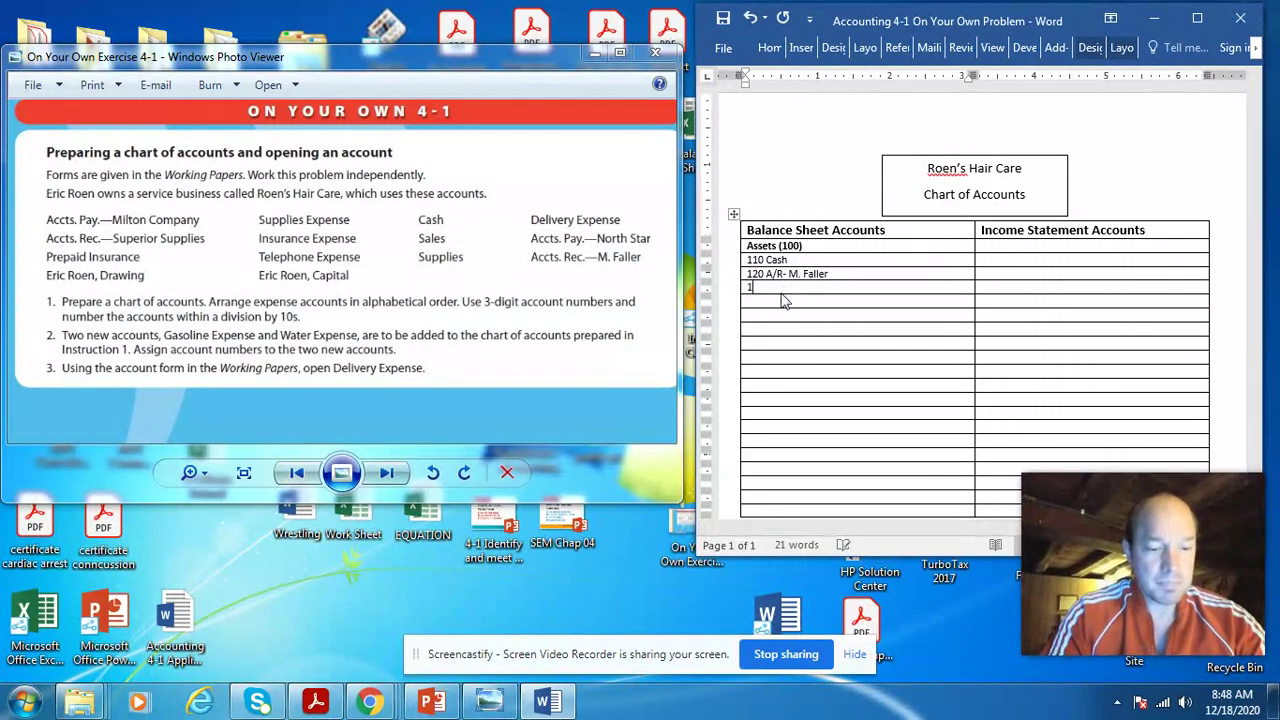
pyautogui.write('130')
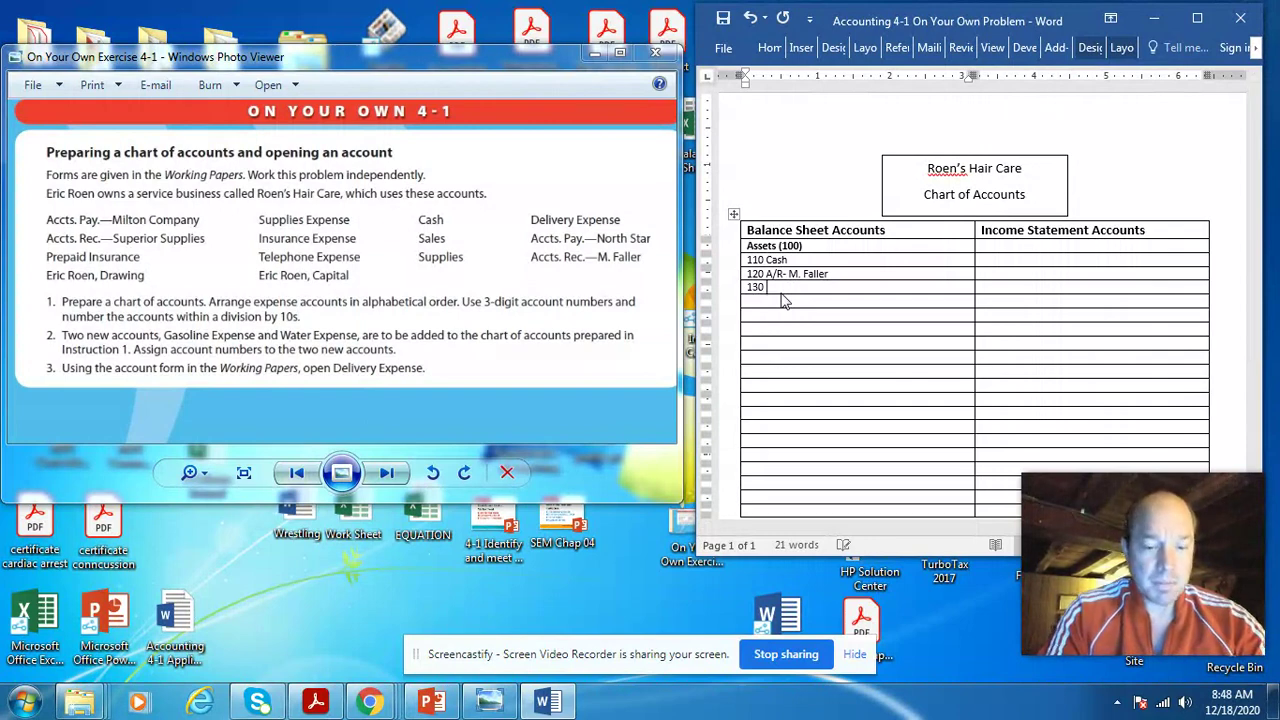
pyautogui.write(' A/R')
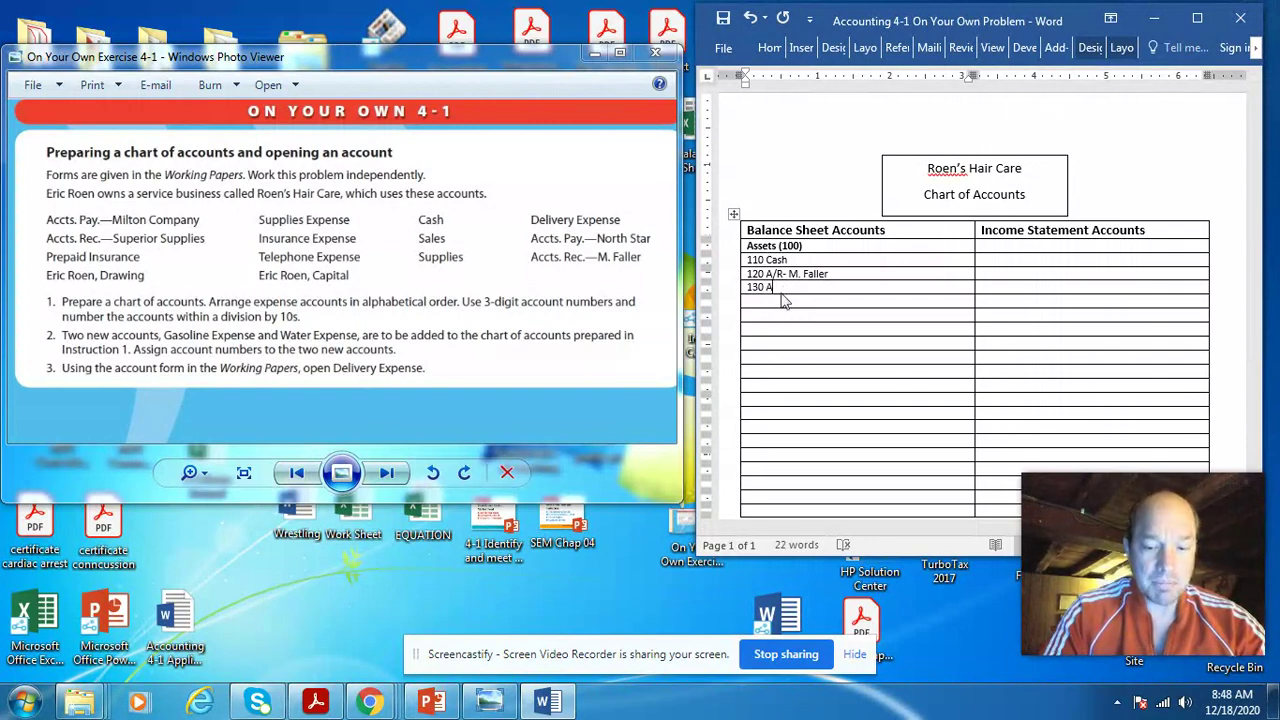
pyautogui.write('-')
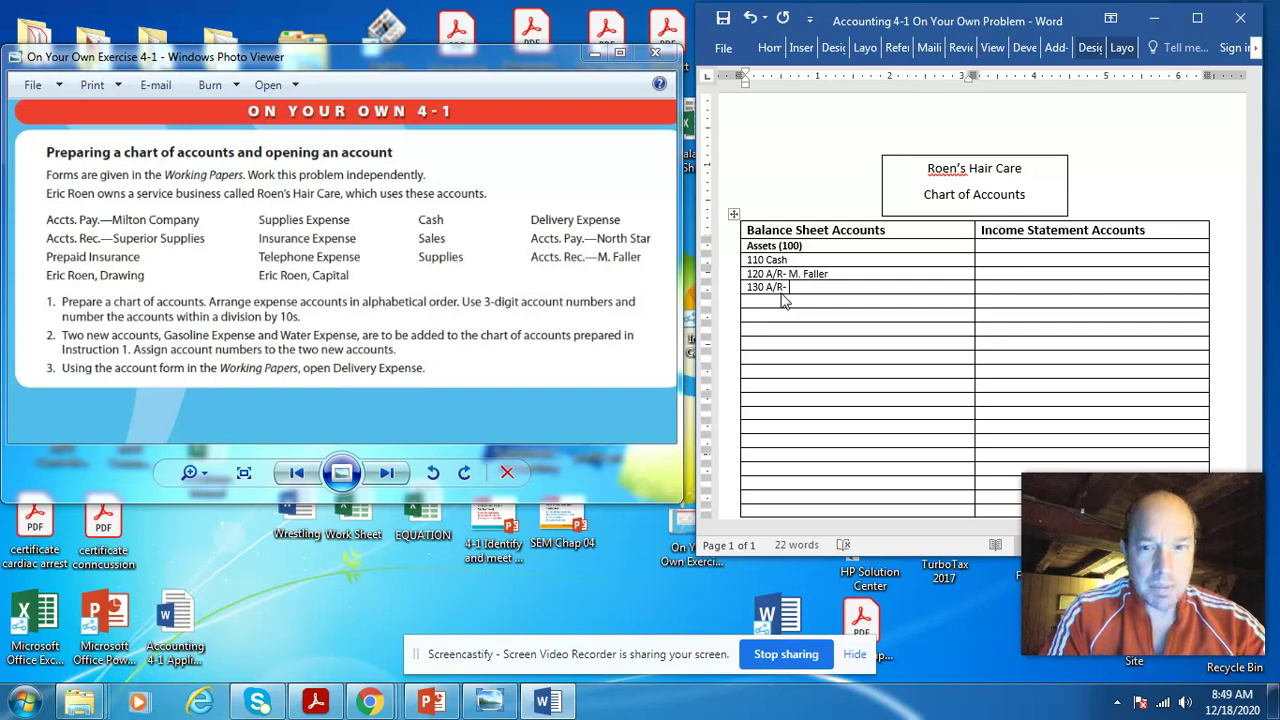
pyautogui.write('Superior ')
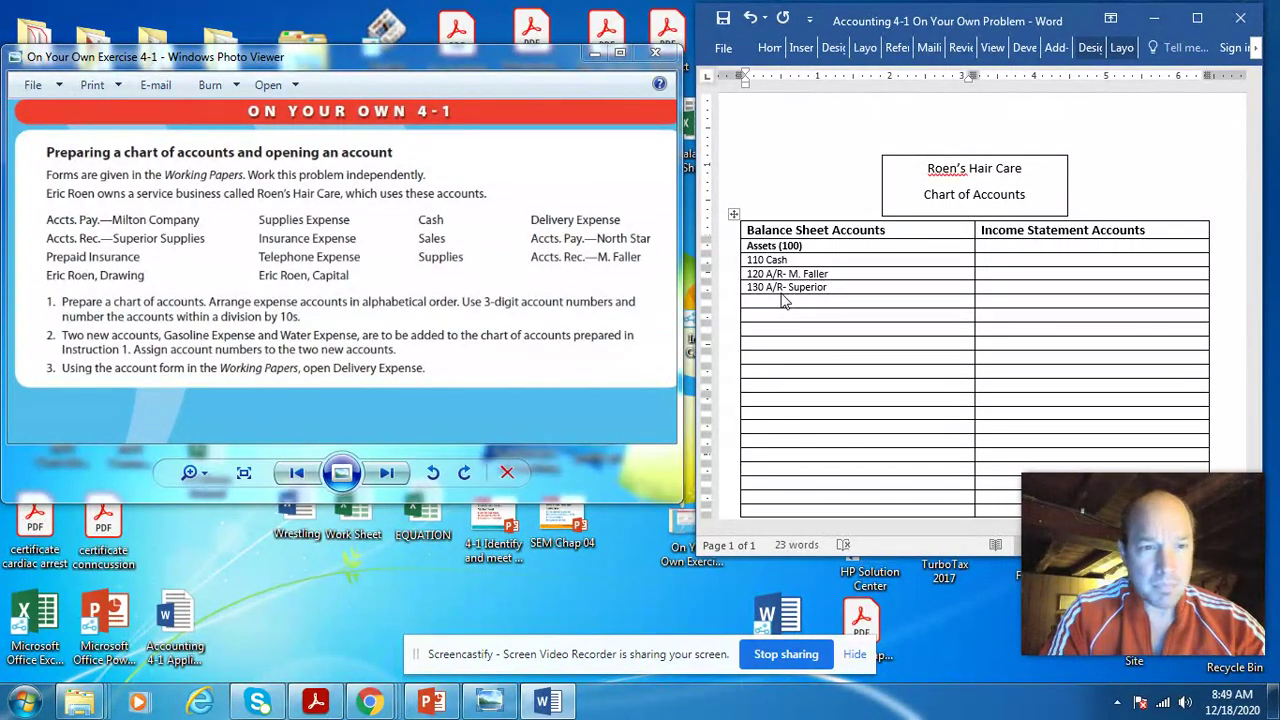
pyautogui.write('Supplies')
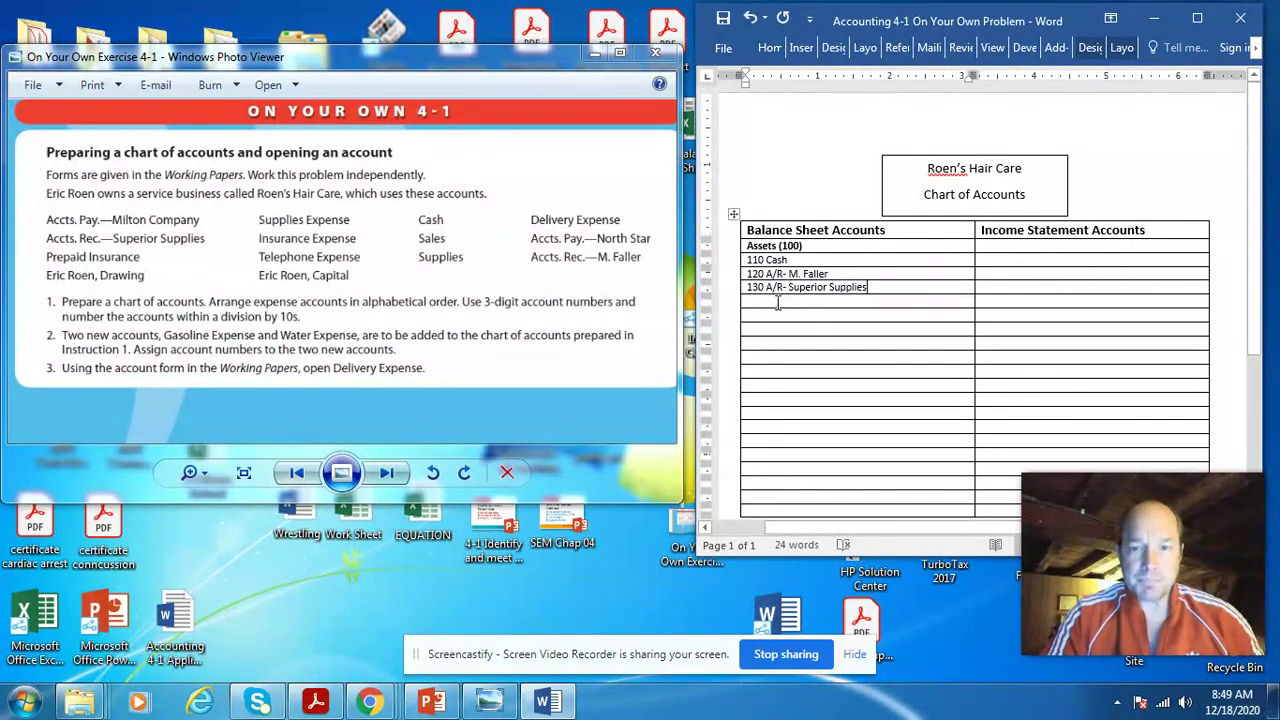
# Step: Enter the account "140 Supplies" in the row below 130 A/R- Superior Supplies
pyautogui.click(775, 302)
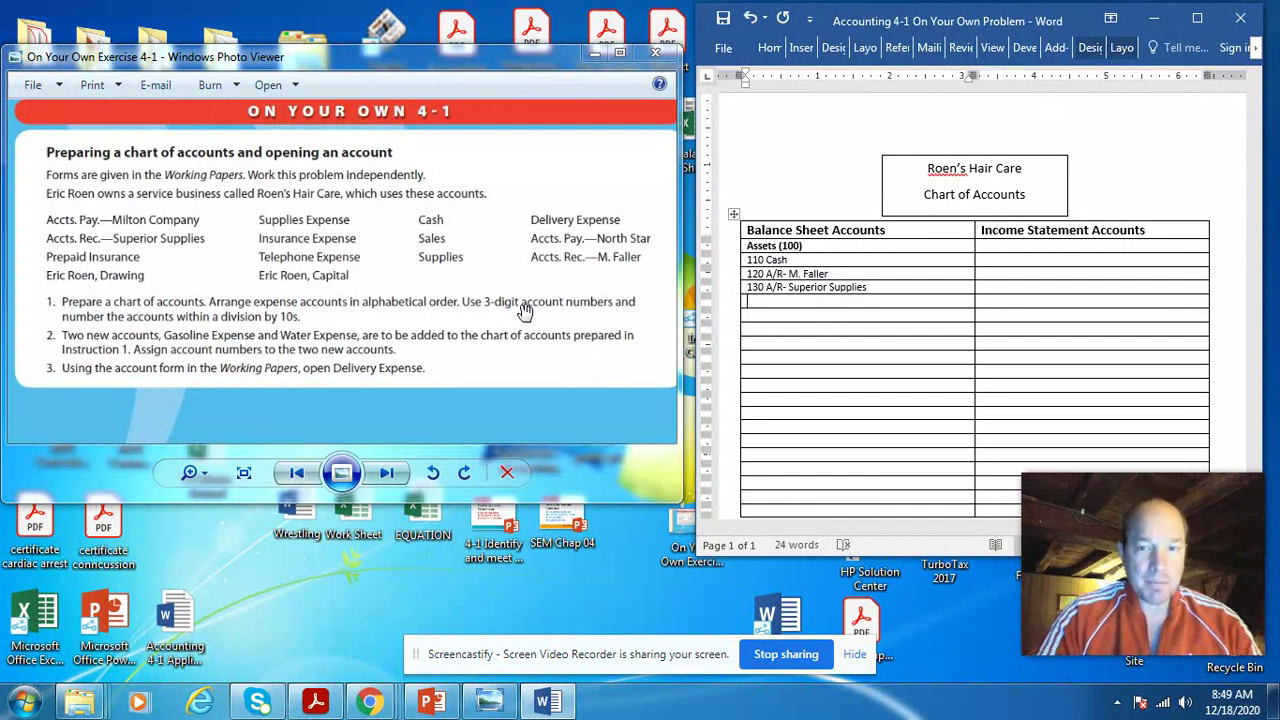
pyautogui.write('140 ')
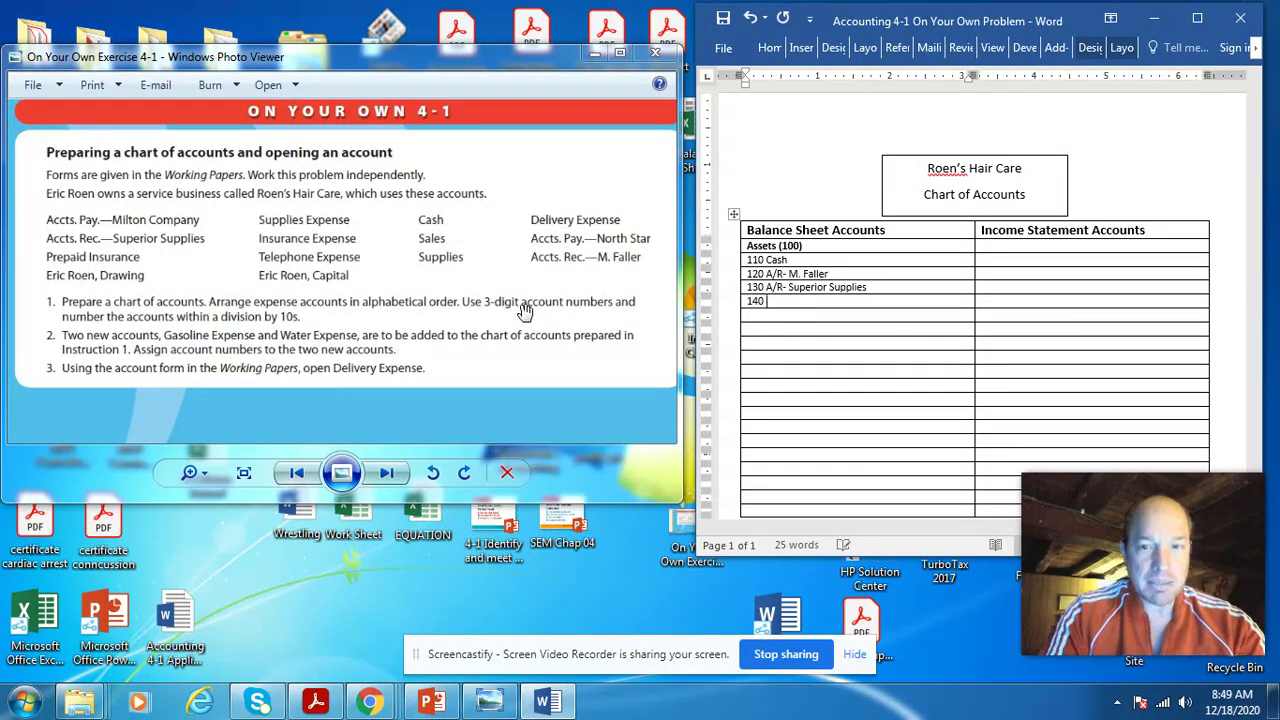
pyautogui.write('Sup')
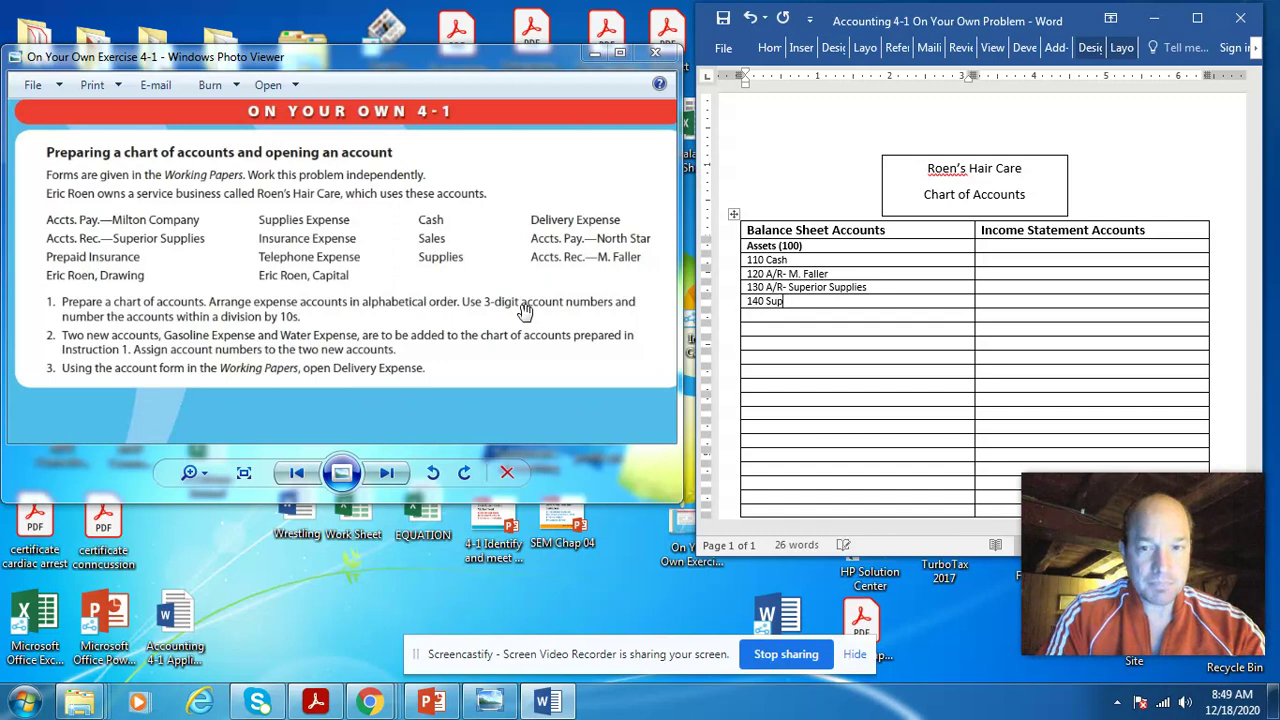
pyautogui.write('plies')
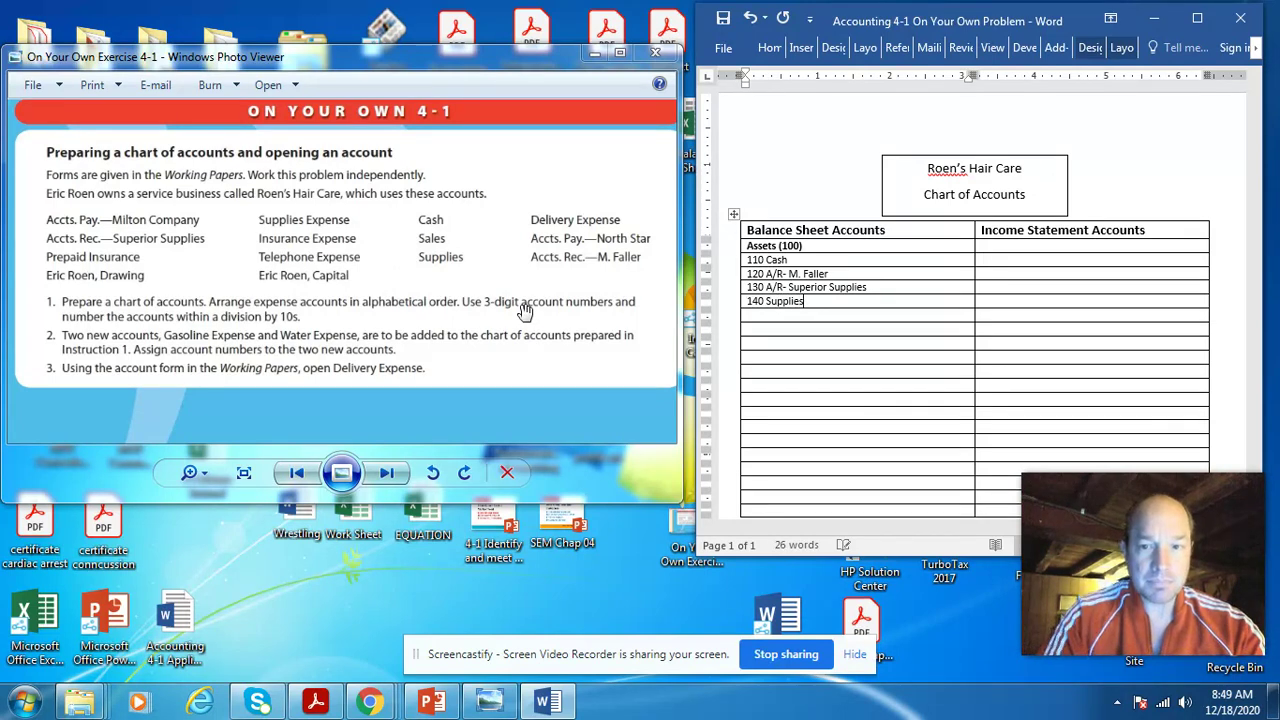
# Step: Enter the account "150 Prepaid Insurance" in the row below 140 Supplies
pyautogui.click(780, 313)
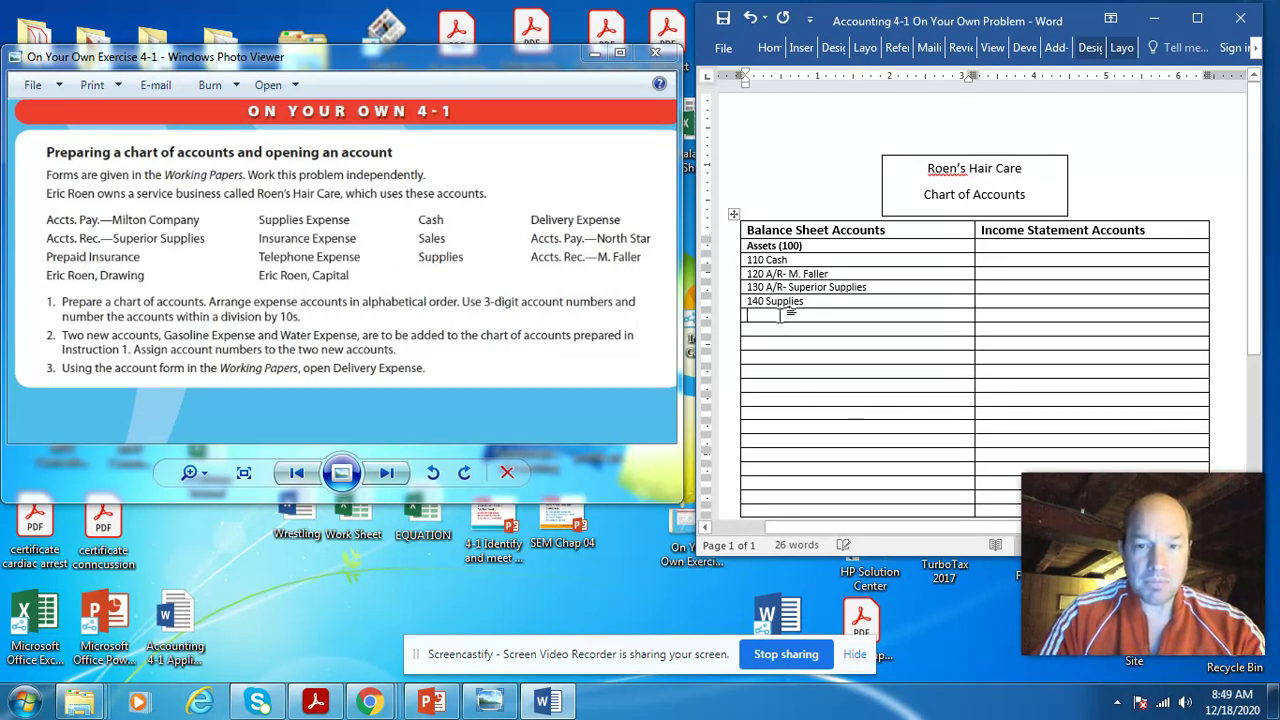
pyautogui.write('150')
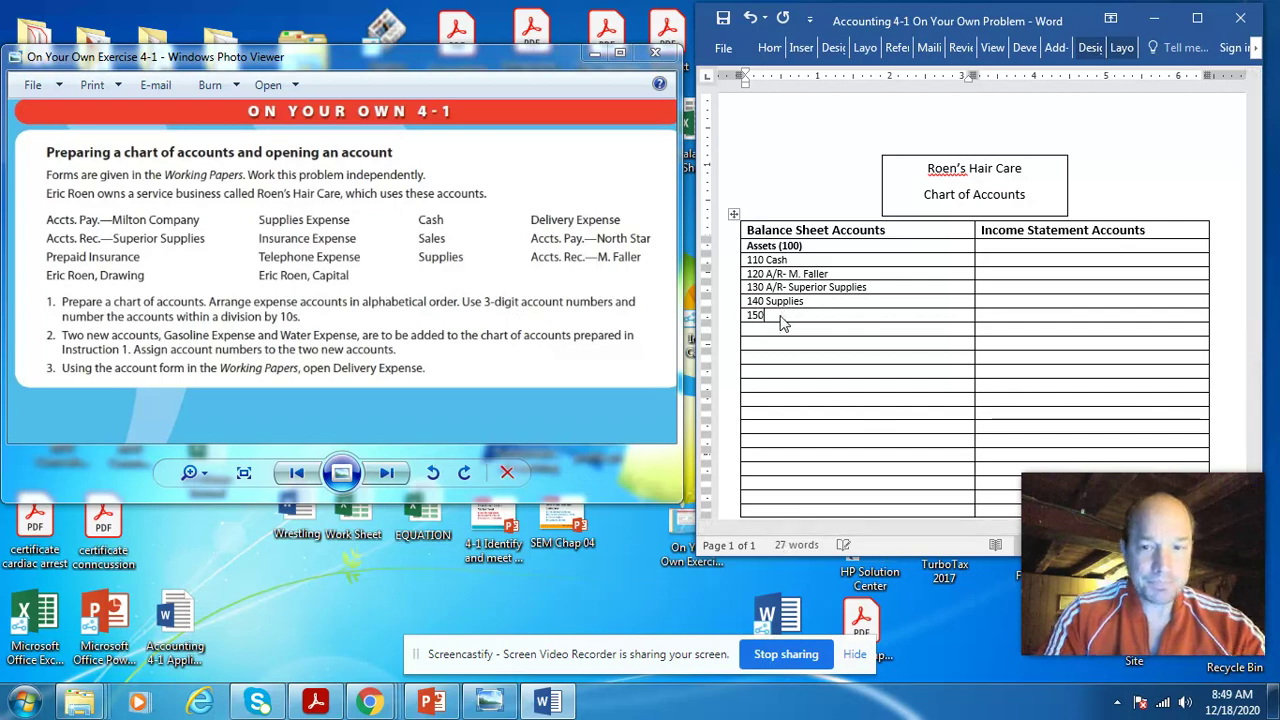
pyautogui.write(' Prepaid')
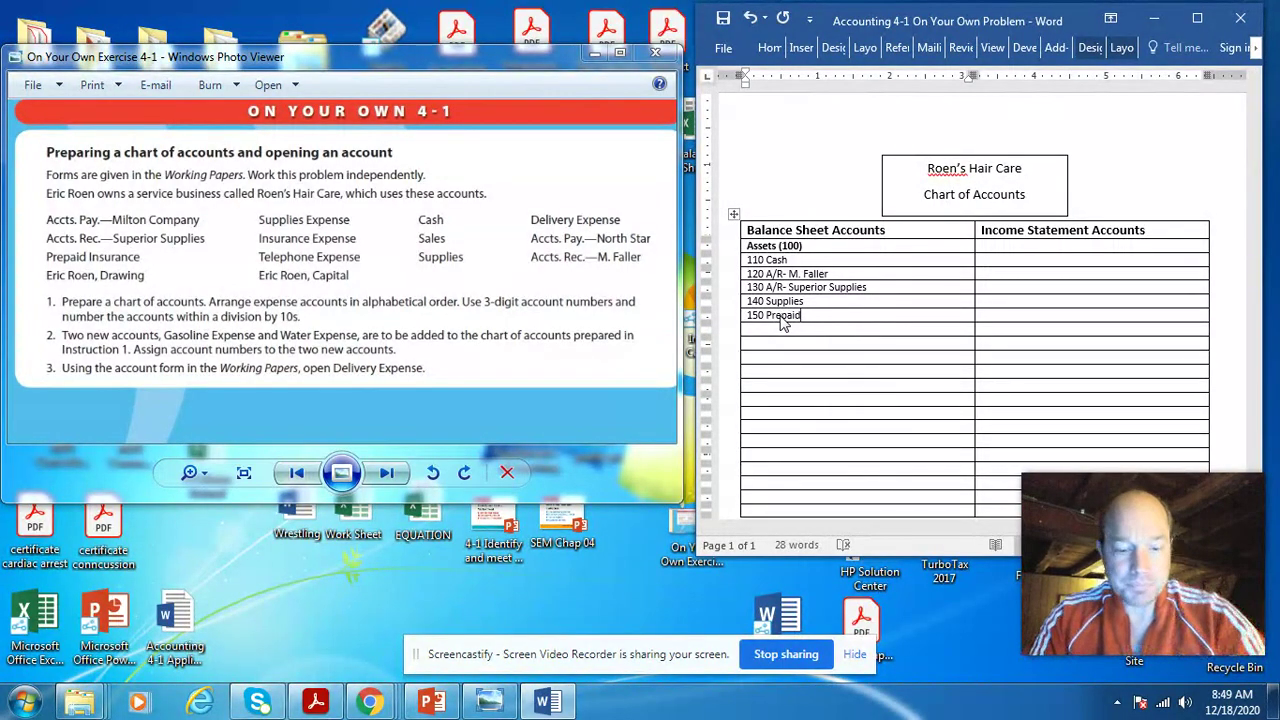
pyautogui.write(' Ins')
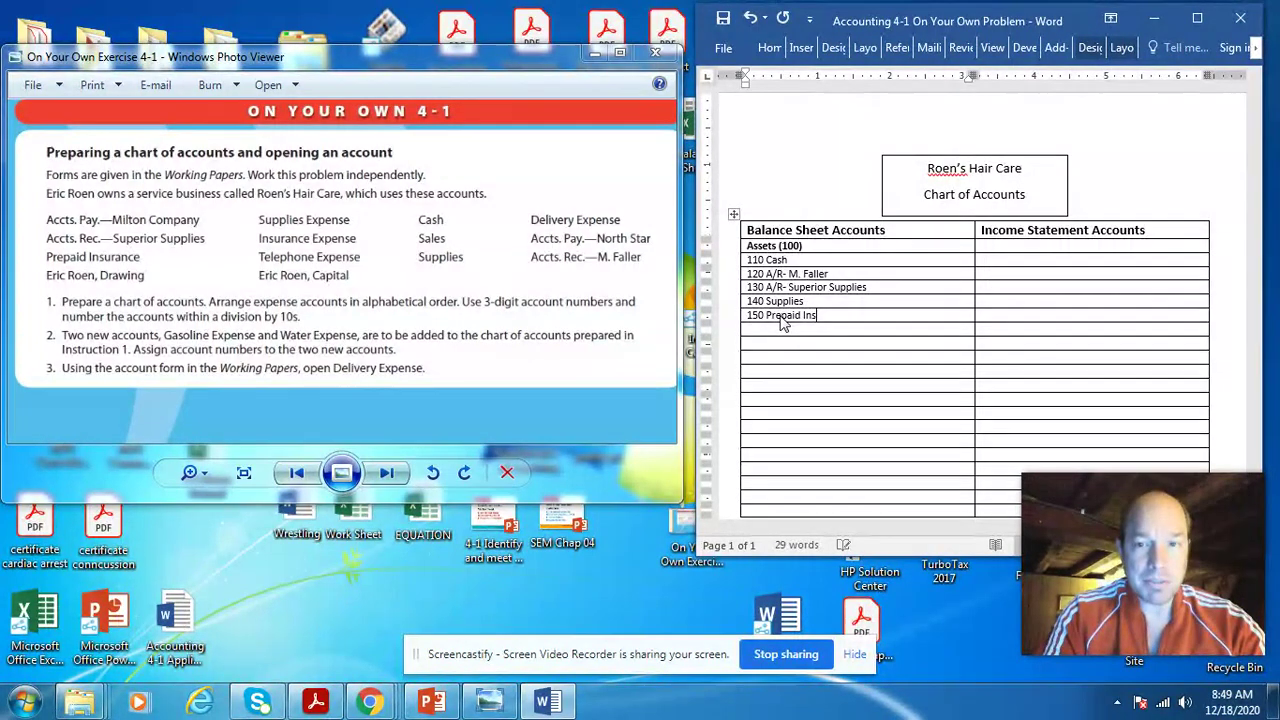
pyautogui.write('urance')
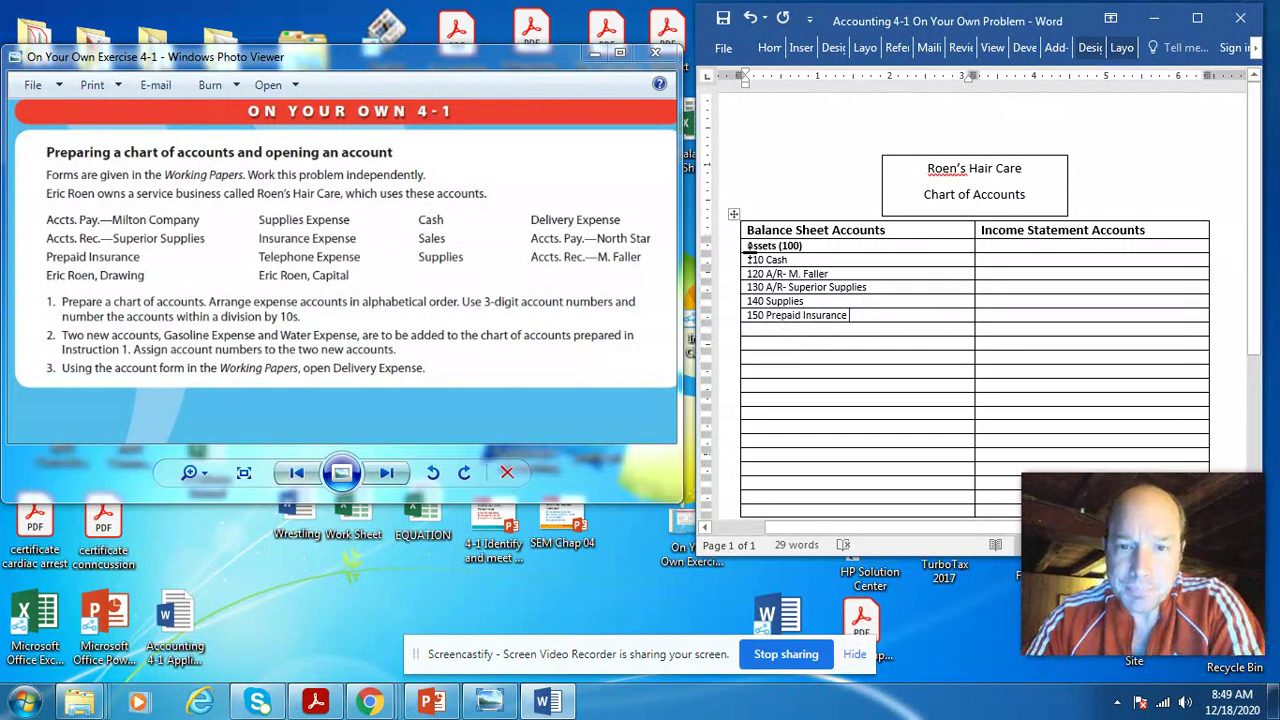
# Step: Indent the five asset accounts, 110 Cash through 150 Prepaid Insurance, beneath the Assets (100) heading
pyautogui.moveTo(749, 262); pyautogui.dragTo(848, 318)
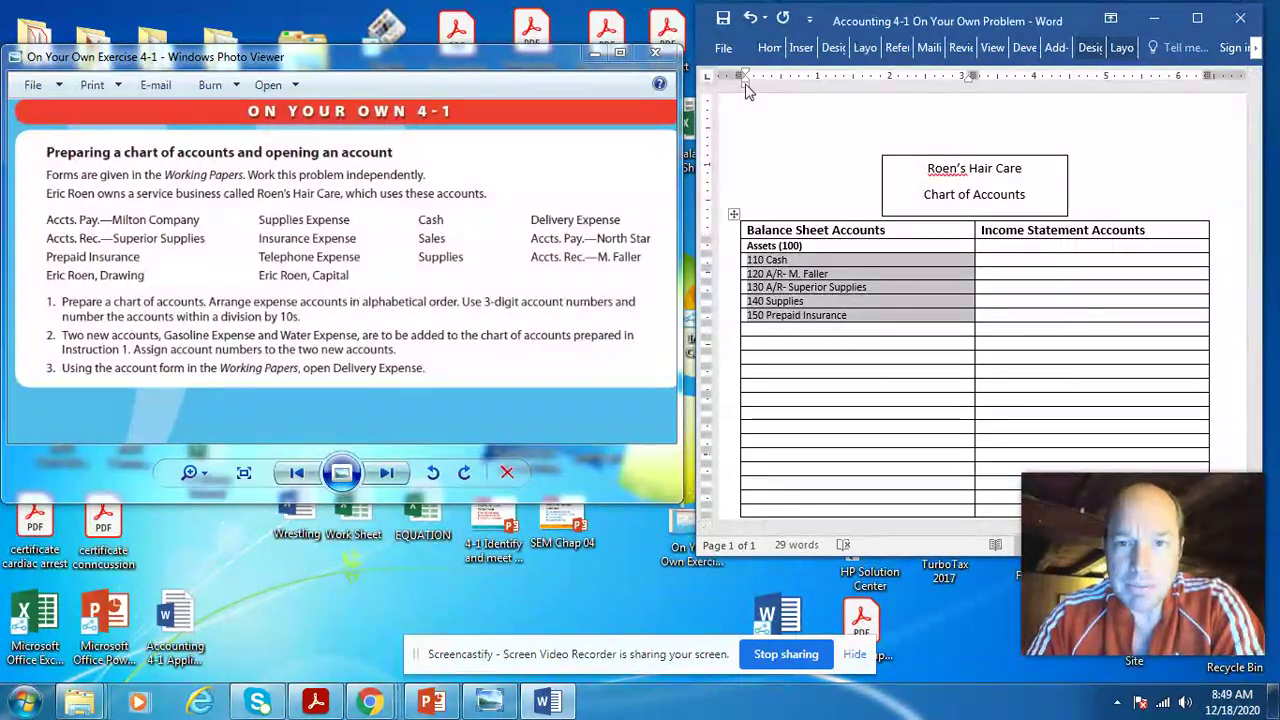
pyautogui.moveTo(744, 80); pyautogui.dragTo(763, 90)
pyautogui.click(823, 333)
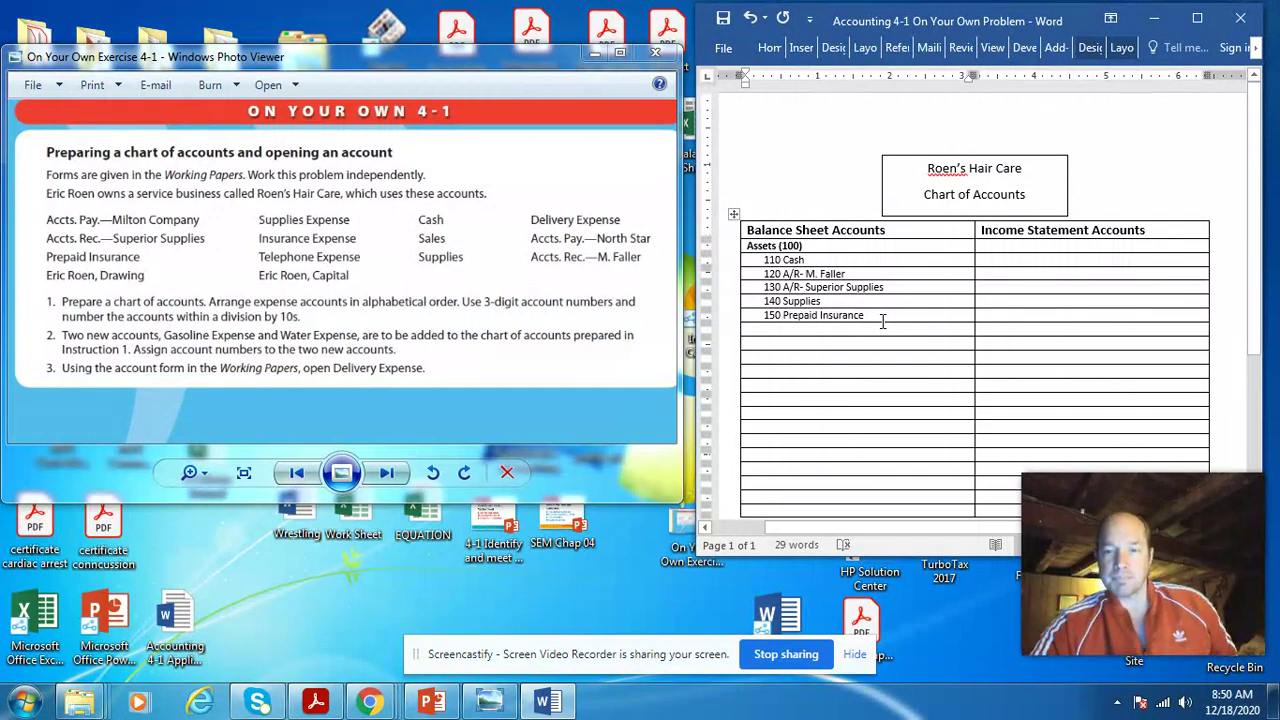
pyautogui.click(745, 245)
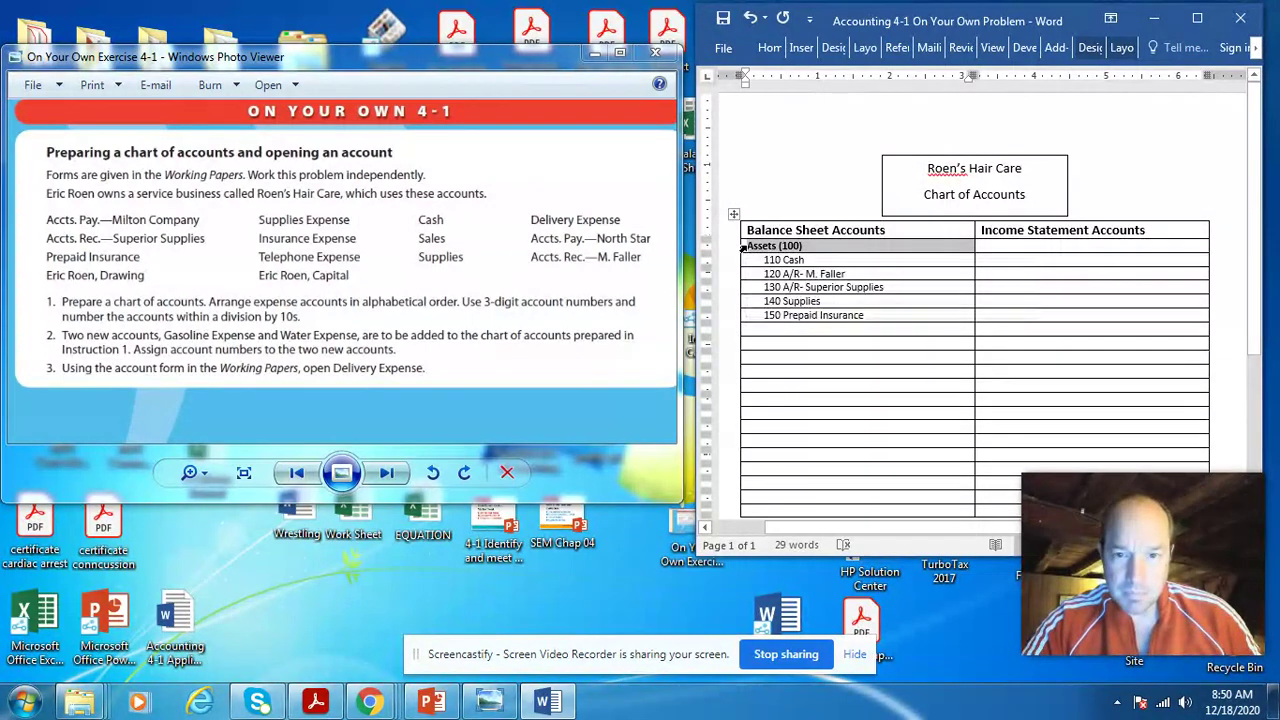
pyautogui.click(751, 251)
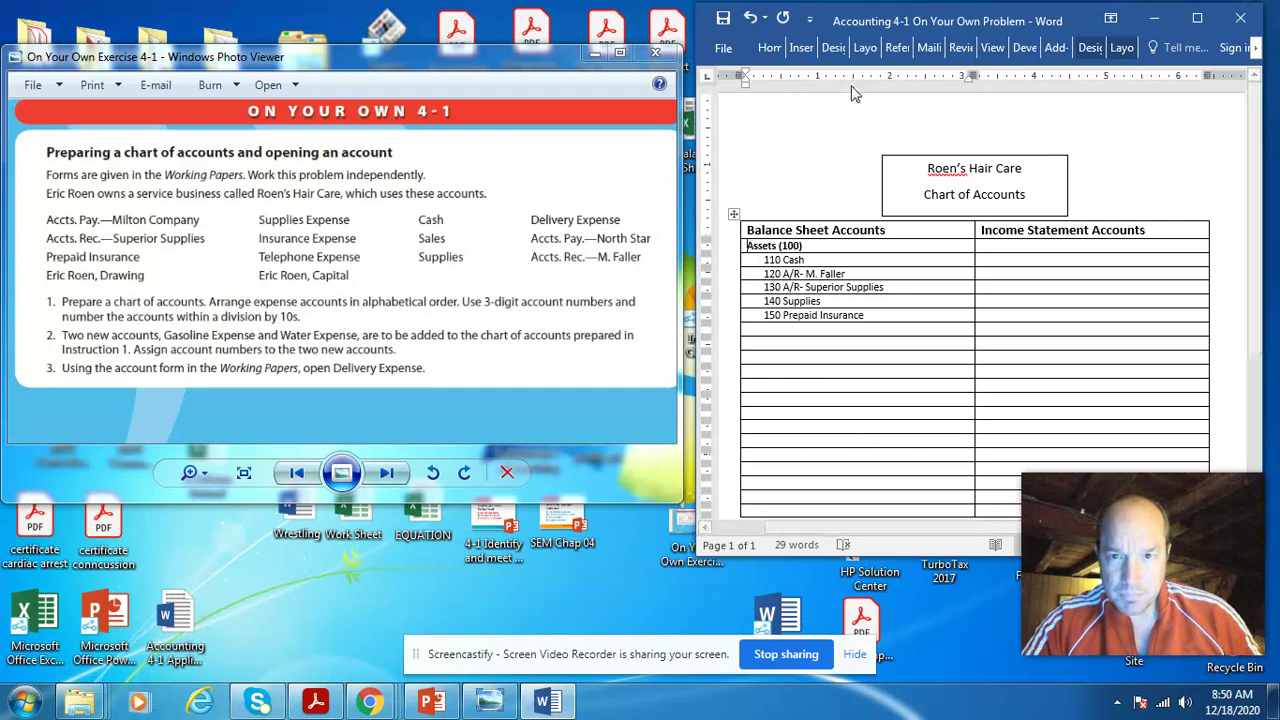
pyautogui.click(801, 50)
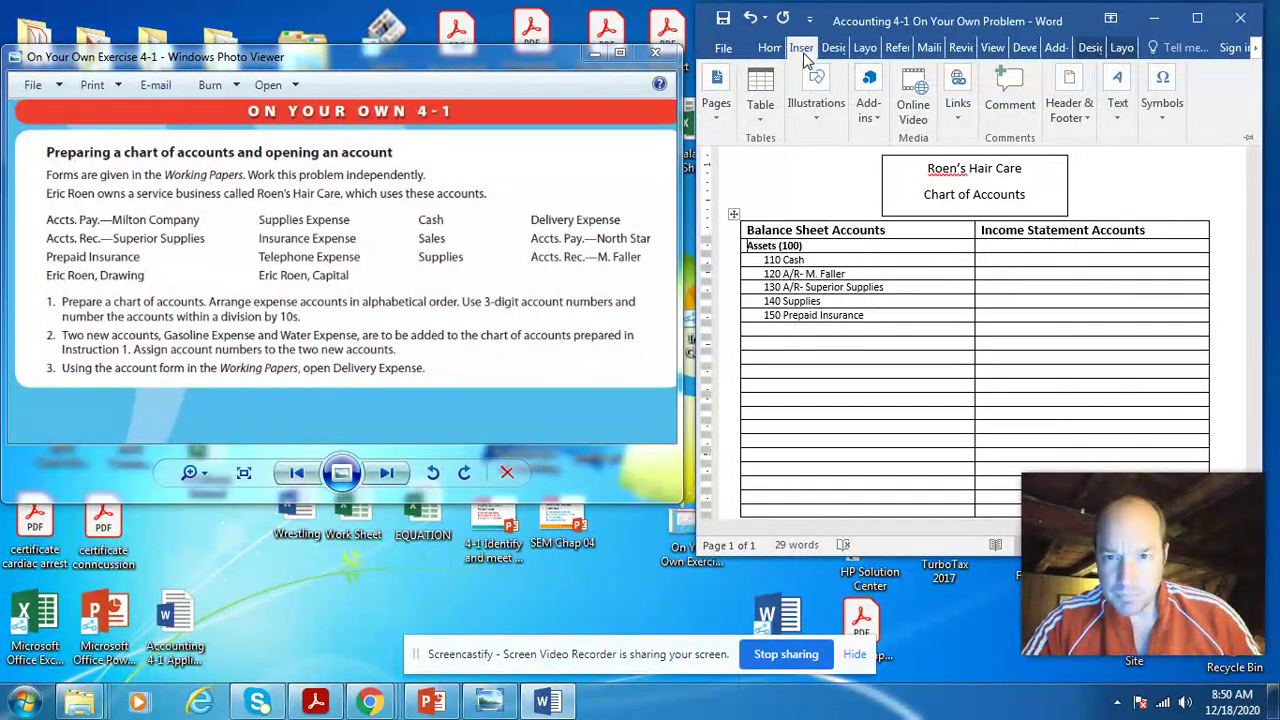
pyautogui.click(763, 116)
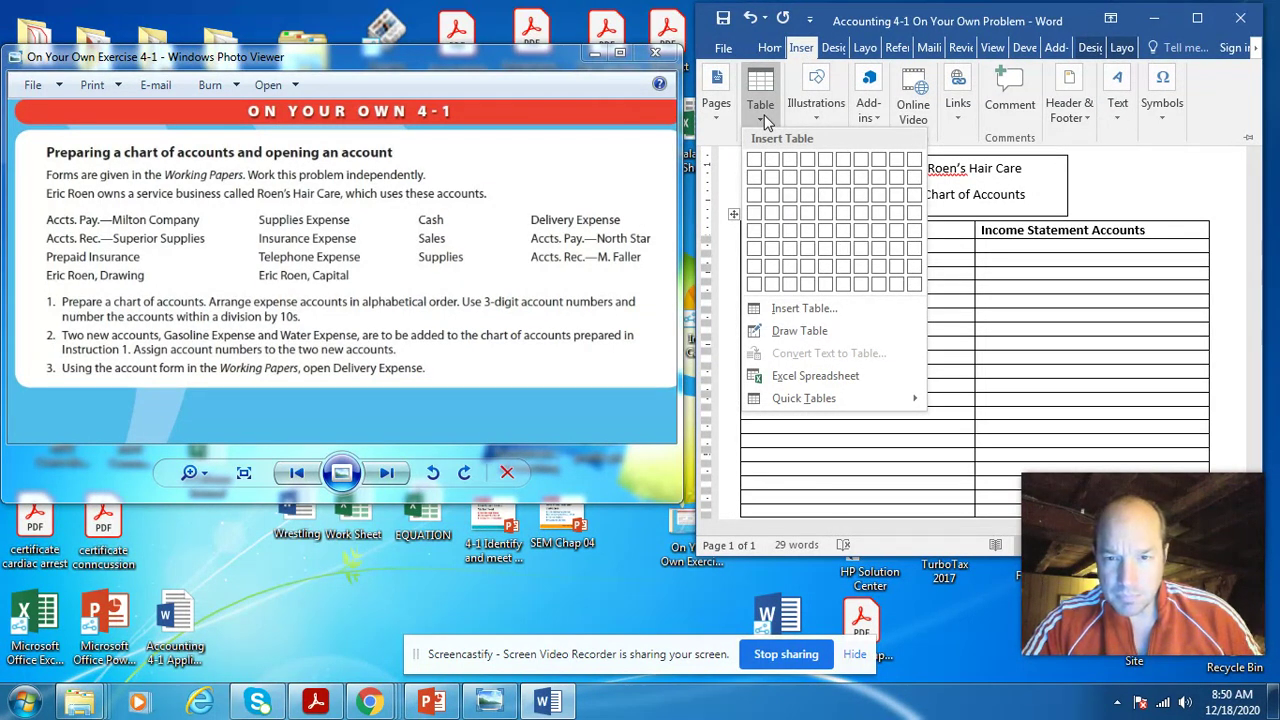
pyautogui.click(765, 120)
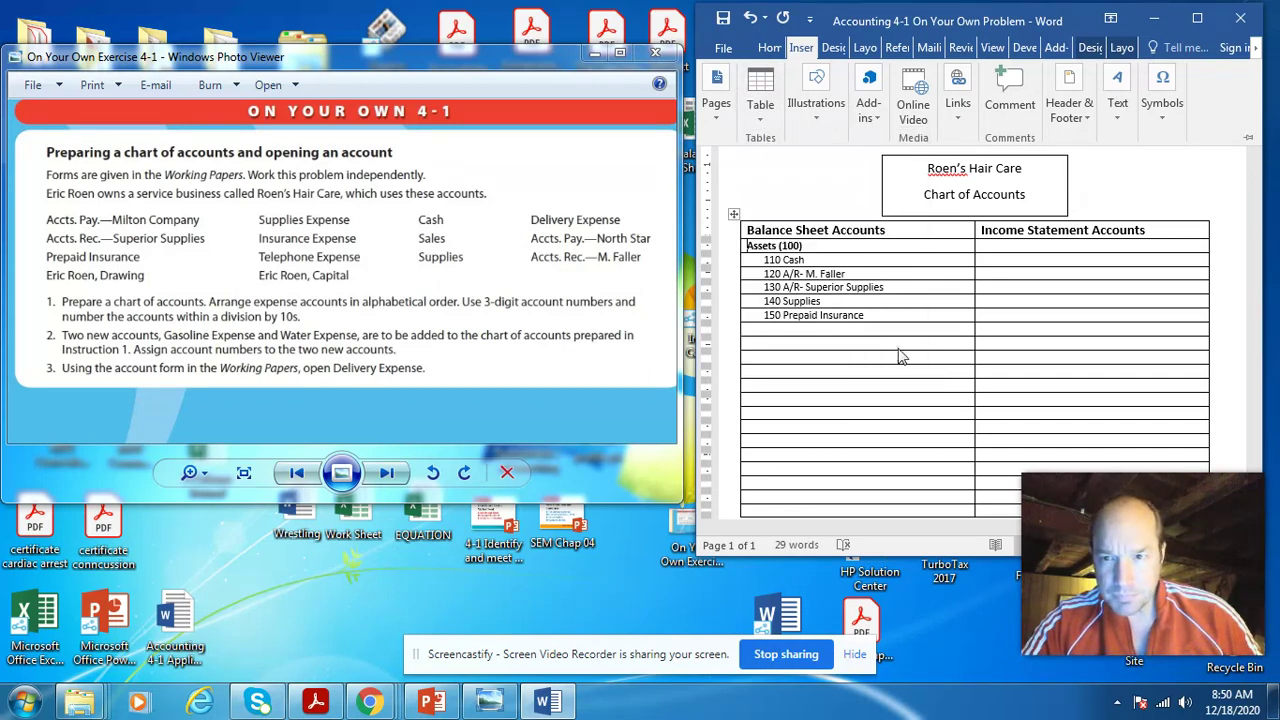
pyautogui.click(1116, 128)
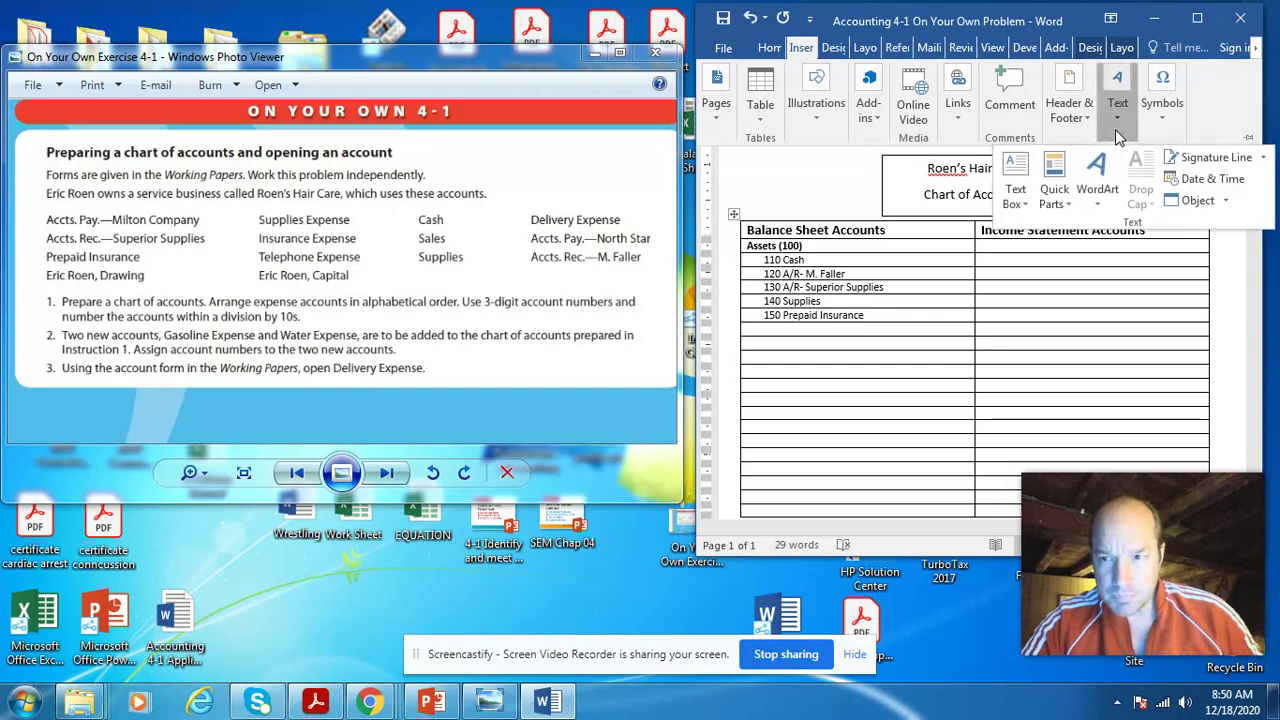
pyautogui.click(1117, 130)
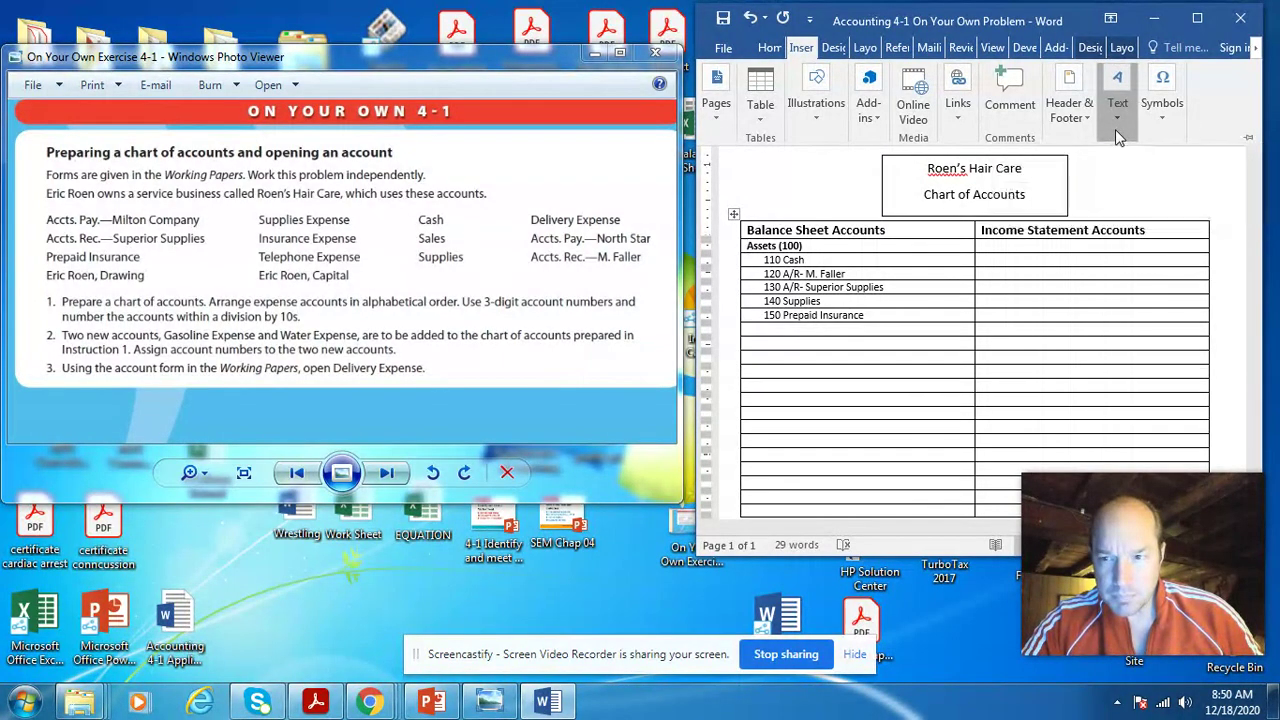
pyautogui.click(907, 271)
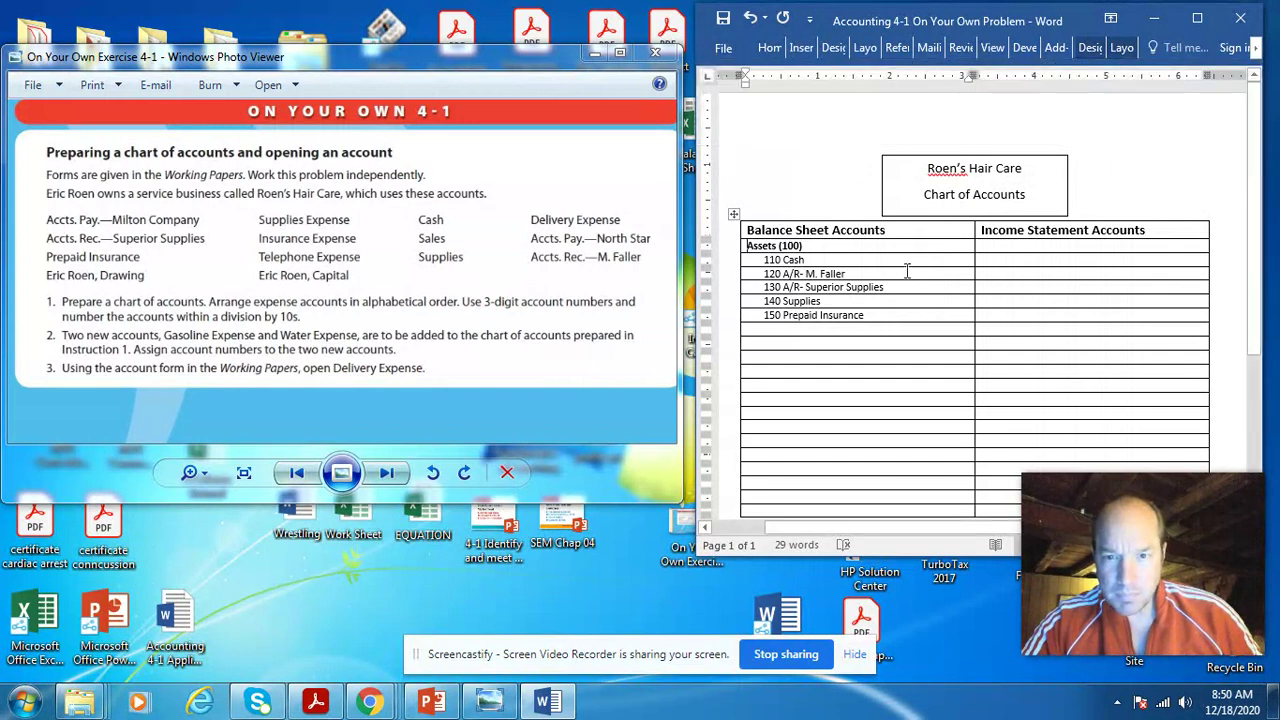
# Step: Enter the division heading "Liabilities (200)" in the row below 150 Prepaid Insurance, without a space inside the parentheses
pyautogui.click(822, 331)
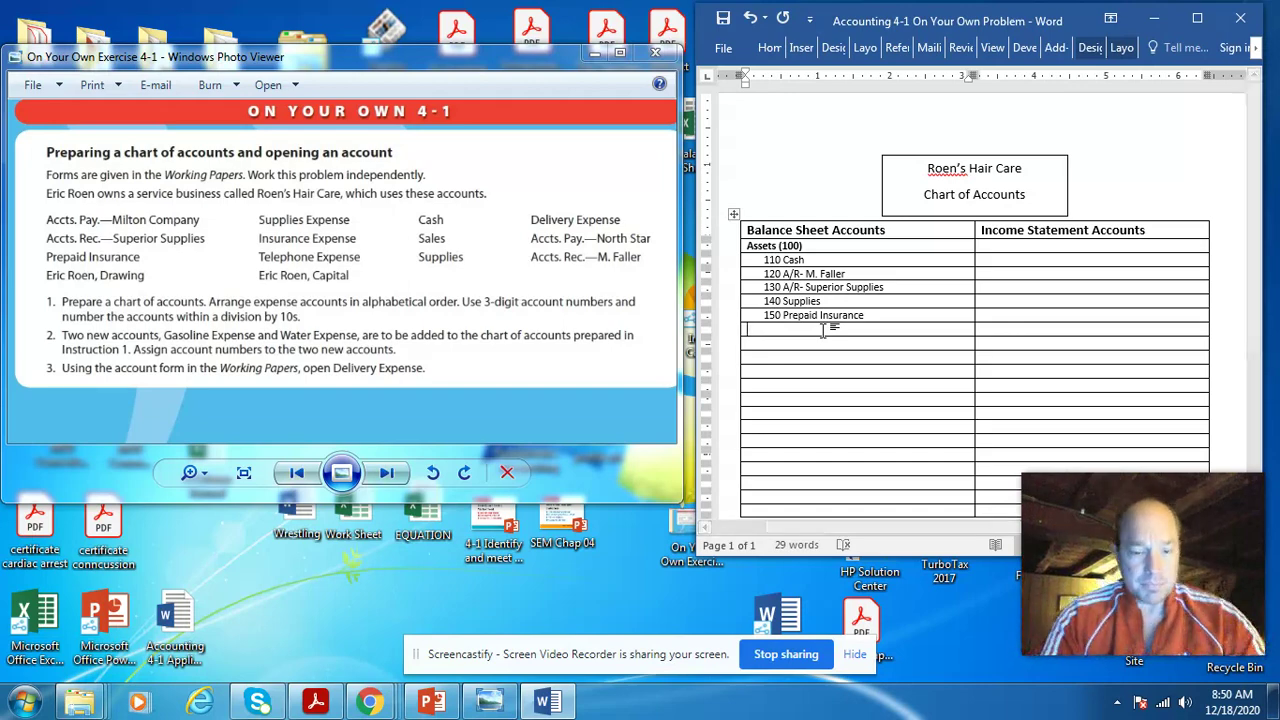
pyautogui.write('Li')
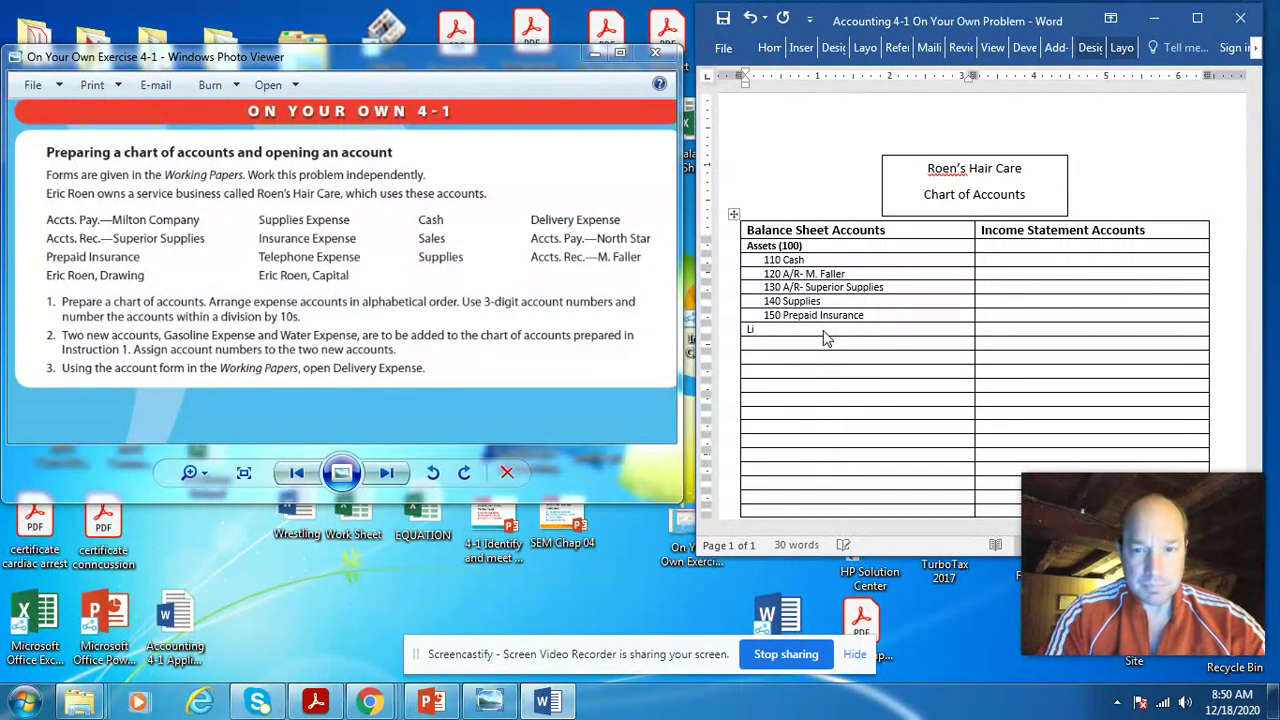
pyautogui.write('abilite')
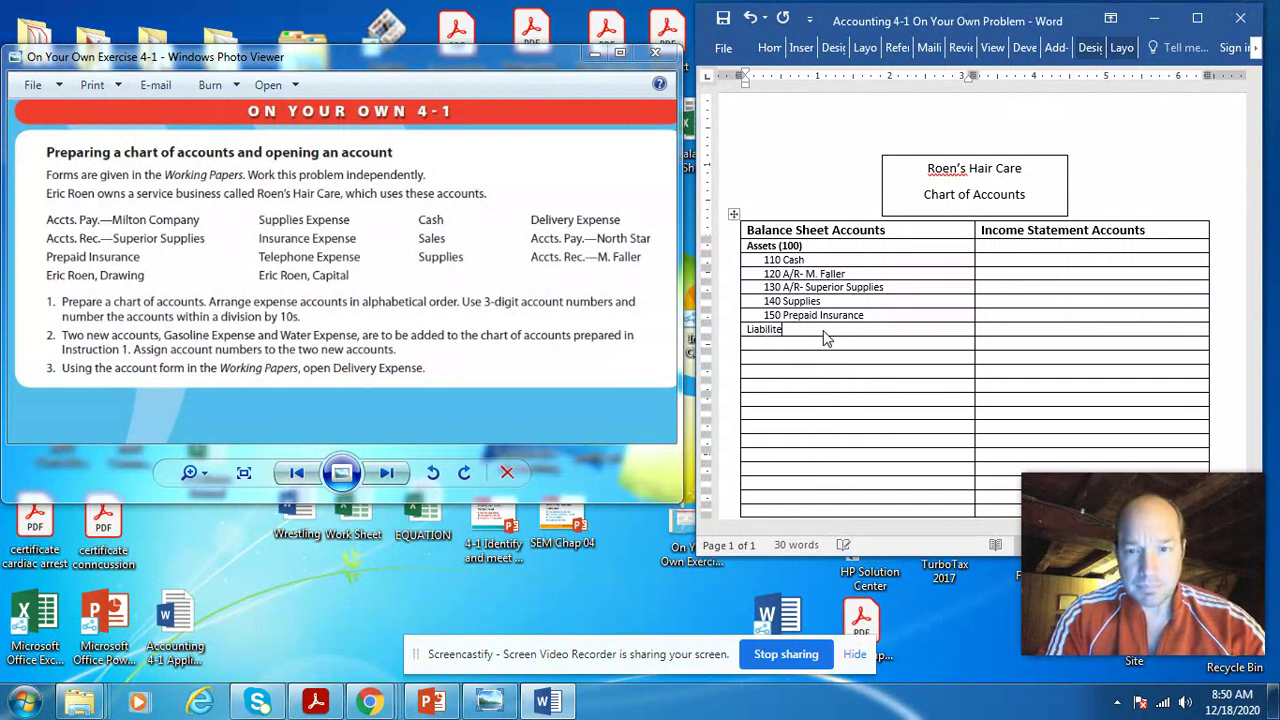
pyautogui.press('BackSpace')
pyautogui.write('ies')
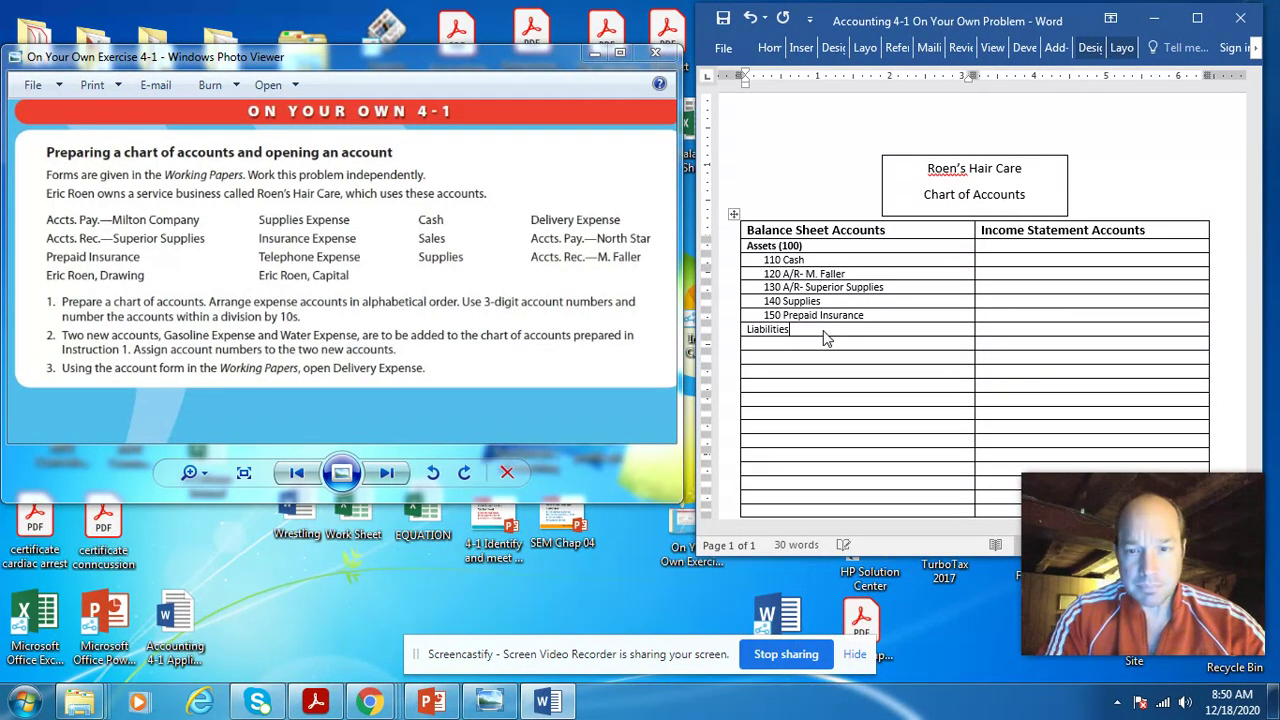
pyautogui.write(' ( ')
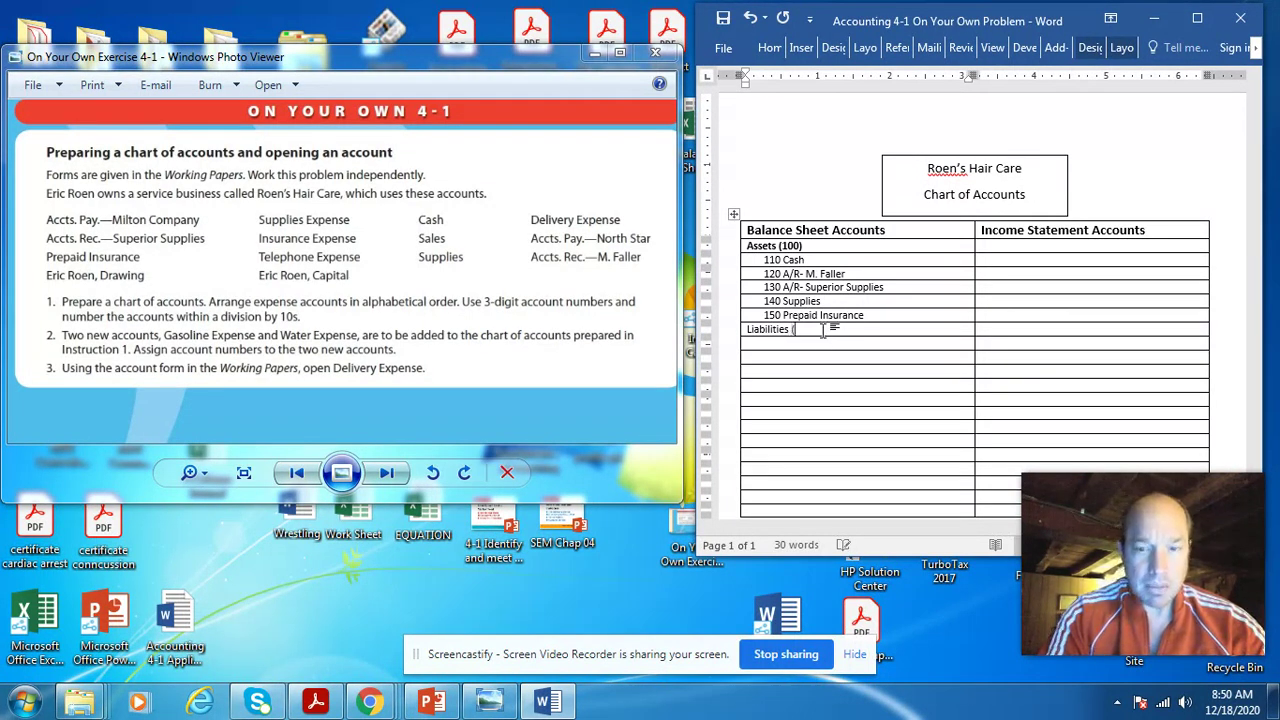
pyautogui.write('200')
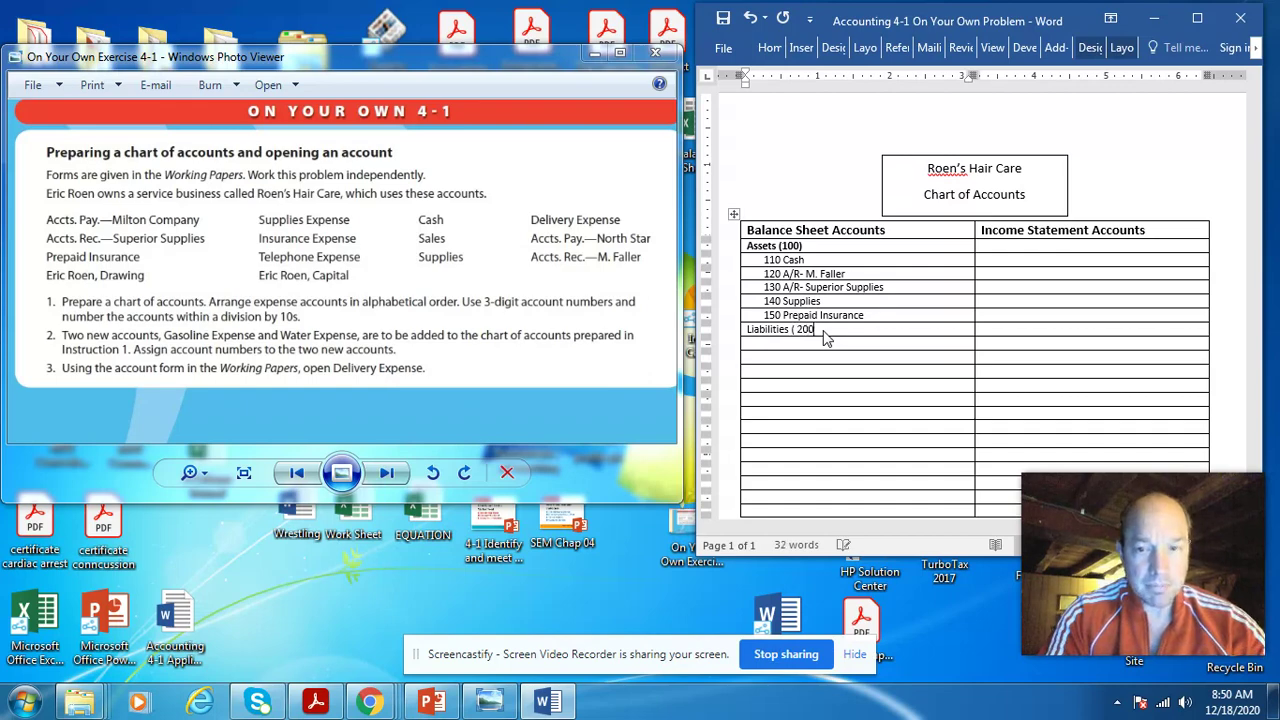
pyautogui.write(')')
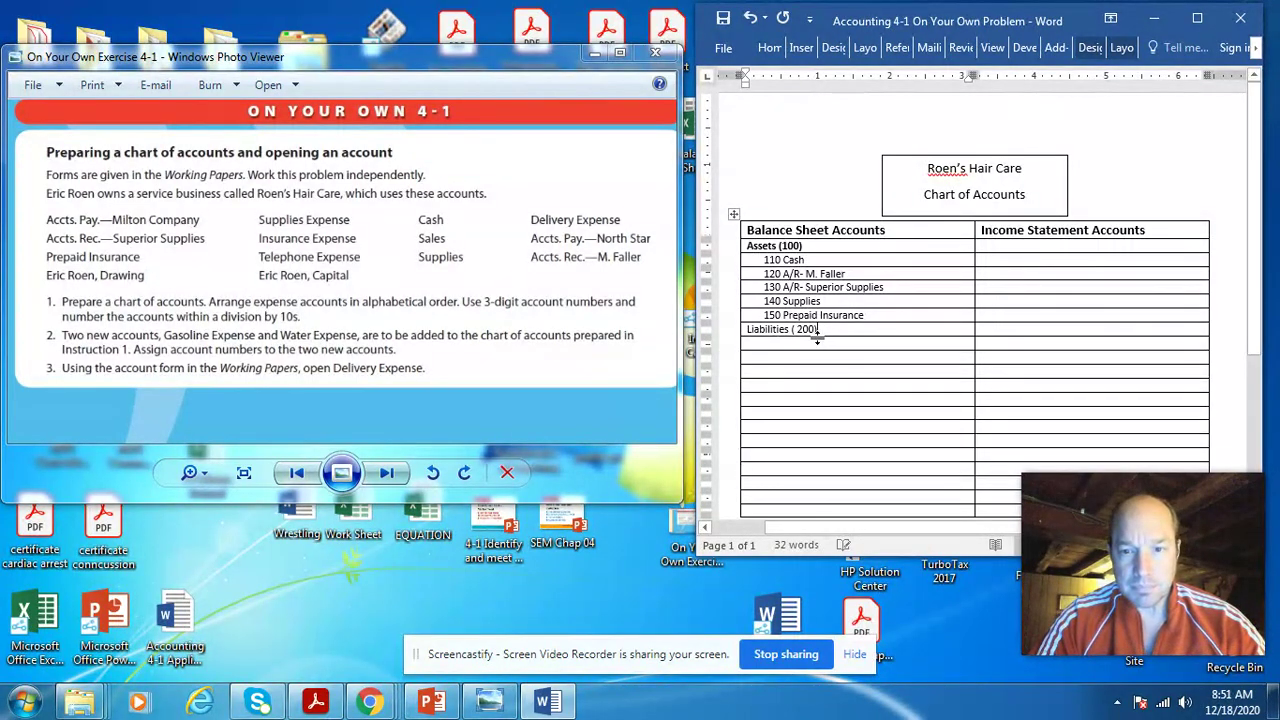
pyautogui.click(813, 343)
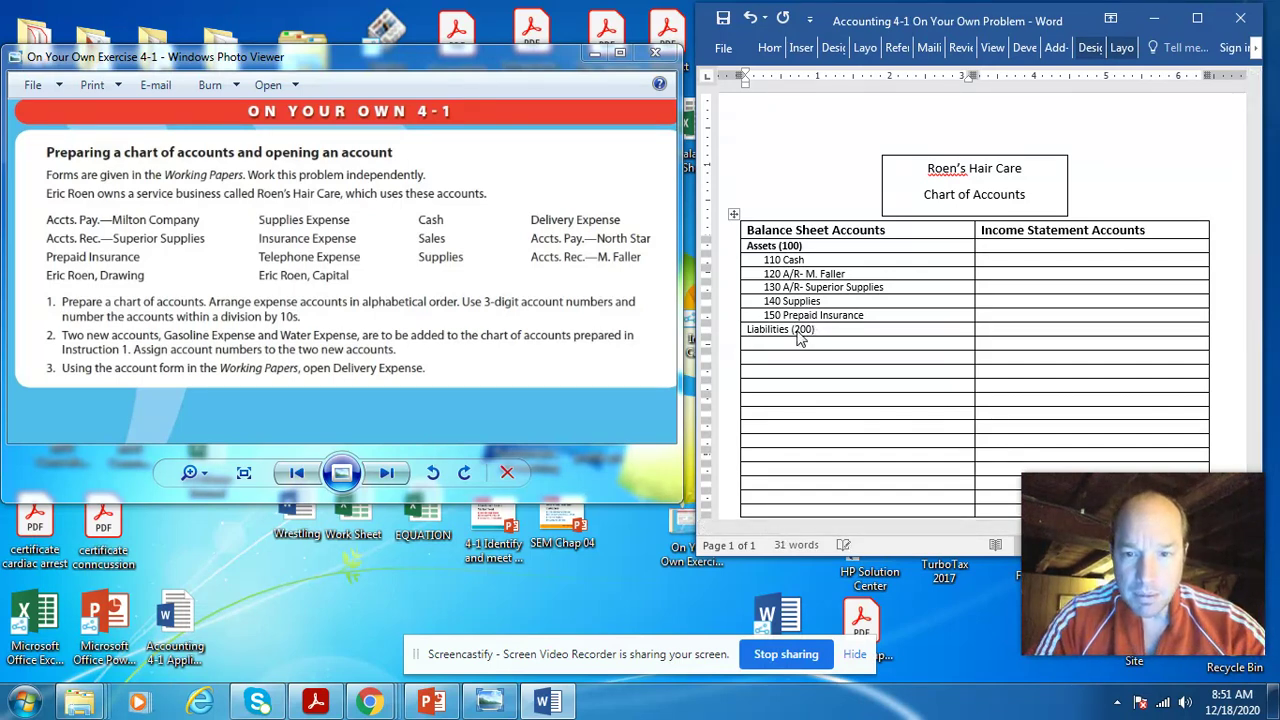
# Step: Enter the account "210 A/P- Militon" in the row below Liabilities (200)
pyautogui.click(798, 343)
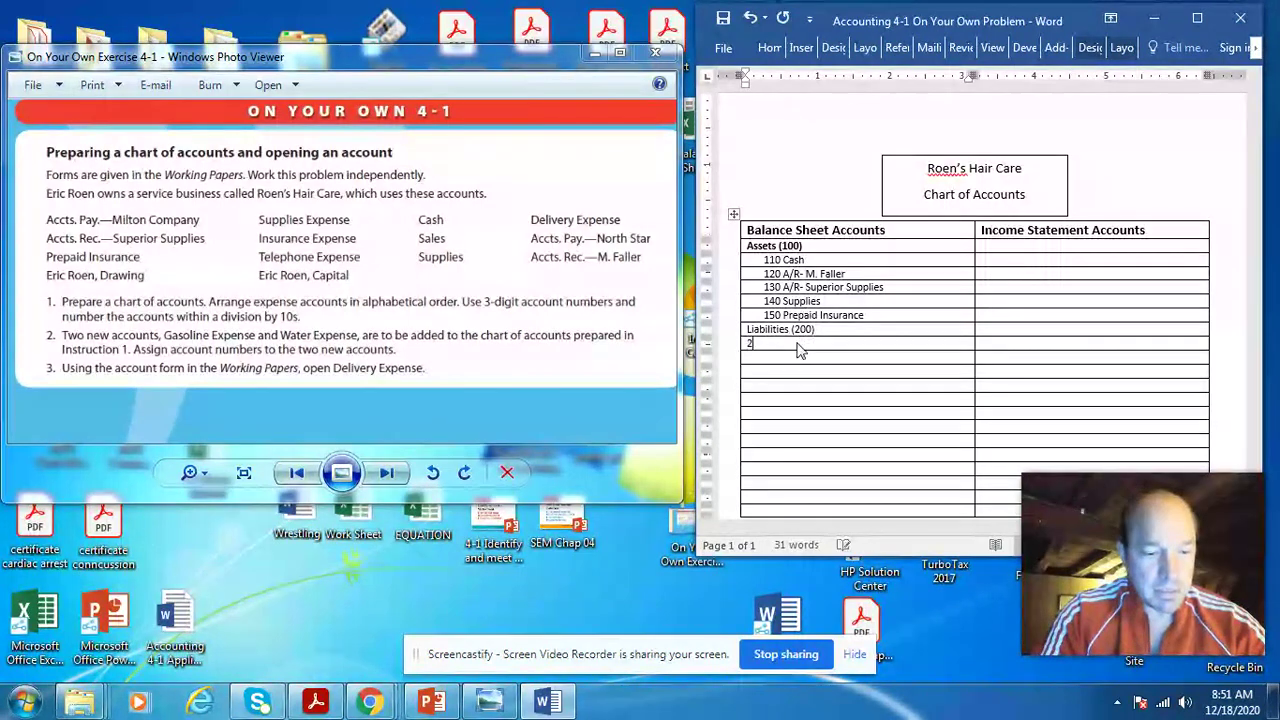
pyautogui.write('210')
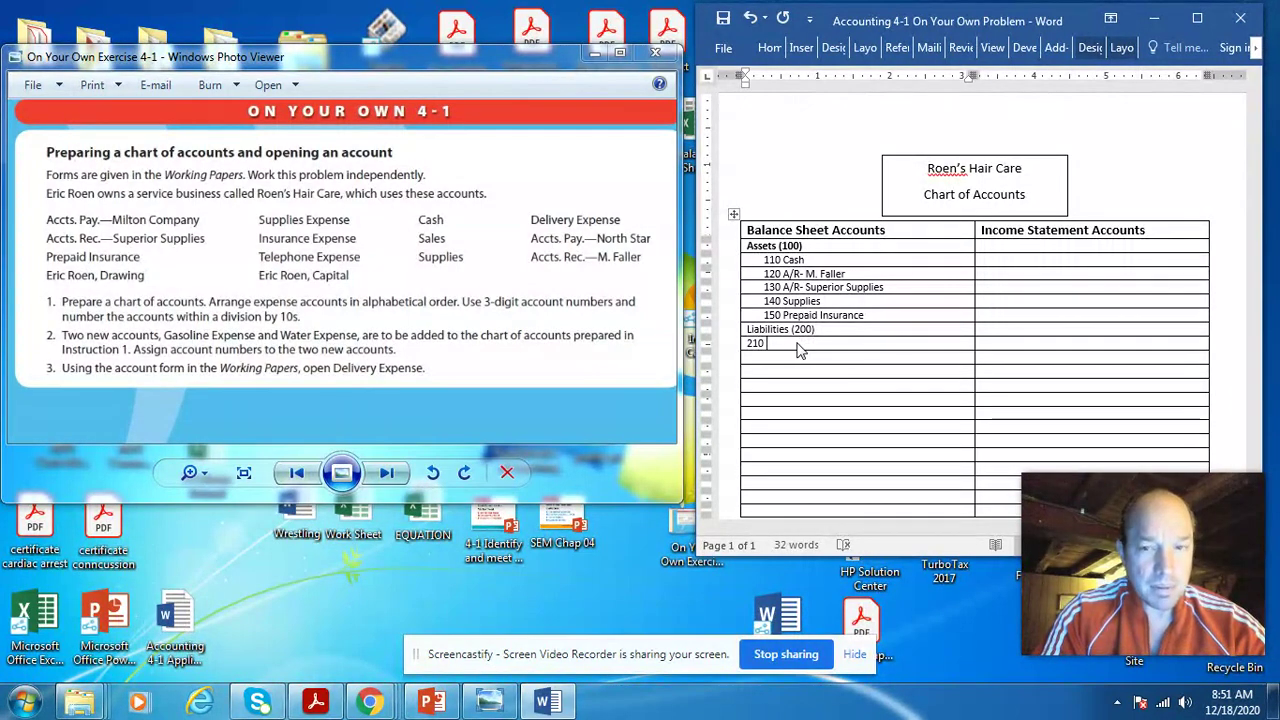
pyautogui.write(' A/P')
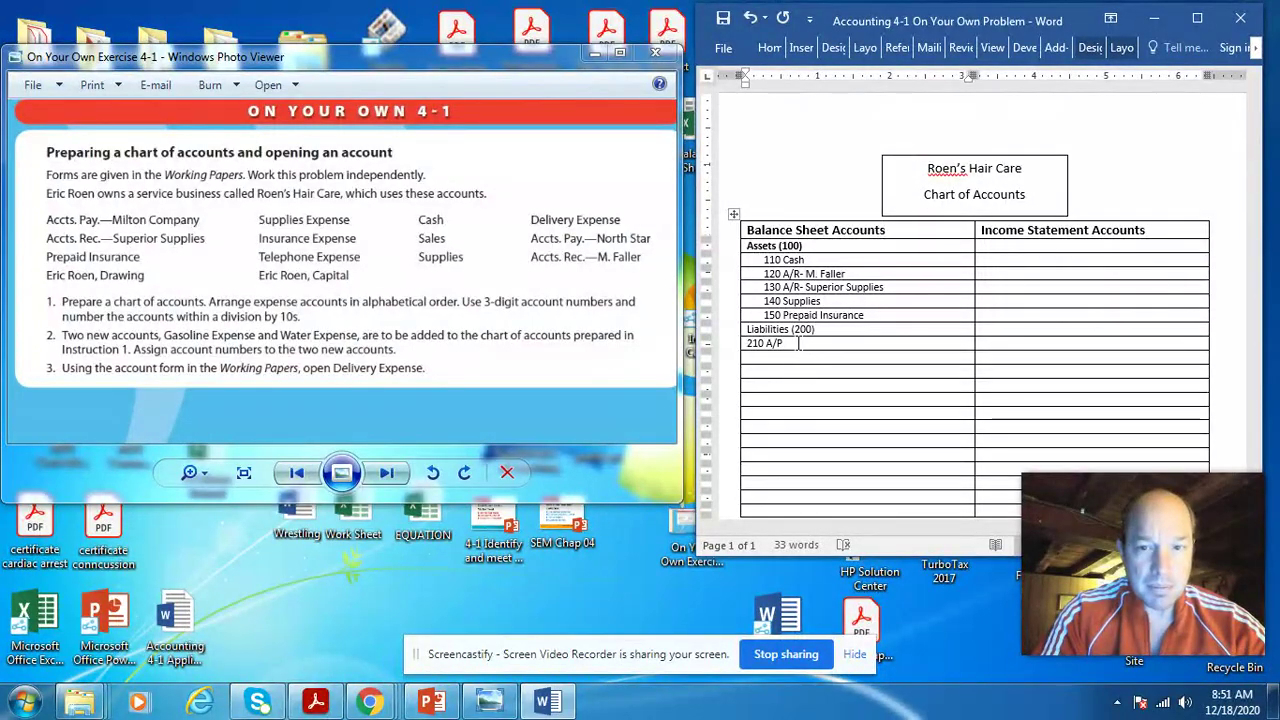
pyautogui.write('- Milton')
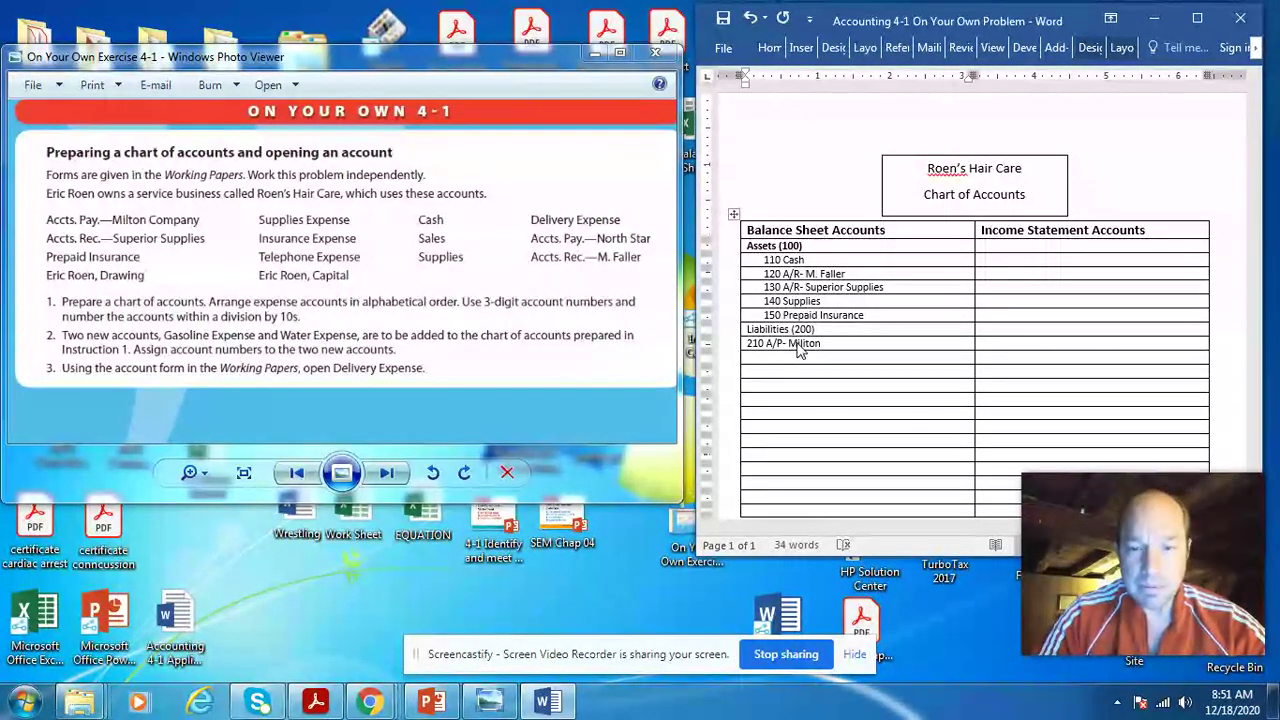
# Step: Enter the account "220 A/P – North Star" in the row below account 210
pyautogui.click(784, 357)
pyautogui.write('220')
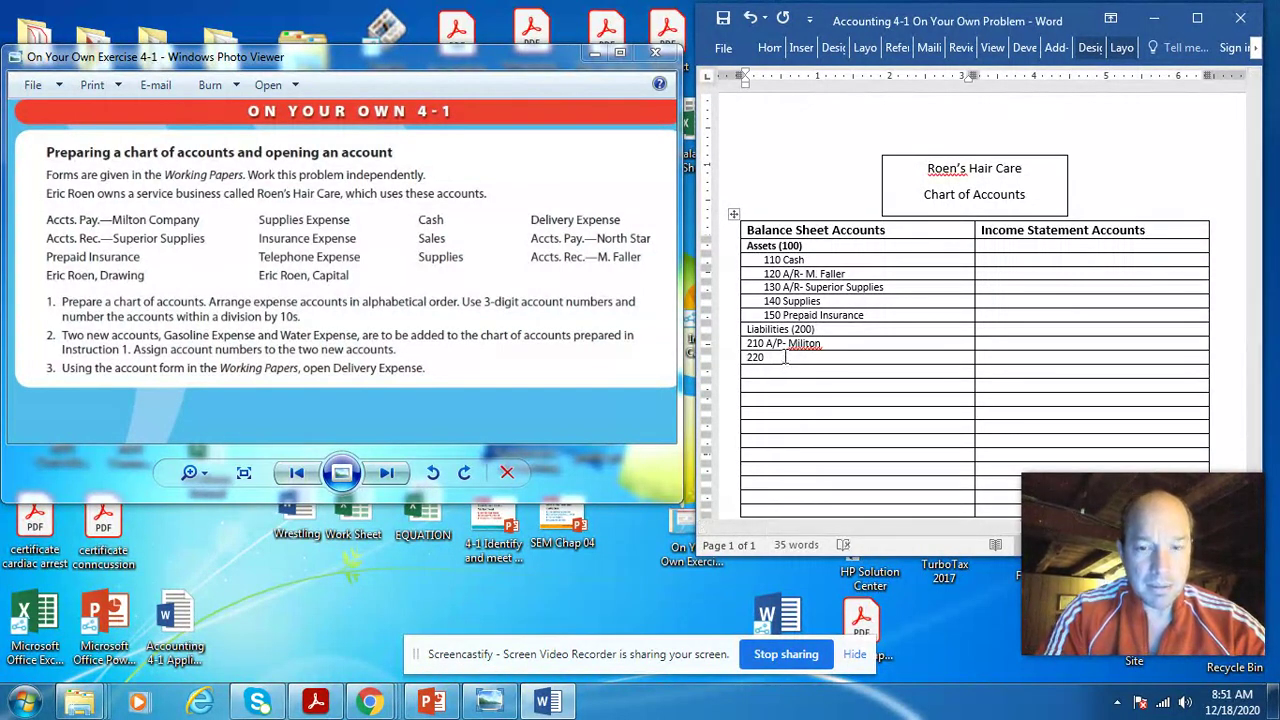
pyautogui.write(' A/P')
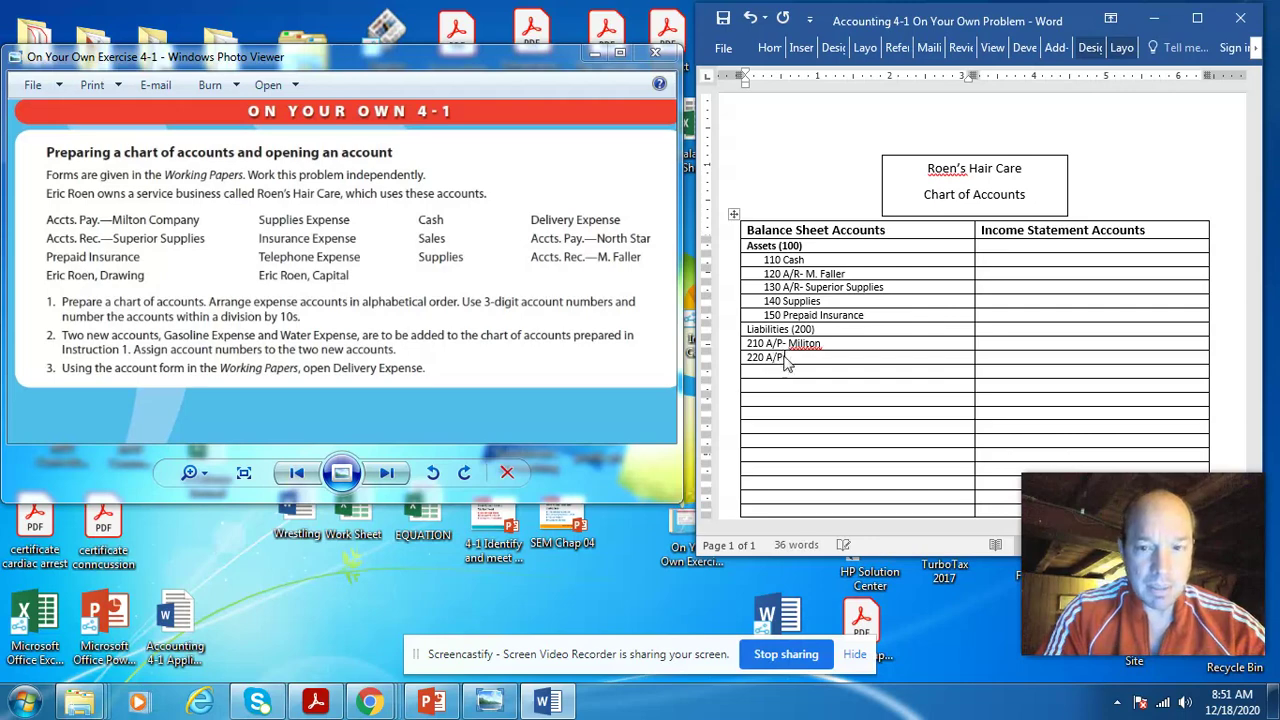
pyautogui.write('-')
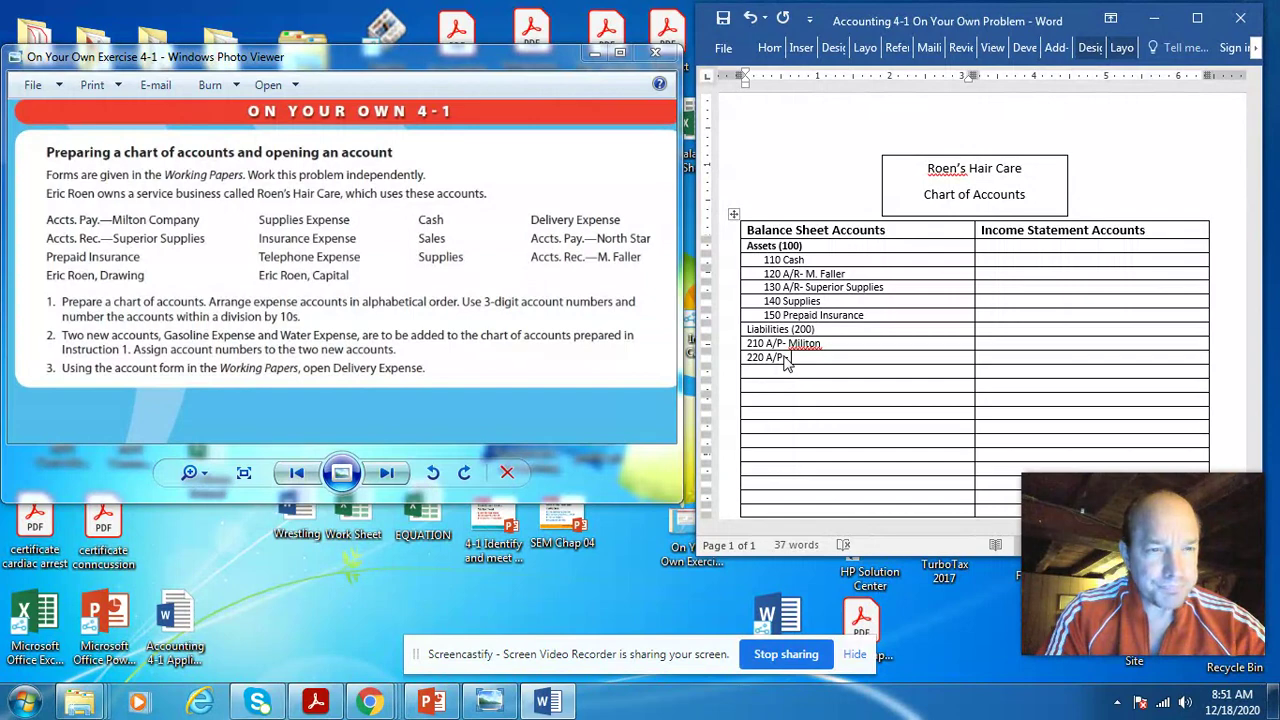
pyautogui.write('N')
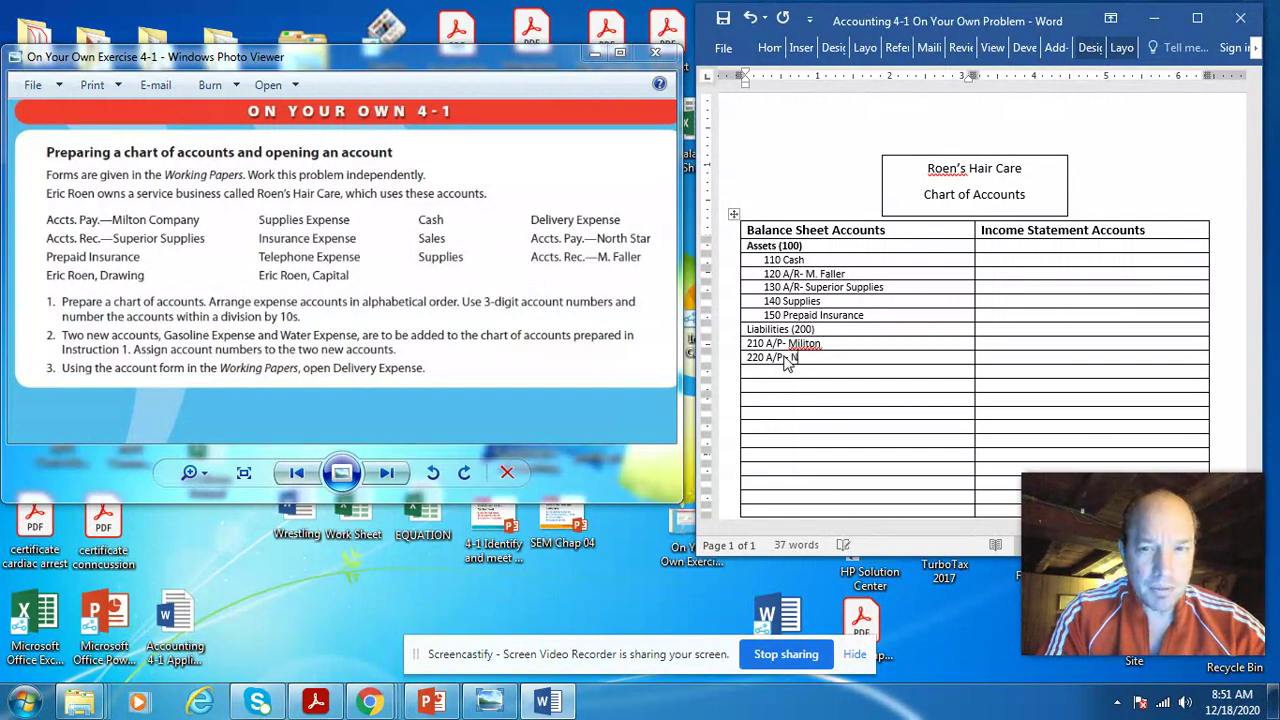
pyautogui.write('orth Start')
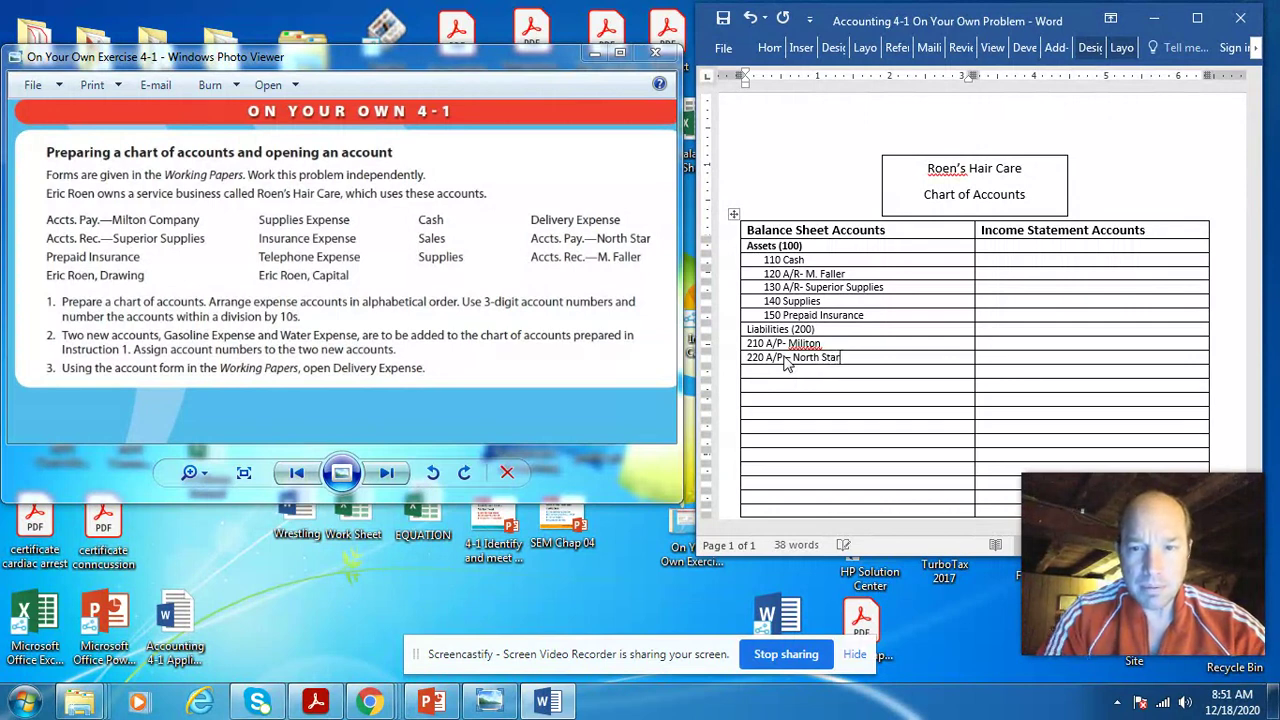
pyautogui.click(785, 358)
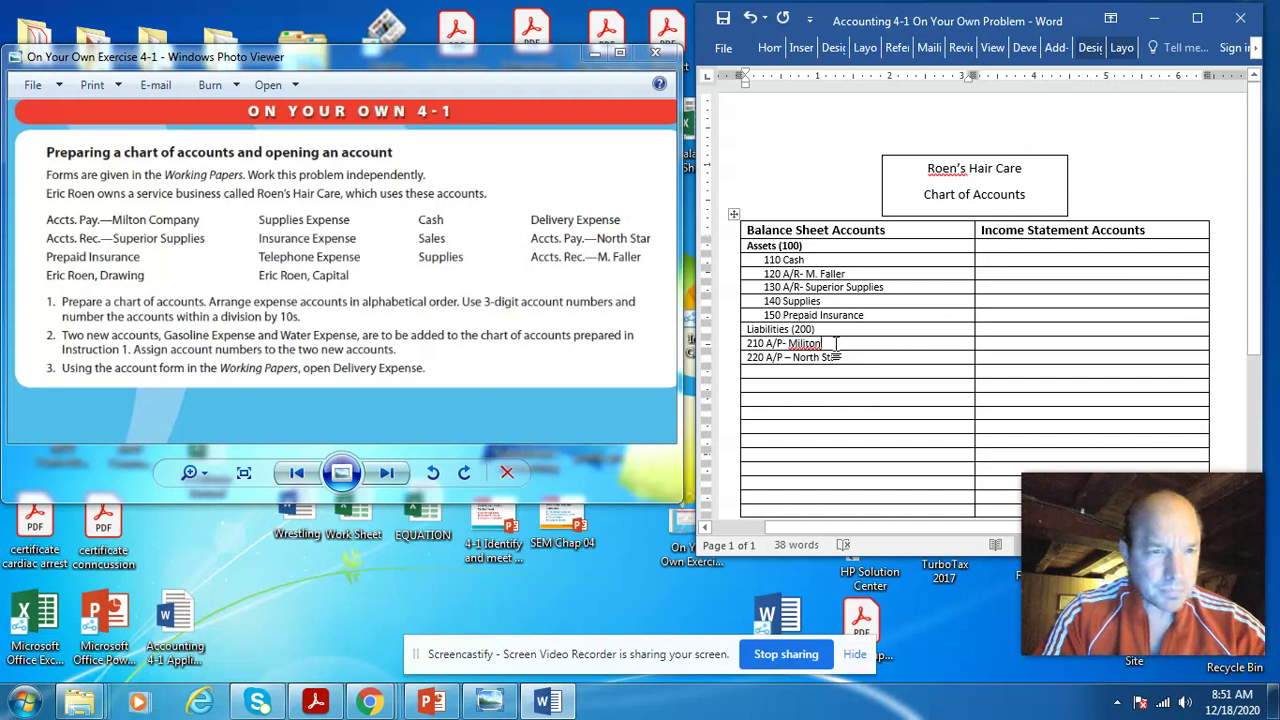
# Step: Append "Co" to the company name in the account 210 row
pyautogui.click(836, 343)
pyautogui.write('Co')
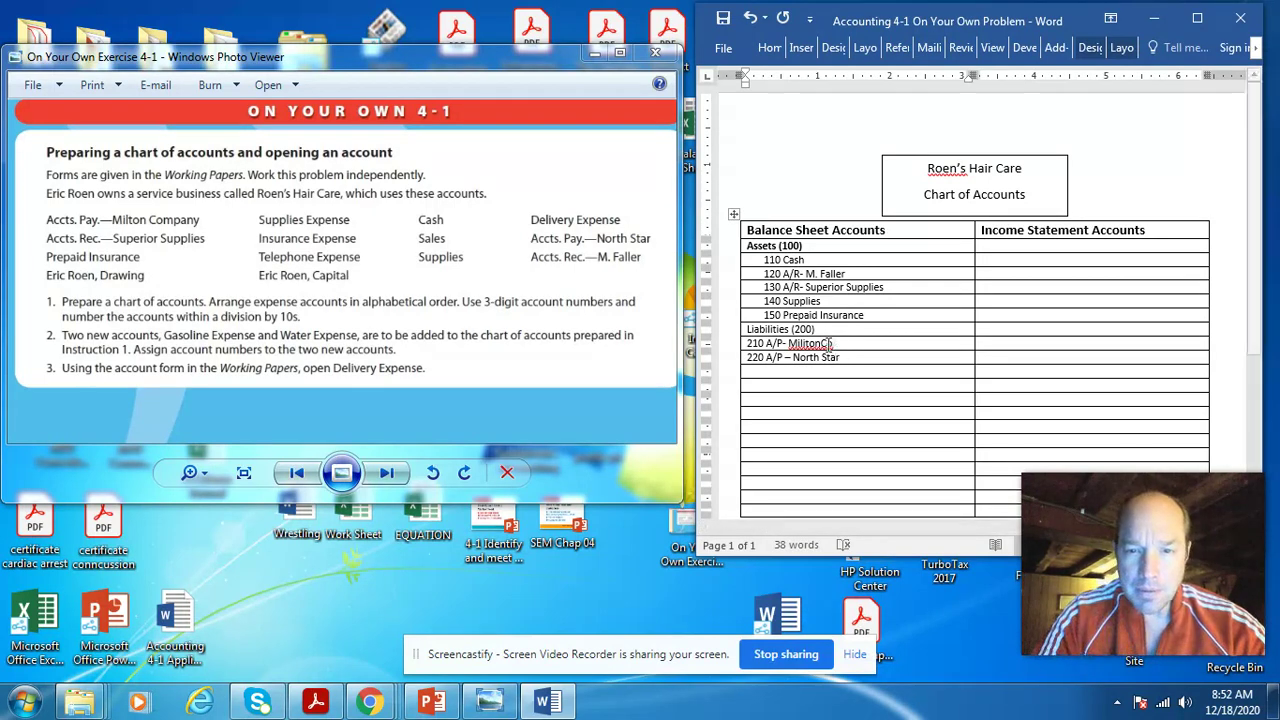
pyautogui.click(774, 371)
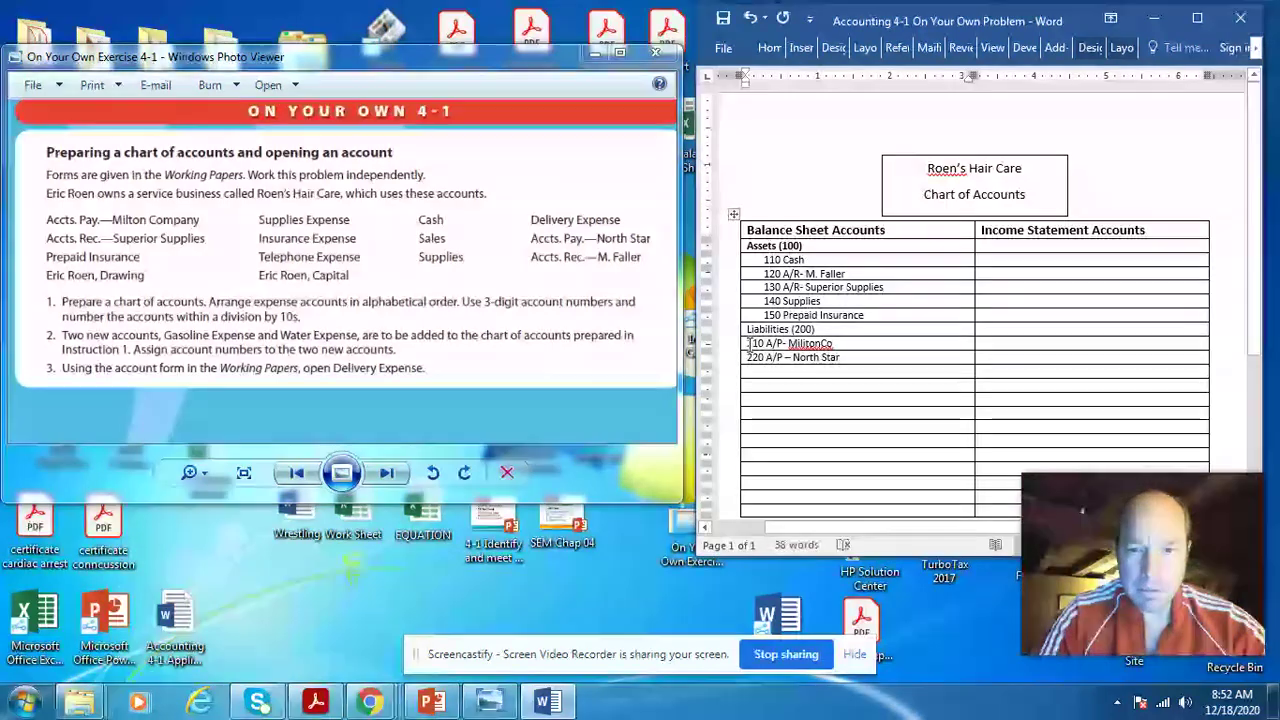
# Step: Indent accounts 210 and 220 to align with the asset accounts, and make the Liabilities (200) heading bold
pyautogui.moveTo(748, 343); pyautogui.dragTo(800, 366)
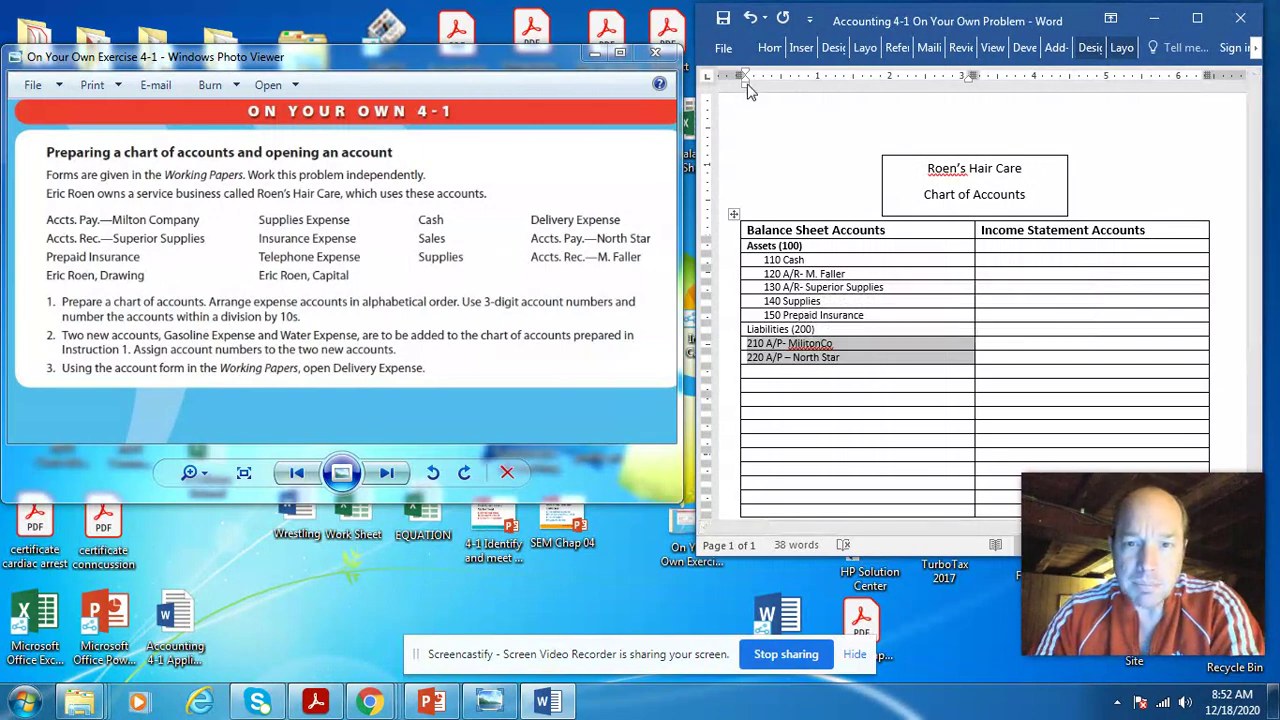
pyautogui.moveTo(741, 80); pyautogui.dragTo(764, 93)
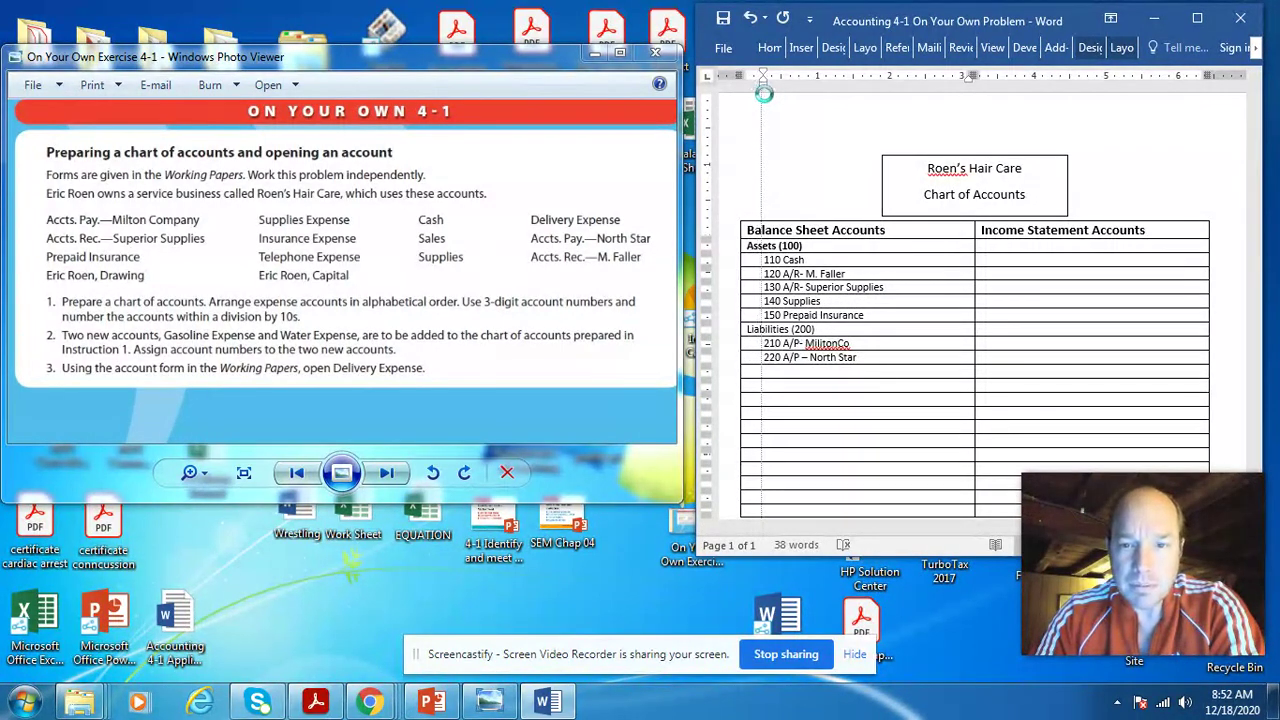
pyautogui.click(860, 329)
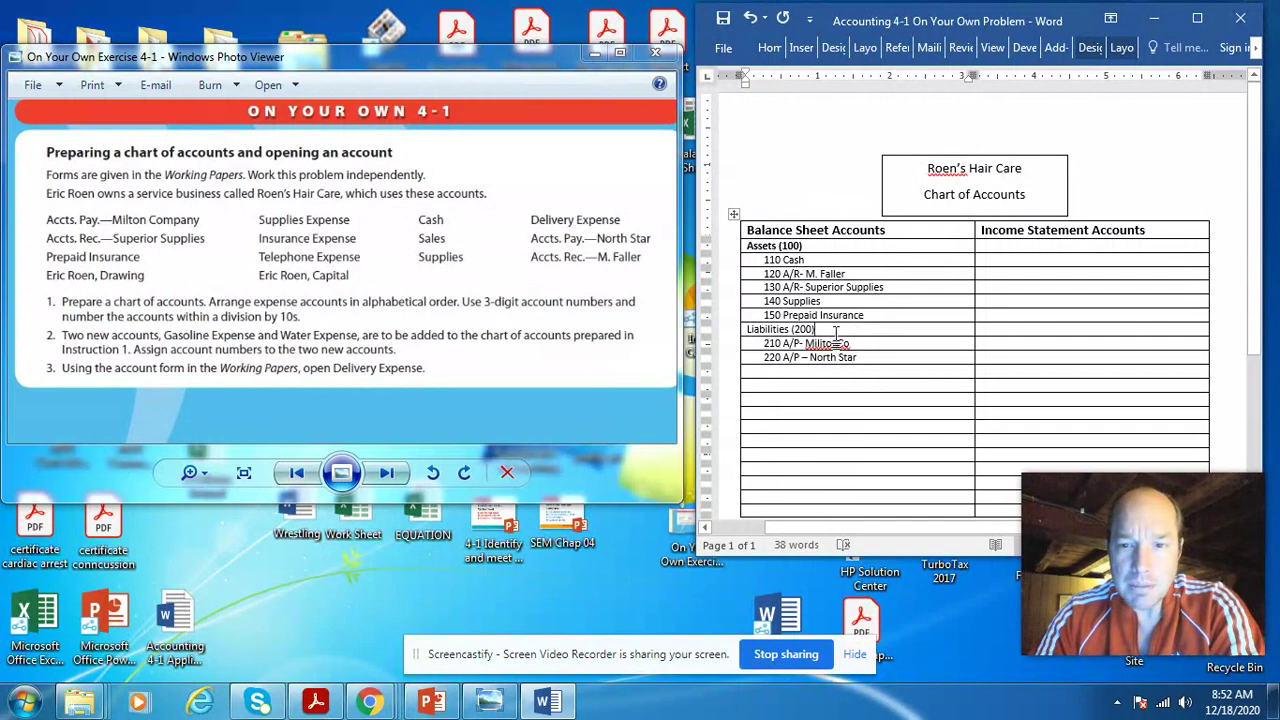
pyautogui.click(745, 329)
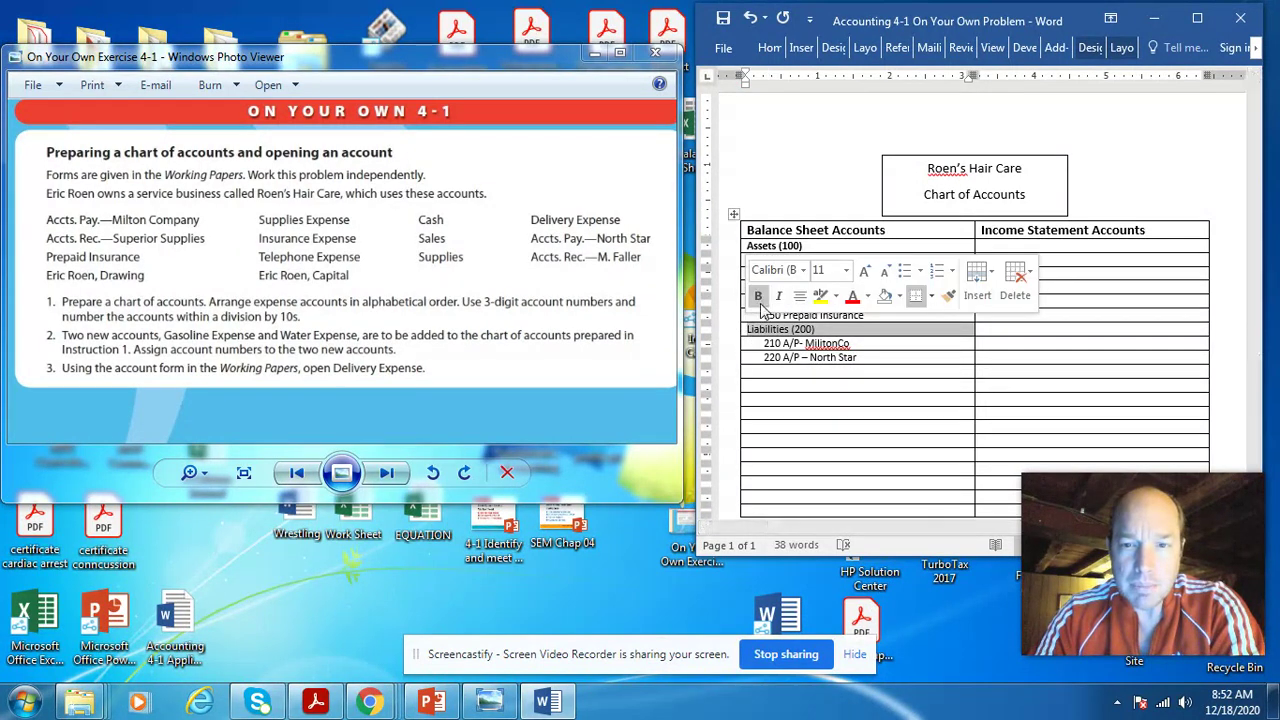
pyautogui.click(759, 297)
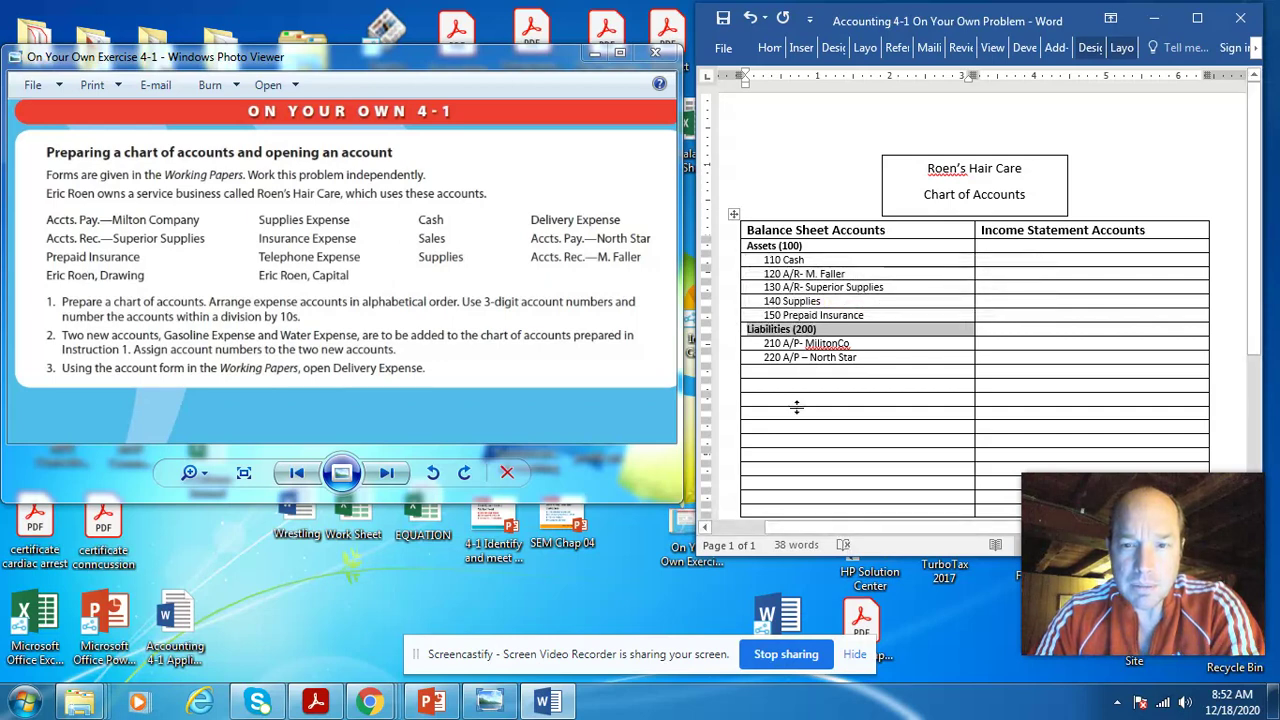
pyautogui.click(856, 428)
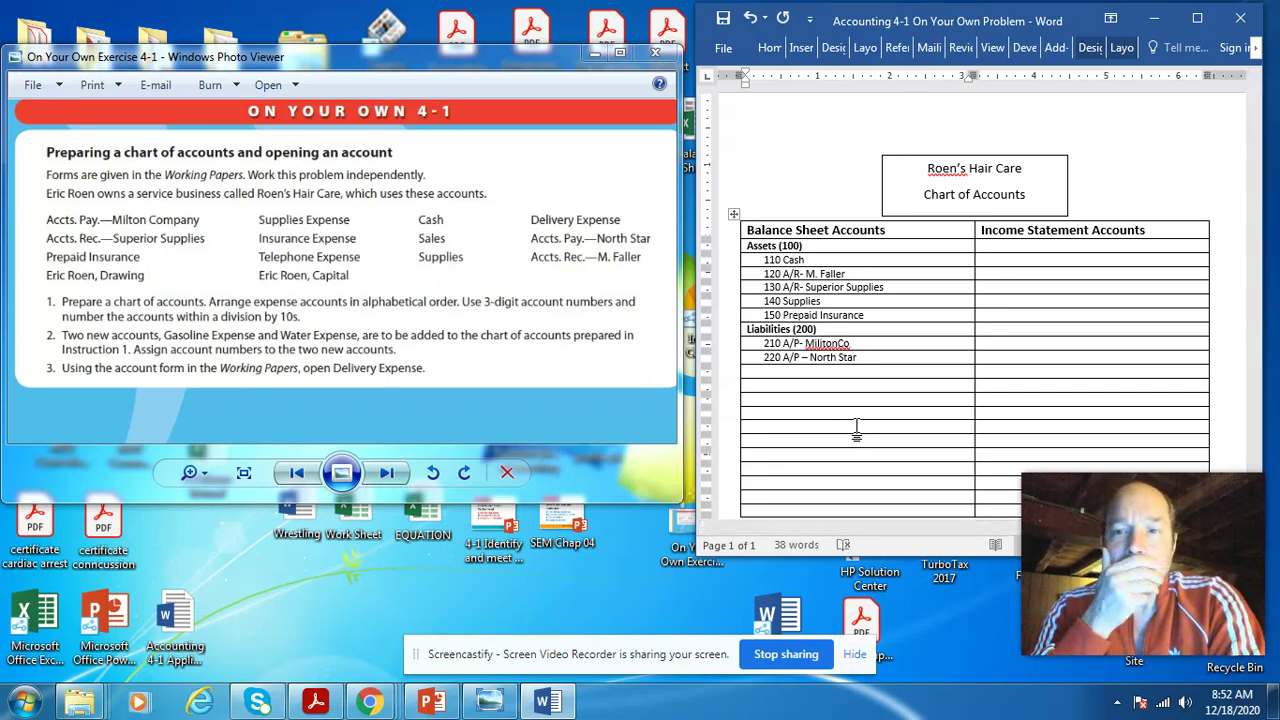
# Step: Make both title lines in the box above the table bold and set their font size to 16
pyautogui.click(932, 170)
pyautogui.moveTo(932, 170); pyautogui.dragTo(1007, 208)
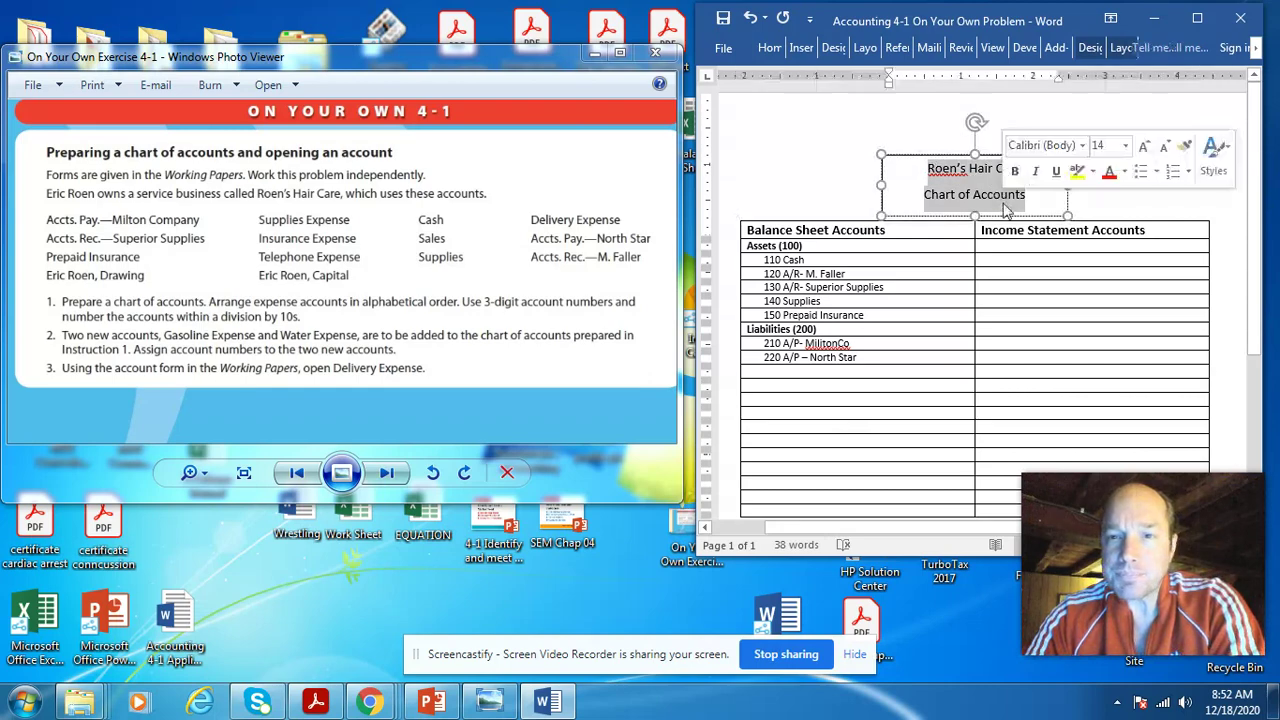
pyautogui.click(768, 50)
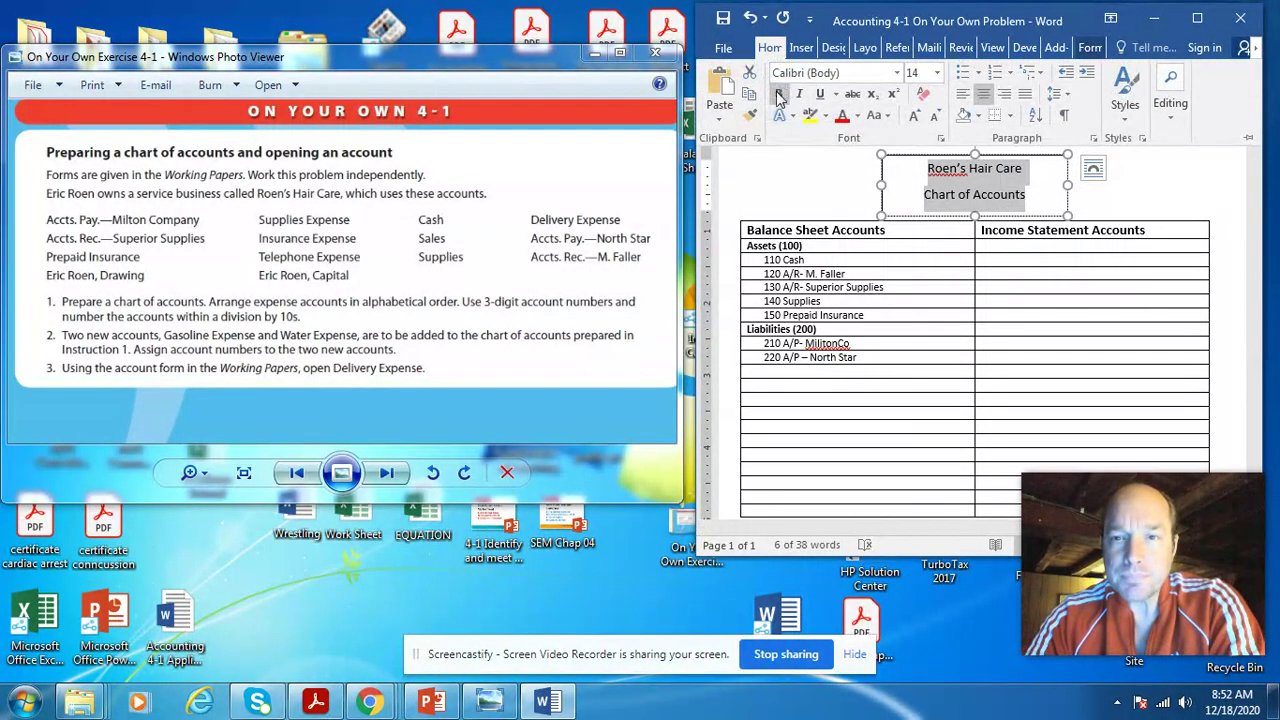
pyautogui.click(779, 94)
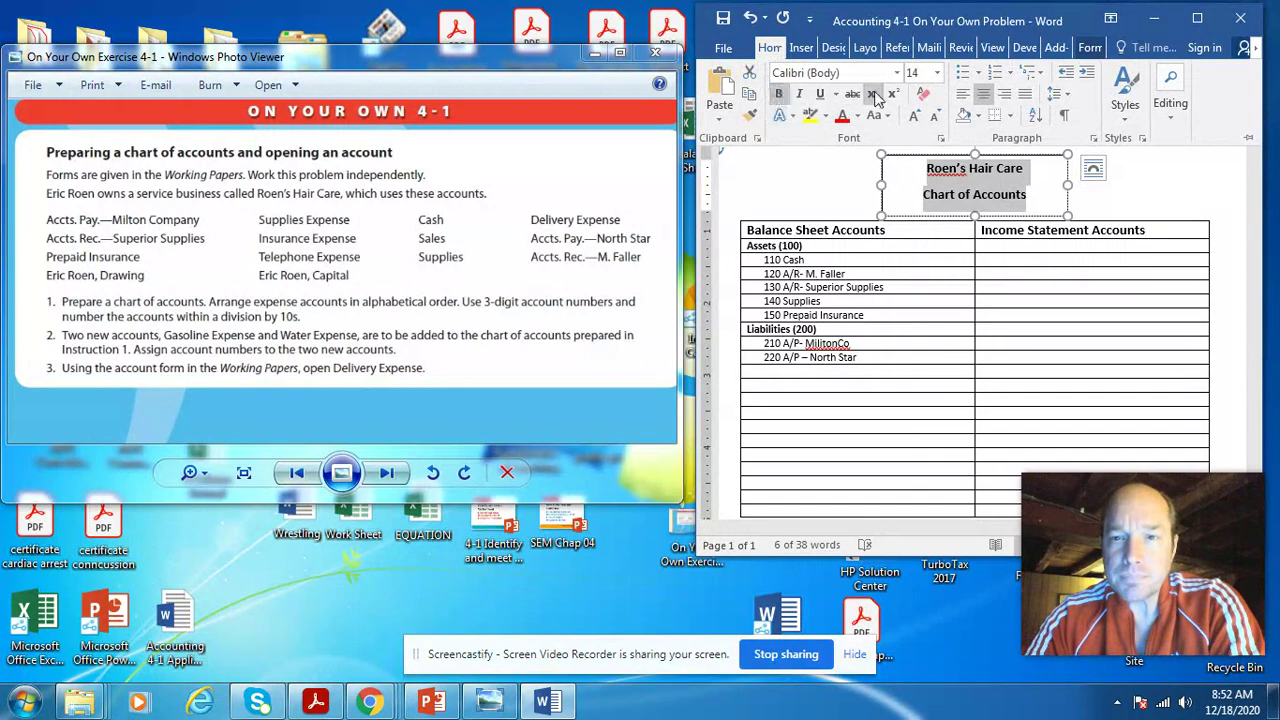
pyautogui.click(938, 74)
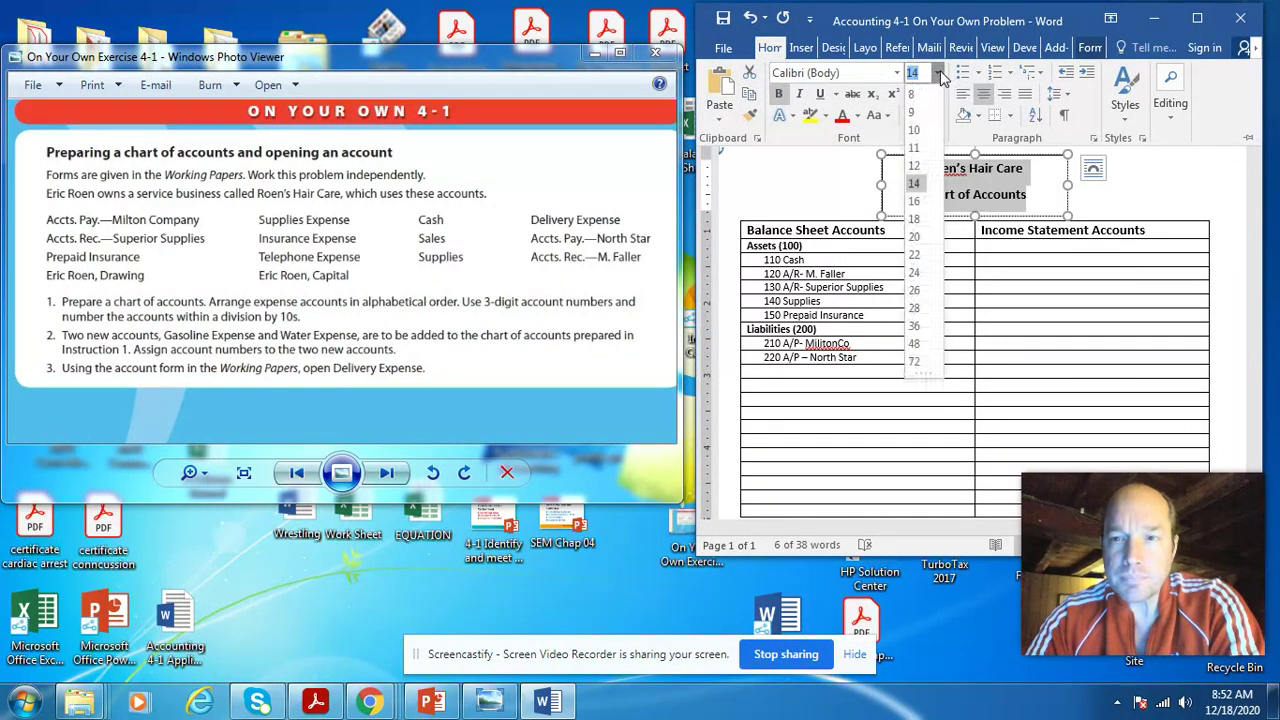
pyautogui.click(914, 201)
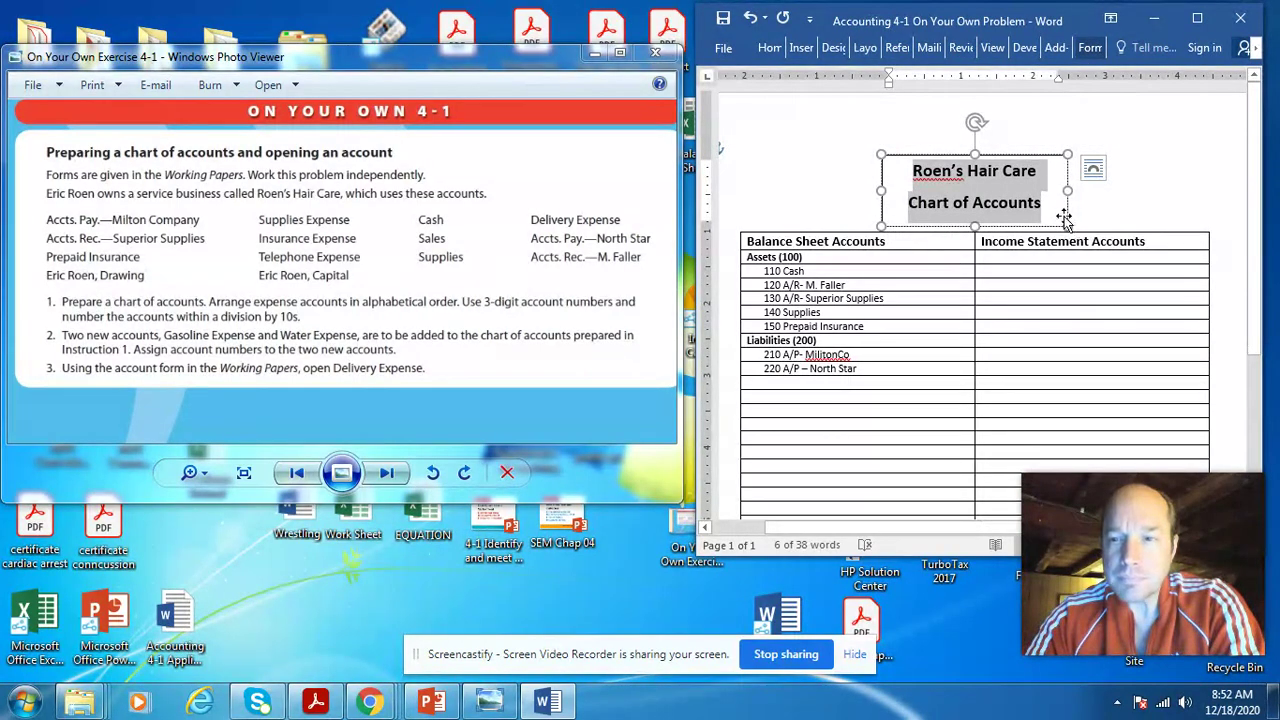
pyautogui.click(1017, 328)
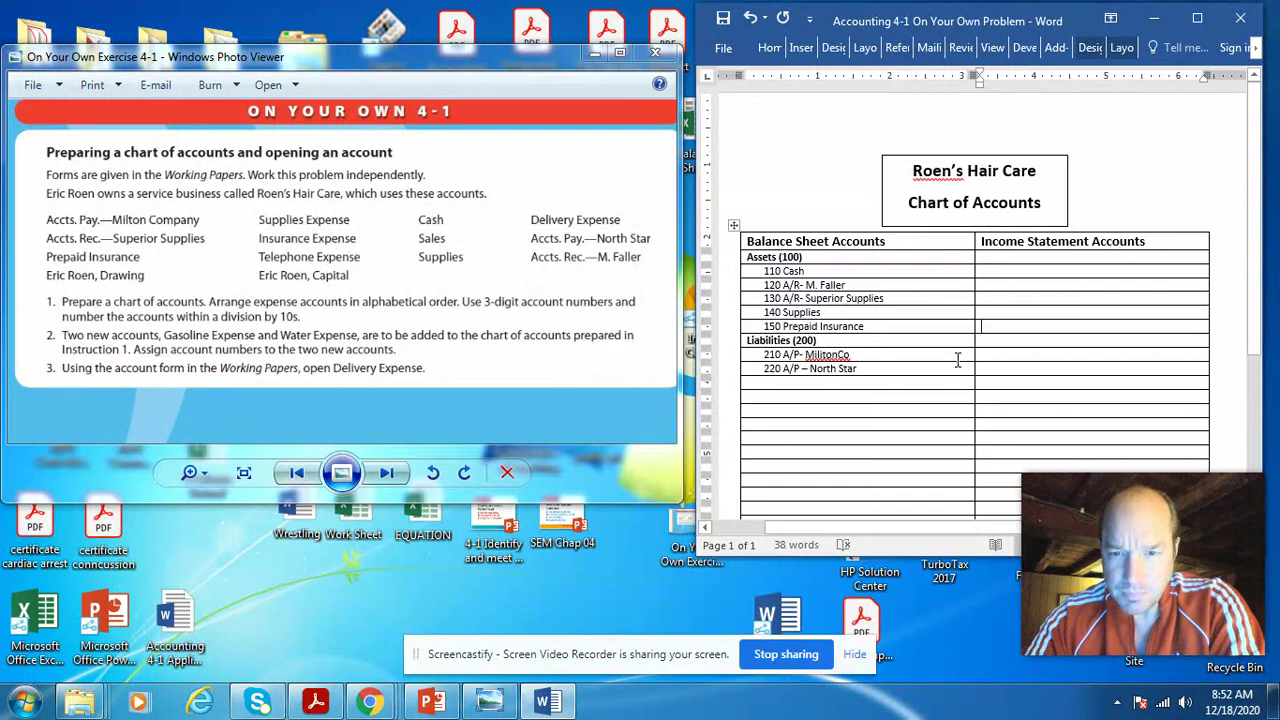
pyautogui.click(749, 261)
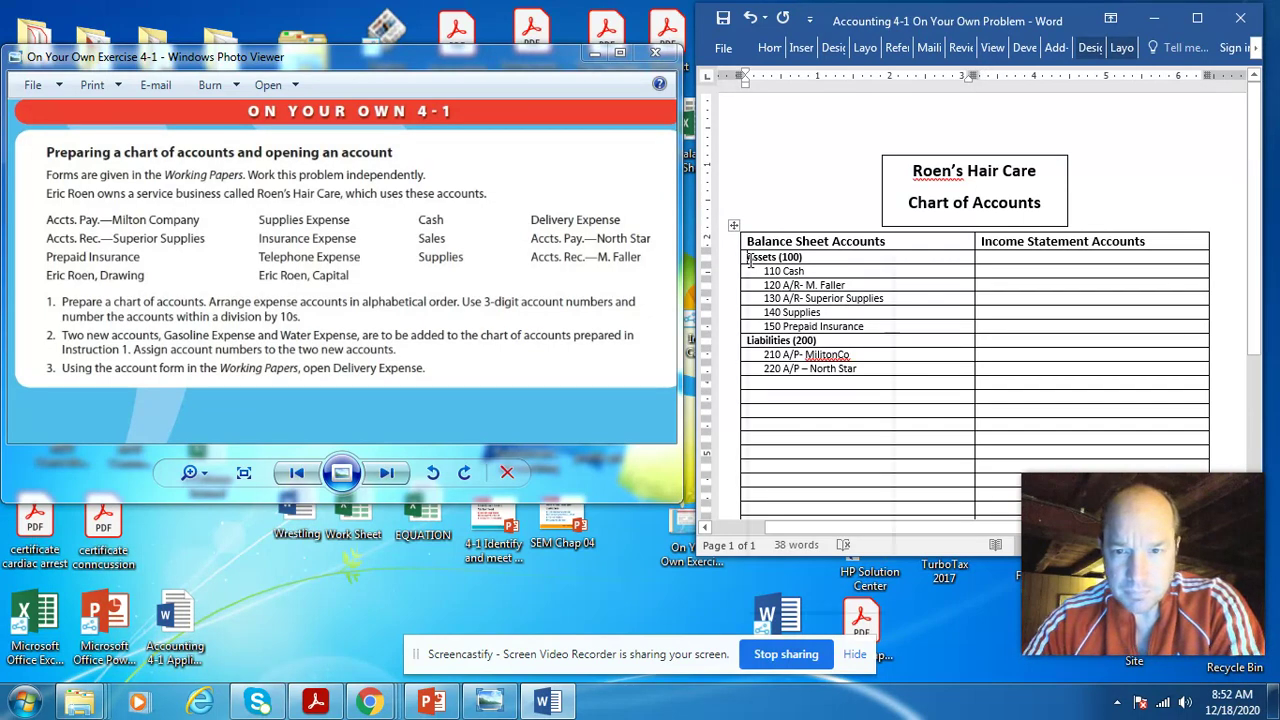
pyautogui.rightClick(750, 261)
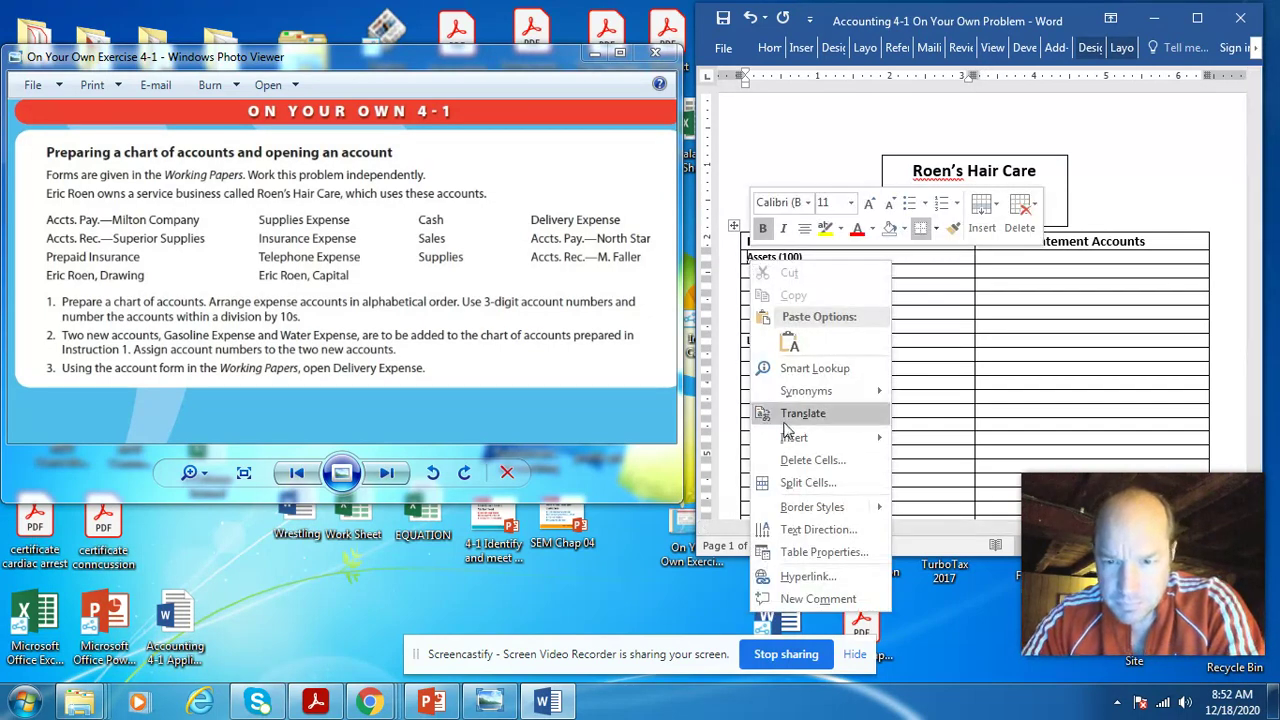
pyautogui.moveTo(793, 440)
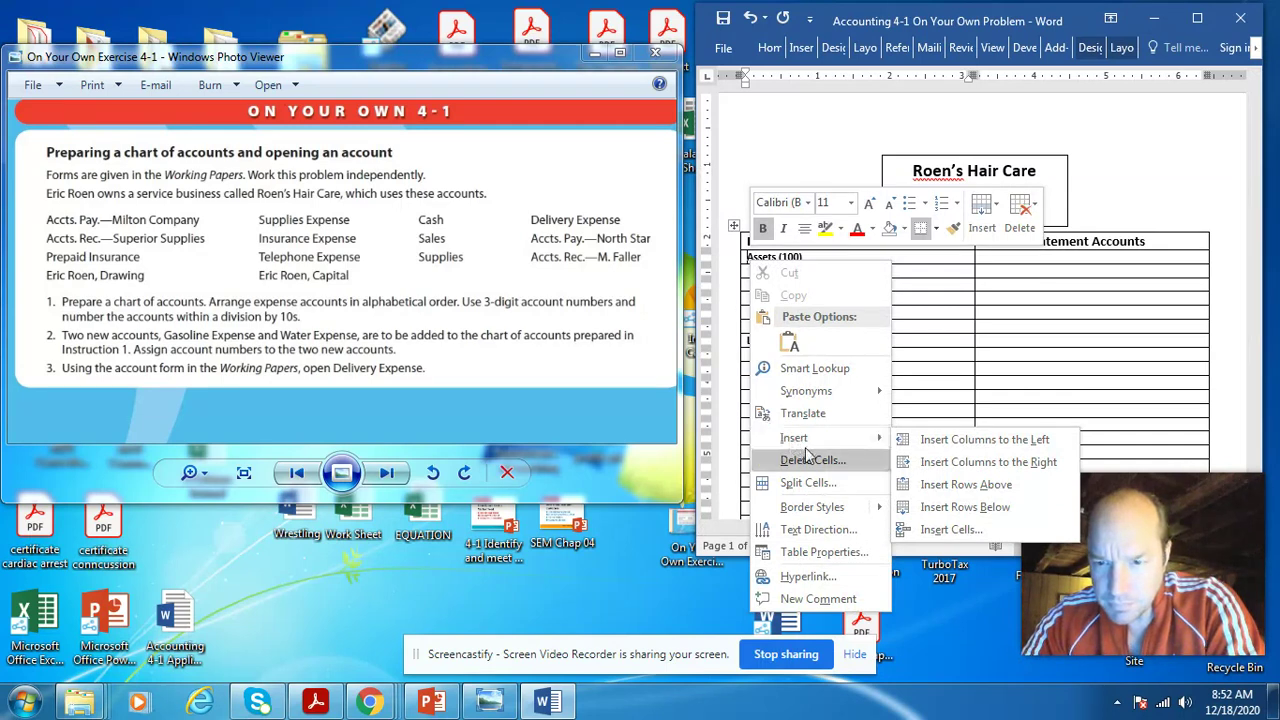
pyautogui.click(934, 507)
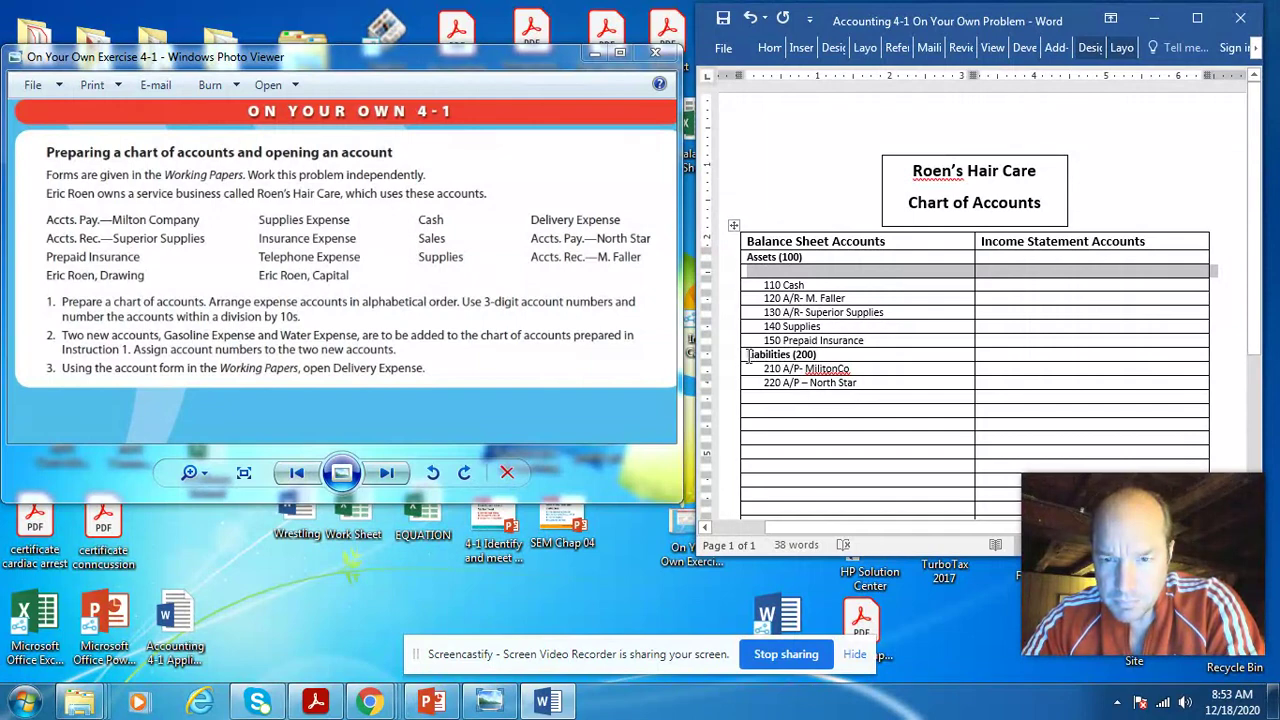
pyautogui.click(752, 22)
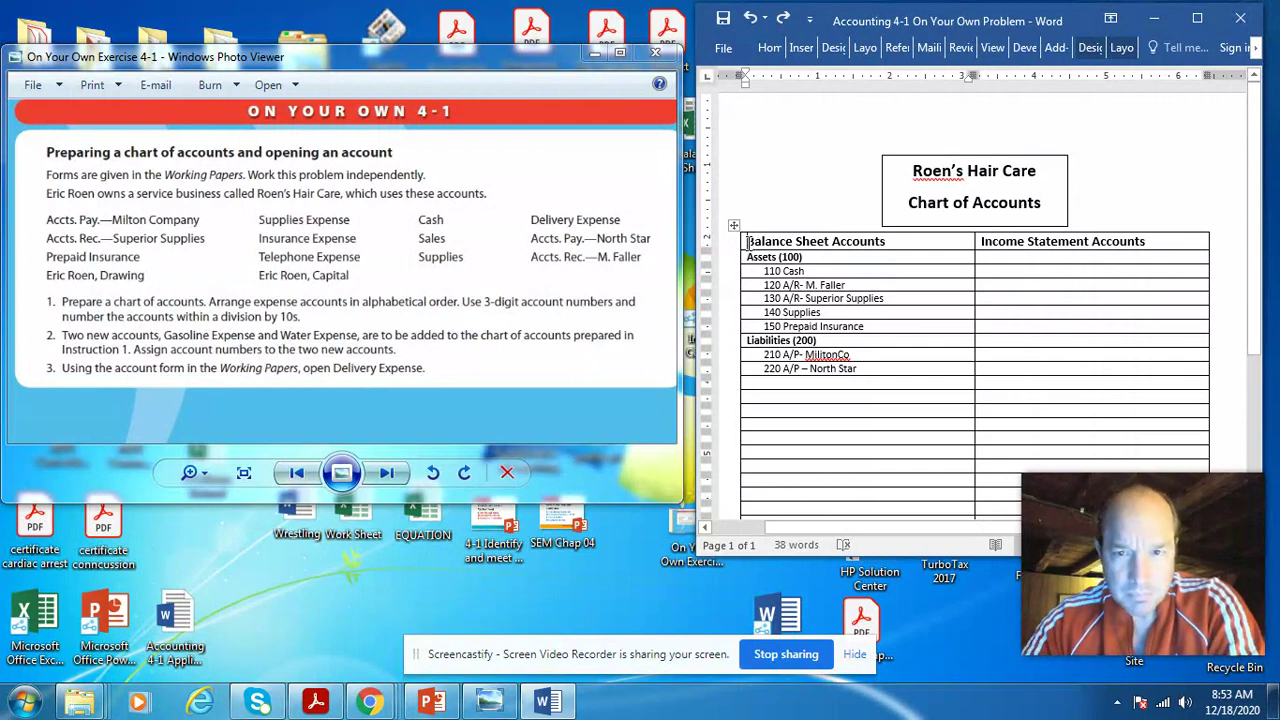
# Step: Insert a blank table row directly below the Balance Sheet Accounts heading row
pyautogui.moveTo(747, 241); pyautogui.dragTo(884, 241)
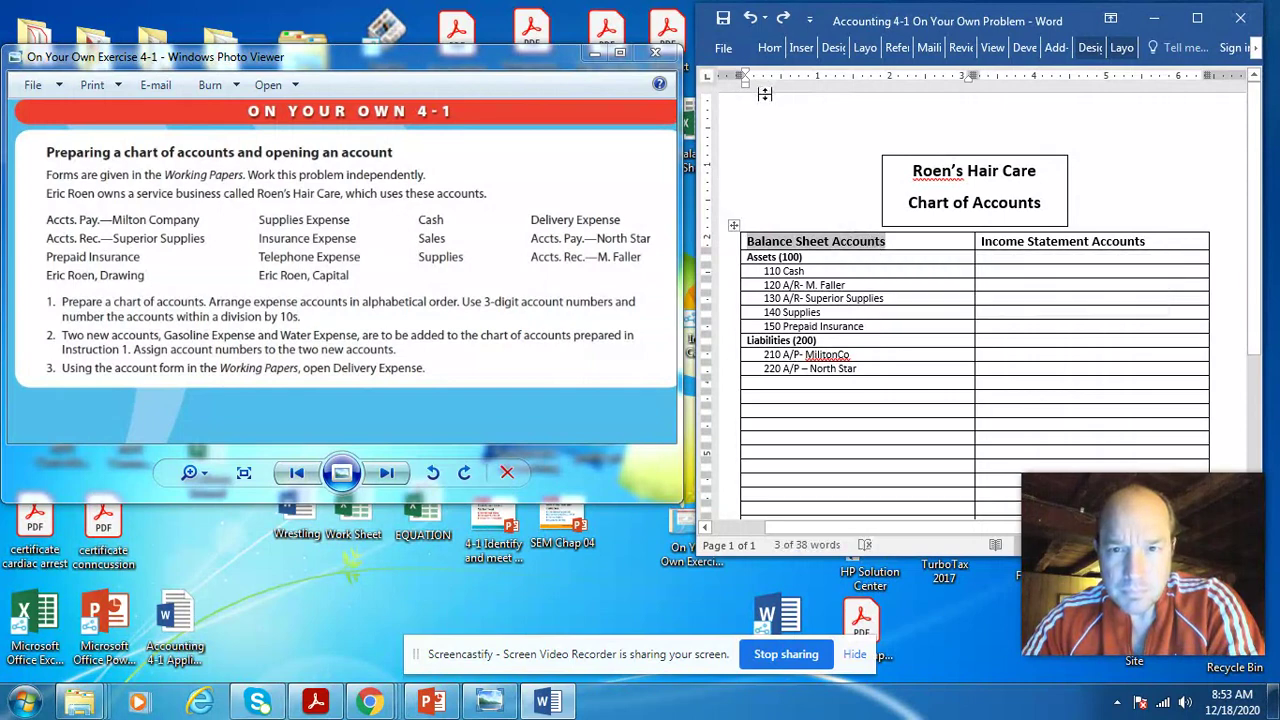
pyautogui.rightClick(787, 243)
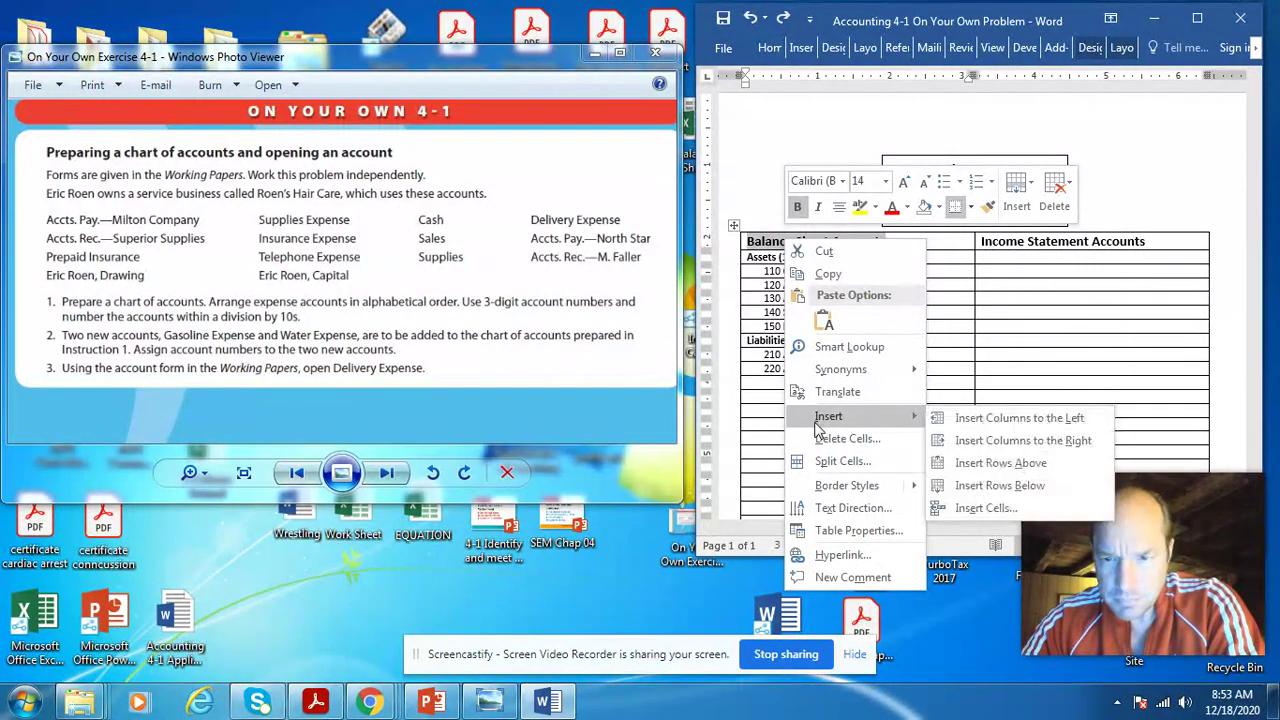
pyautogui.click(955, 485)
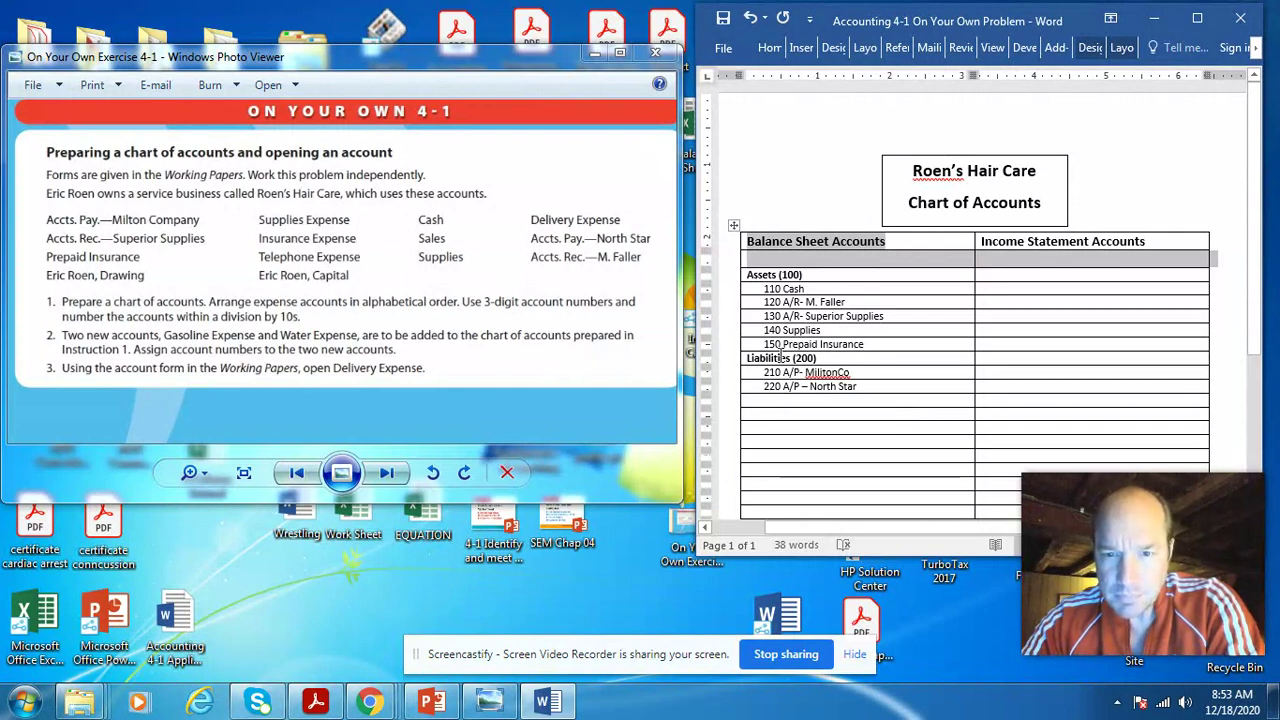
pyautogui.click(840, 386)
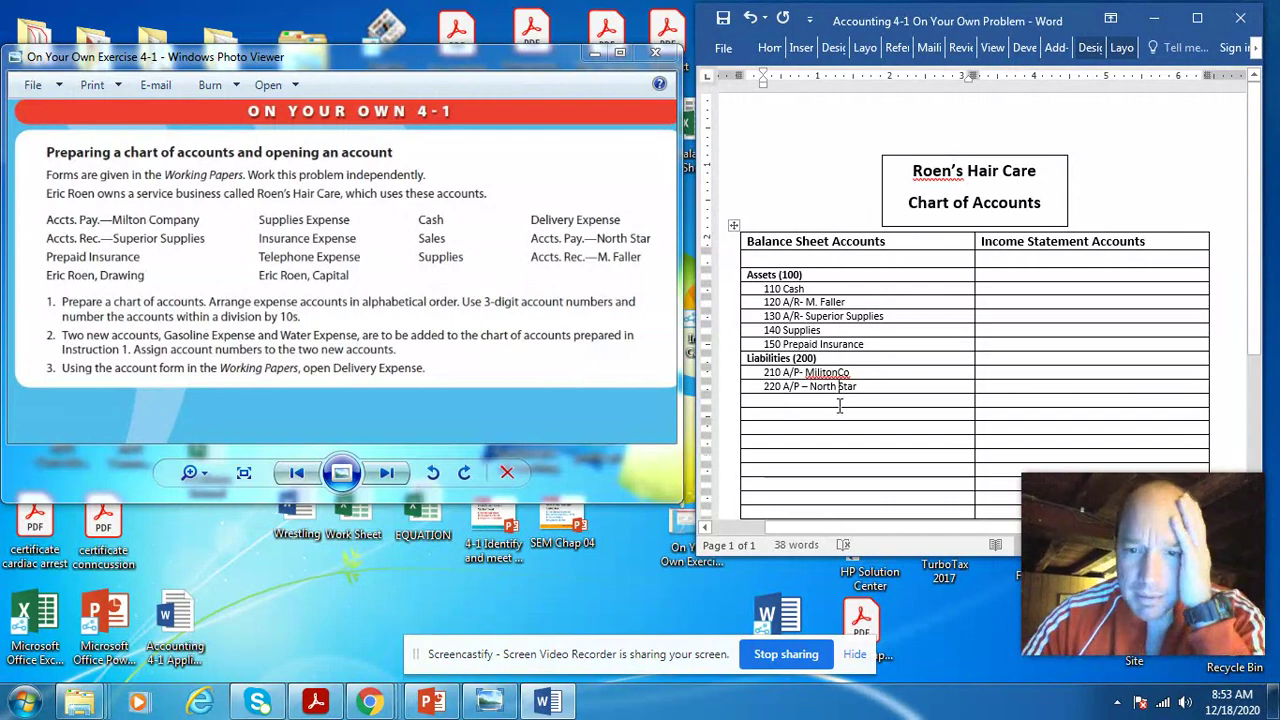
# Step: Enter the division heading "Owner's Equity (300)" in the row below account 220
pyautogui.click(835, 402)
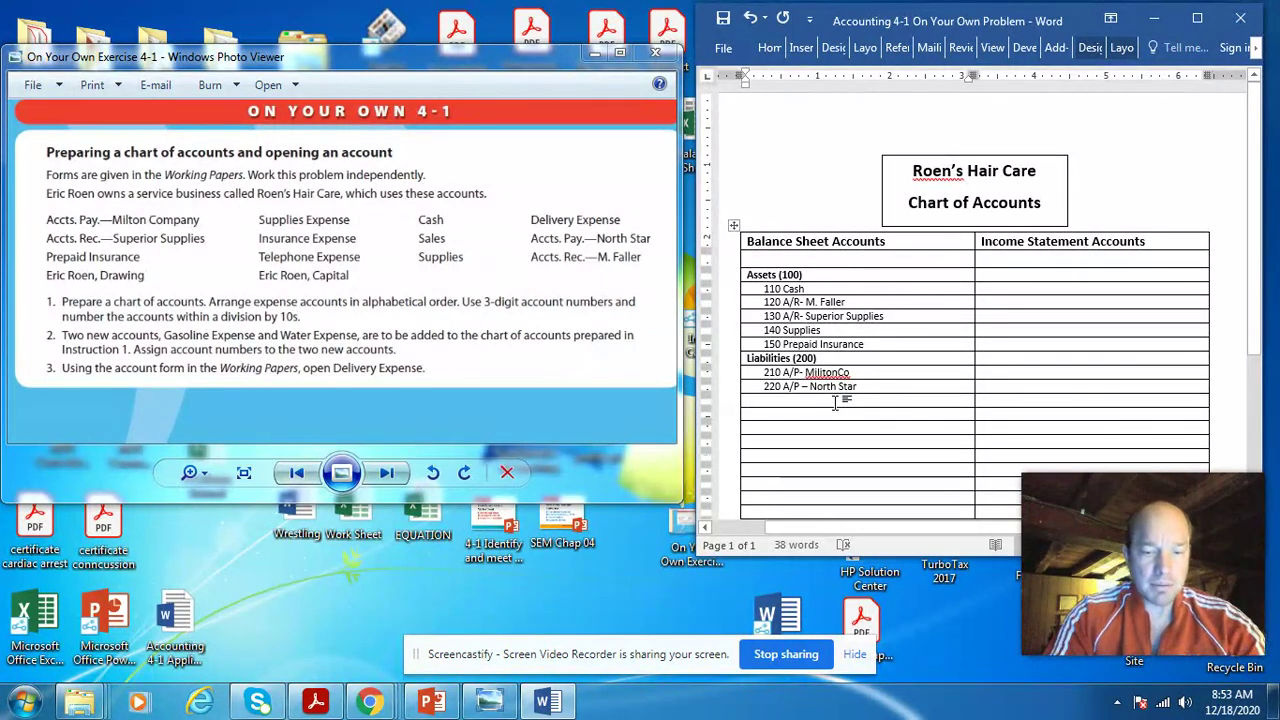
pyautogui.write('O')
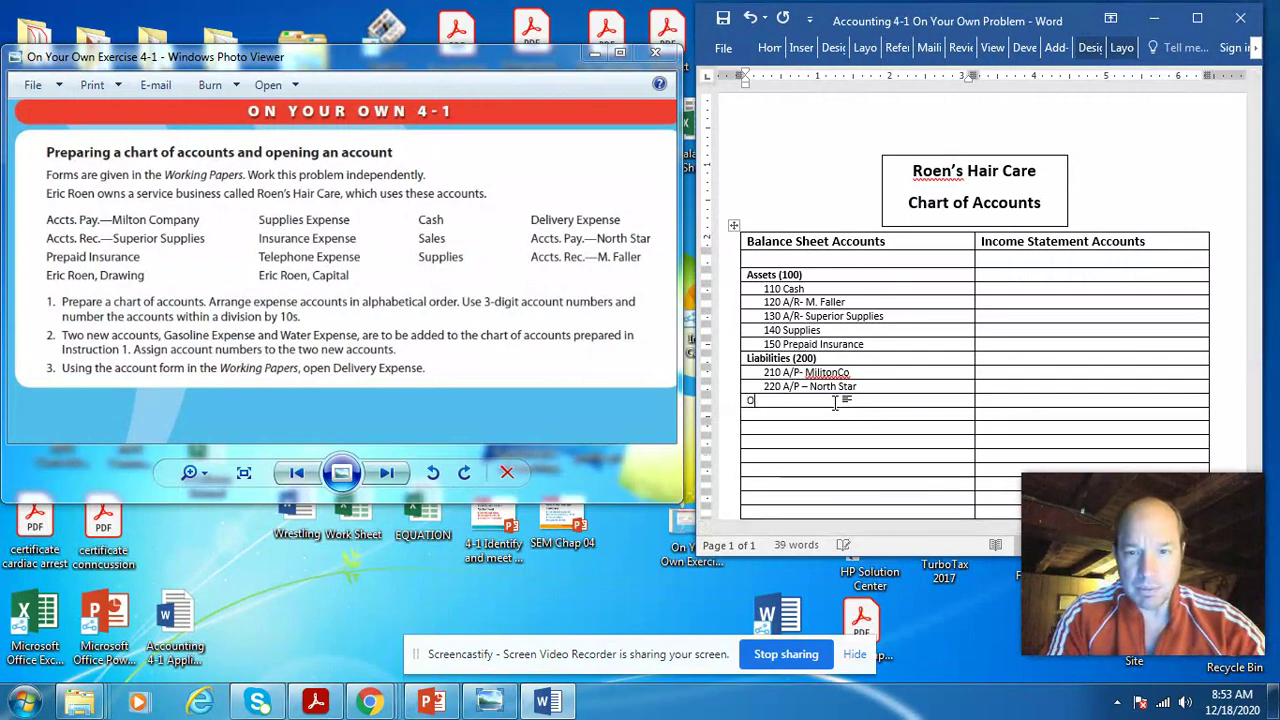
pyautogui.write('wner')
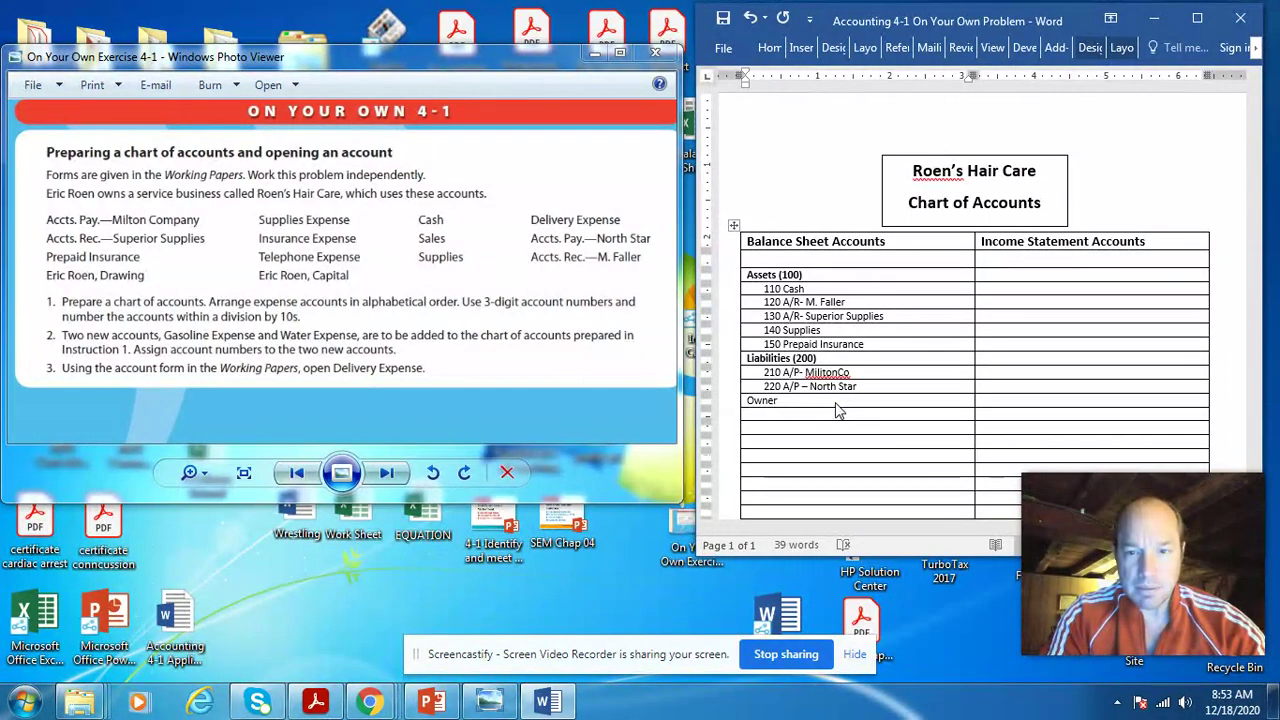
pyautogui.write("'s Equ")
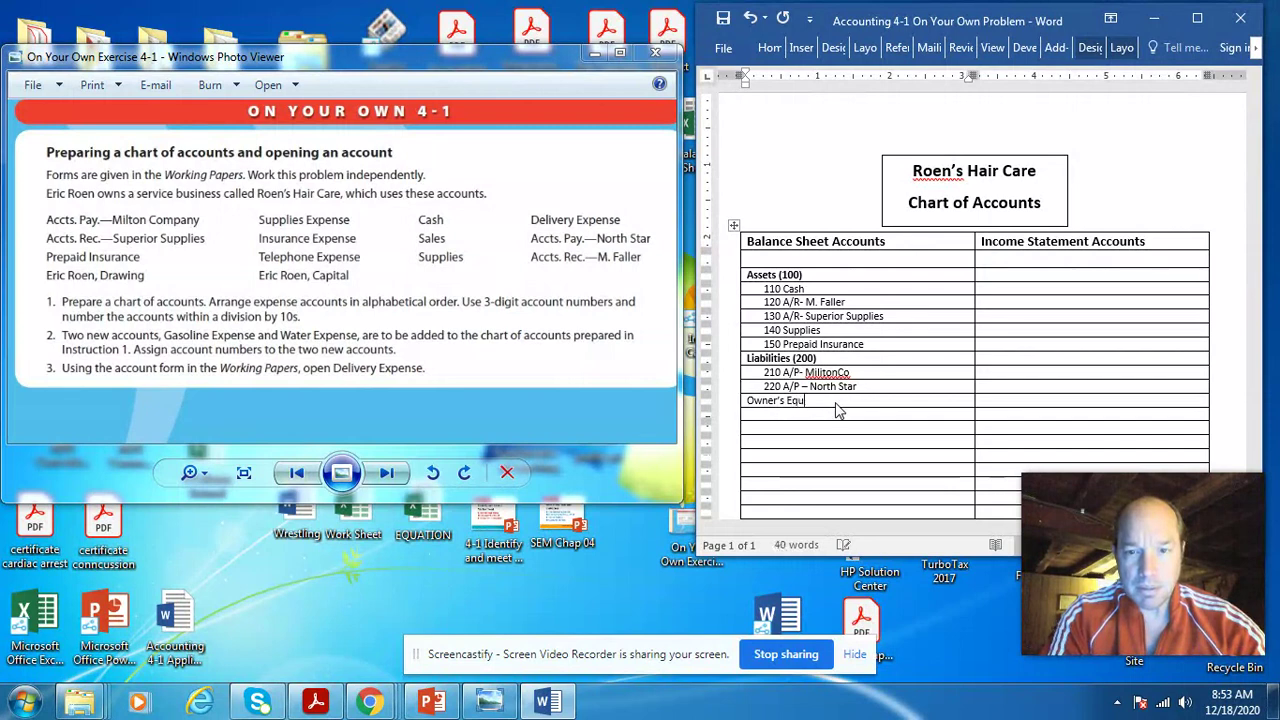
pyautogui.write('ity')
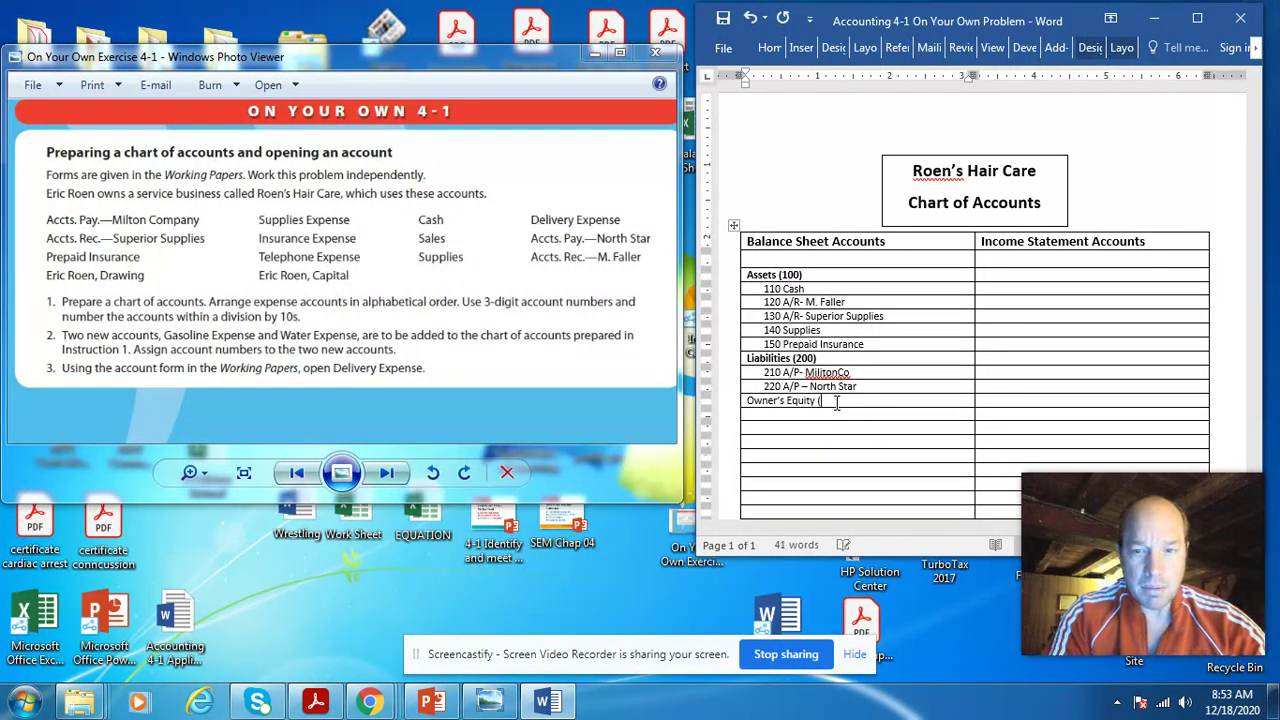
pyautogui.write(' (300')
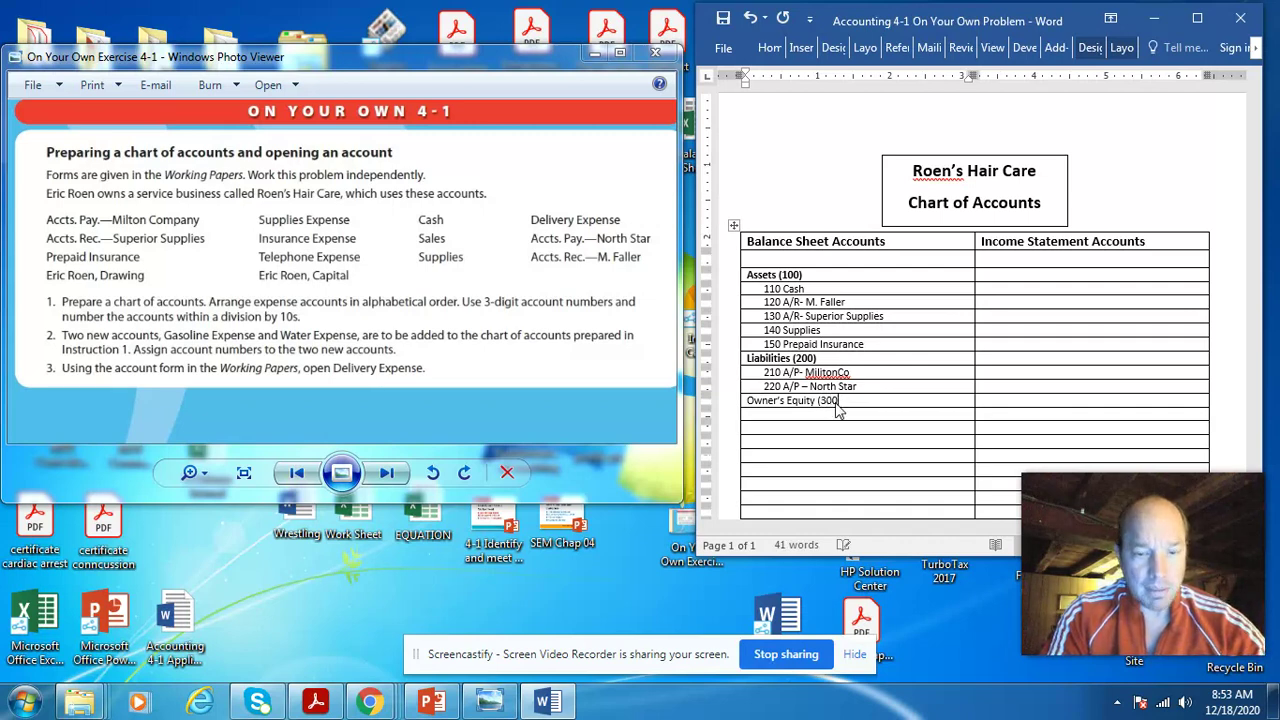
pyautogui.write(')')
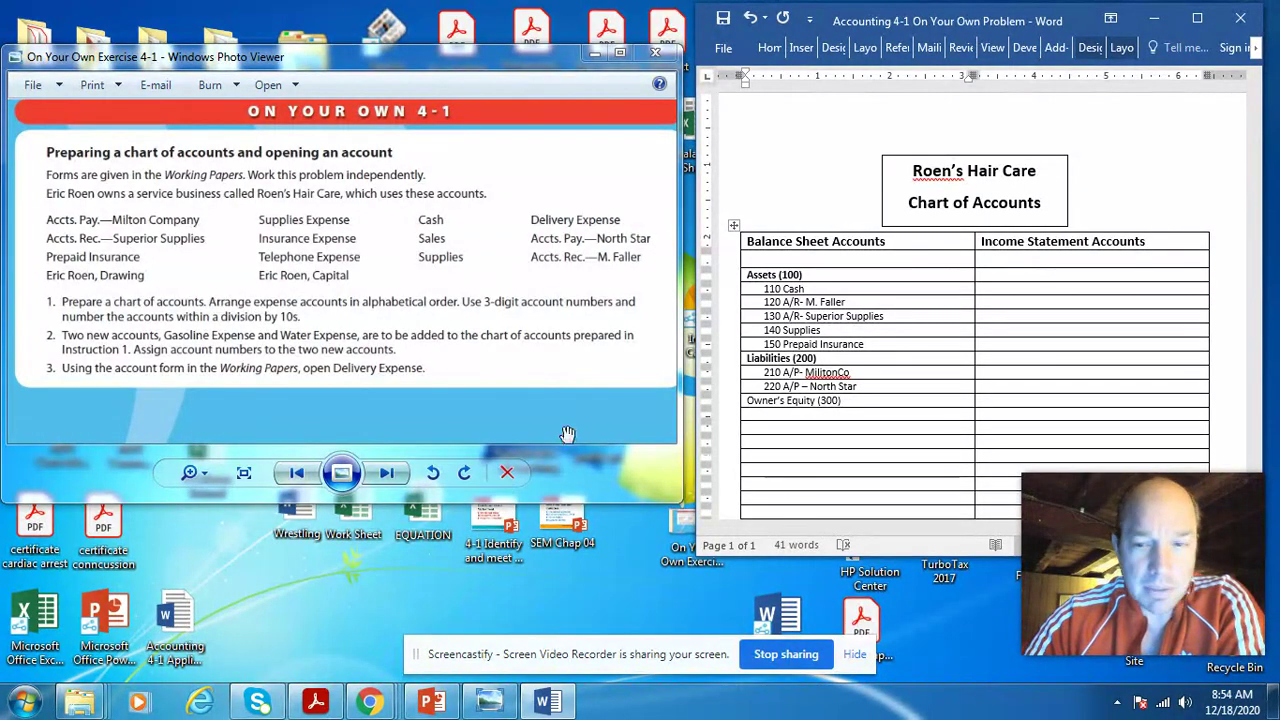
# Step: Enter account 310 as the owner's full name followed by ", Capital" in the row below Owner's Equity (300)
pyautogui.click(778, 415)
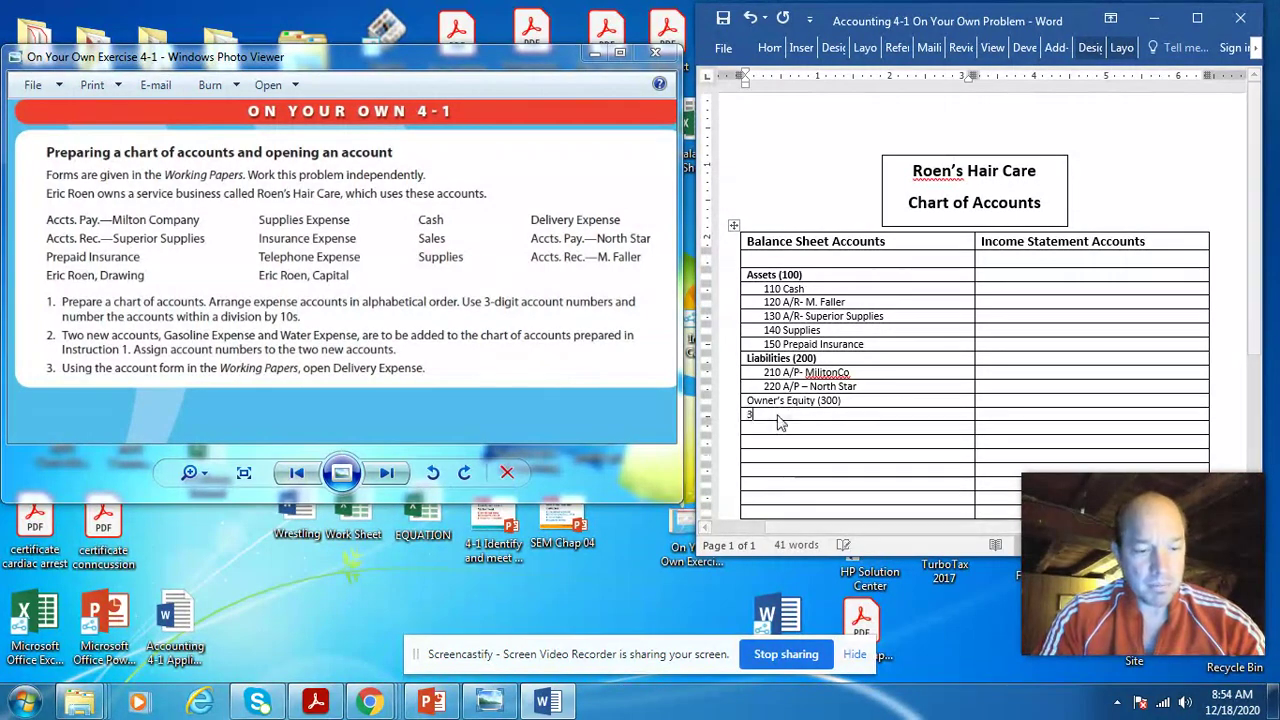
pyautogui.write('310')
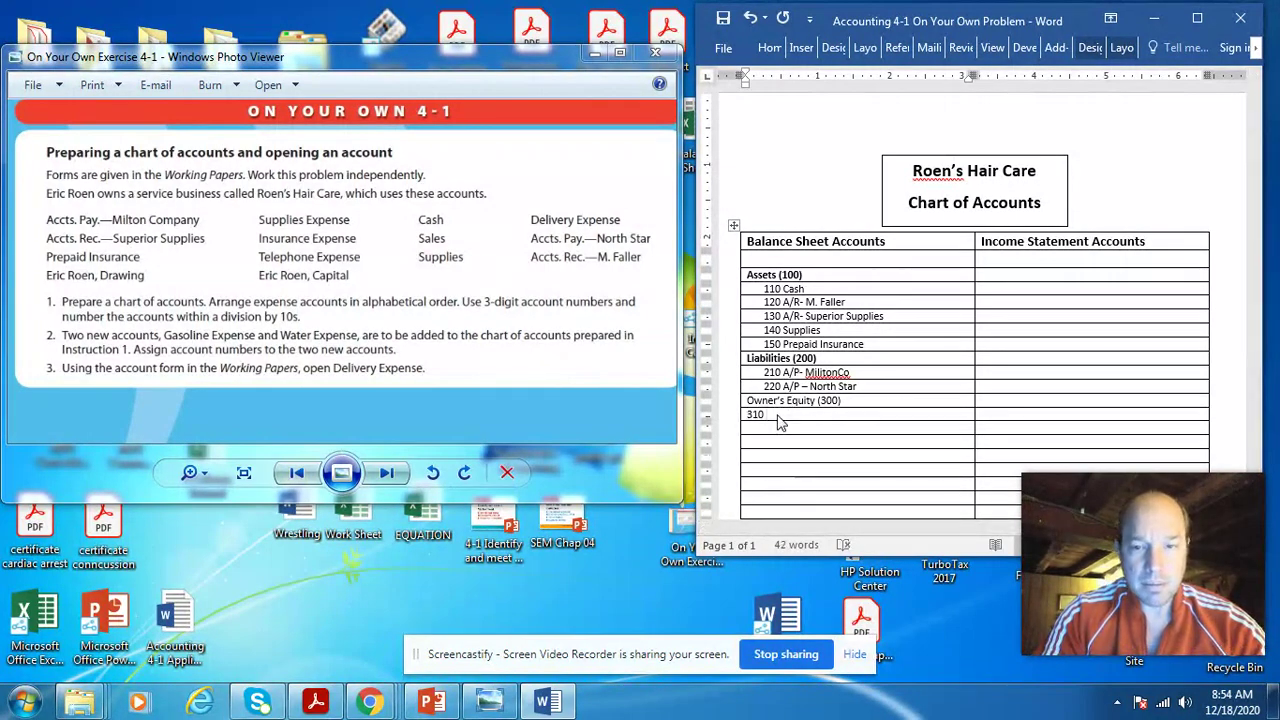
pyautogui.write(' Eric')
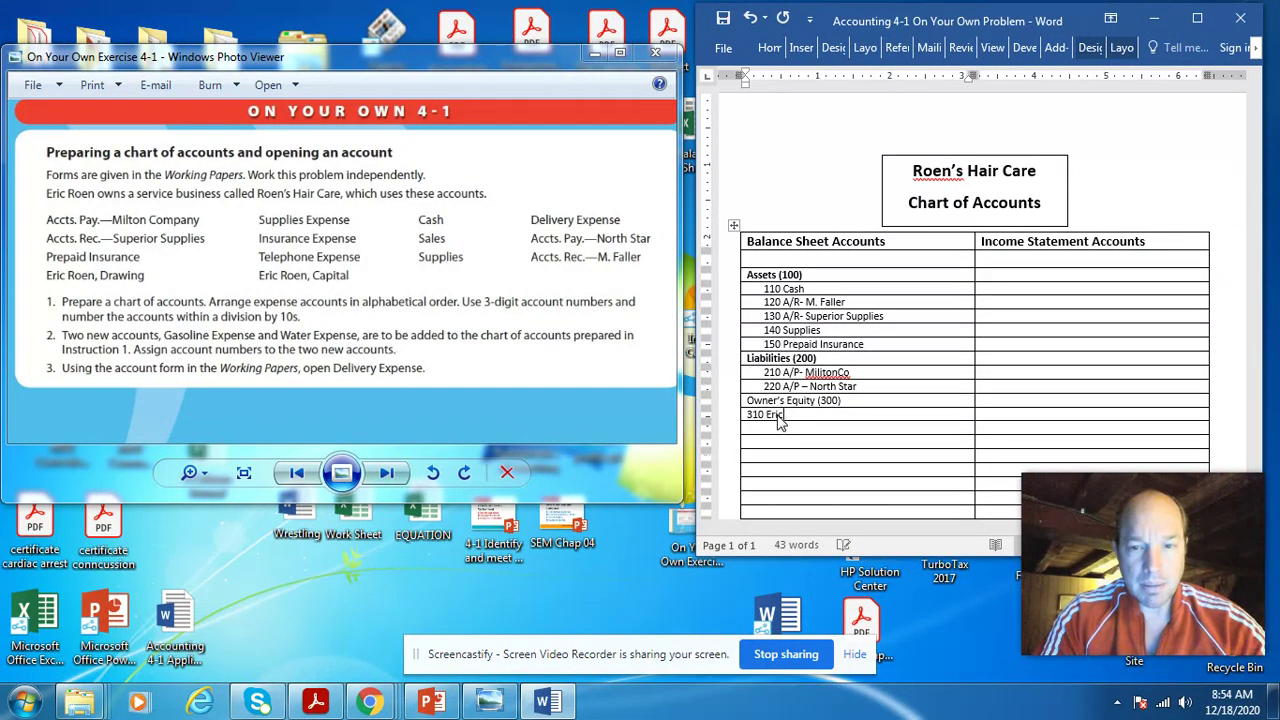
pyautogui.write(' Roen')
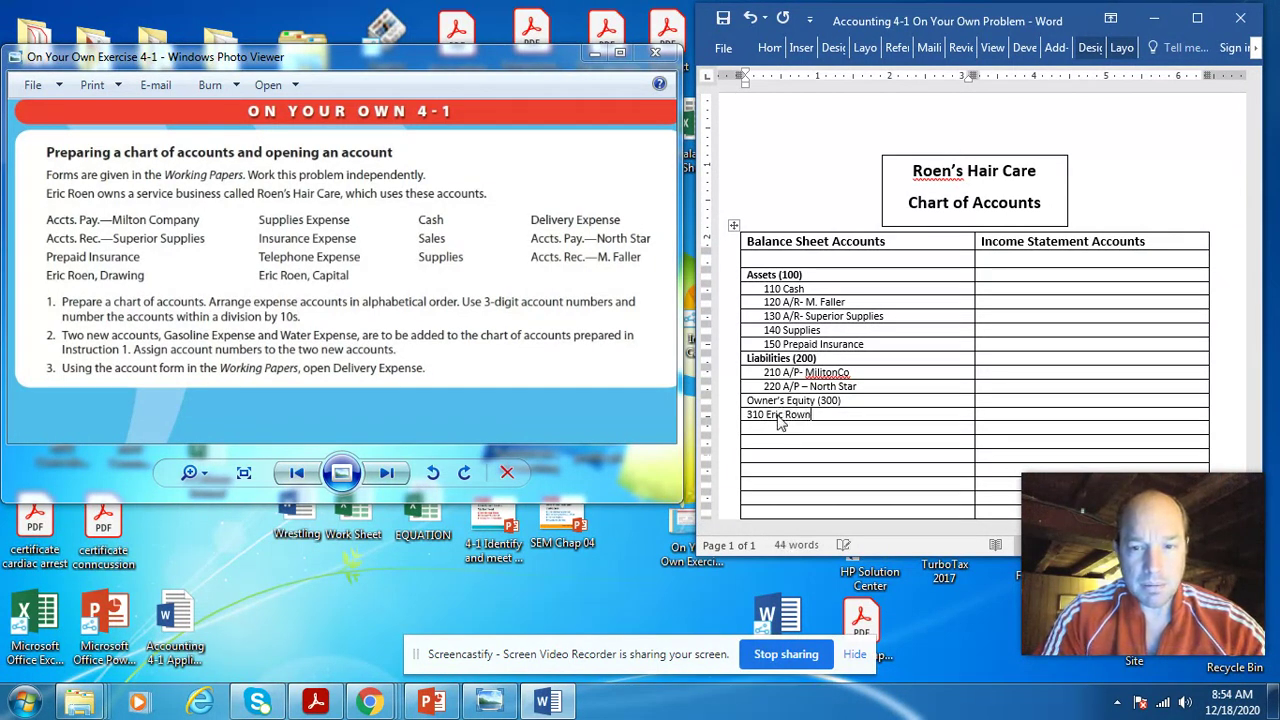
pyautogui.write(', ')
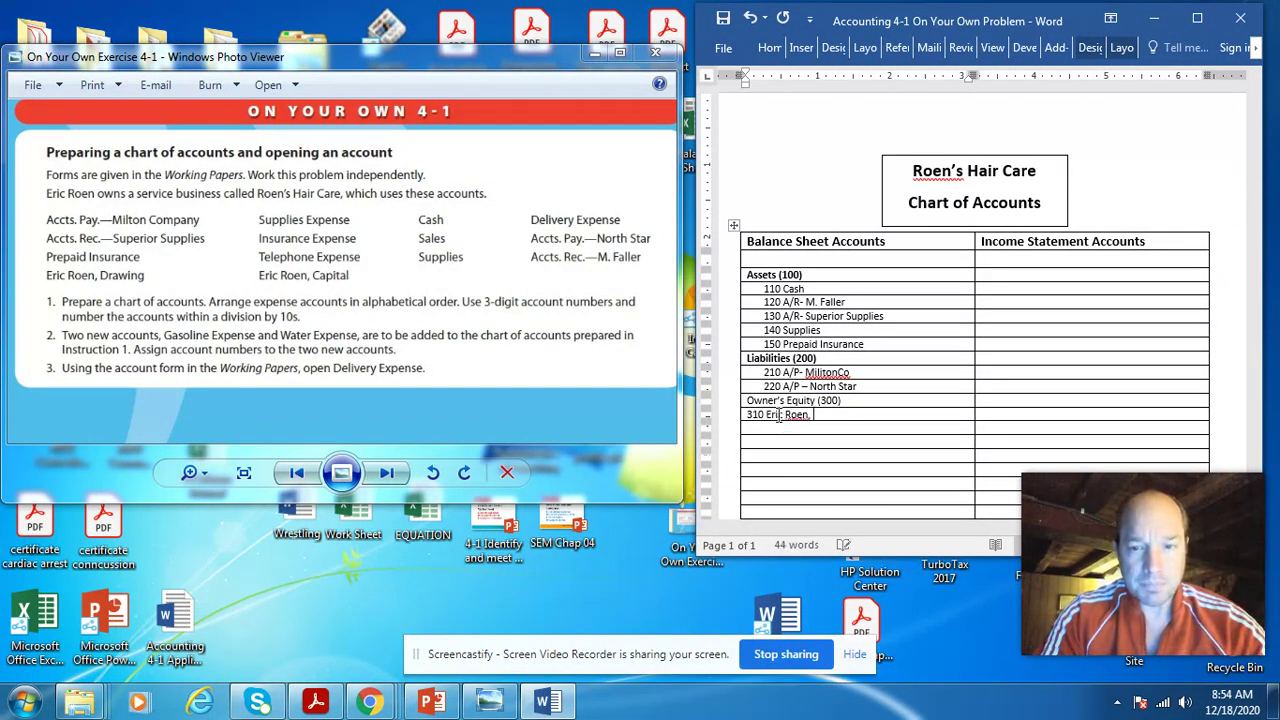
pyautogui.write('Capital')
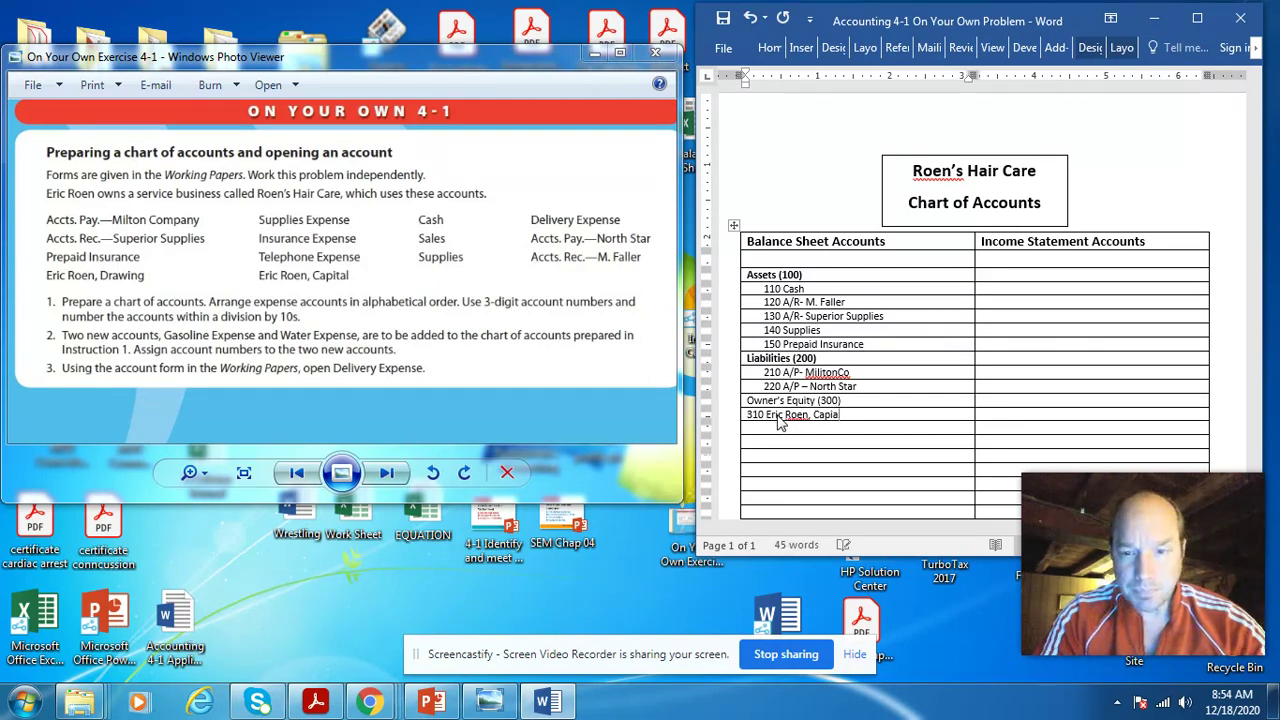
pyautogui.press('BackSpace')
pyautogui.press('BackSpace')
pyautogui.write('tal')
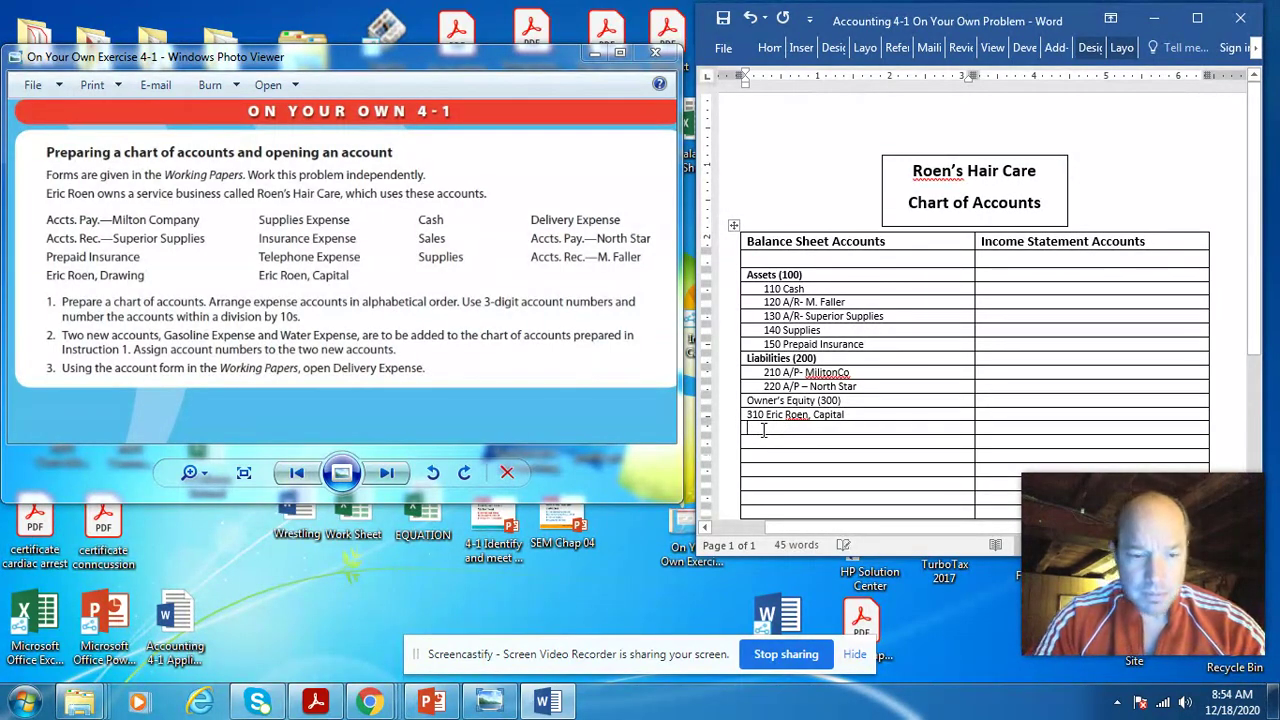
# Step: Enter account 320 as the owner's full name followed by ", Drawing" in the row below account 310
pyautogui.click(763, 430)
pyautogui.write('320')
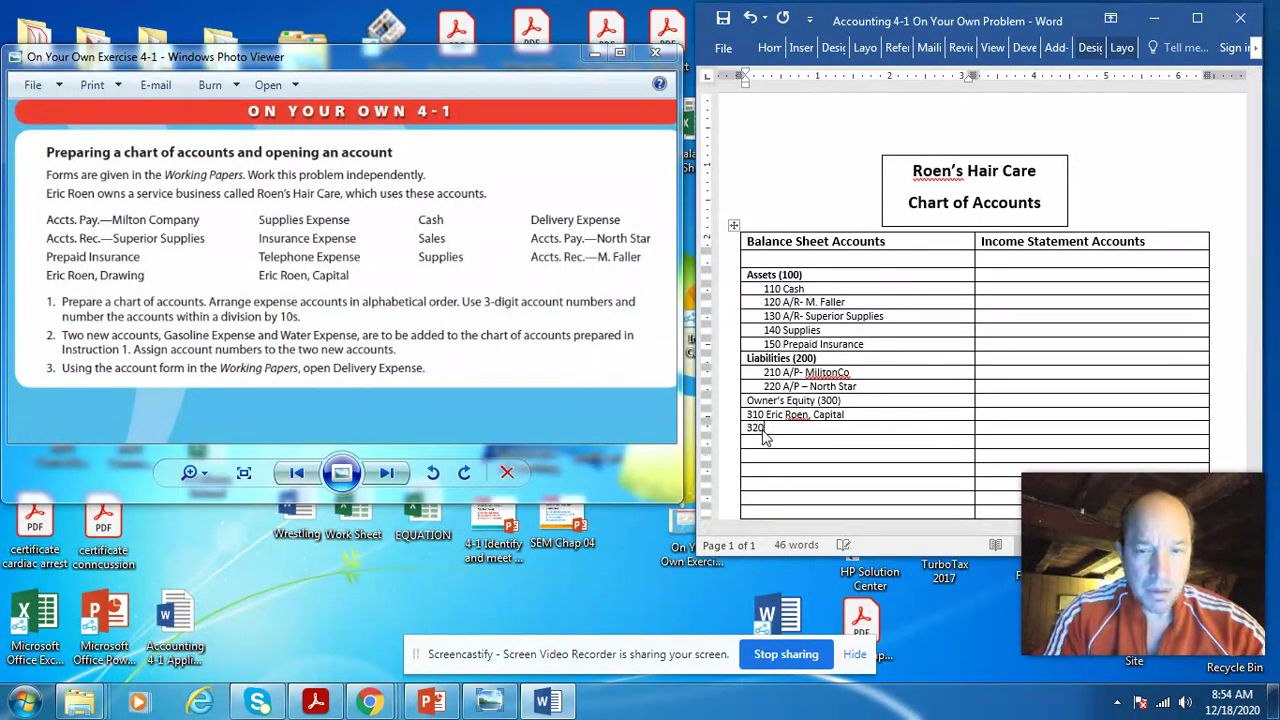
pyautogui.write(' Eri')
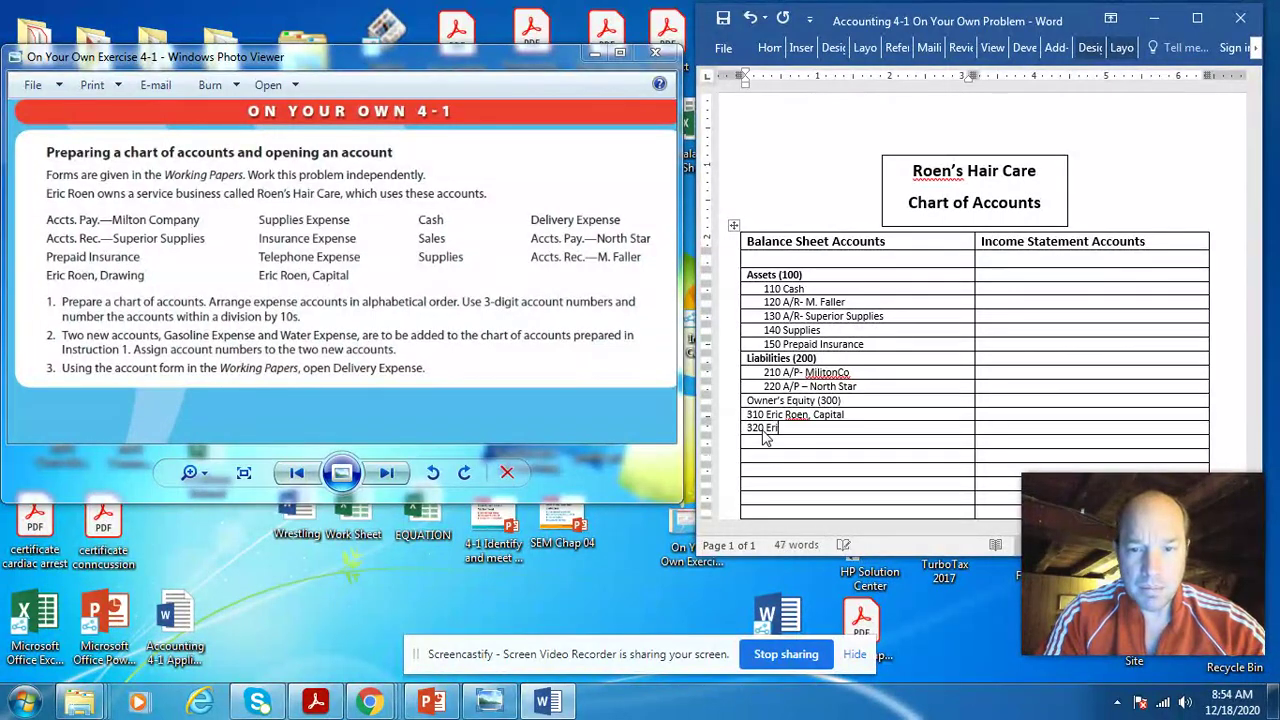
pyautogui.write('c Roe')
pyautogui.write('n')
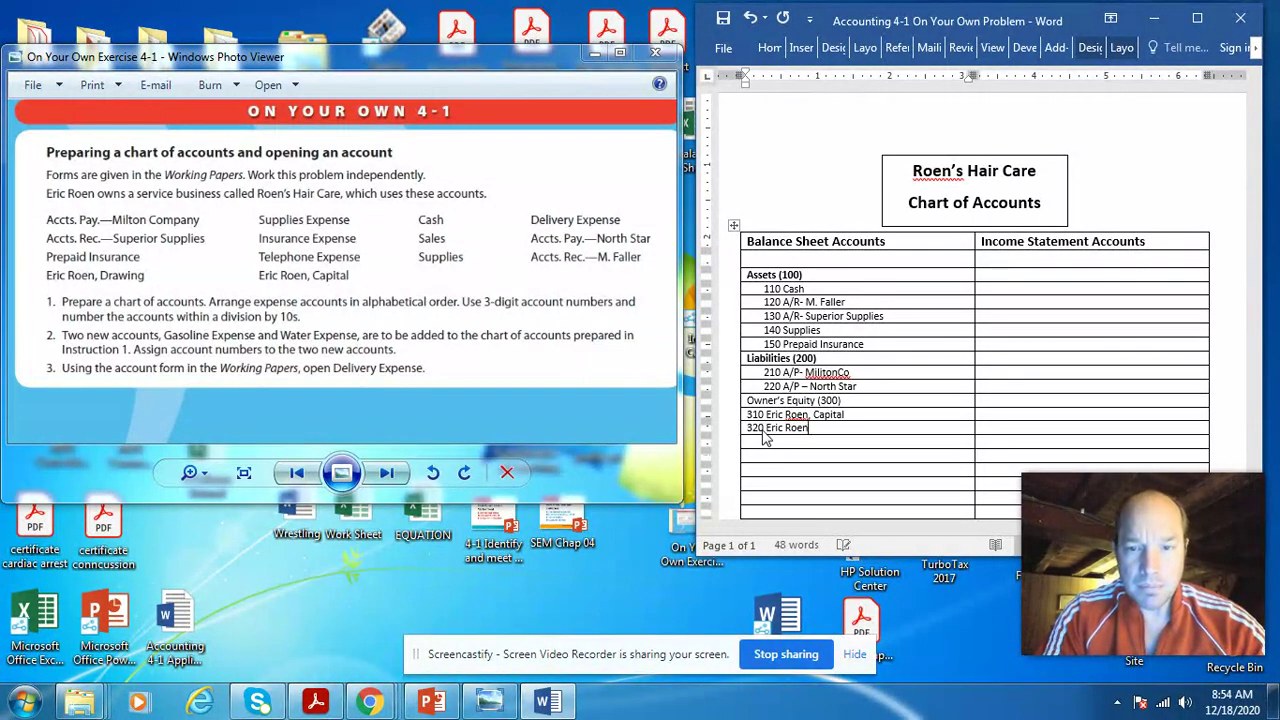
pyautogui.write(', Draw')
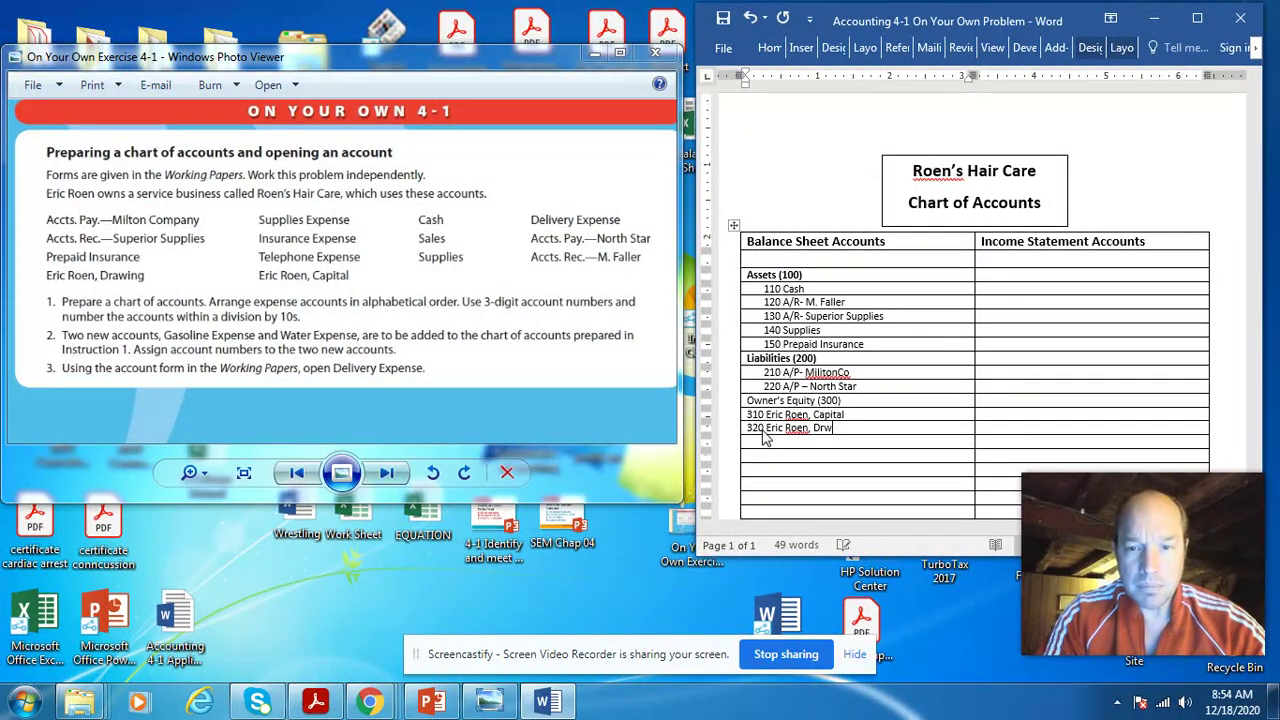
pyautogui.press('BackSpace')
pyautogui.write('awing')
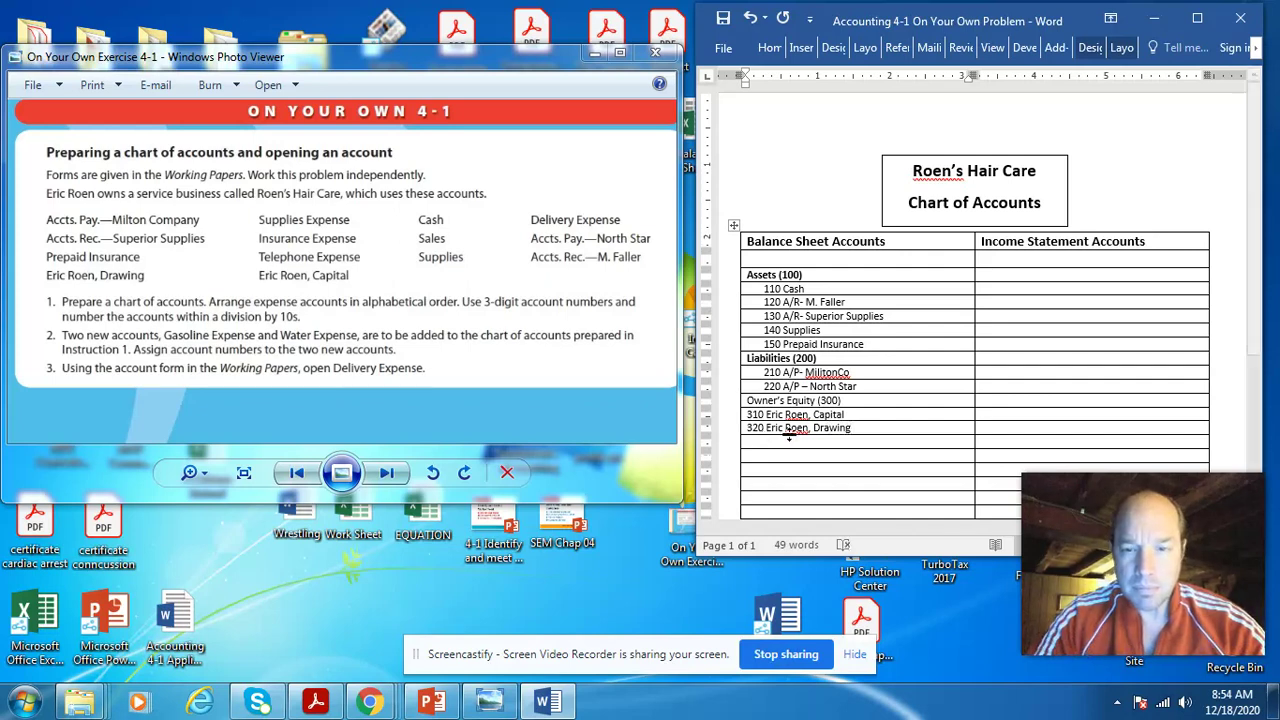
# Step: Make the division heading "Owner's Equity (300)" bold
pyautogui.click(812, 428)
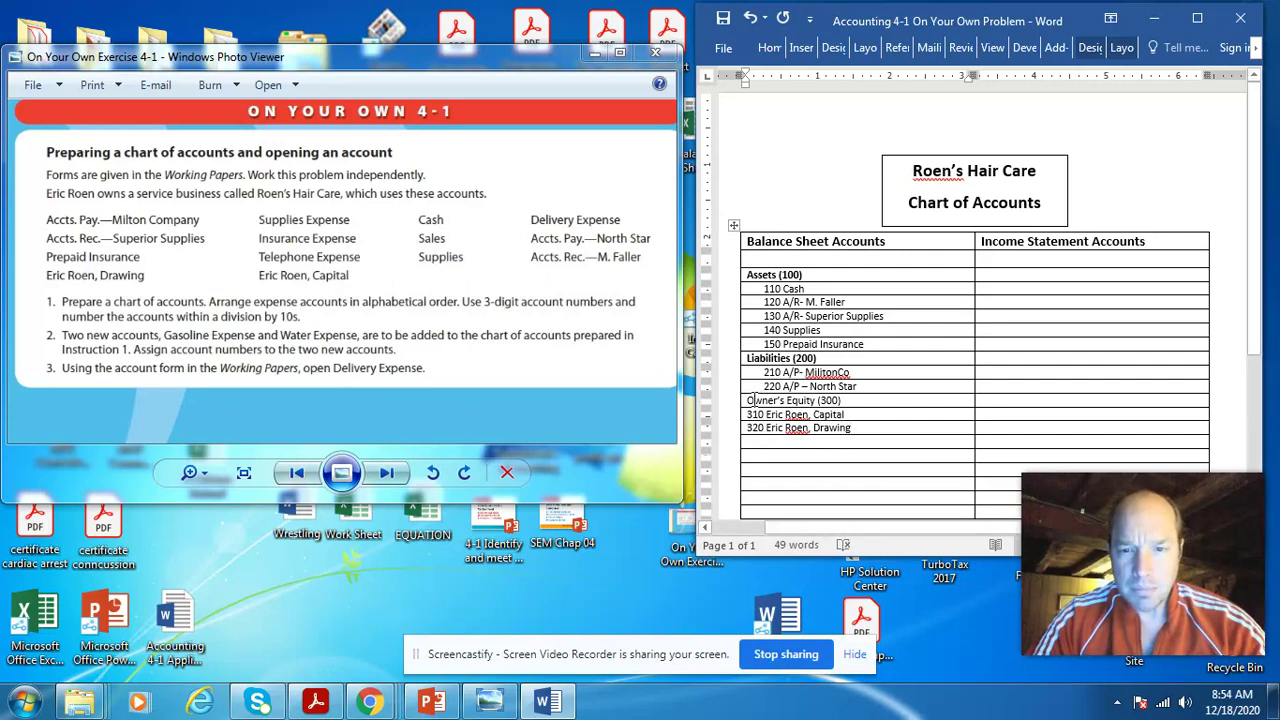
pyautogui.moveTo(747, 400); pyautogui.dragTo(840, 399)
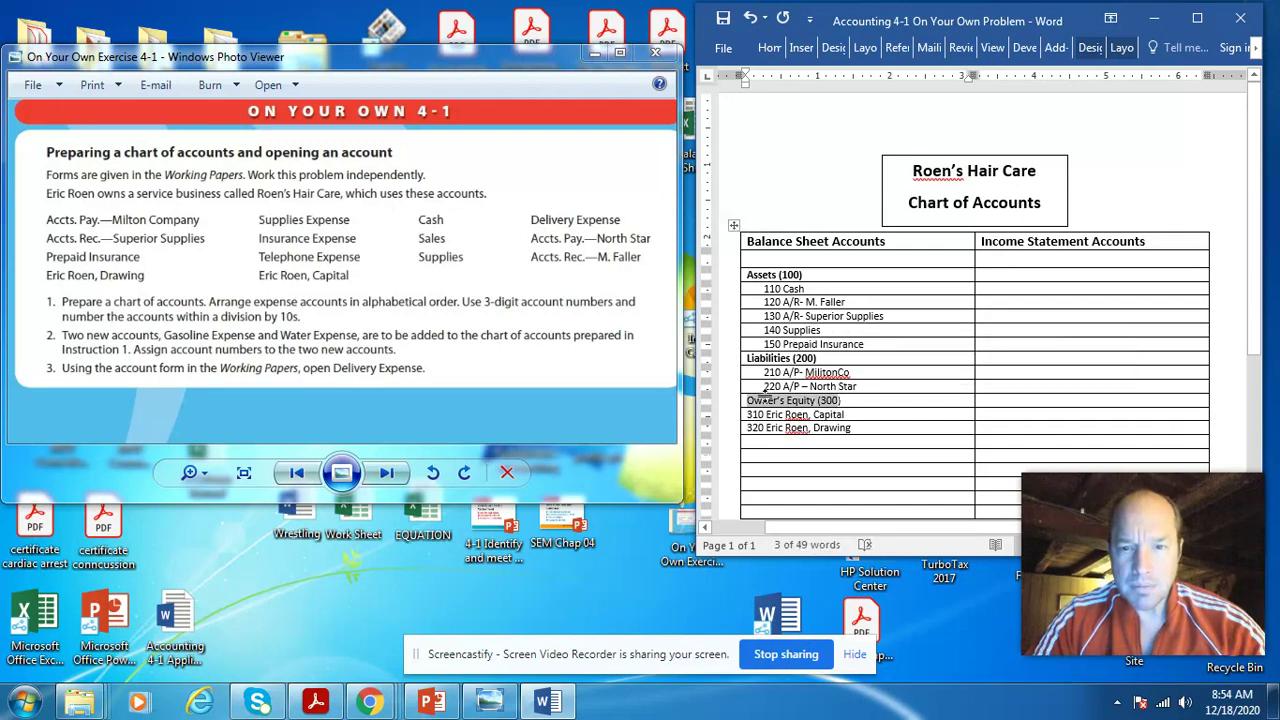
pyautogui.click(769, 47)
pyautogui.click(777, 95)
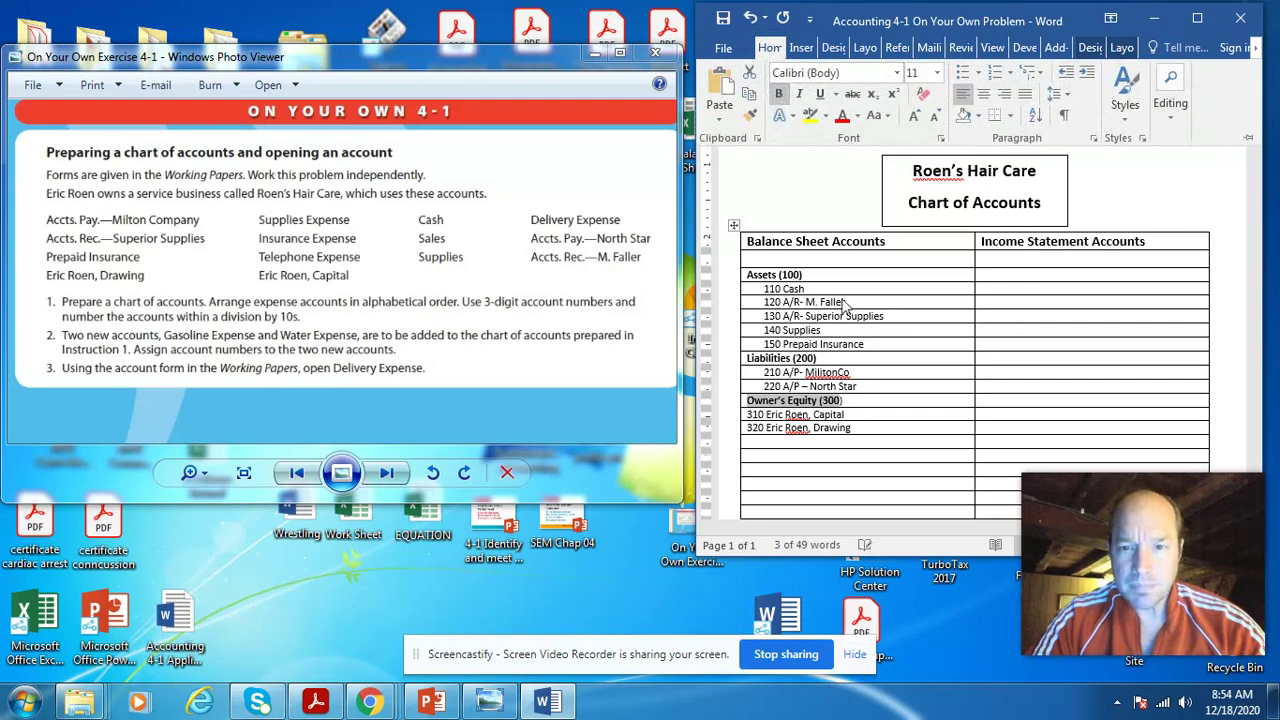
pyautogui.click(853, 428)
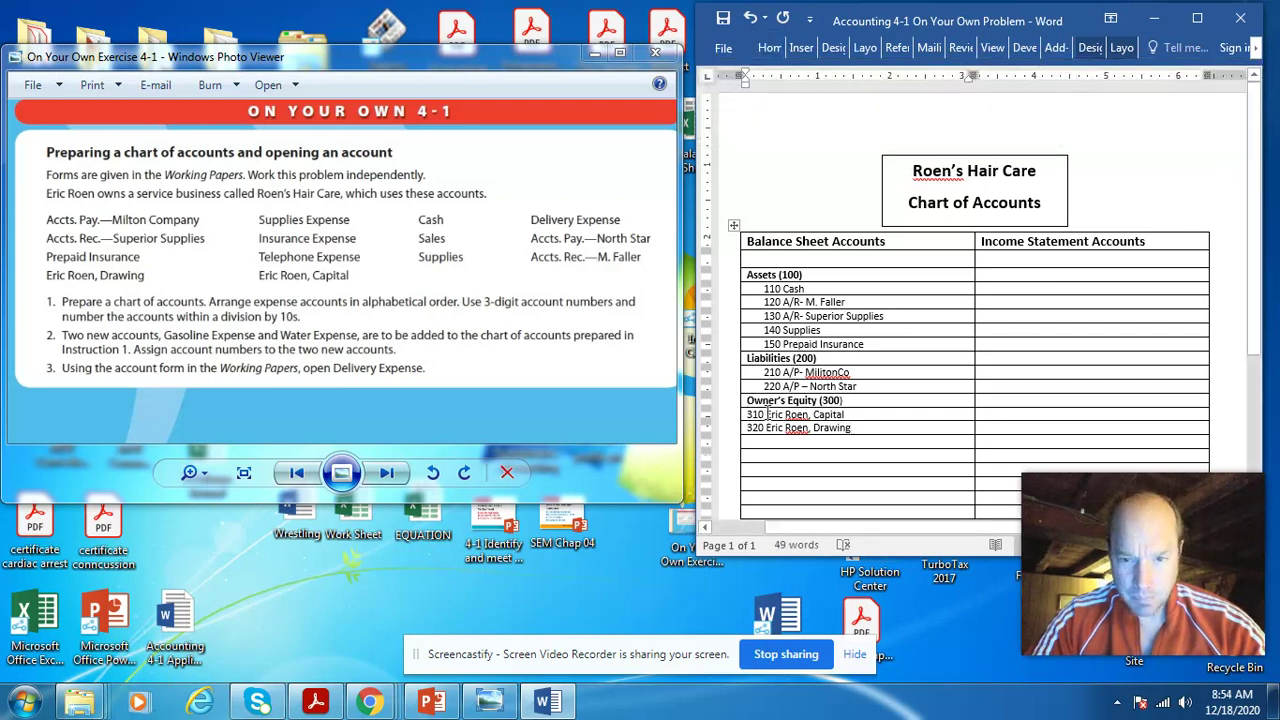
# Step: Indent accounts 310 and 320 under Owner's Equity (300) to line up with the accounts listed above
pyautogui.moveTo(749, 414); pyautogui.dragTo(829, 428)
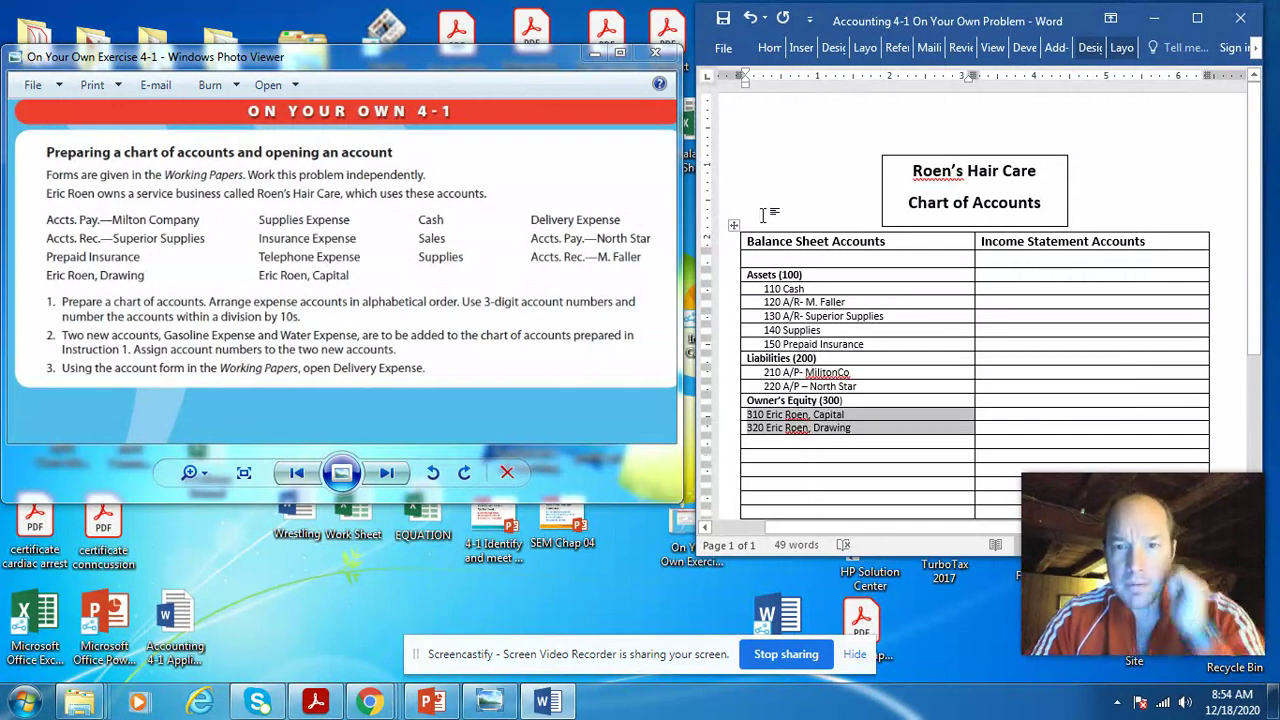
pyautogui.moveTo(745, 80); pyautogui.dragTo(756, 84)
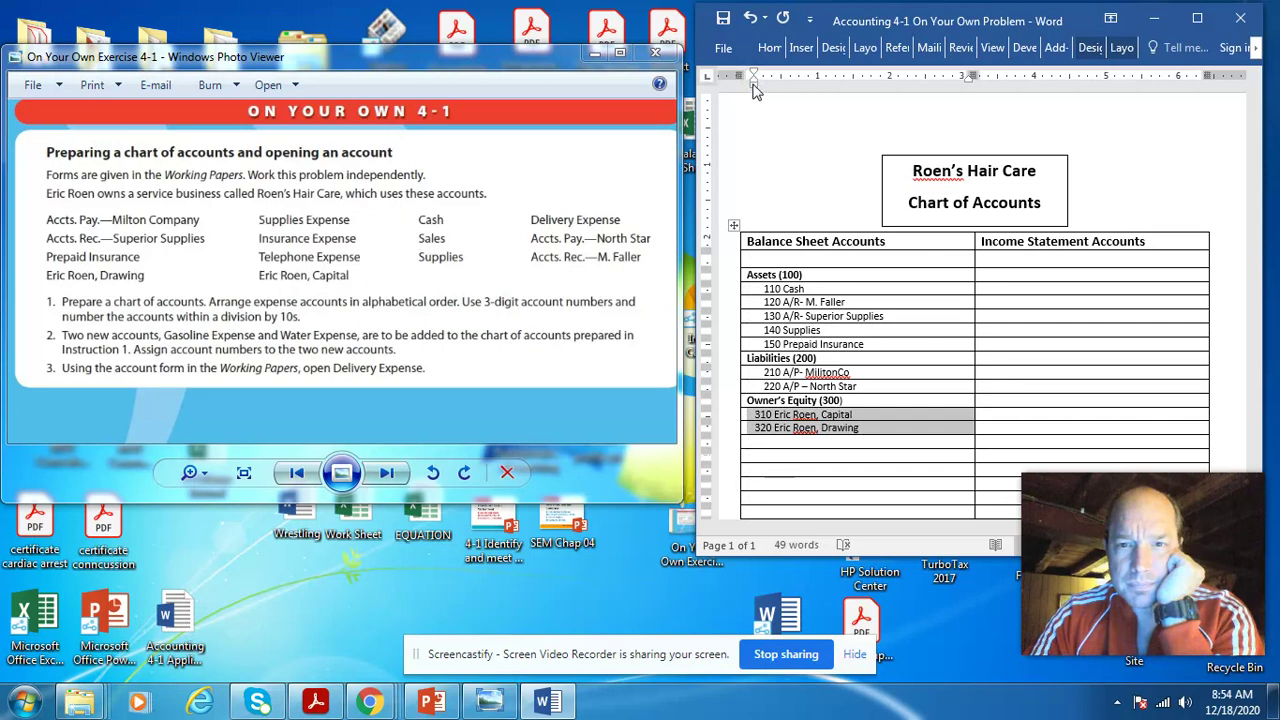
pyautogui.moveTo(755, 88); pyautogui.dragTo(762, 88)
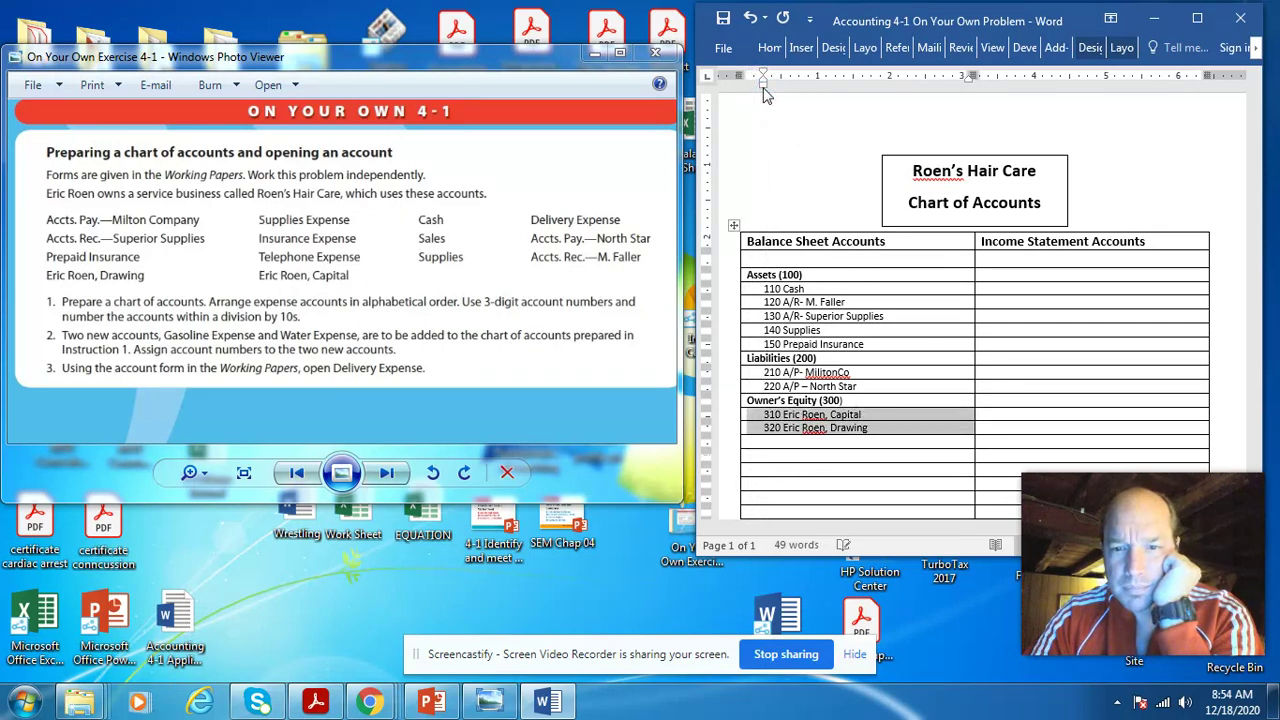
pyautogui.click(909, 440)
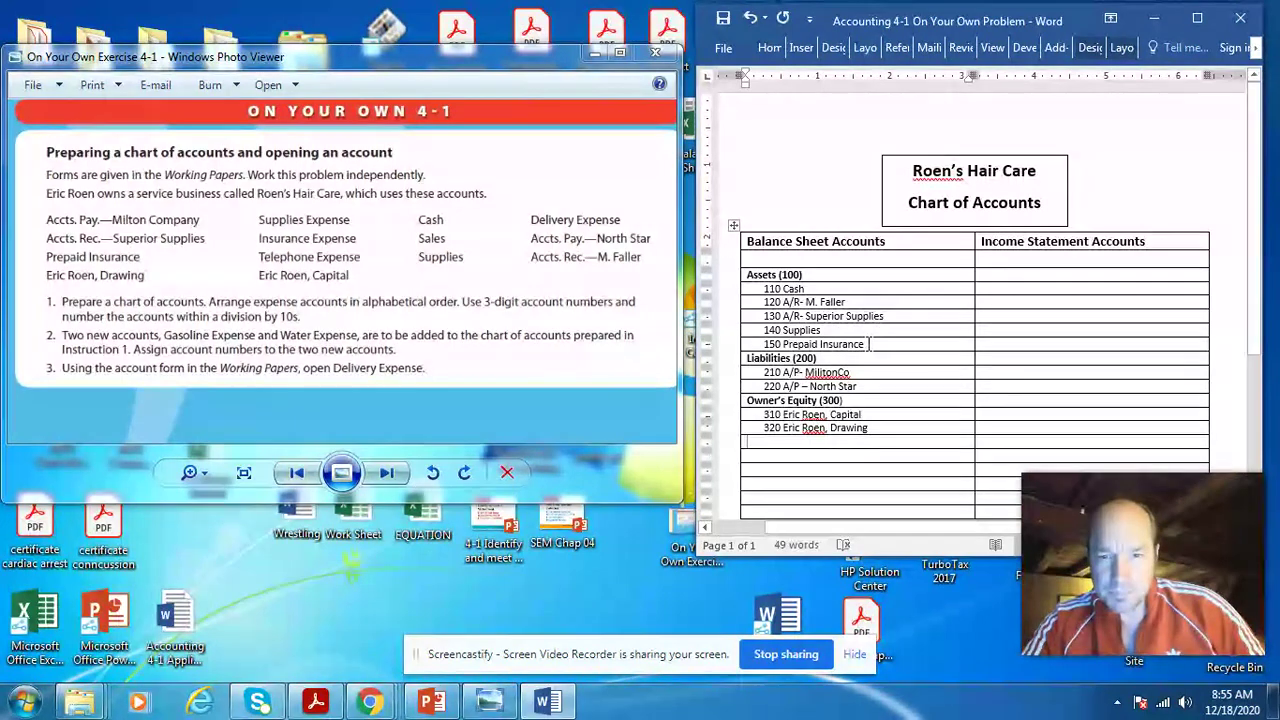
# Step: Insert a blank table row directly below account 150 Prepaid Insurance
pyautogui.click(765, 344)
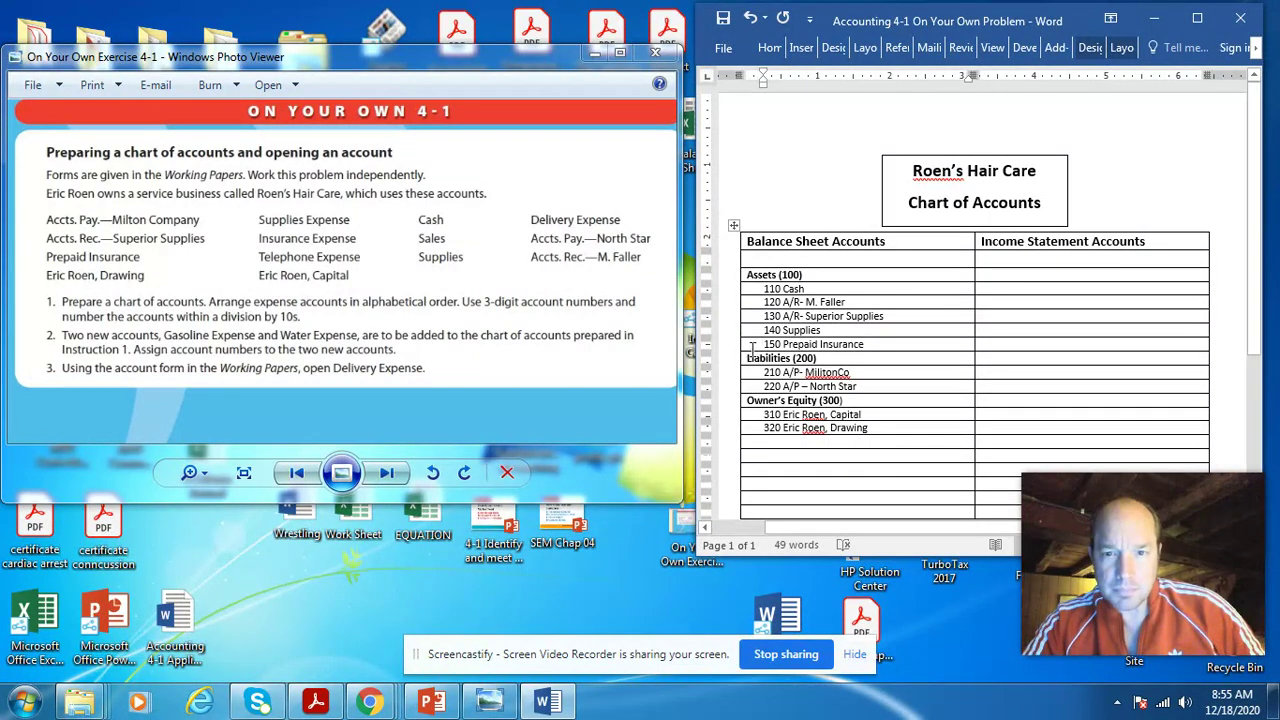
pyautogui.rightClick(765, 344)
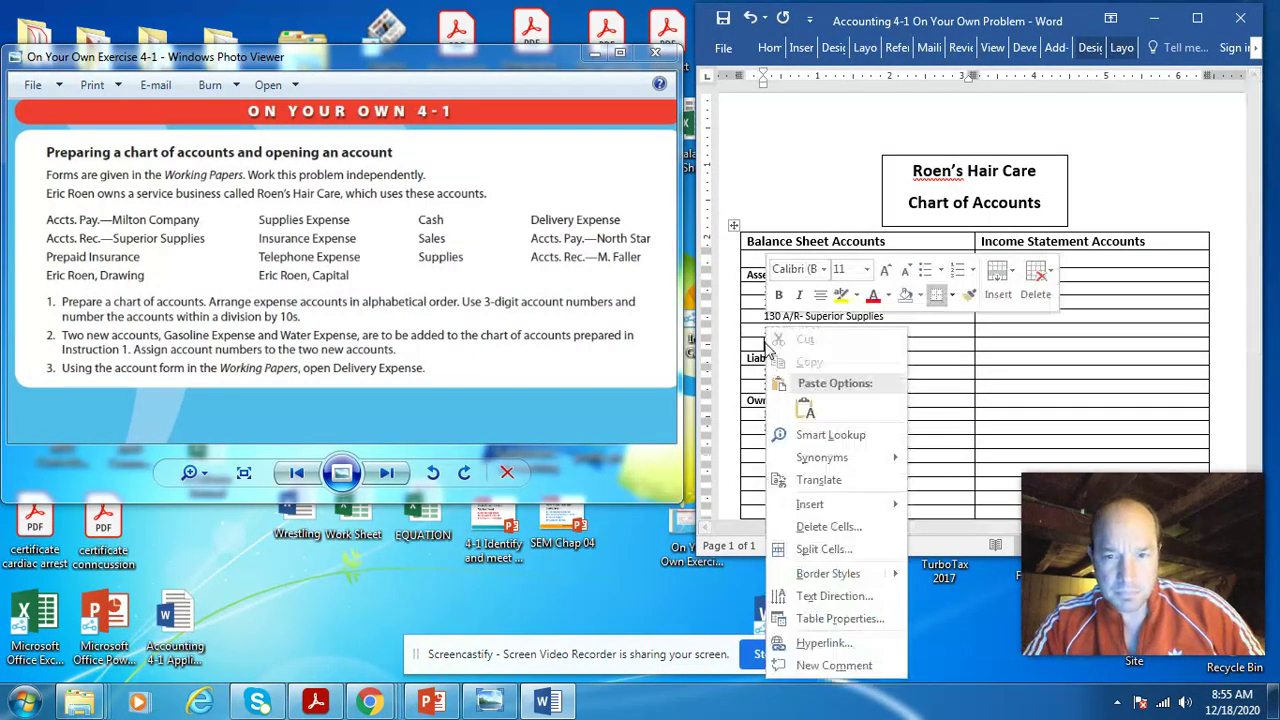
pyautogui.moveTo(805, 457)
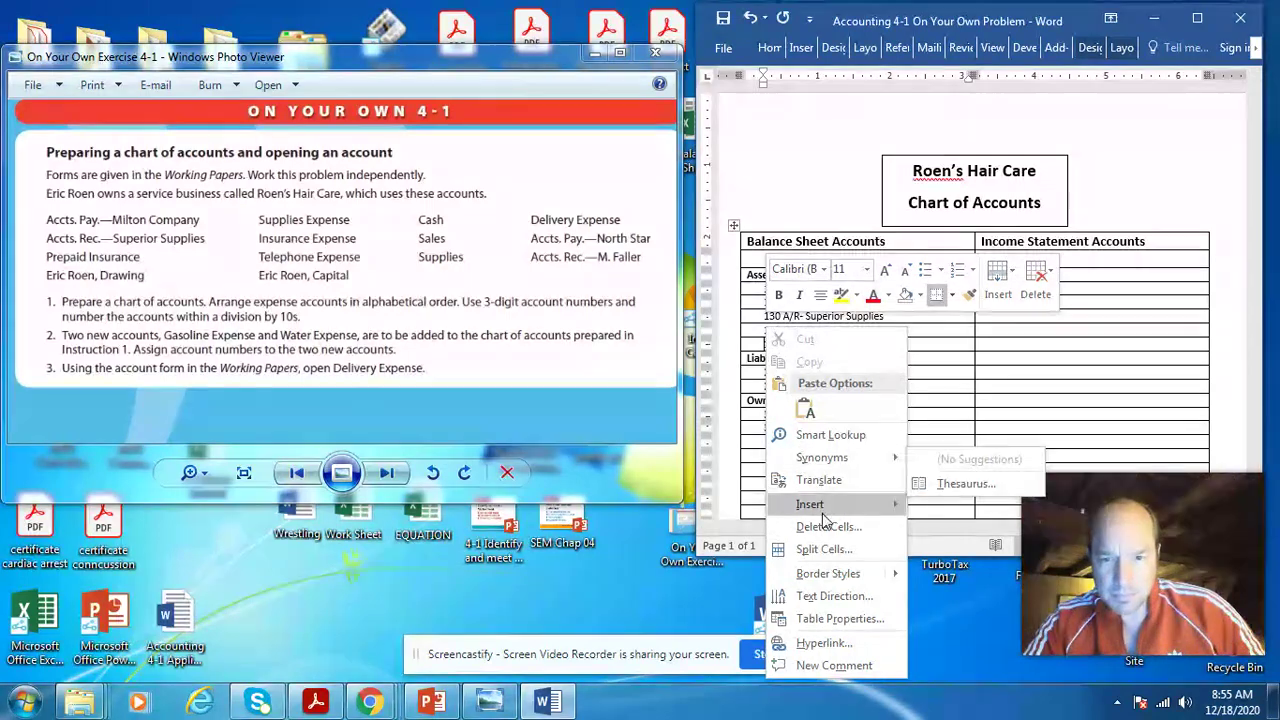
pyautogui.moveTo(825, 508)
pyautogui.click(965, 573)
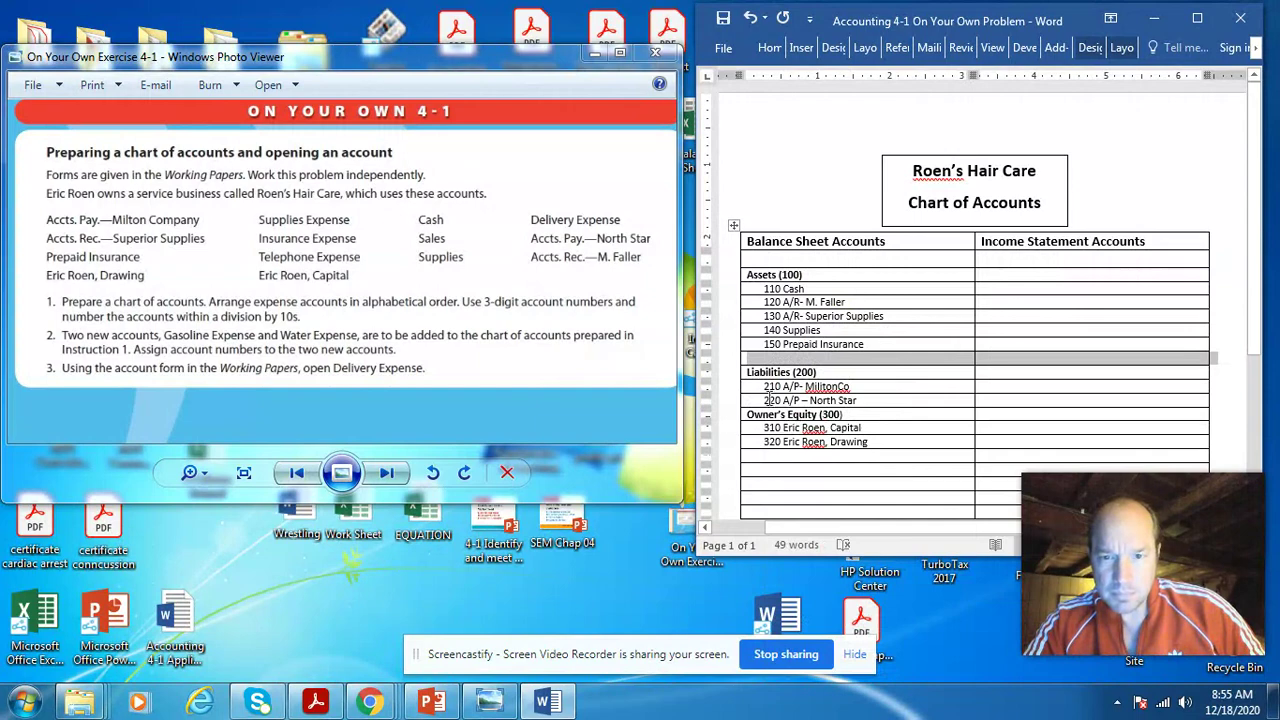
# Step: Insert a blank table row between account 220 A/P – North Star and the Owner's Equity (300) heading
pyautogui.click(765, 400)
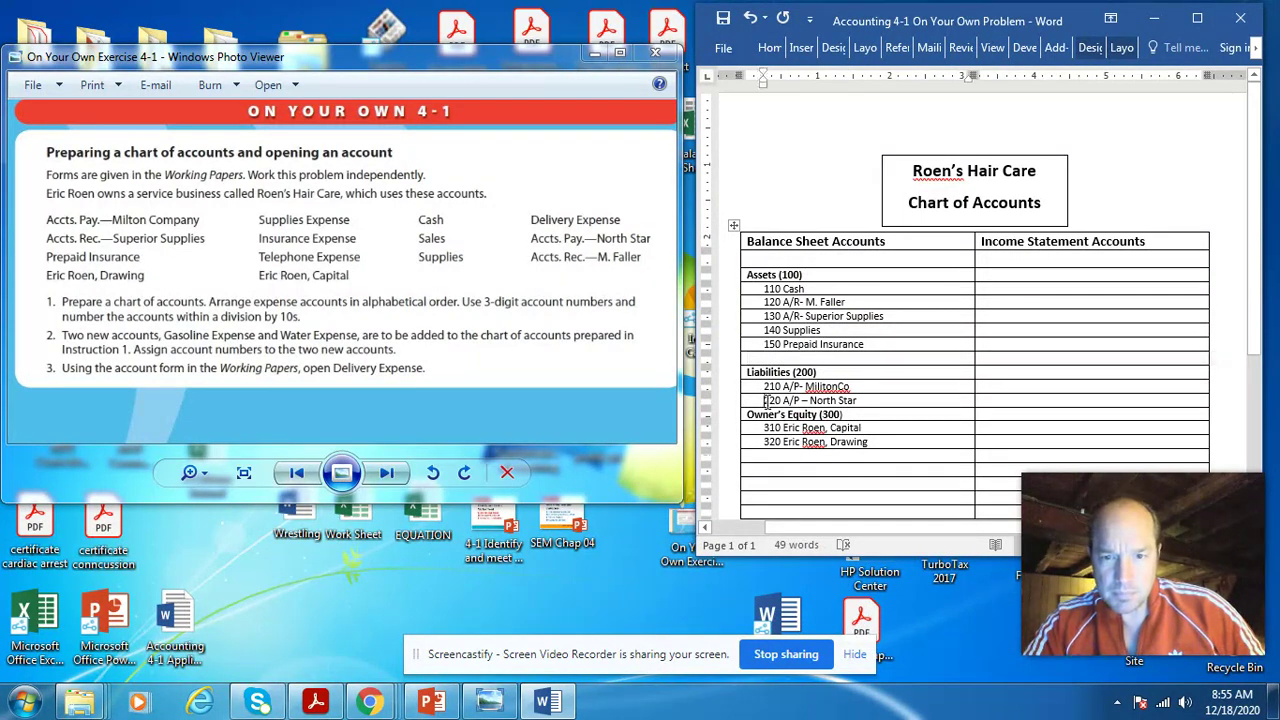
pyautogui.rightClick(765, 401)
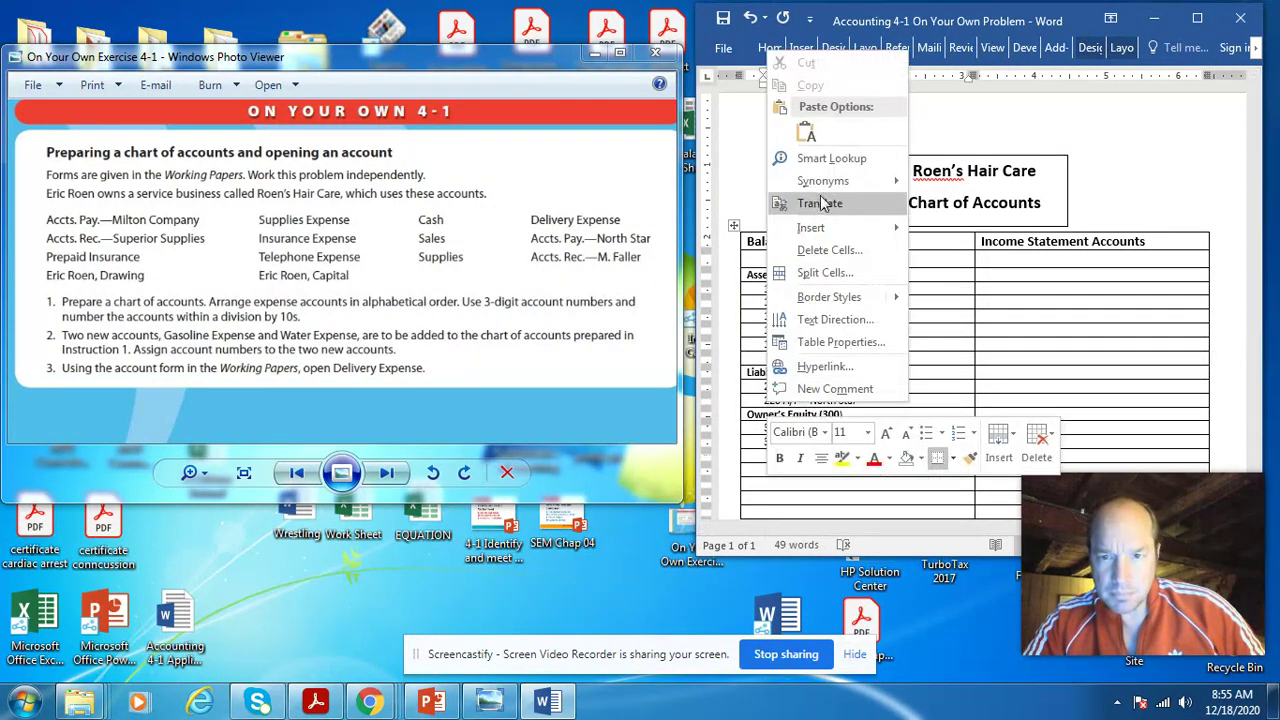
pyautogui.moveTo(823, 231)
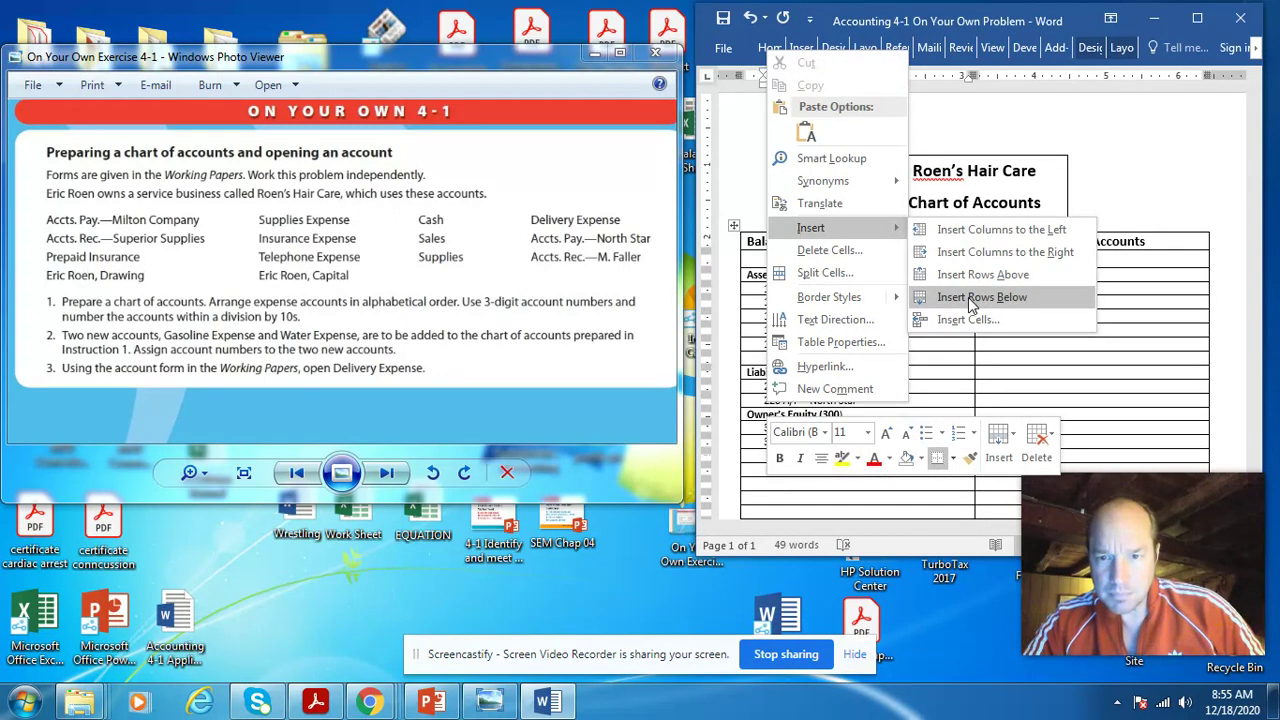
pyautogui.click(970, 297)
pyautogui.click(920, 411)
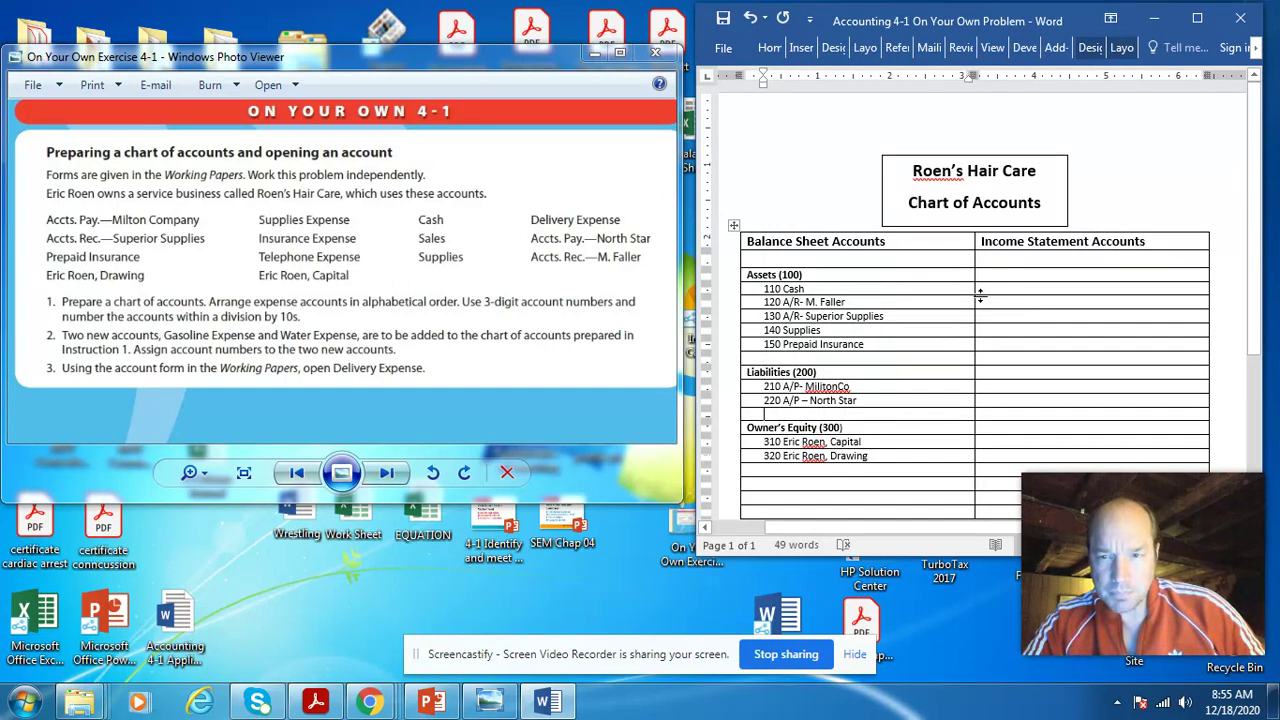
# Step: Enter the division heading "Revenue (400)" under Income Statement Accounts, in the same row as Assets (100)
pyautogui.click(1005, 273)
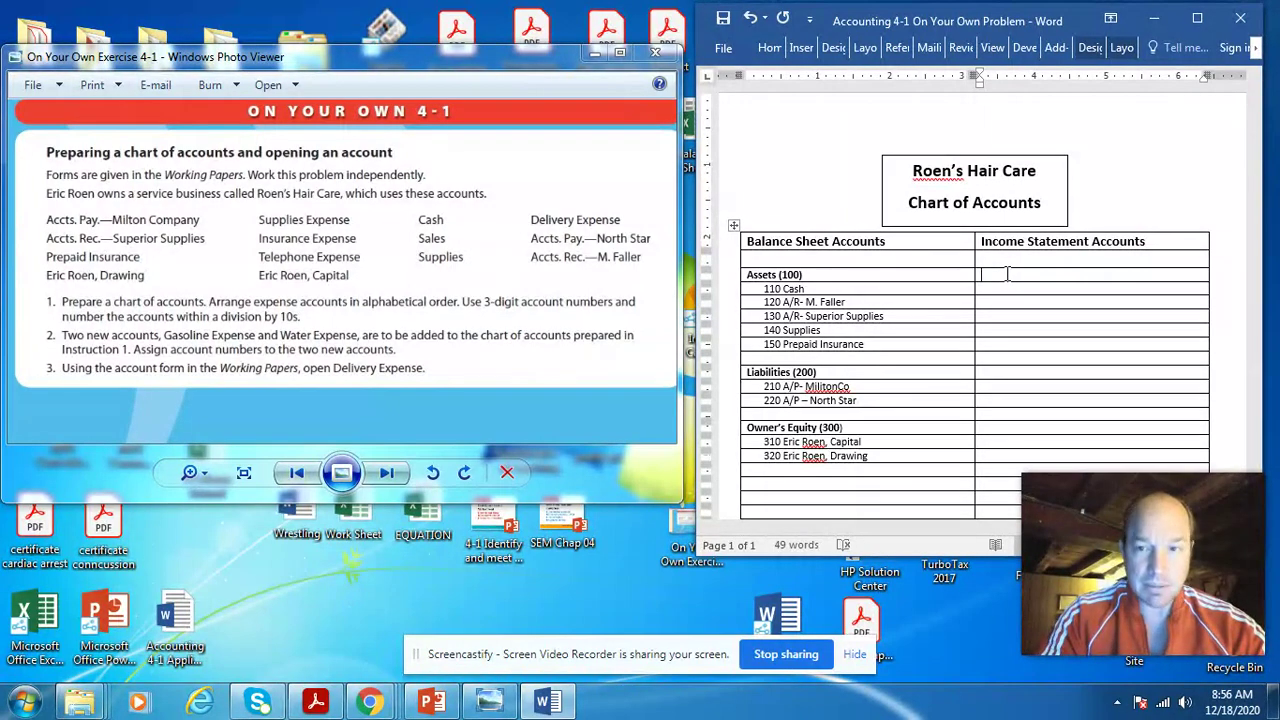
pyautogui.write('Reven')
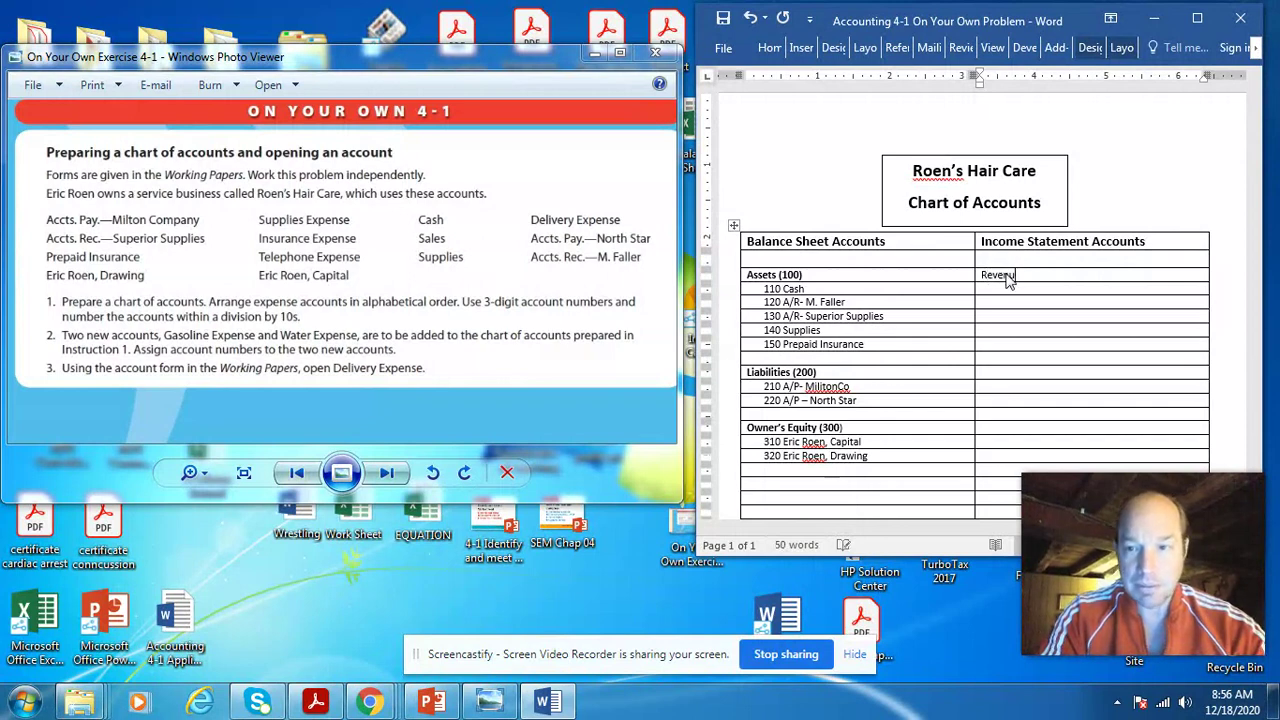
pyautogui.write('ue')
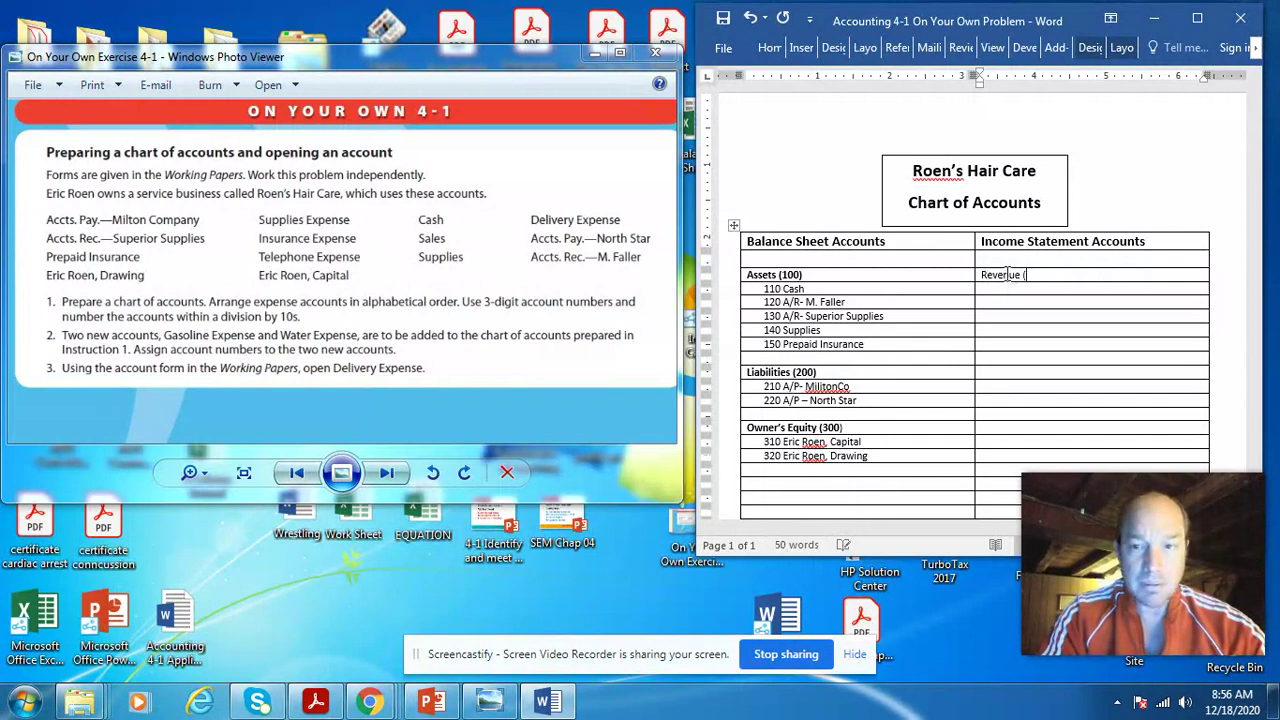
pyautogui.write(' (400')
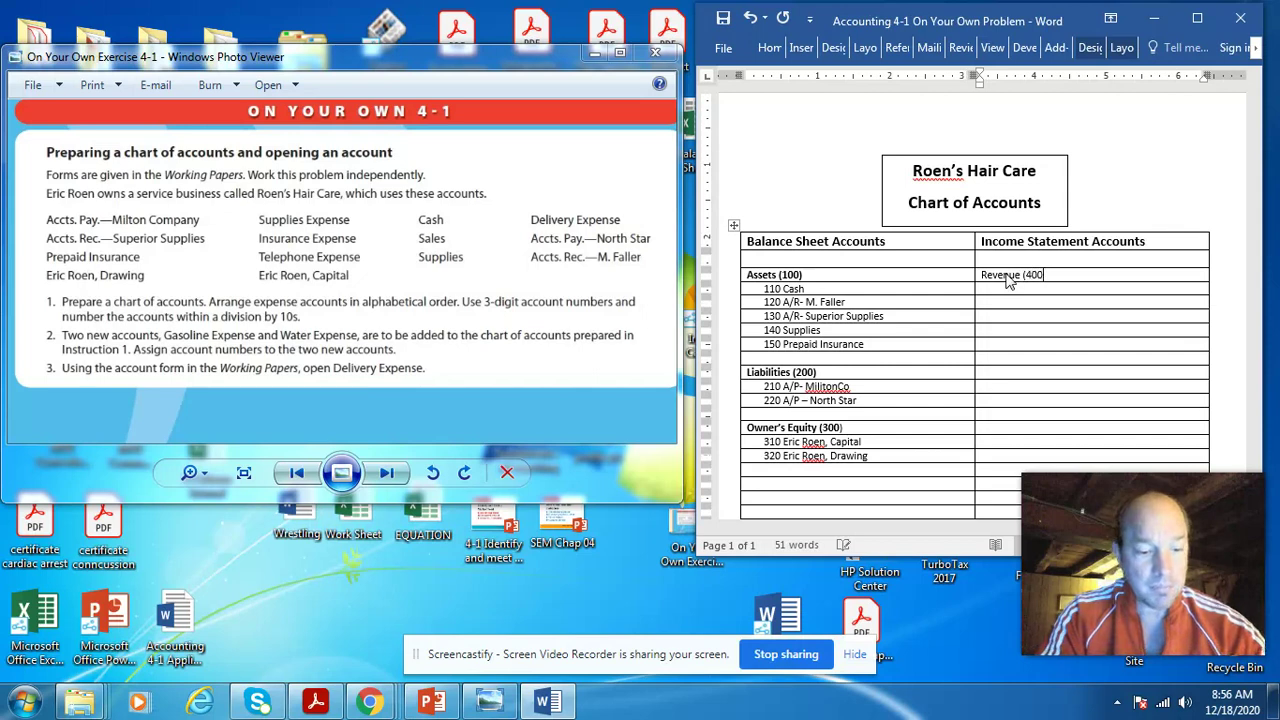
pyautogui.write(')')
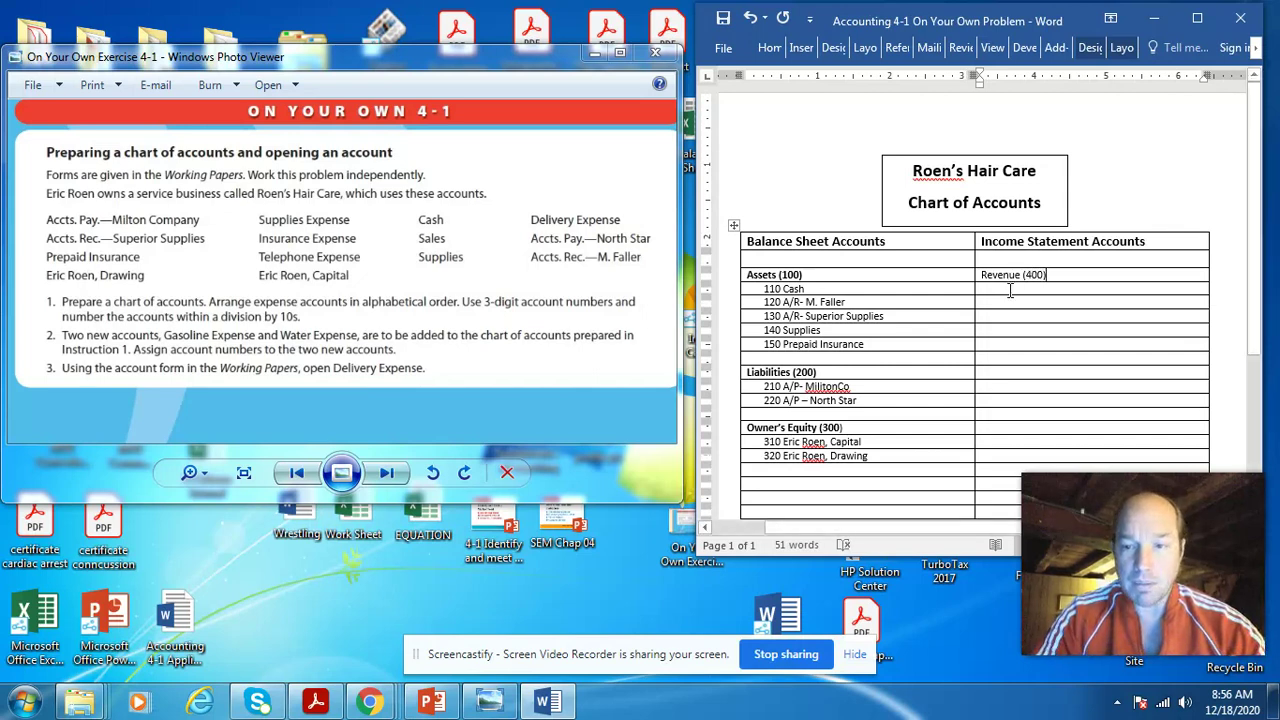
# Step: Enter the account "410 Sales" in the cell directly below Revenue (400)
pyautogui.click(1009, 289)
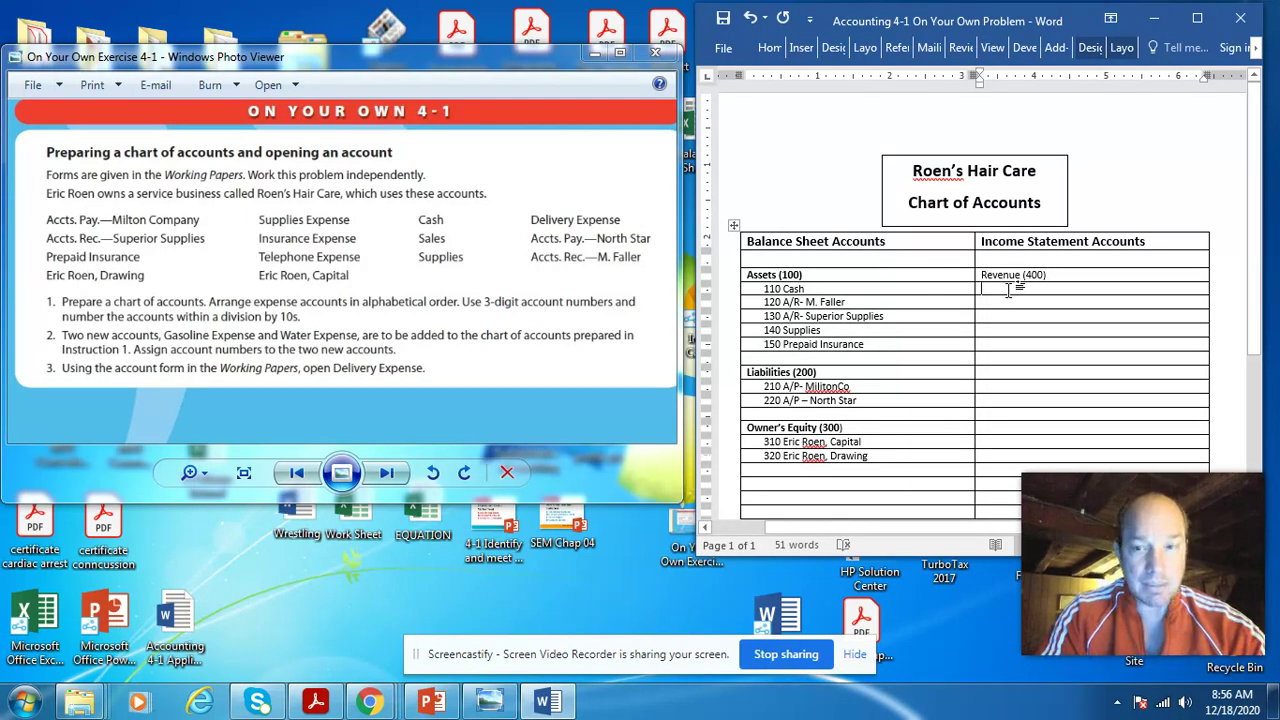
pyautogui.write('Sales')
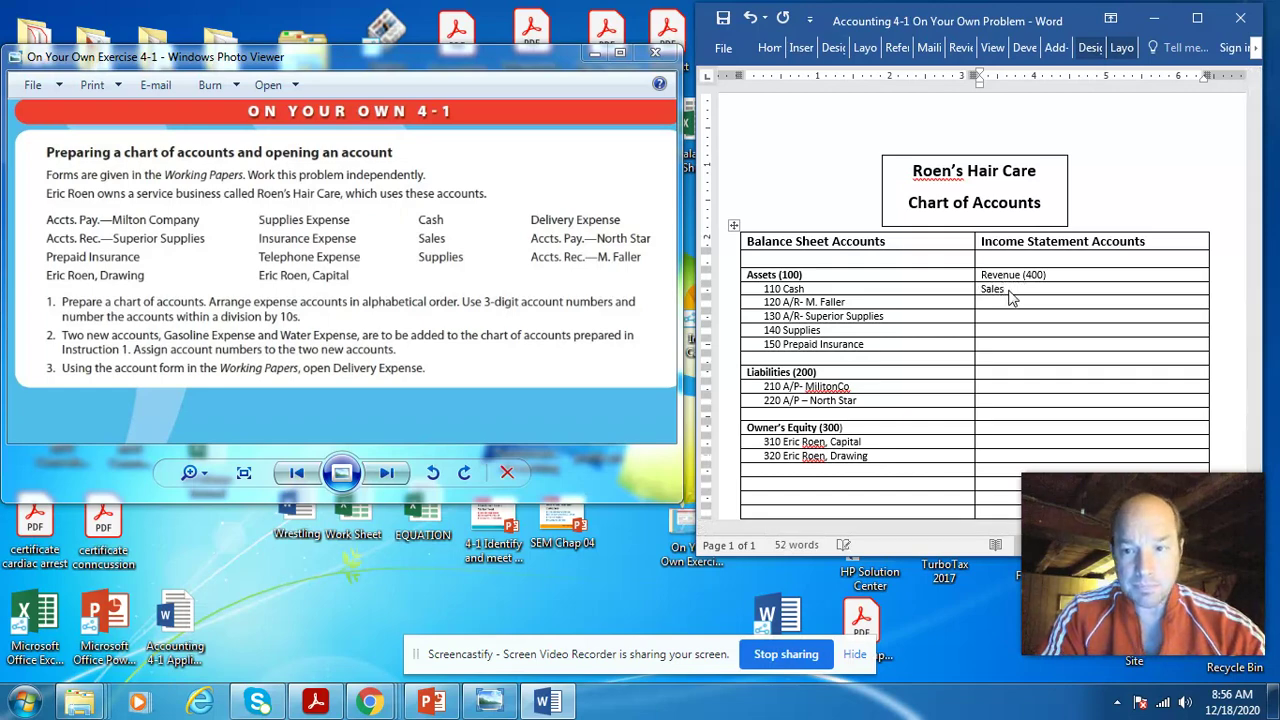
pyautogui.press('BackSpace')
pyautogui.press('BackSpace')
pyautogui.press('BackSpace')
pyautogui.press('BackSpace')
pyautogui.press('BackSpace')
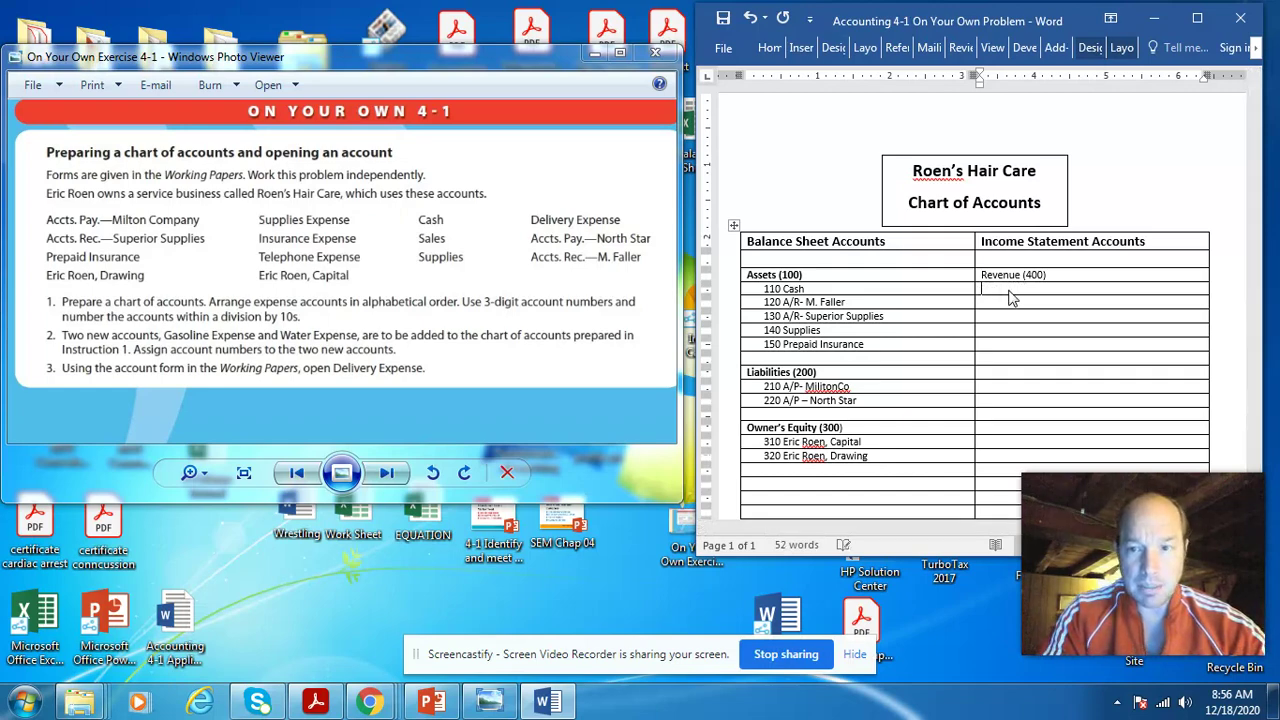
pyautogui.write('410')
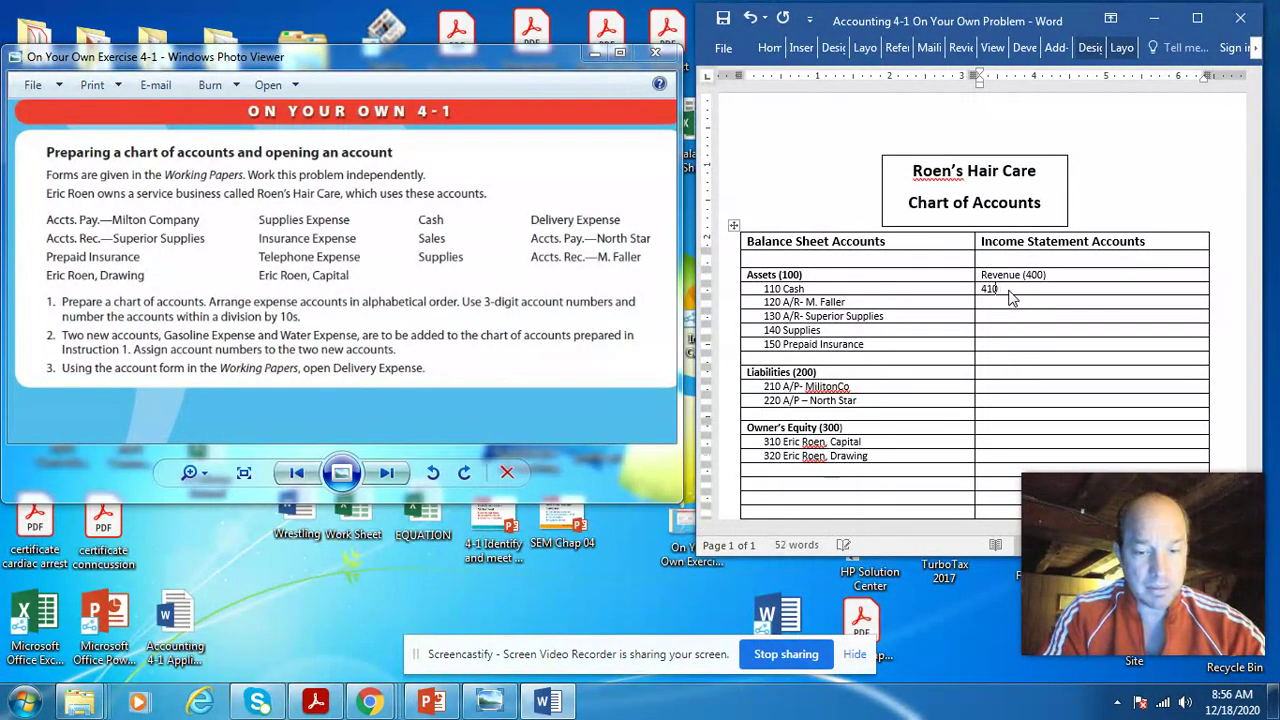
pyautogui.write(' Sale')
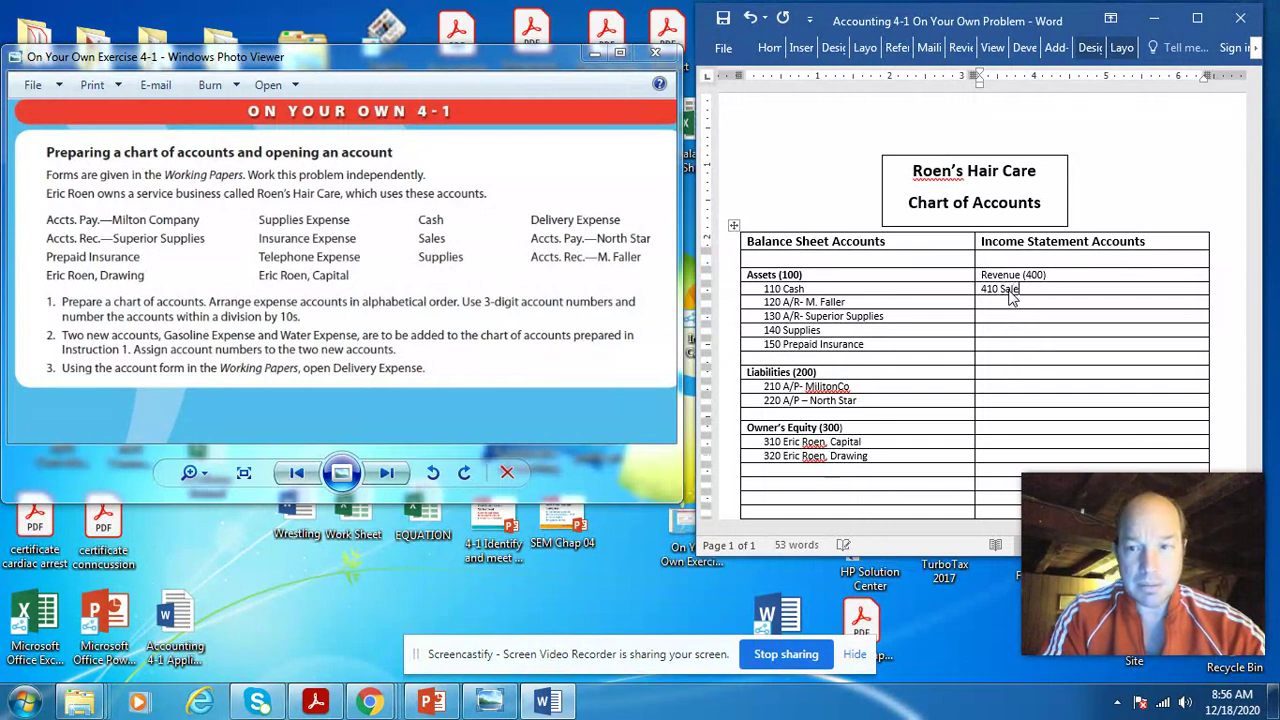
pyautogui.write('s')
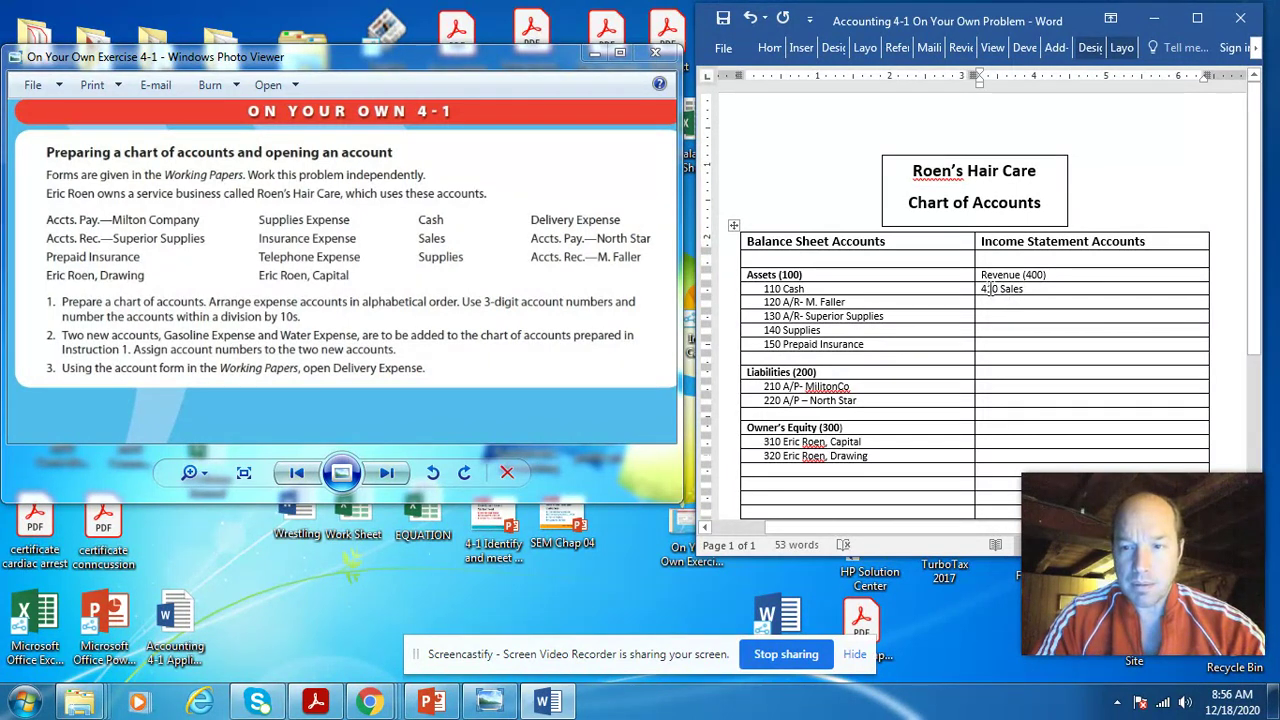
# Step: Indent the 410 Sales account slightly under the Revenue (400) heading
pyautogui.doubleClick(986, 288)
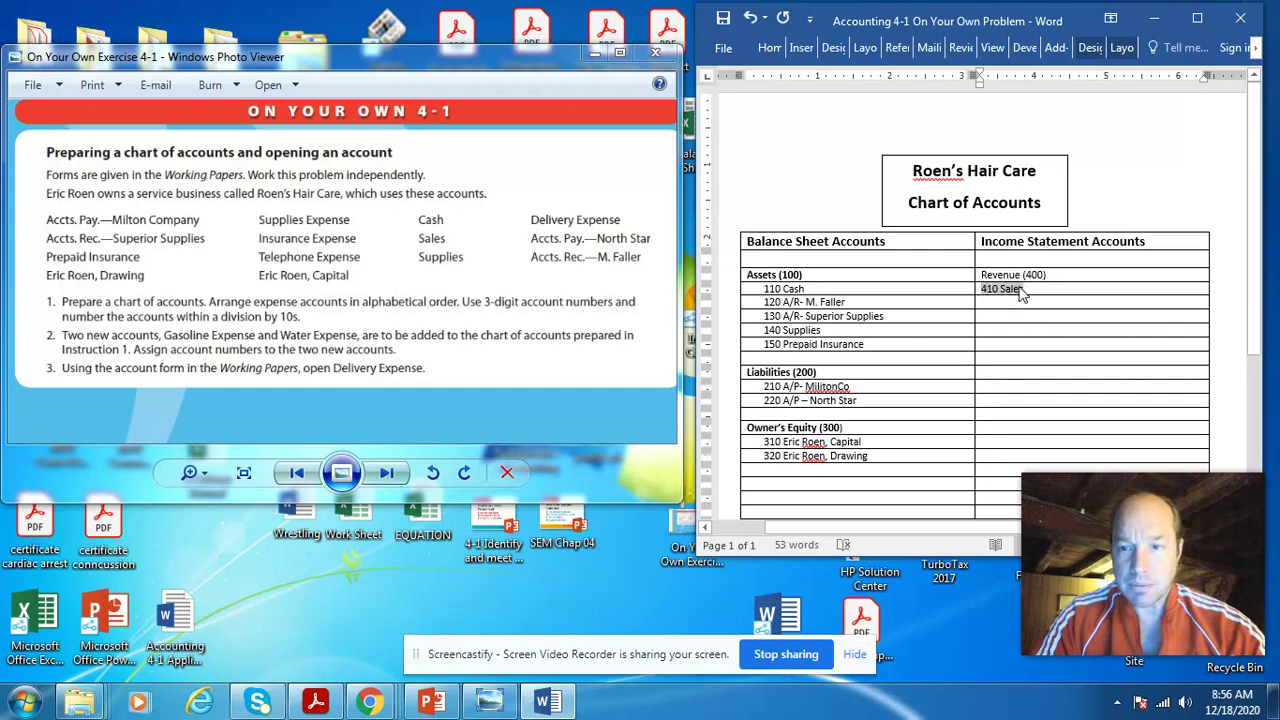
pyautogui.moveTo(1022, 291); pyautogui.dragTo(1026, 289)
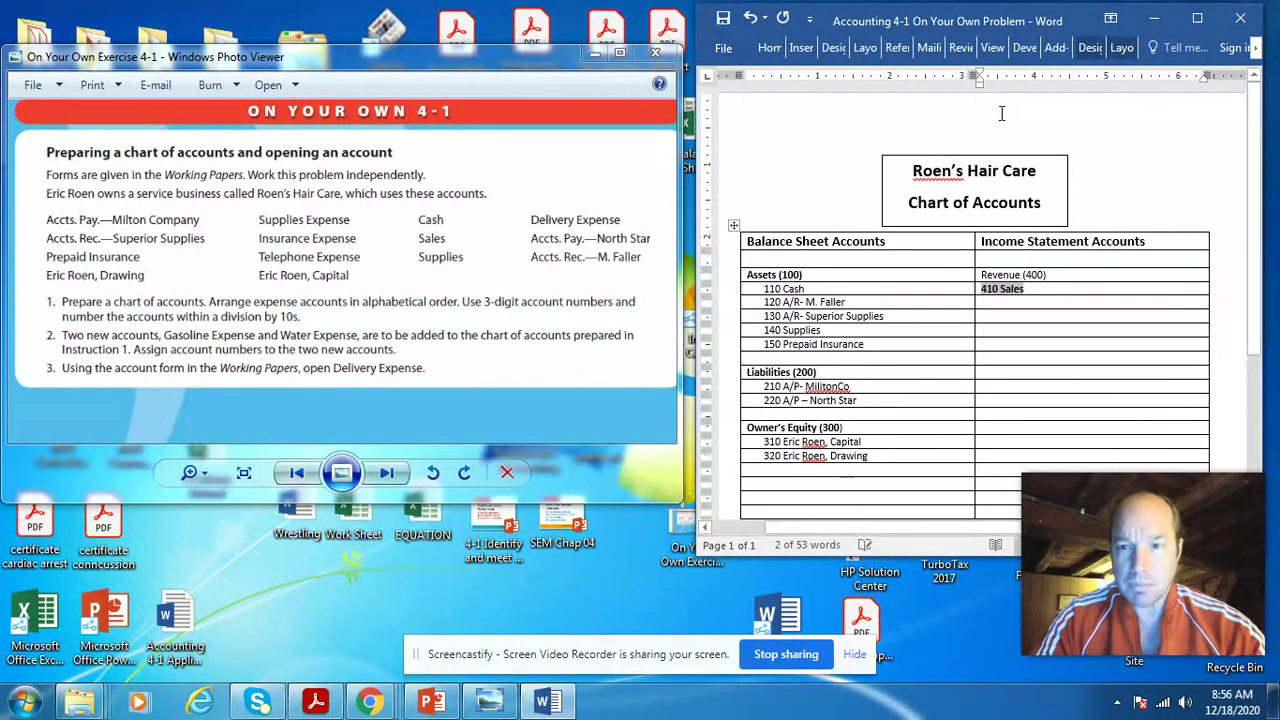
pyautogui.moveTo(979, 88); pyautogui.dragTo(992, 90)
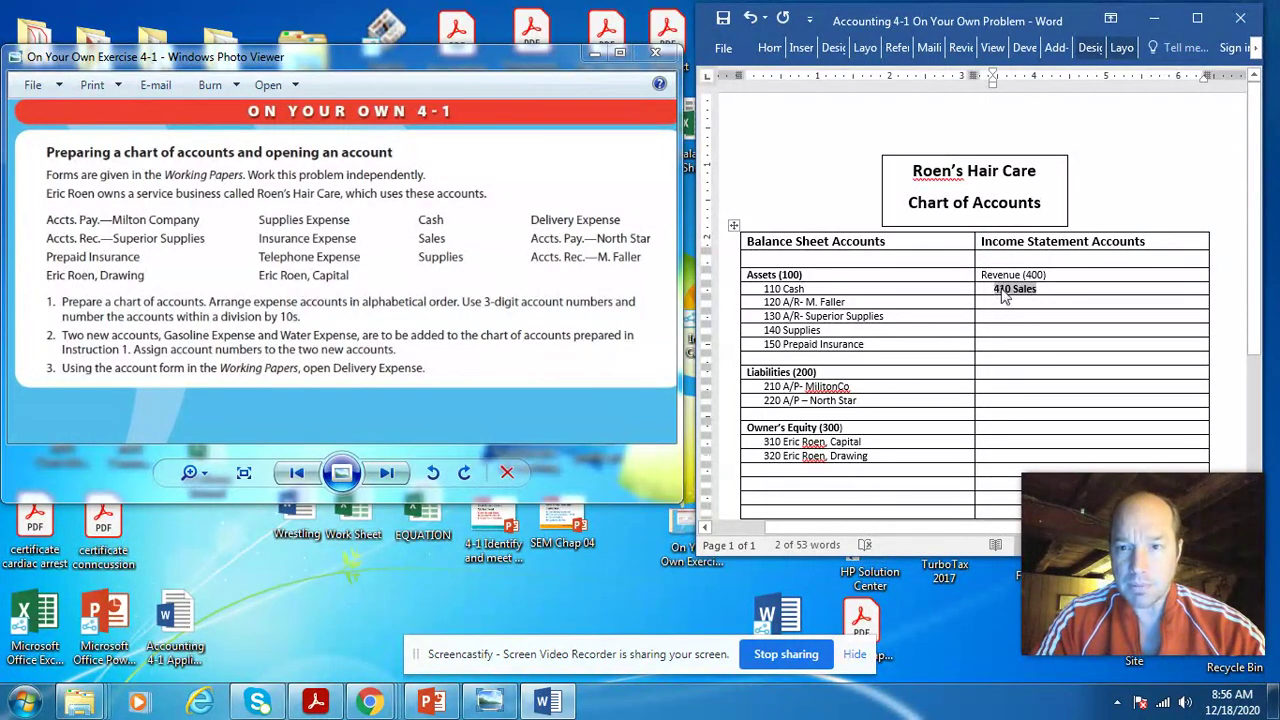
# Step: Remove the bold formatting from the 410 Sales account
pyautogui.click(1003, 290)
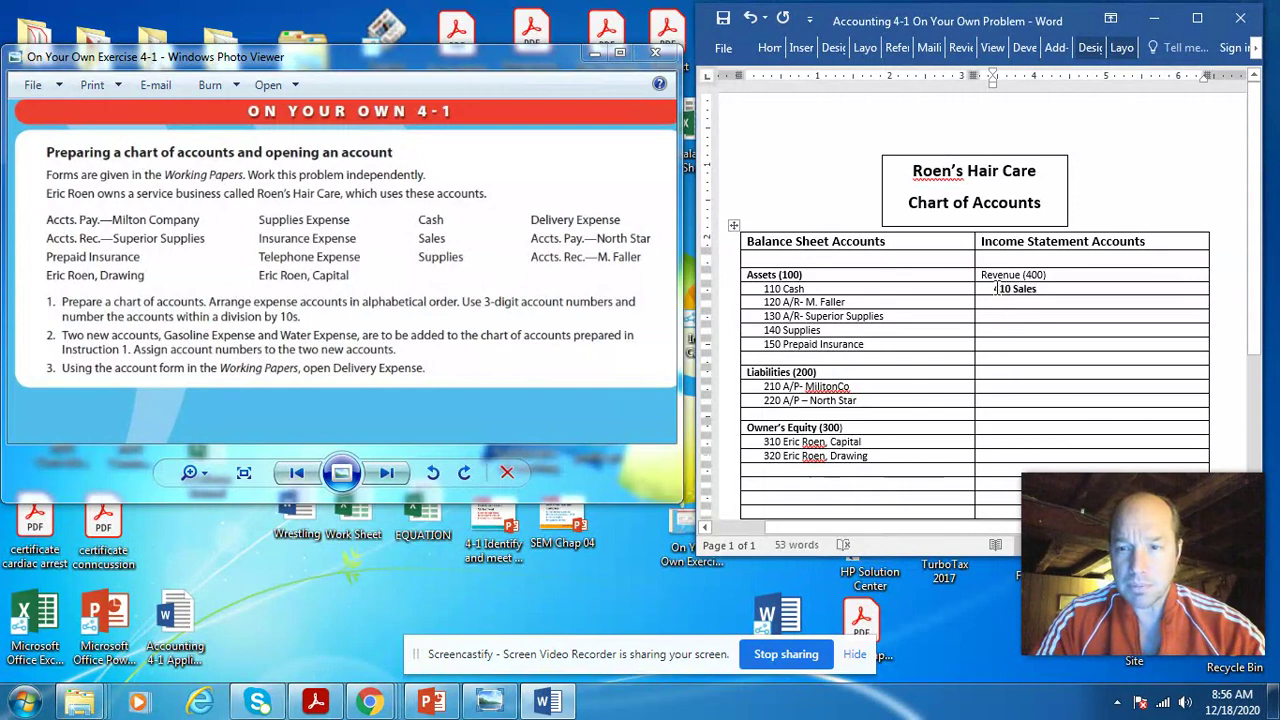
pyautogui.tripleClick(1026, 287)
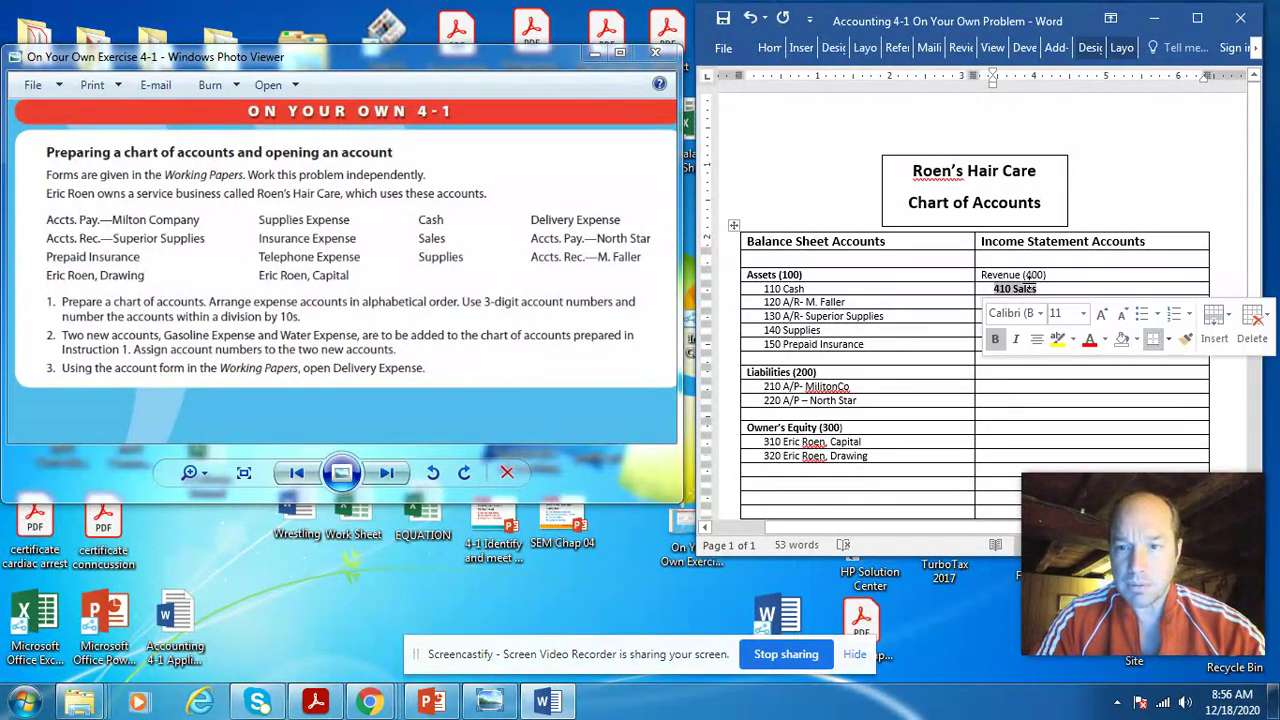
pyautogui.click(996, 340)
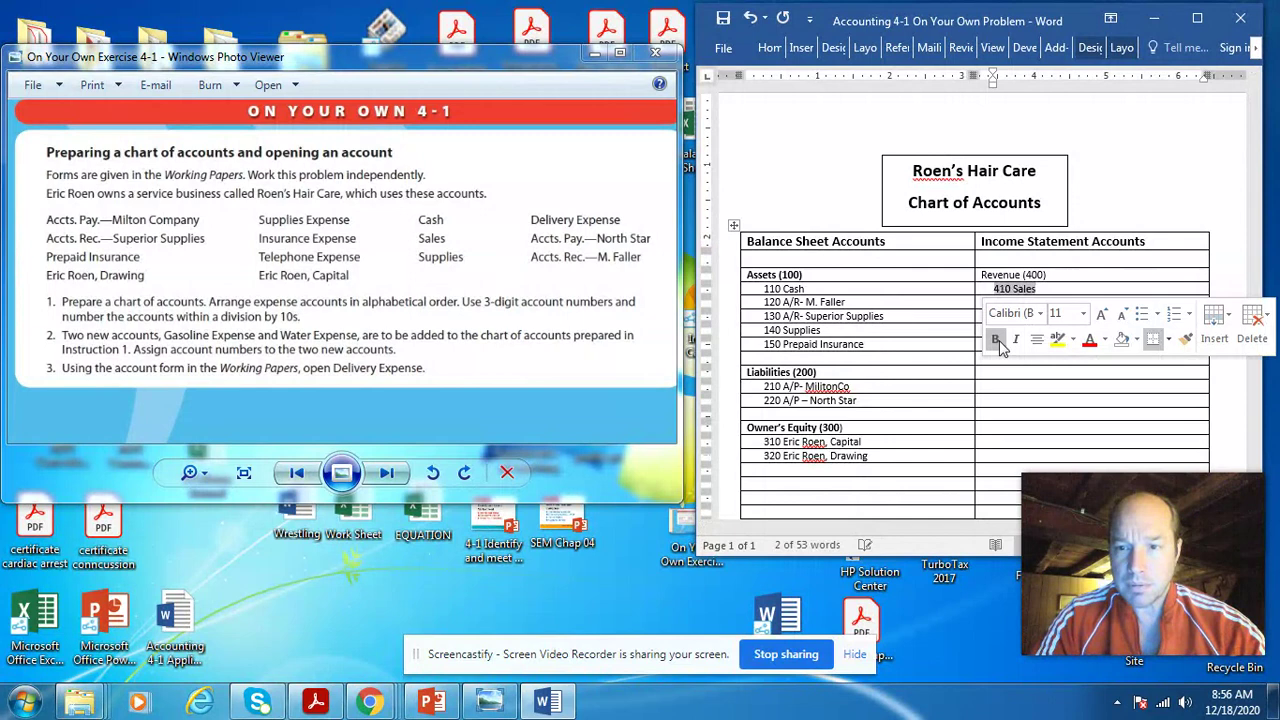
pyautogui.click(1066, 288)
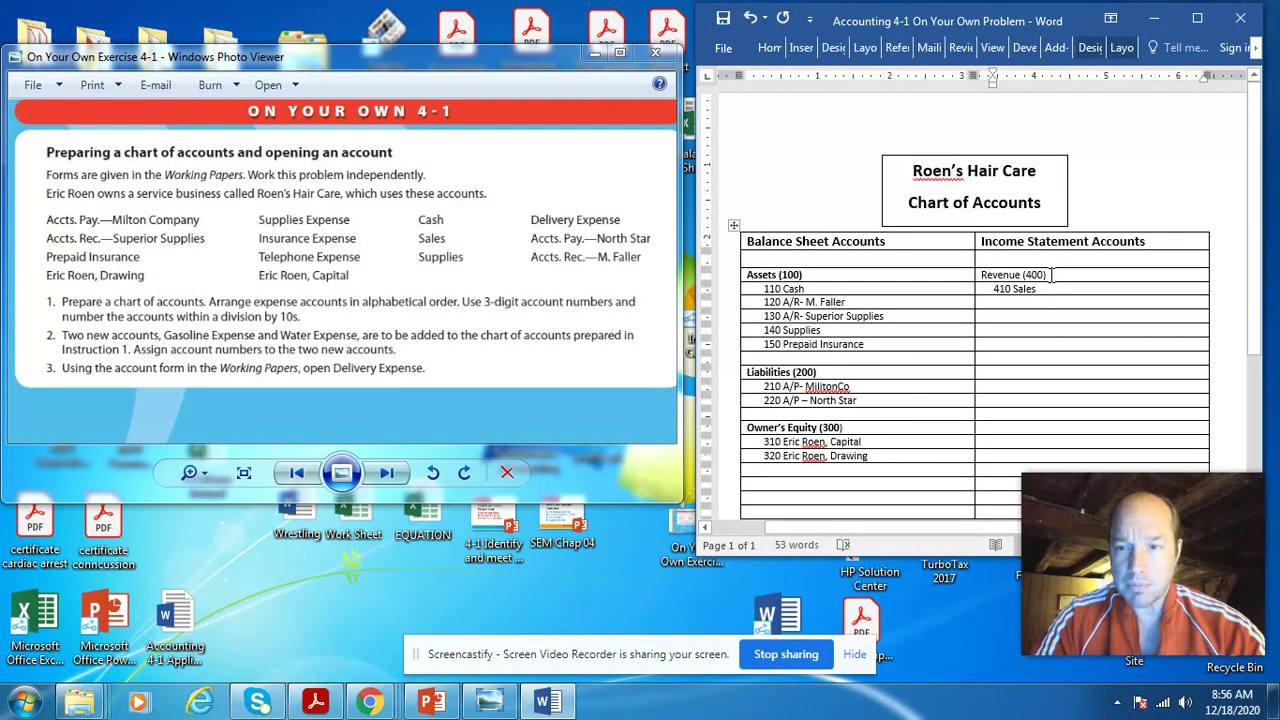
# Step: Make the Revenue (400) heading bold without italics
pyautogui.moveTo(1050, 276); pyautogui.dragTo(994, 290)
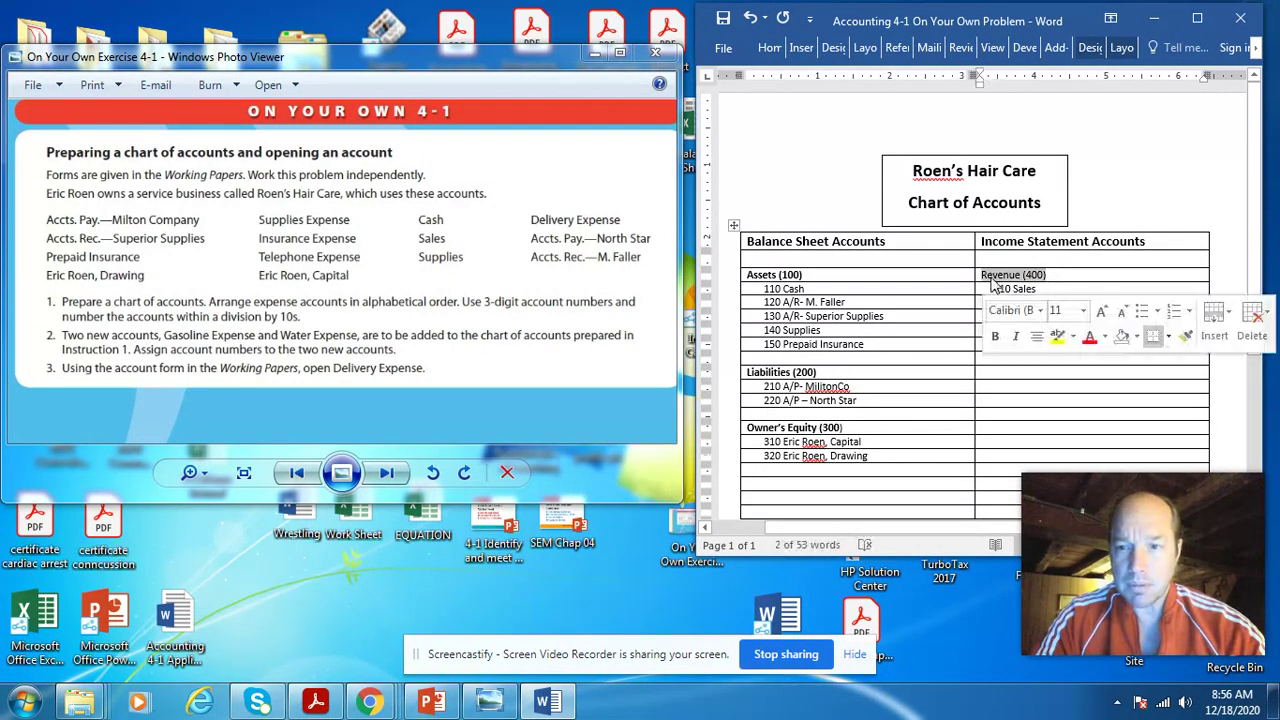
pyautogui.click(995, 337)
pyautogui.click(1016, 338)
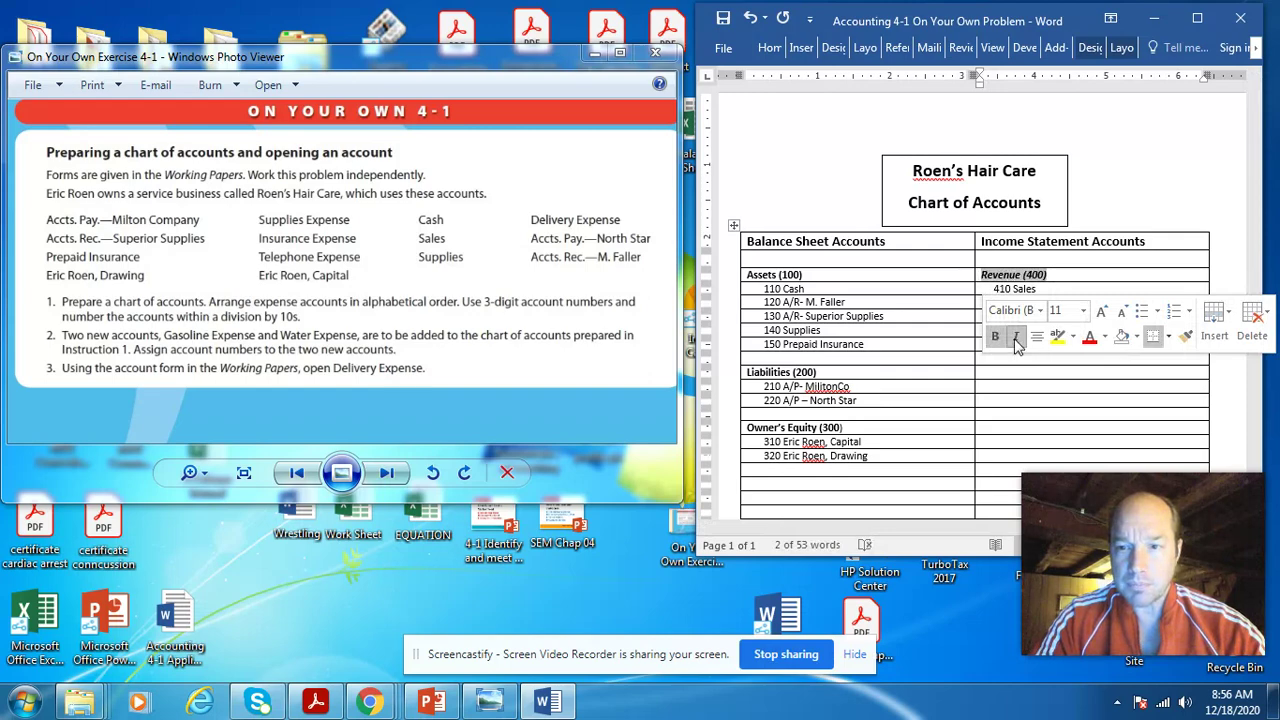
pyautogui.click(1016, 338)
pyautogui.click(1018, 370)
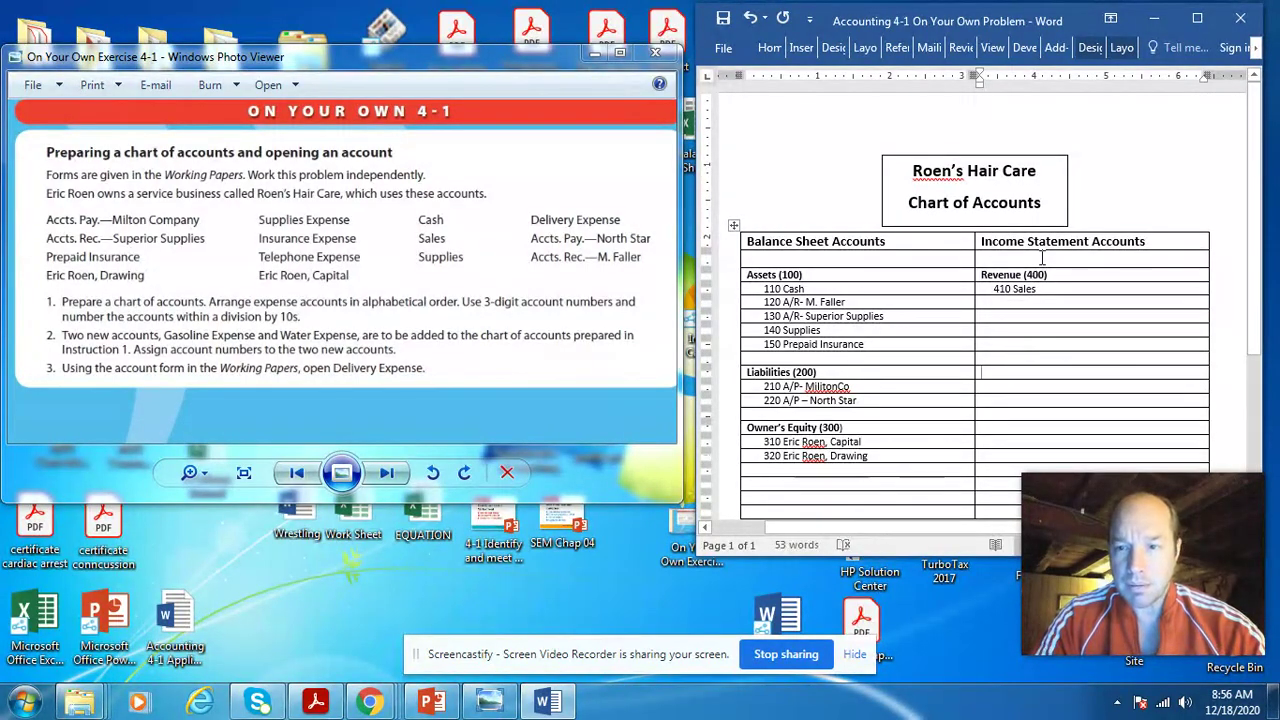
# Step: Enter the division heading "Expenses (500)" under Income Statement Accounts, leaving one blank row below 410 Sales
pyautogui.click(1013, 318)
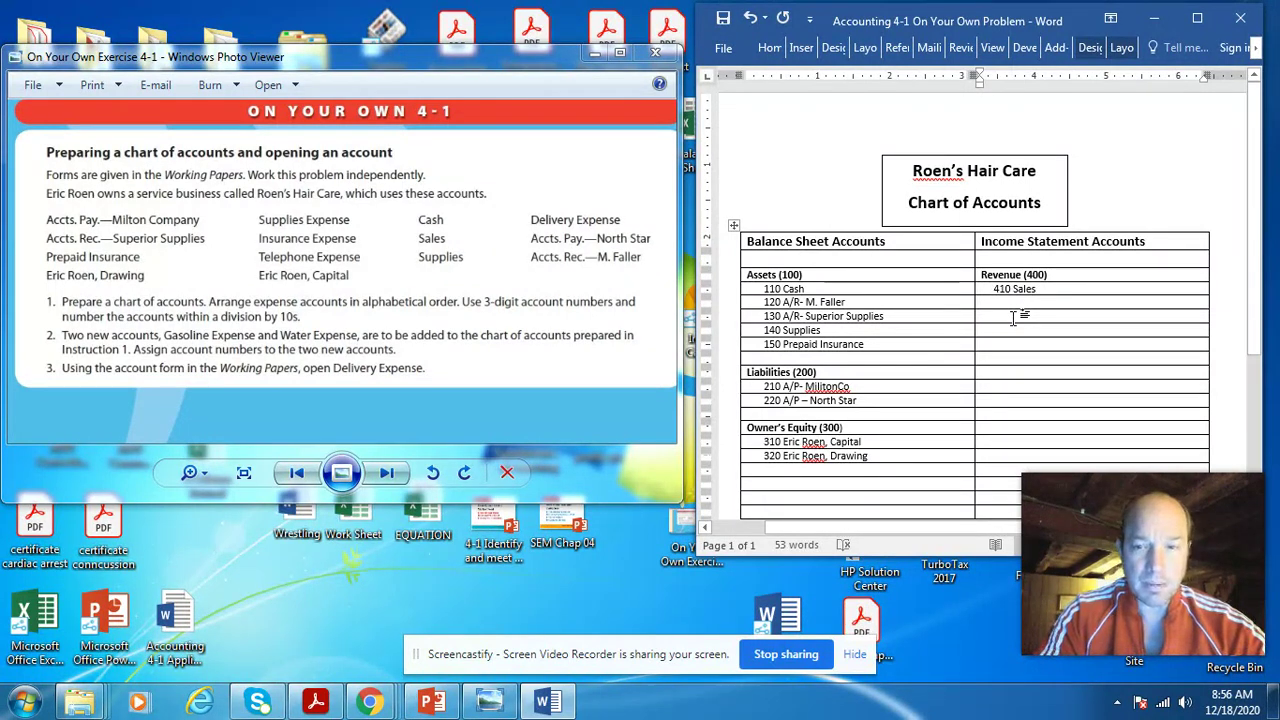
pyautogui.write('Expens')
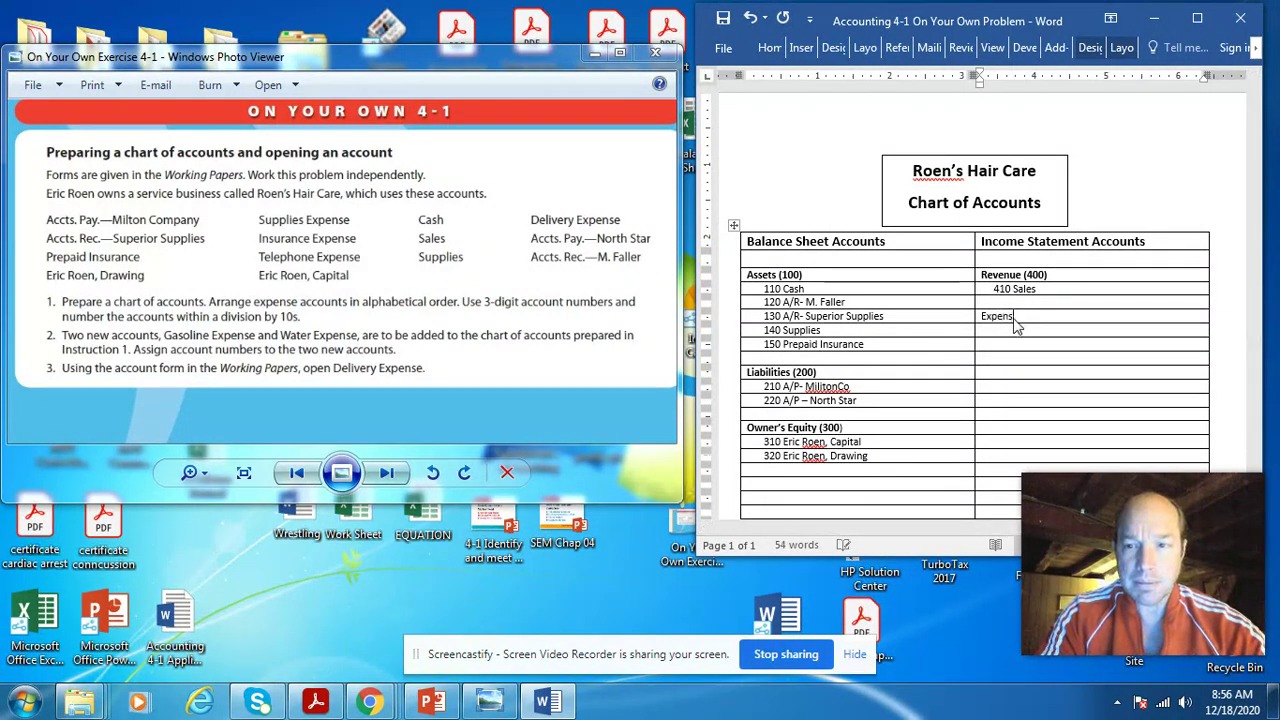
pyautogui.write('es (')
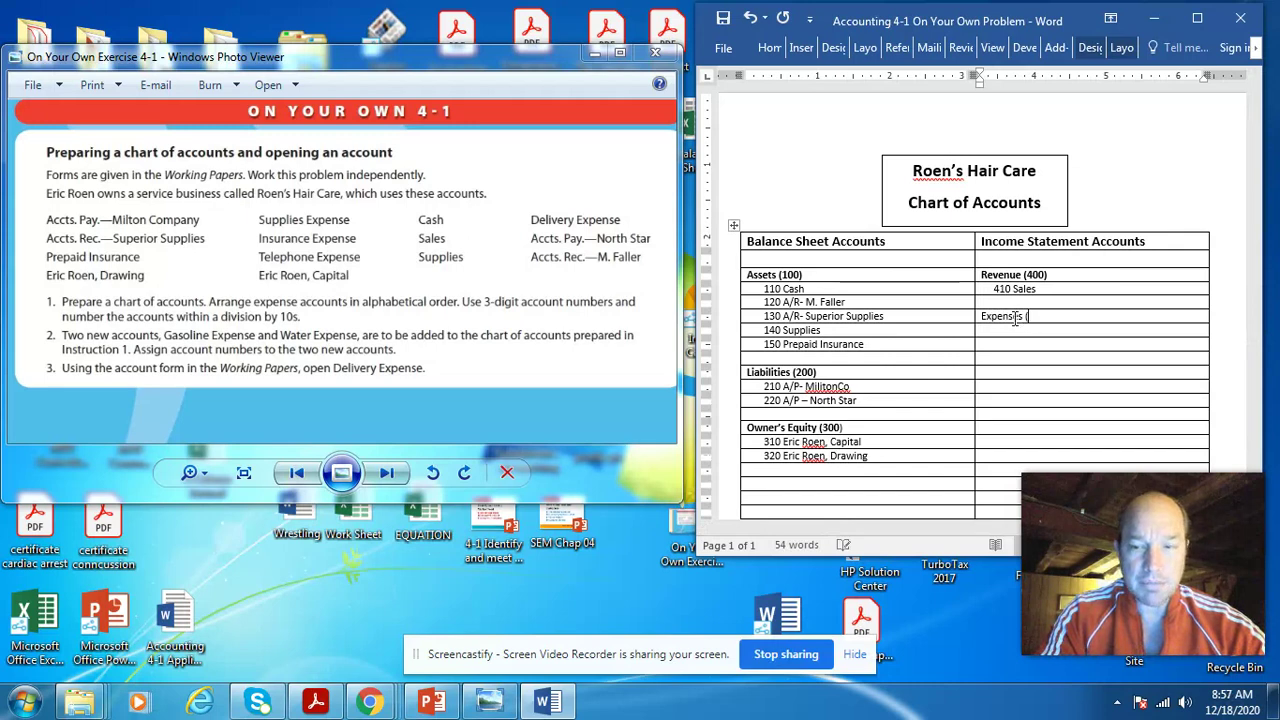
pyautogui.write('5')
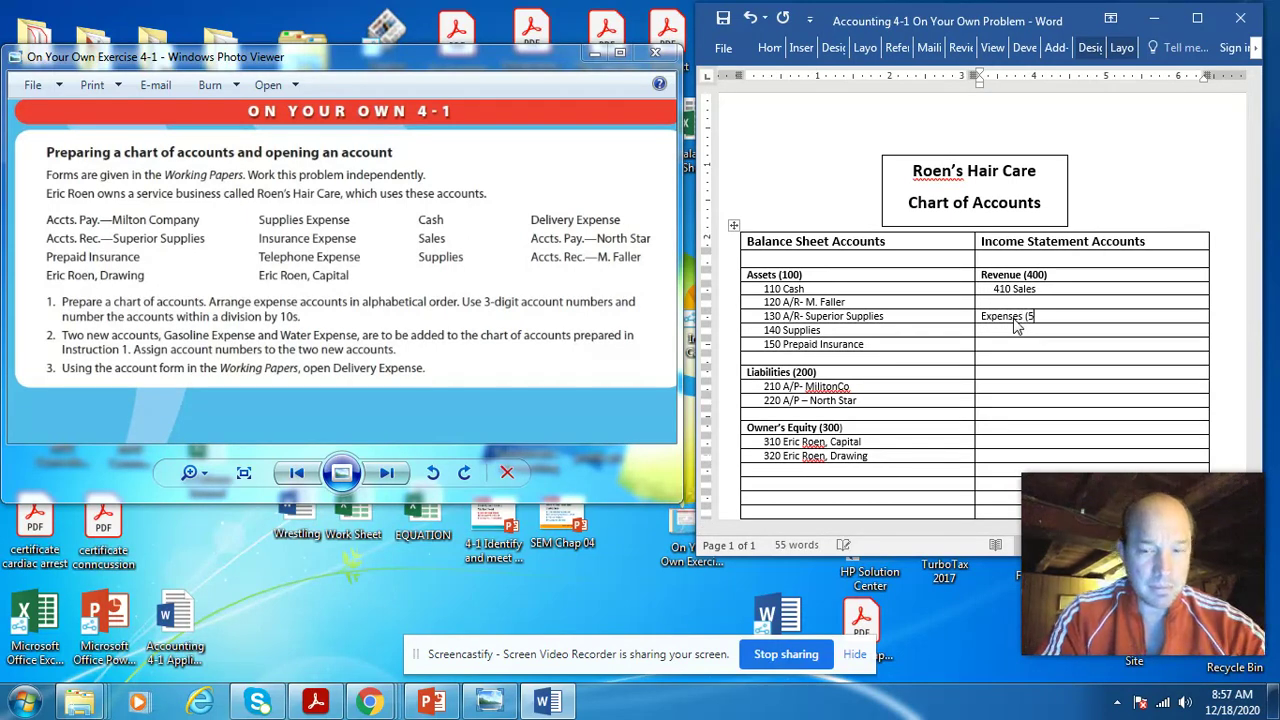
pyautogui.write('00)')
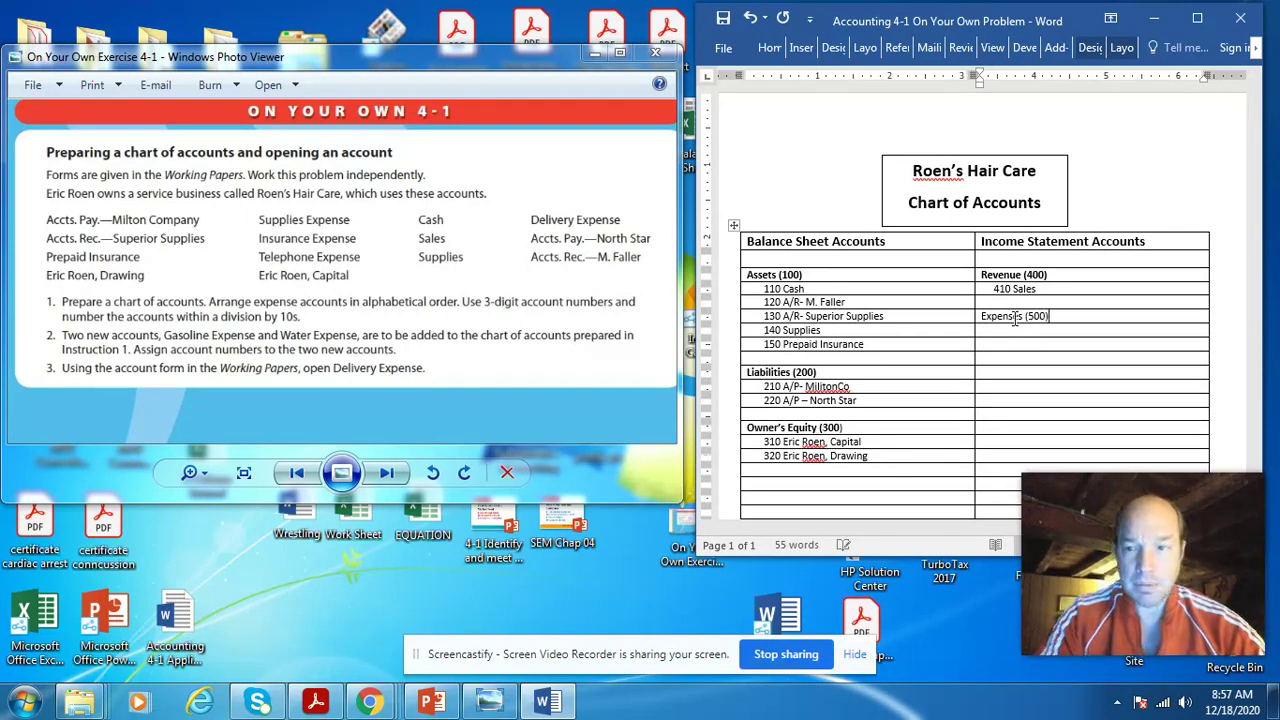
# Step: Make the whole Expenses (500) heading bold
pyautogui.doubleClick(1015, 318)
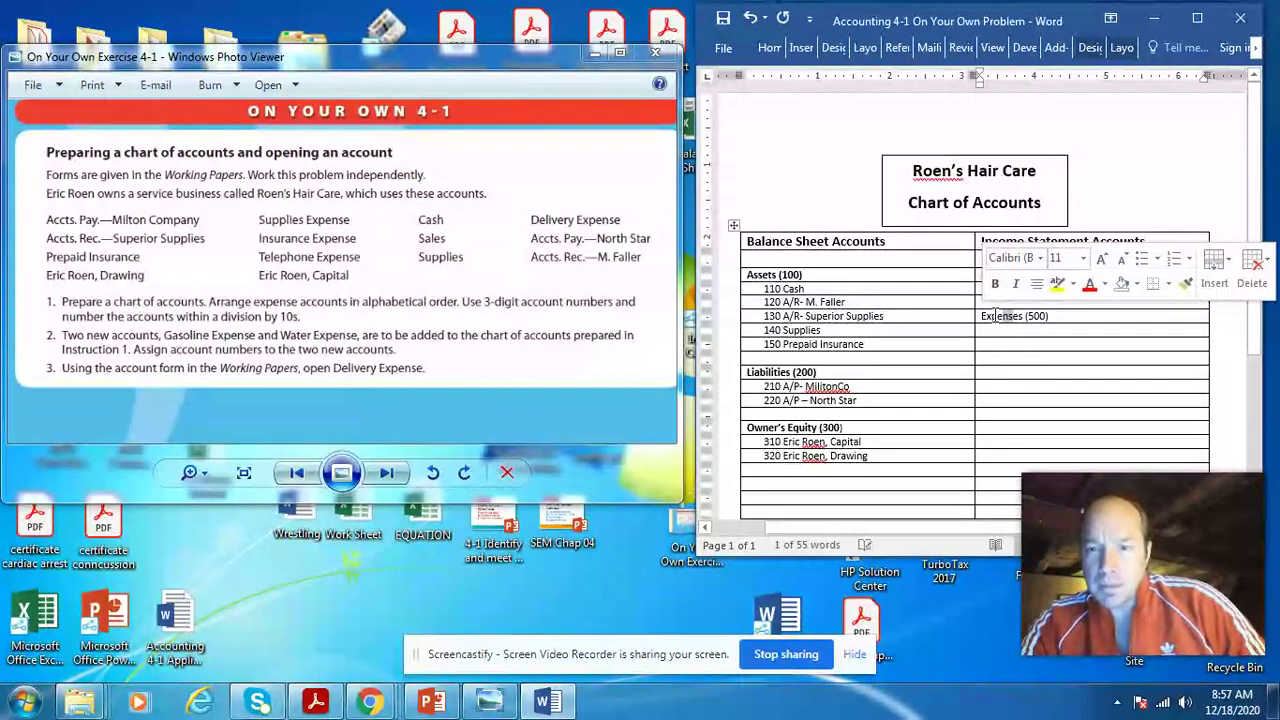
pyautogui.moveTo(983, 316); pyautogui.dragTo(1051, 322)
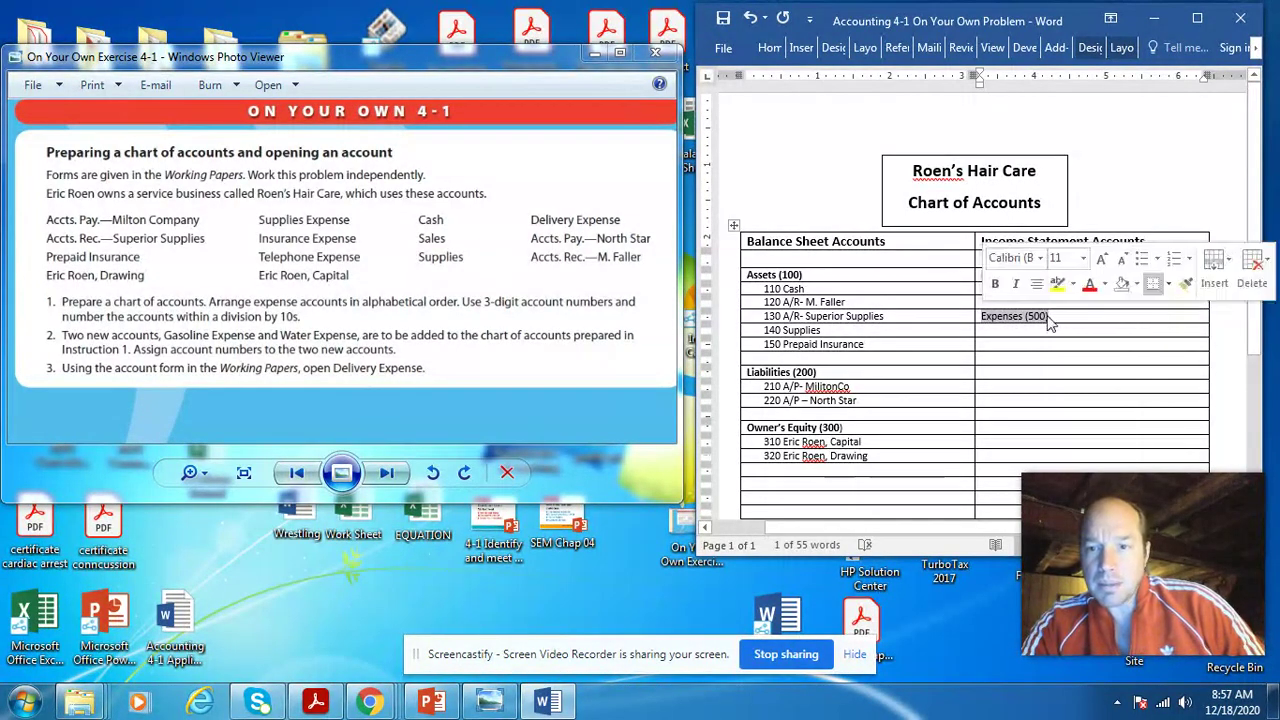
pyautogui.click(995, 285)
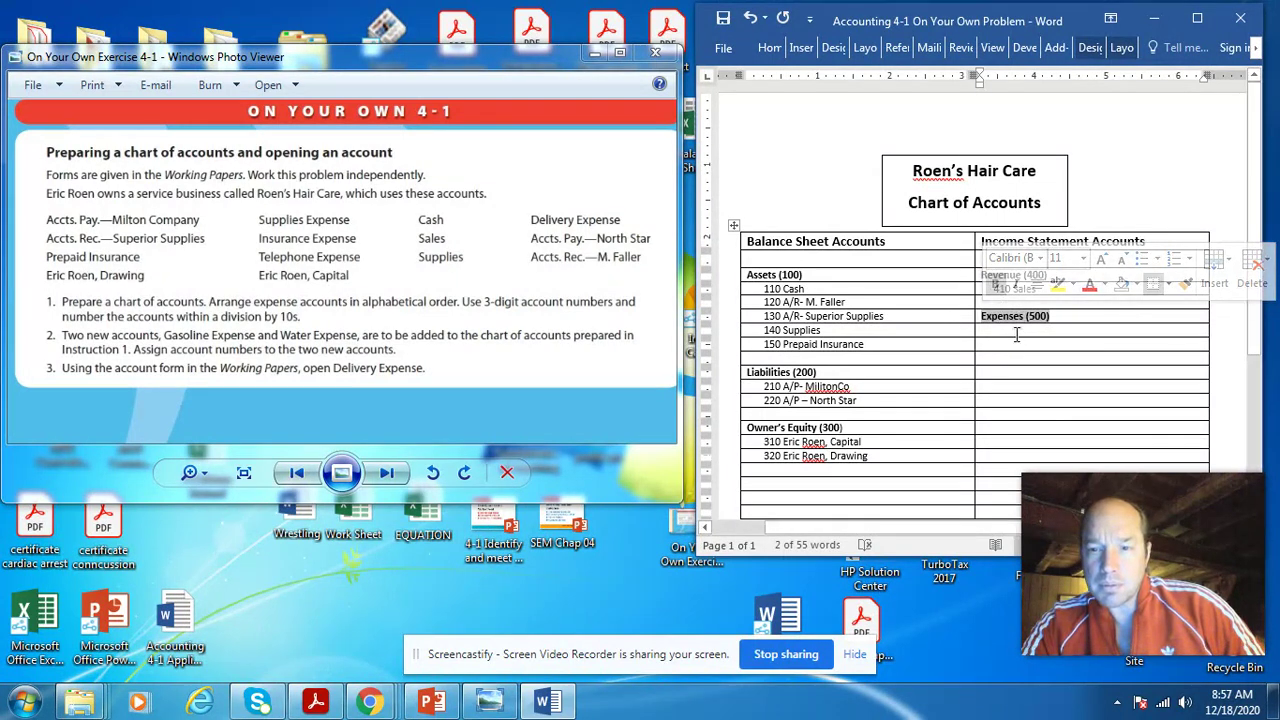
# Step: Enter the account "510 Delivery Expense" in the cell directly below Expenses (500)
pyautogui.click(1017, 337)
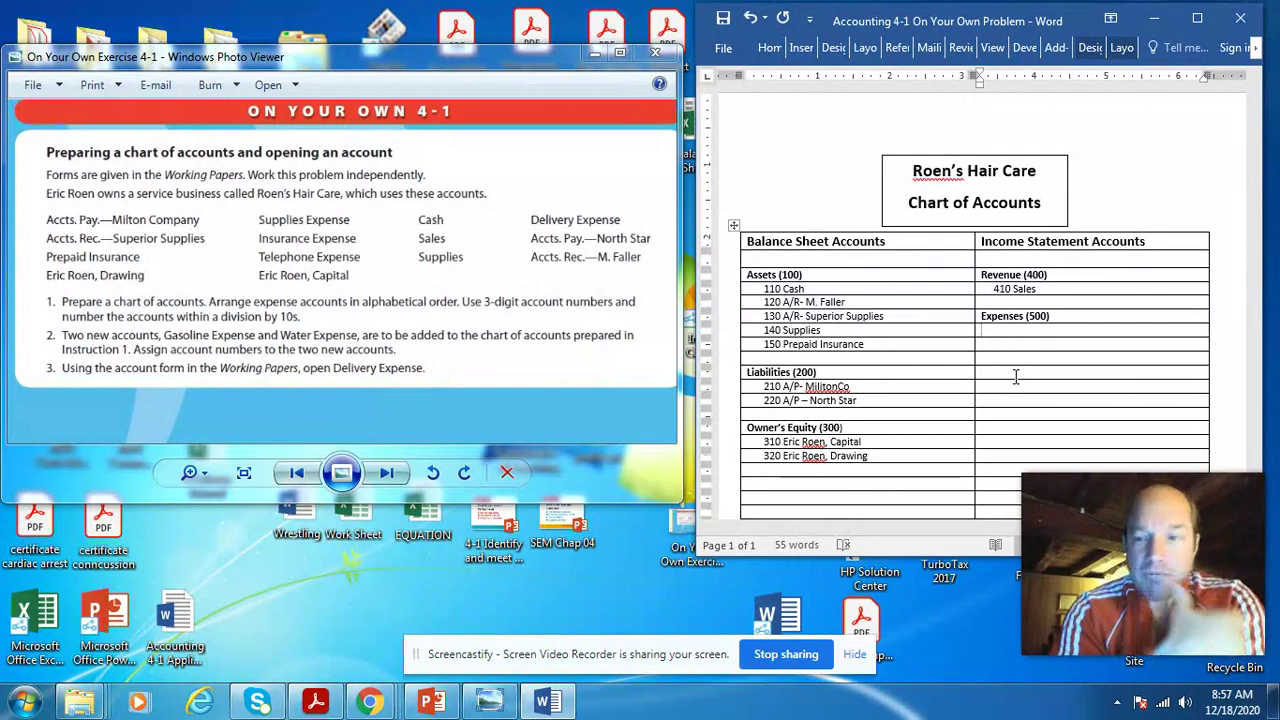
pyautogui.write('5')
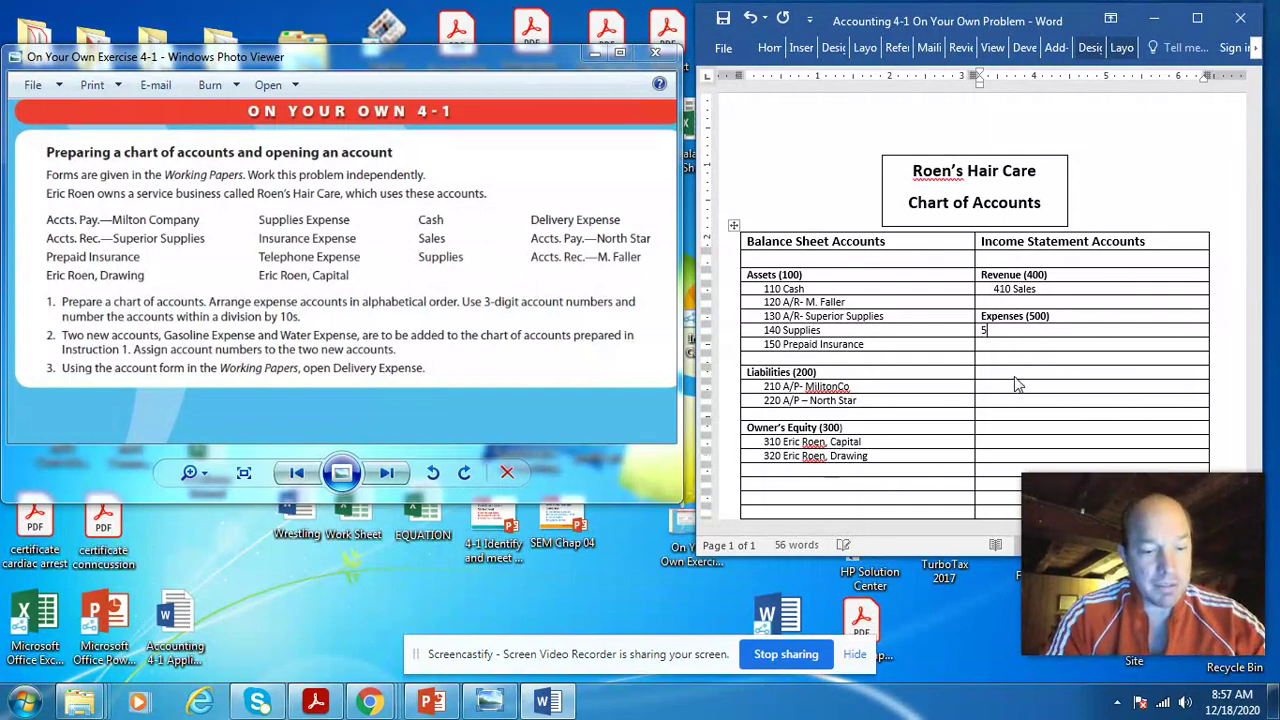
pyautogui.write('10 De')
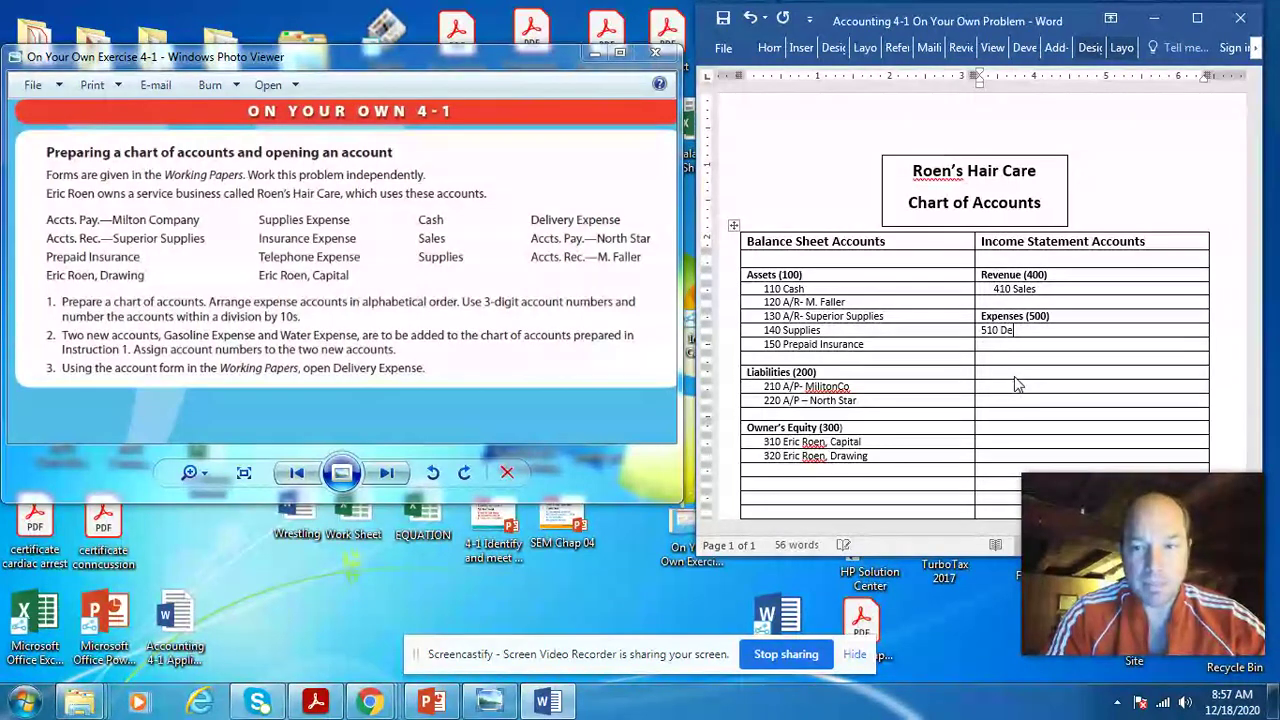
pyautogui.write('livery ')
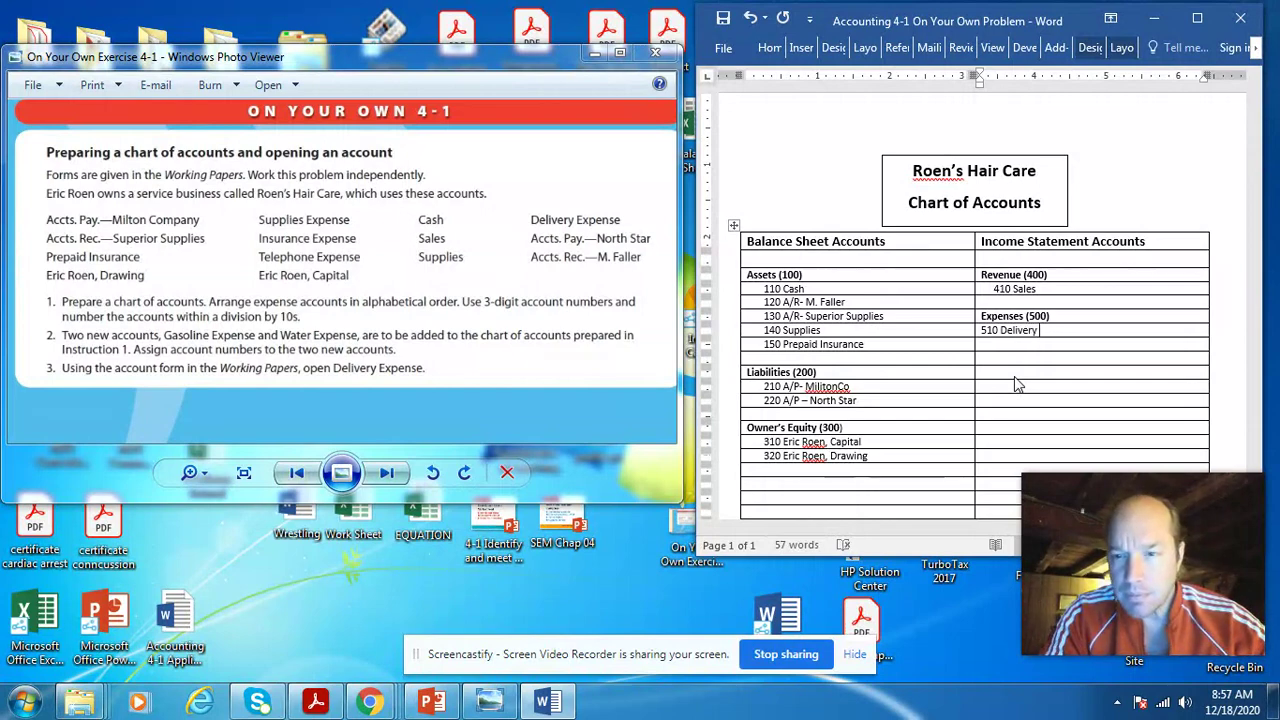
pyautogui.write('Expense')
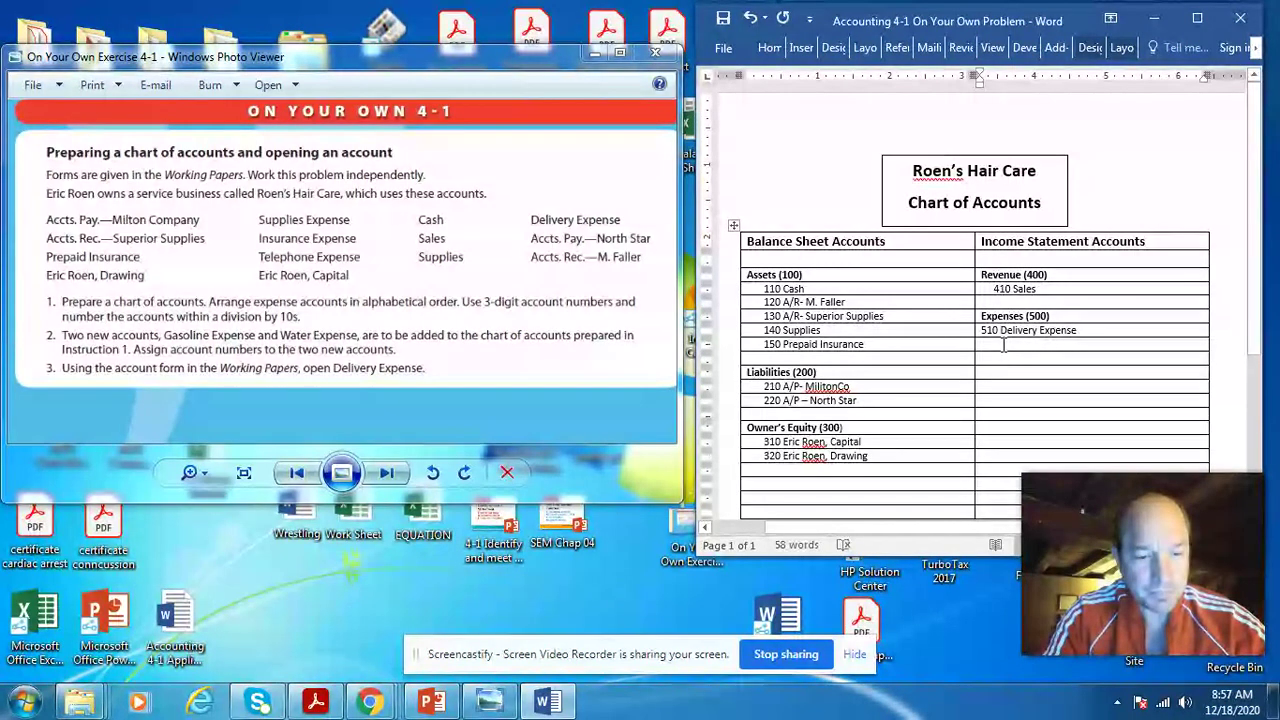
# Step: Enter the account "520 Insurance Expense" in the cell below 510 Delivery Expense
pyautogui.write('20')
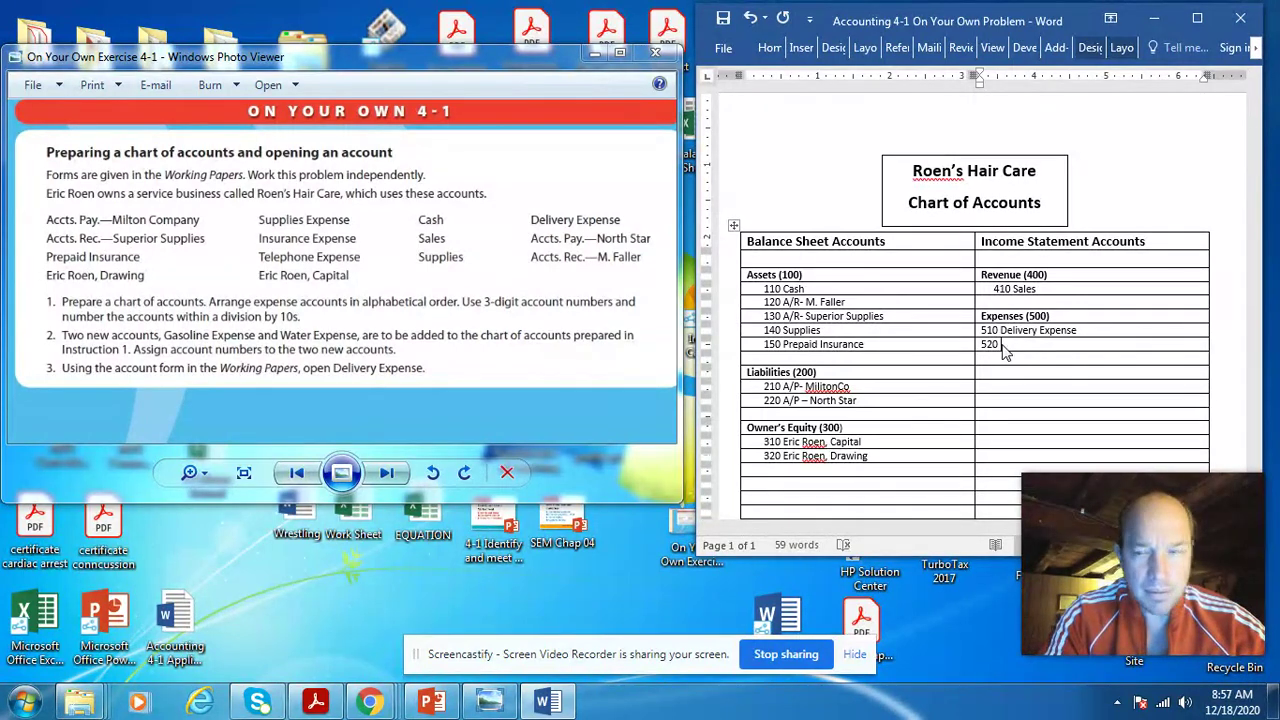
pyautogui.write(' Insura')
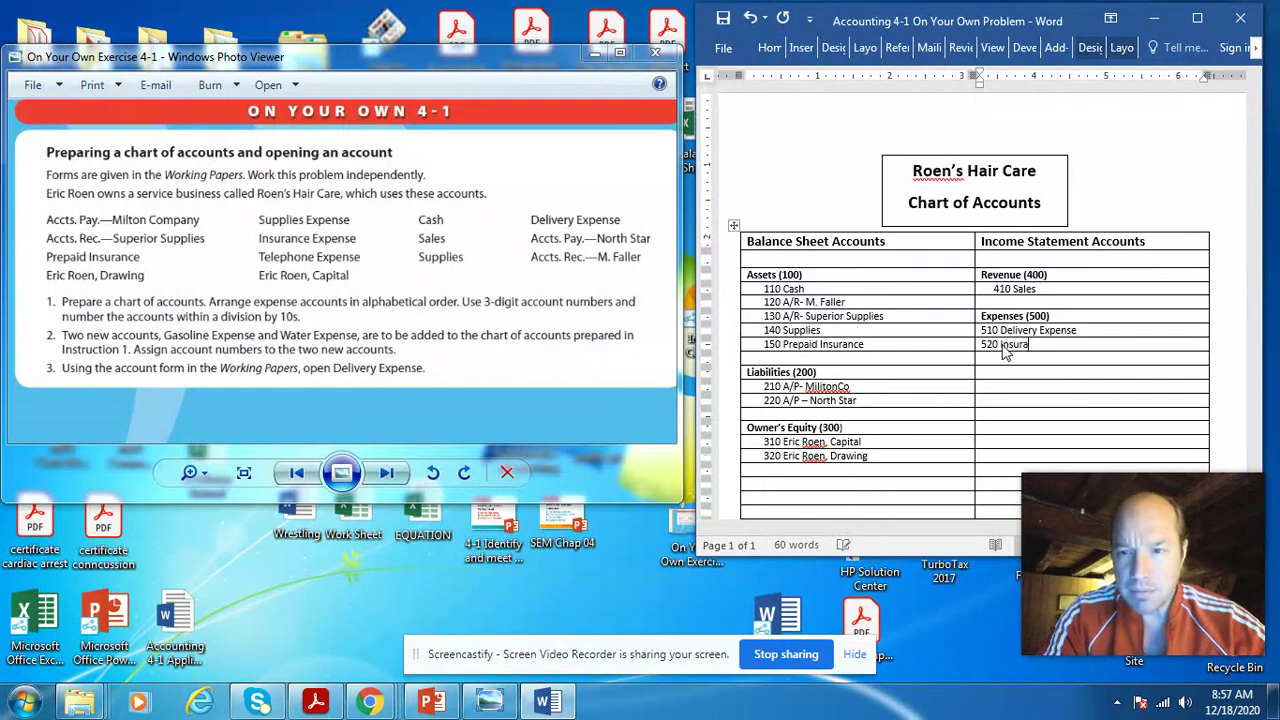
pyautogui.write('nce Es')
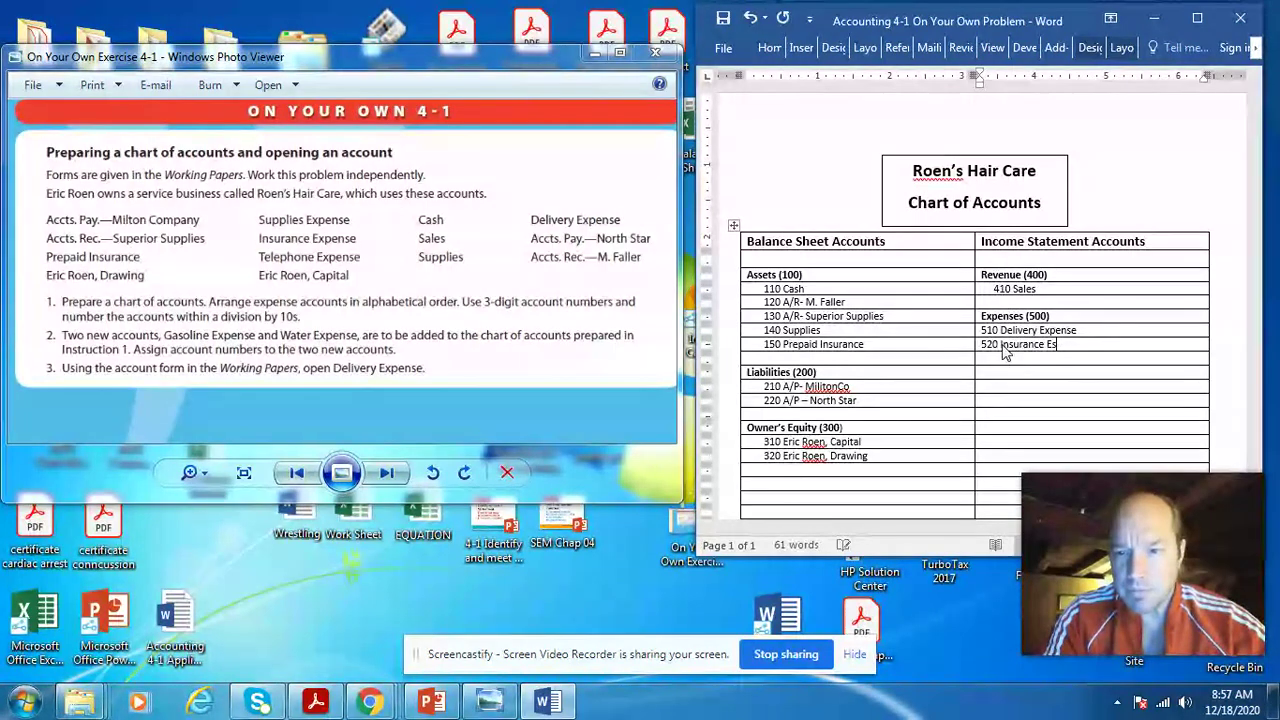
pyautogui.write('pens')
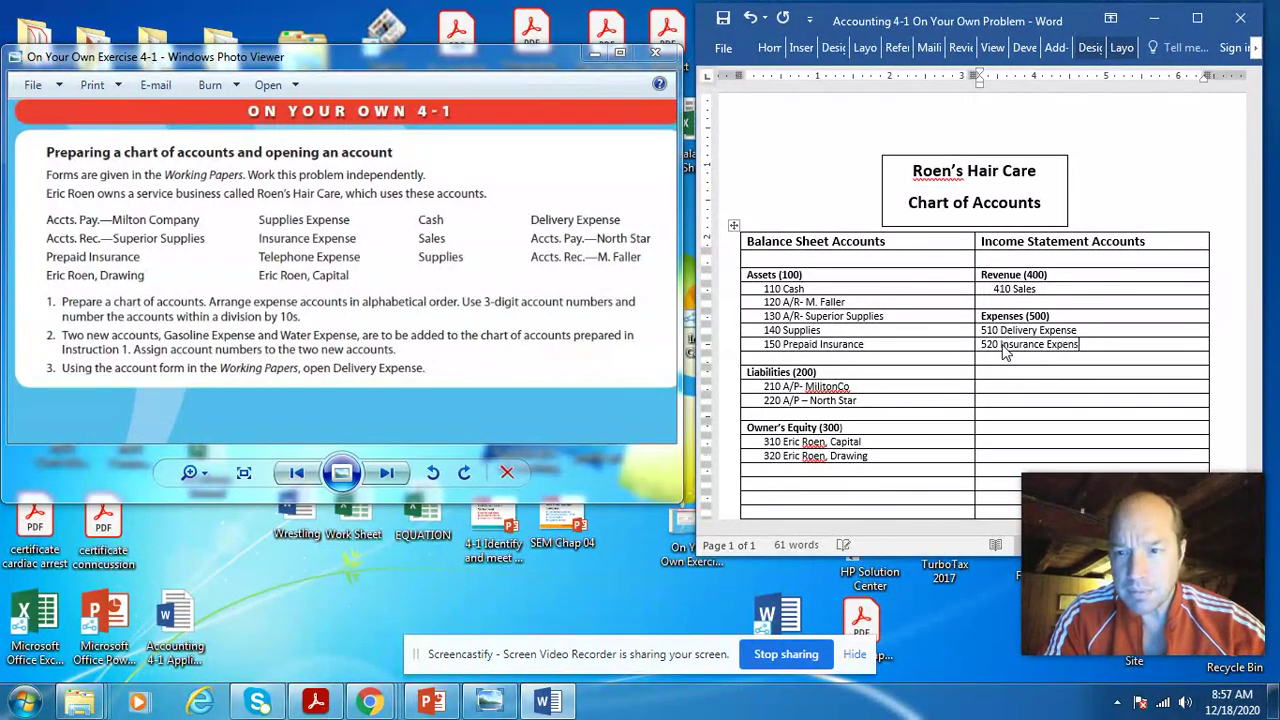
pyautogui.write('e')
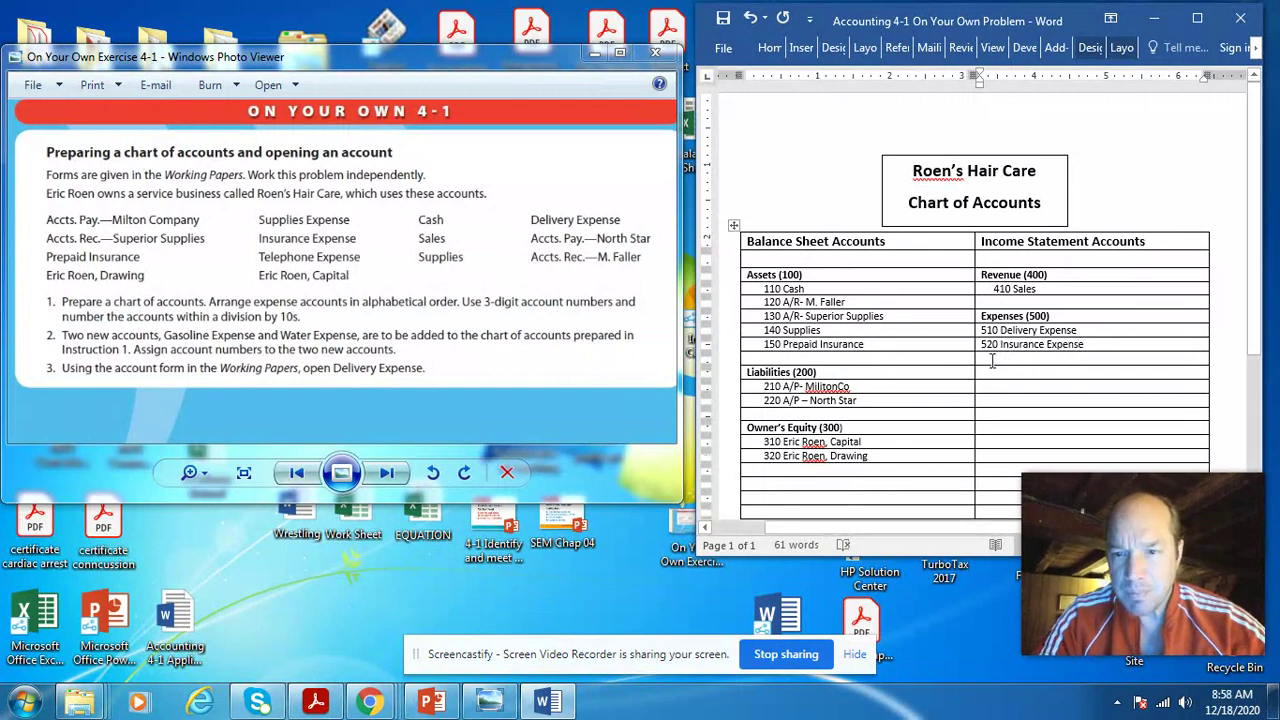
# Step: Enter the account "530 Supplies Expense" in the cell below 520 Insurance Expense
pyautogui.write('530')
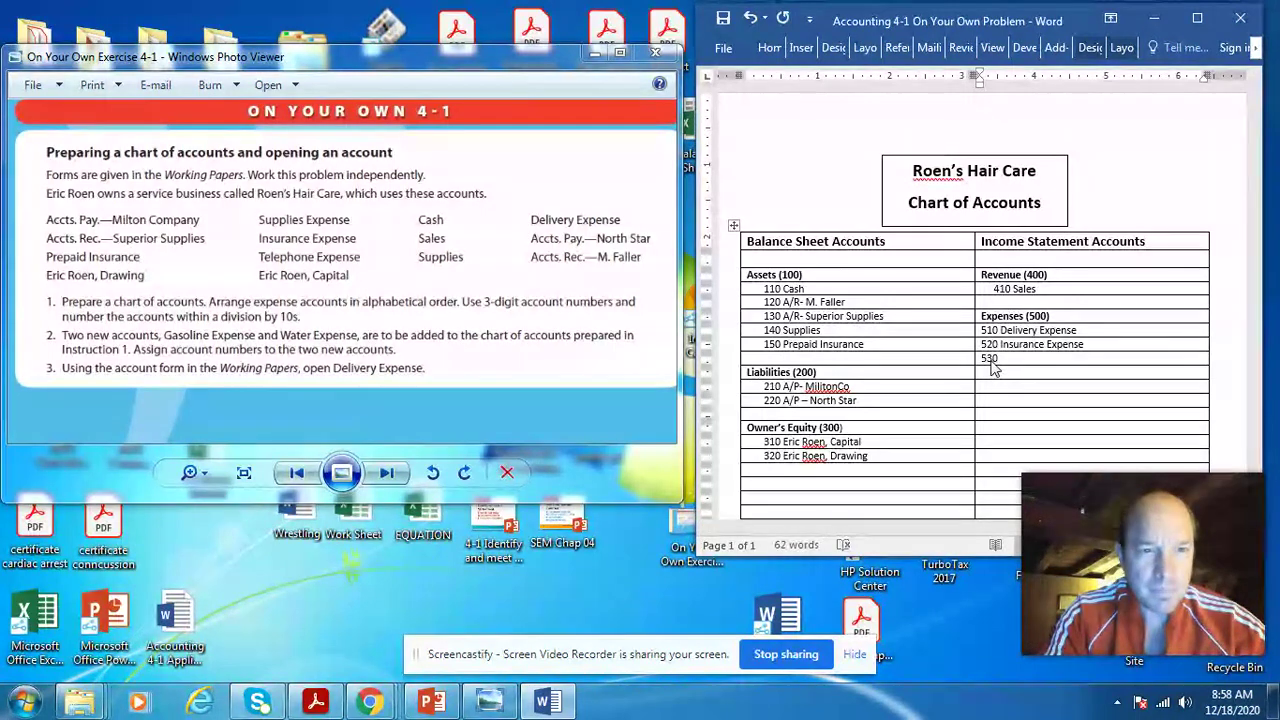
pyautogui.write(' Supp')
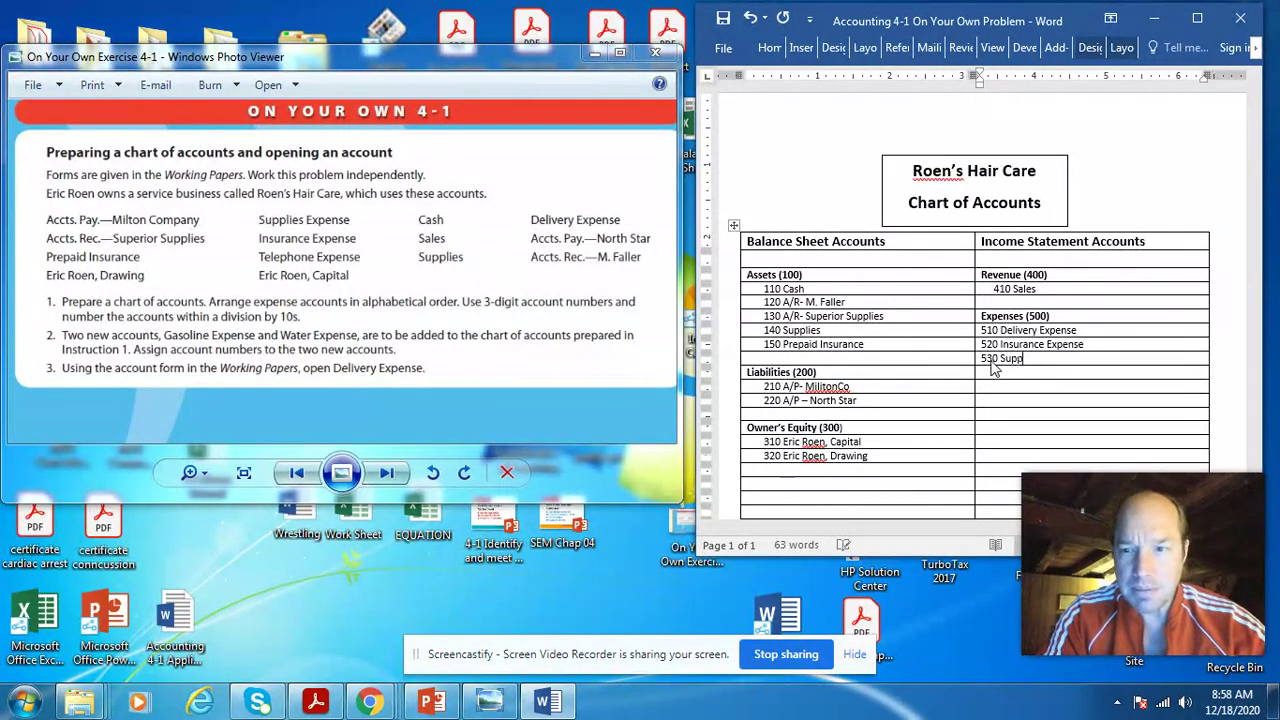
pyautogui.write('lies Esp')
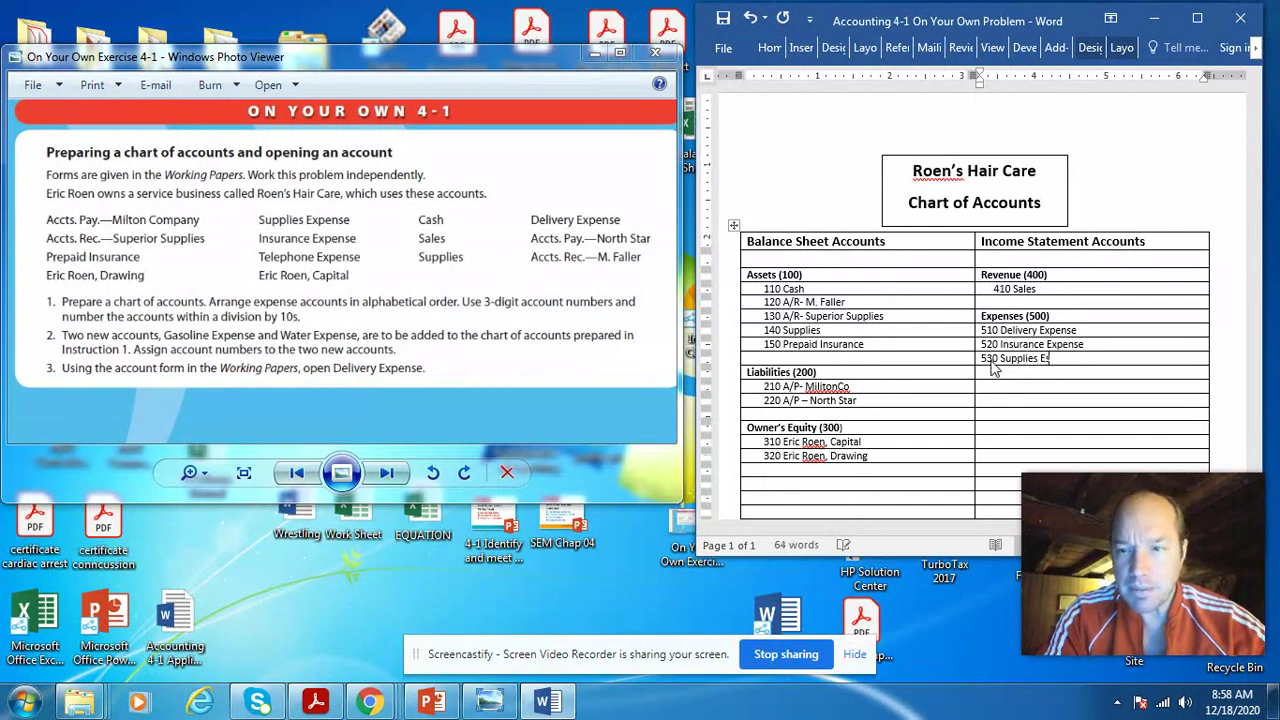
pyautogui.press('BackSpace')
pyautogui.press('BackSpace')
pyautogui.write('xpense')
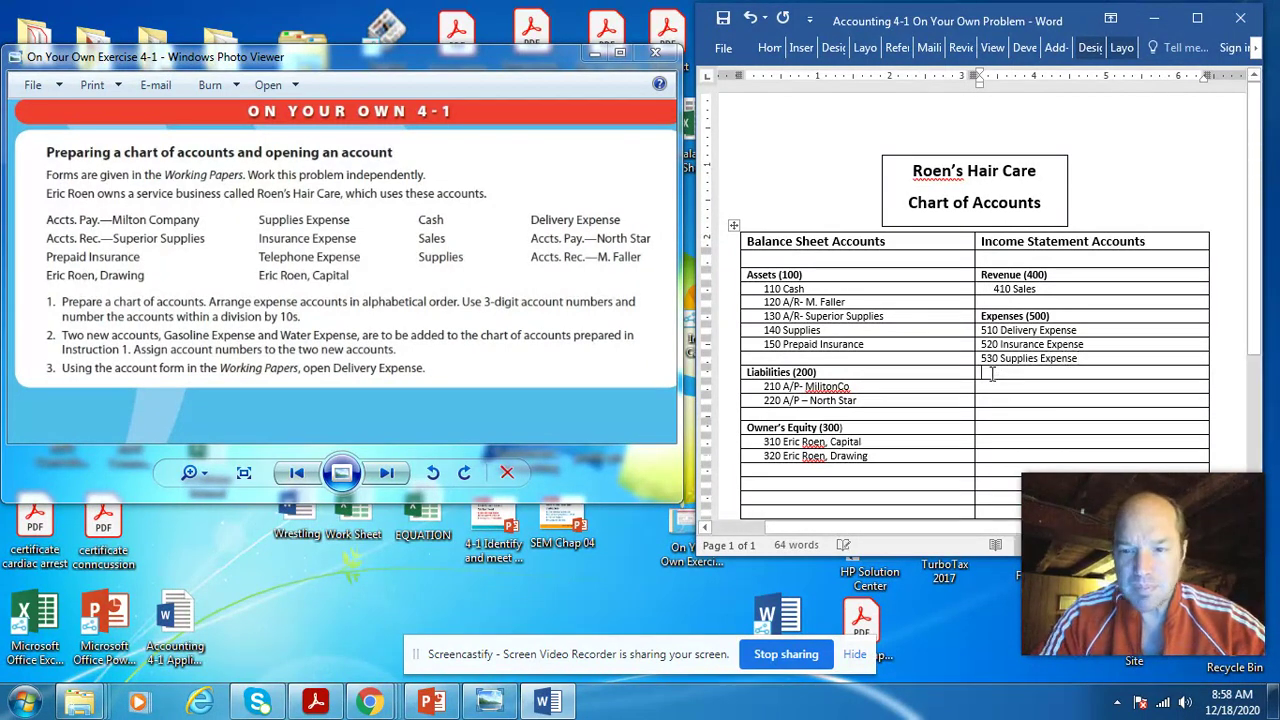
# Step: Enter the account "540 Telephone Expense" in the cell below 530 Supplies Expense
pyautogui.click(992, 374)
pyautogui.write('540')
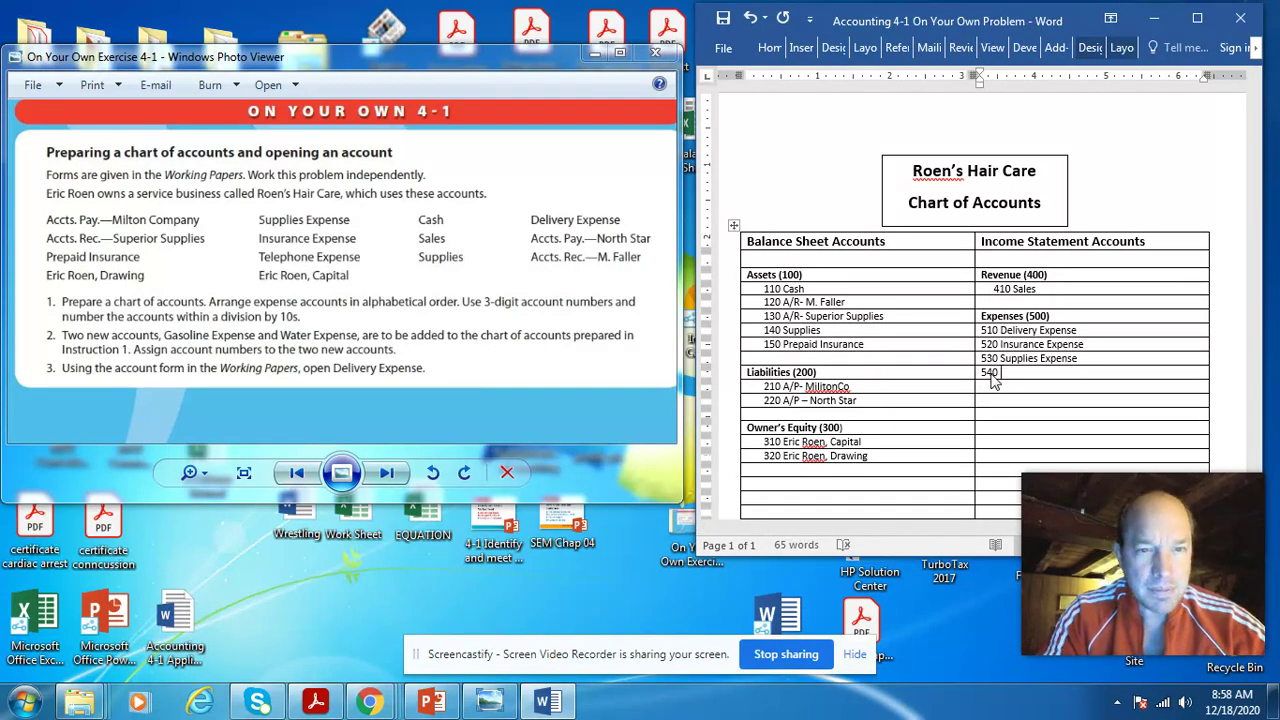
pyautogui.write(' Telep')
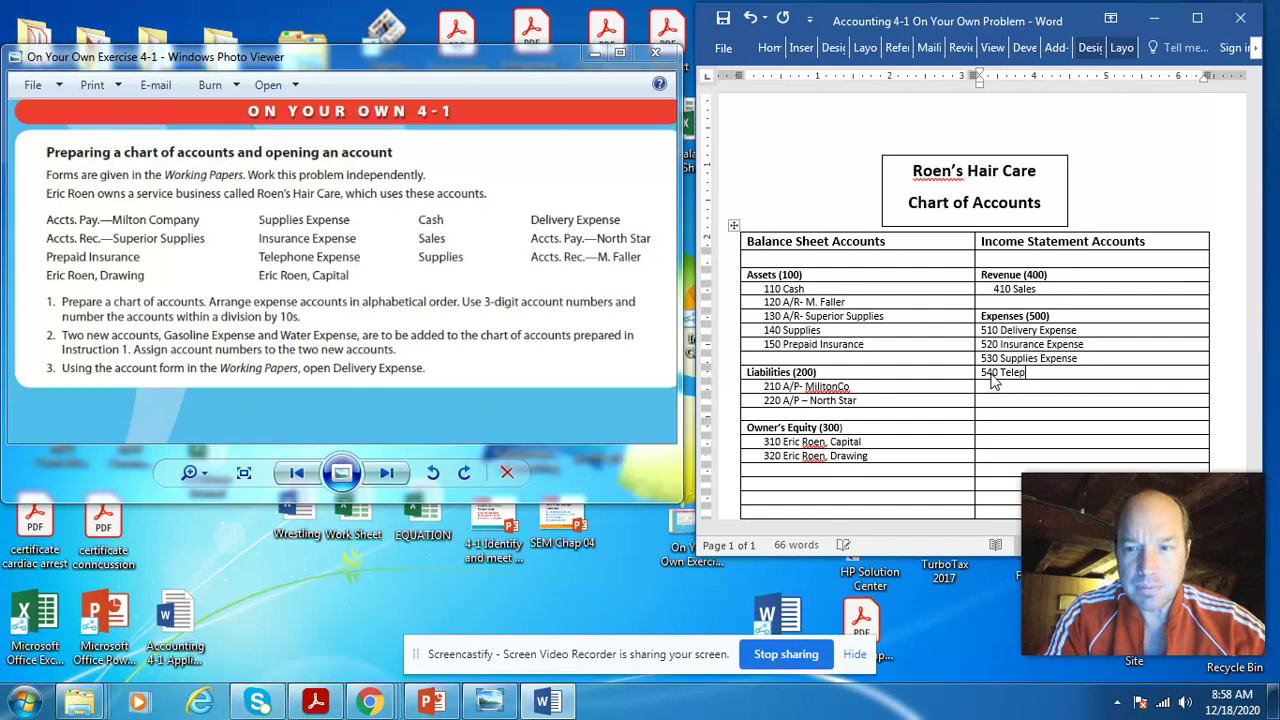
pyautogui.write('hone Expense')
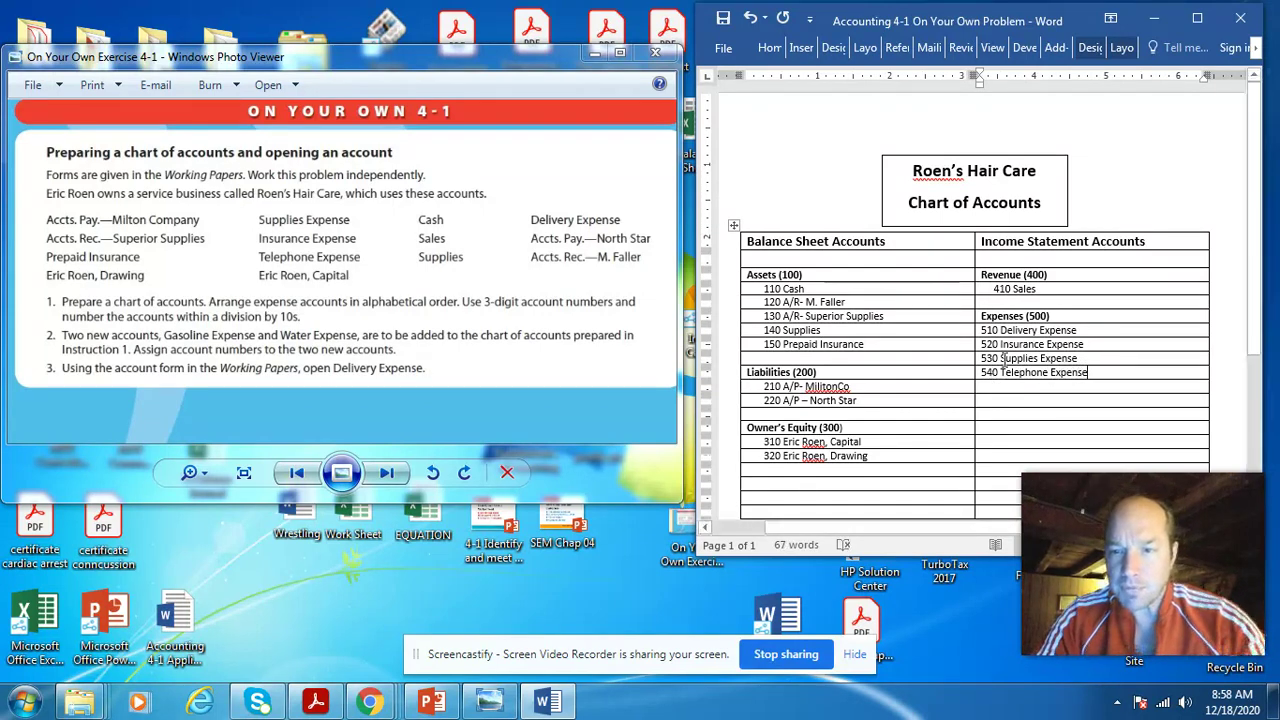
# Step: Indent the four expense accounts, 510 through 540, under the Expenses (500) heading to line up with 410 Sales
pyautogui.moveTo(984, 328); pyautogui.dragTo(1078, 370)
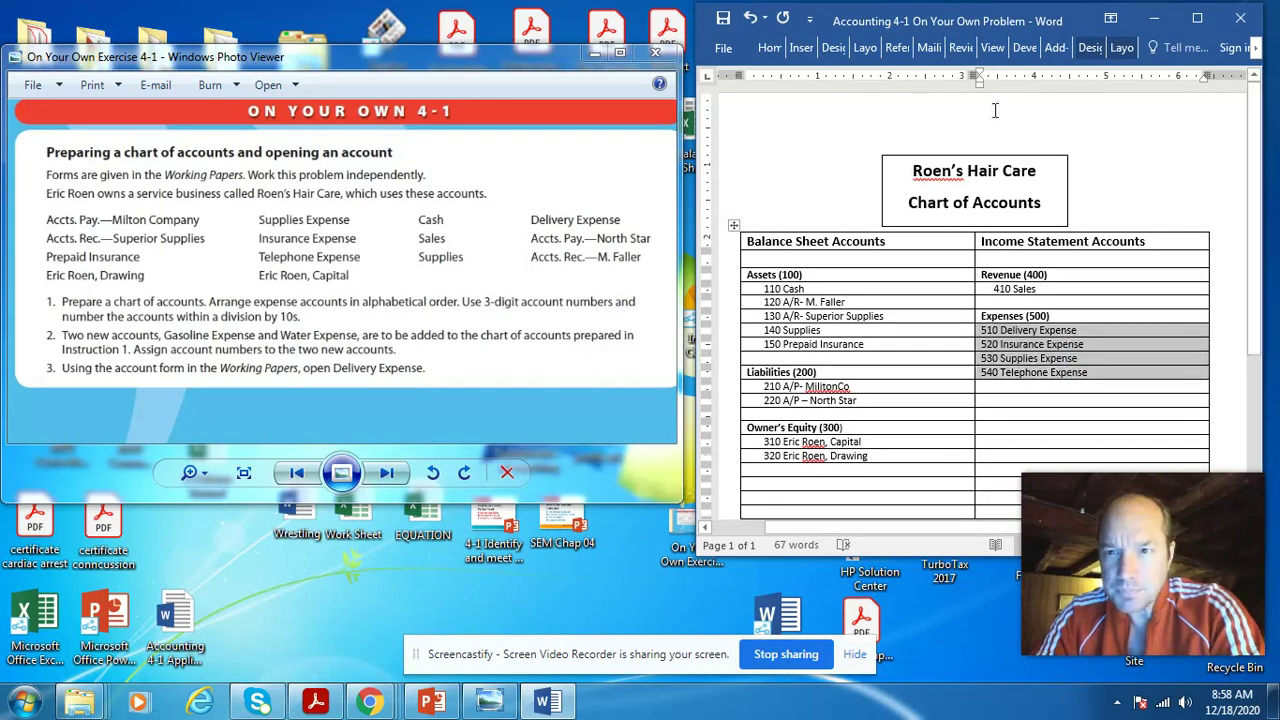
pyautogui.moveTo(980, 82); pyautogui.dragTo(993, 89)
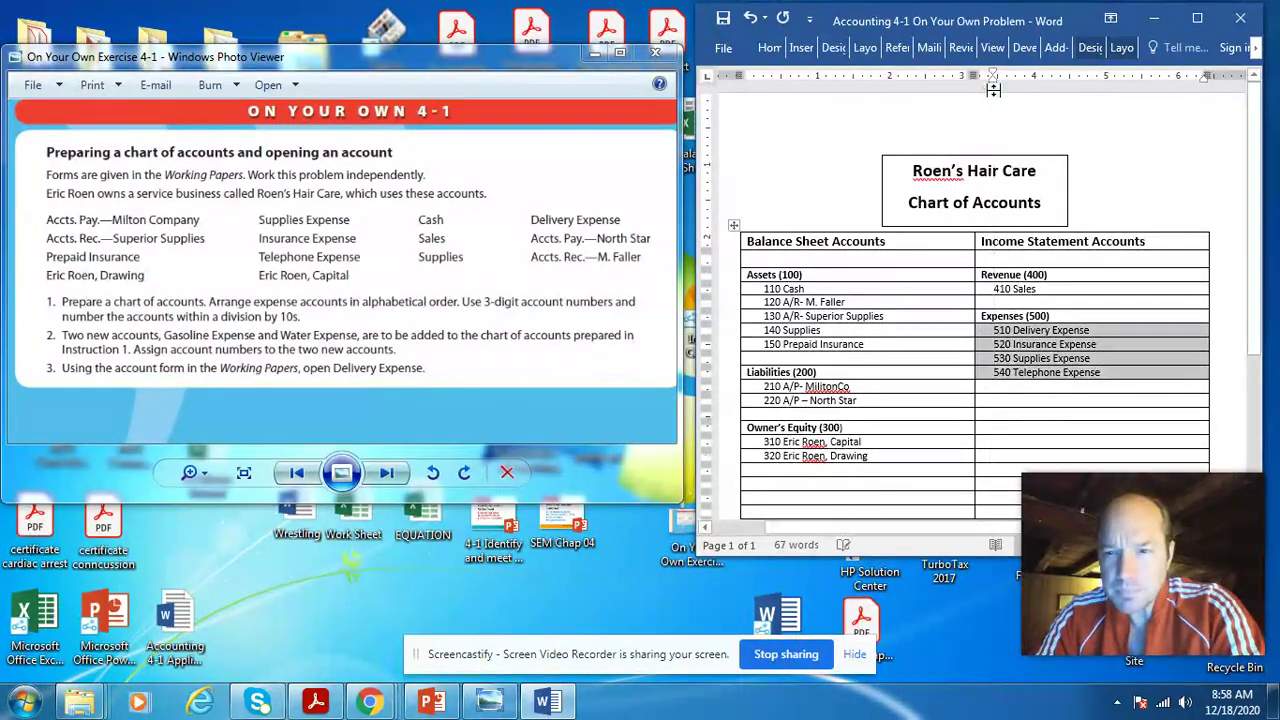
pyautogui.click(1044, 388)
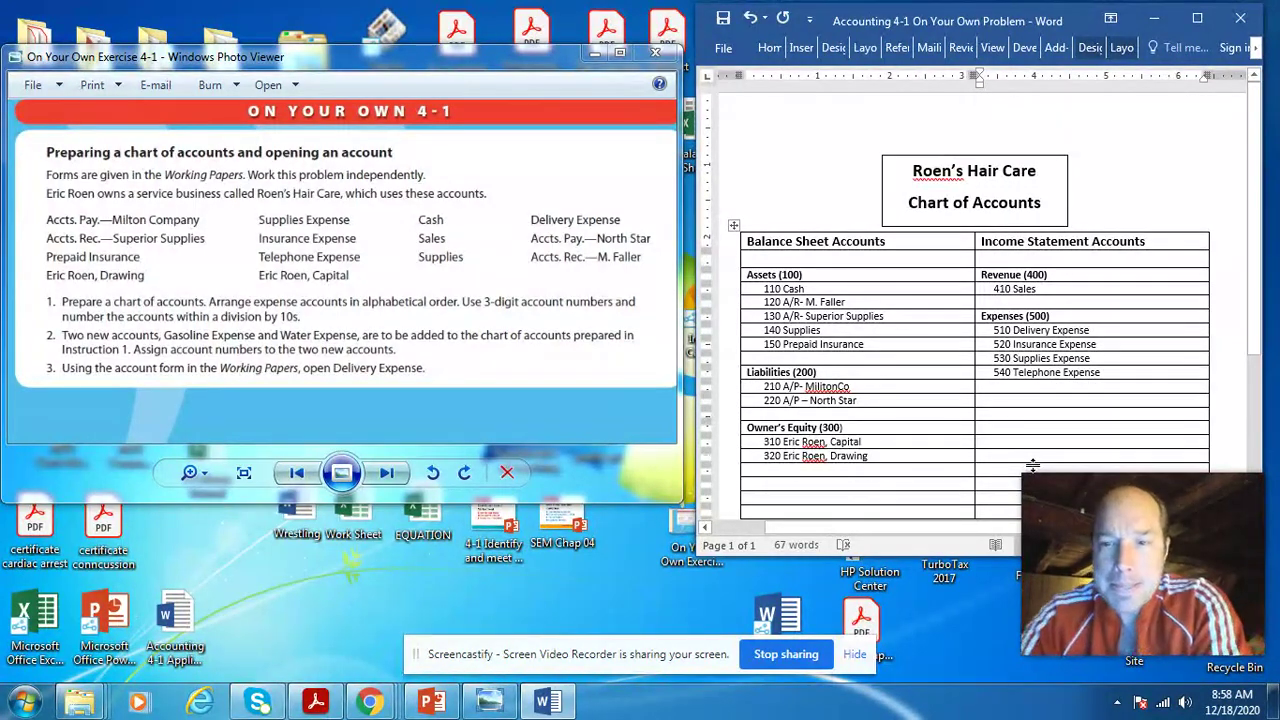
# Step: Save the document and enter the account "515 Gasoline Expense" in the Income Statement Accounts cell beside the 310 Capital account
pyautogui.click(724, 18)
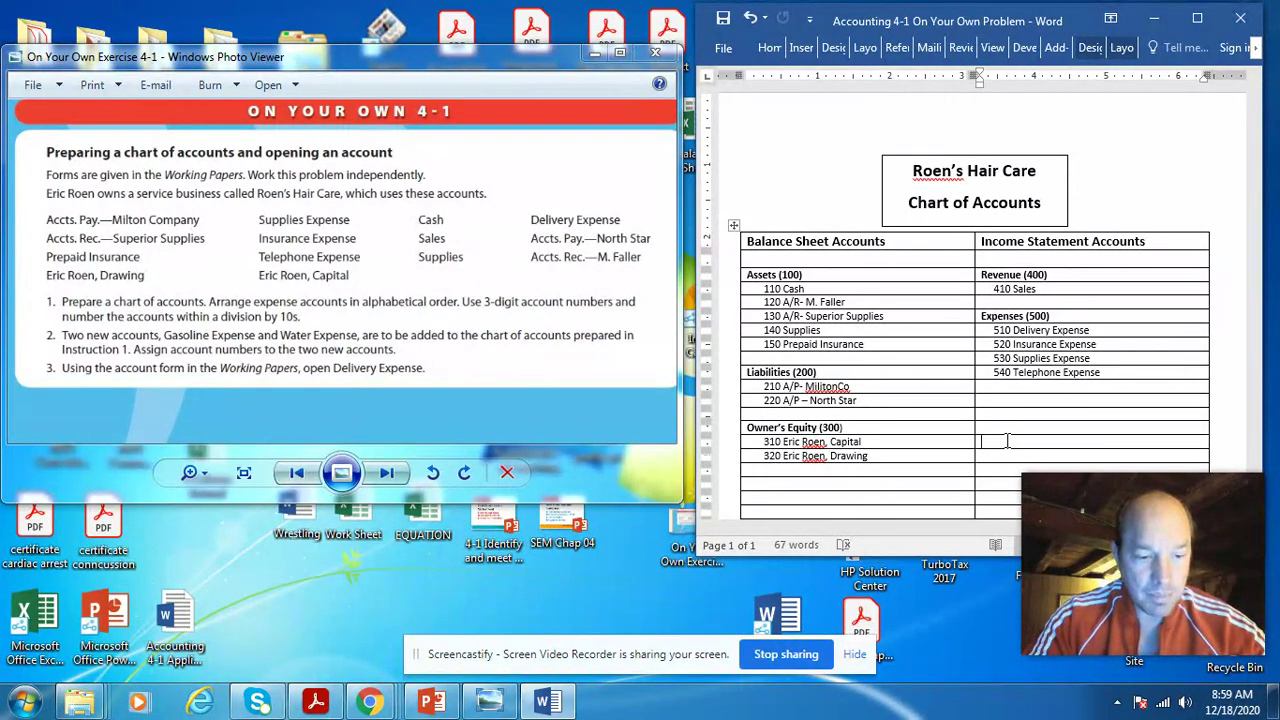
pyautogui.write('515')
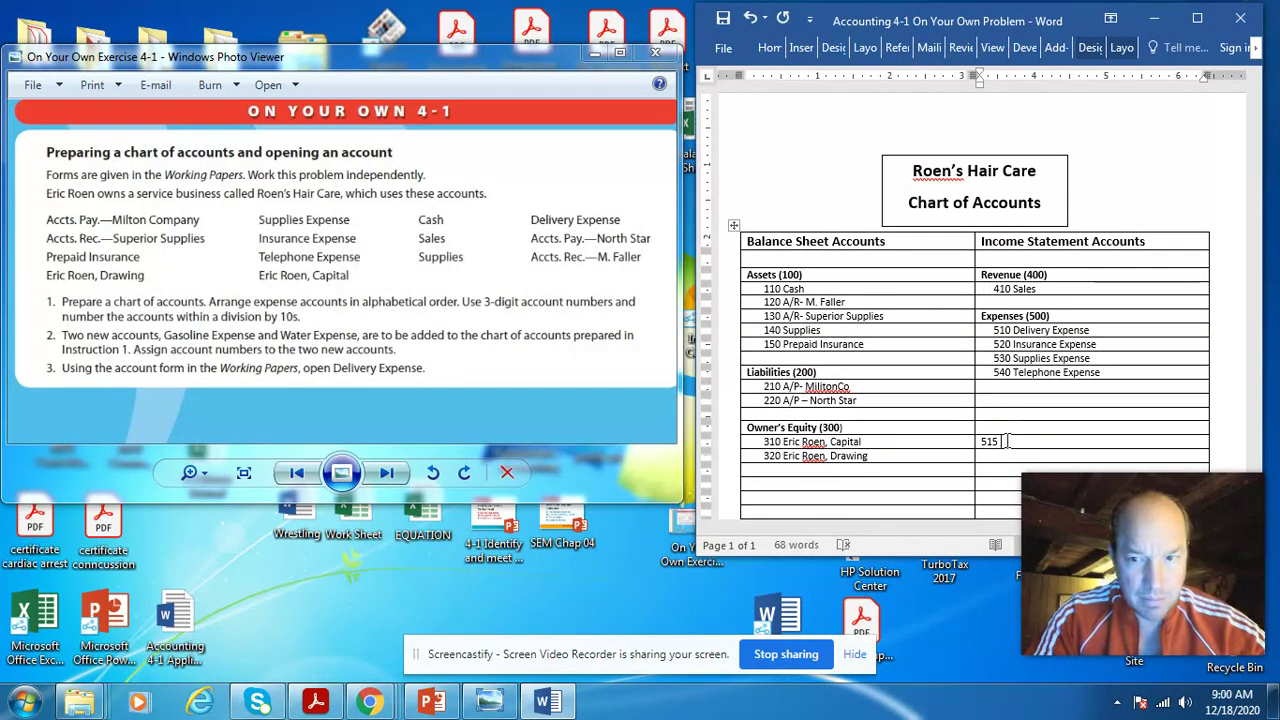
pyautogui.write(' Gaso')
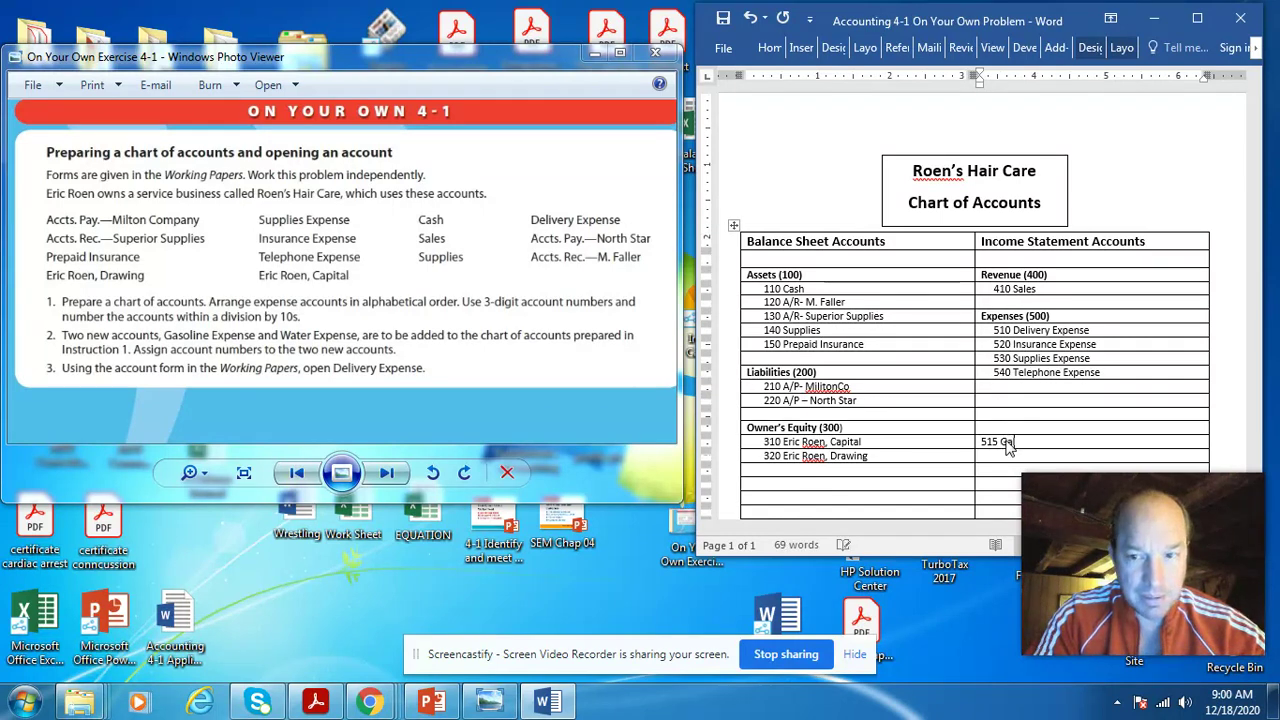
pyautogui.write('line ')
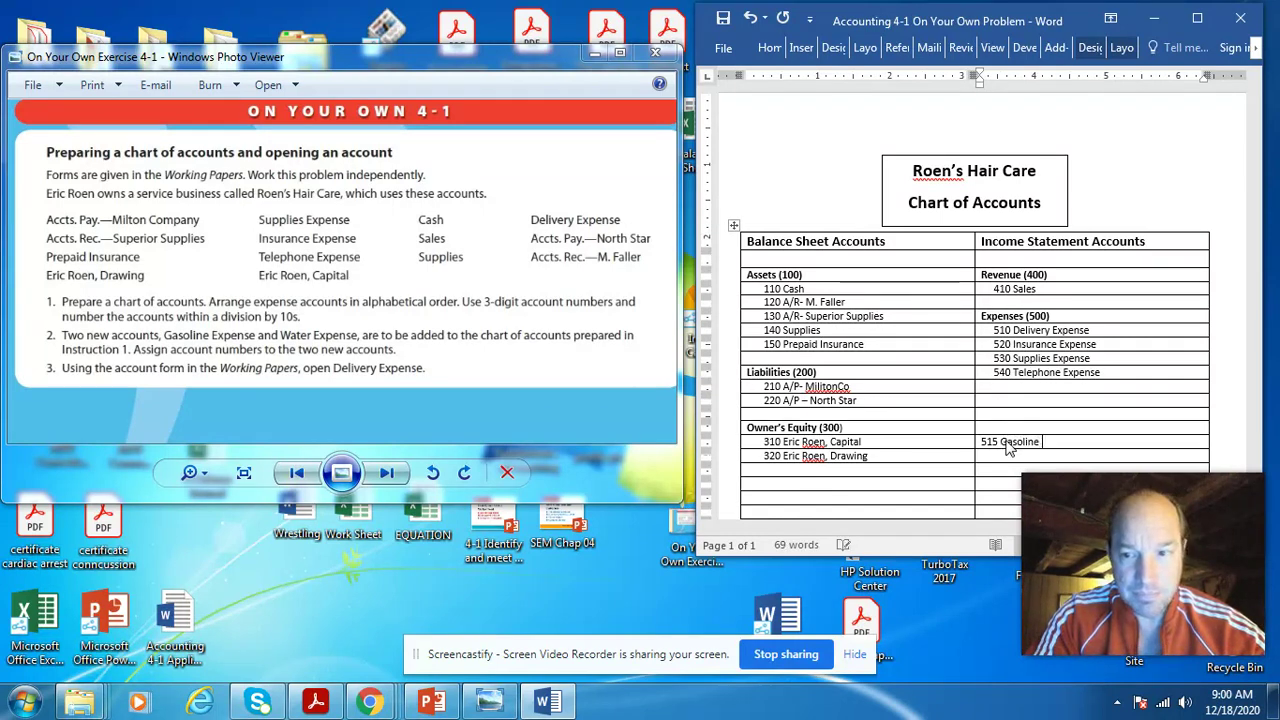
pyautogui.write('Expense')
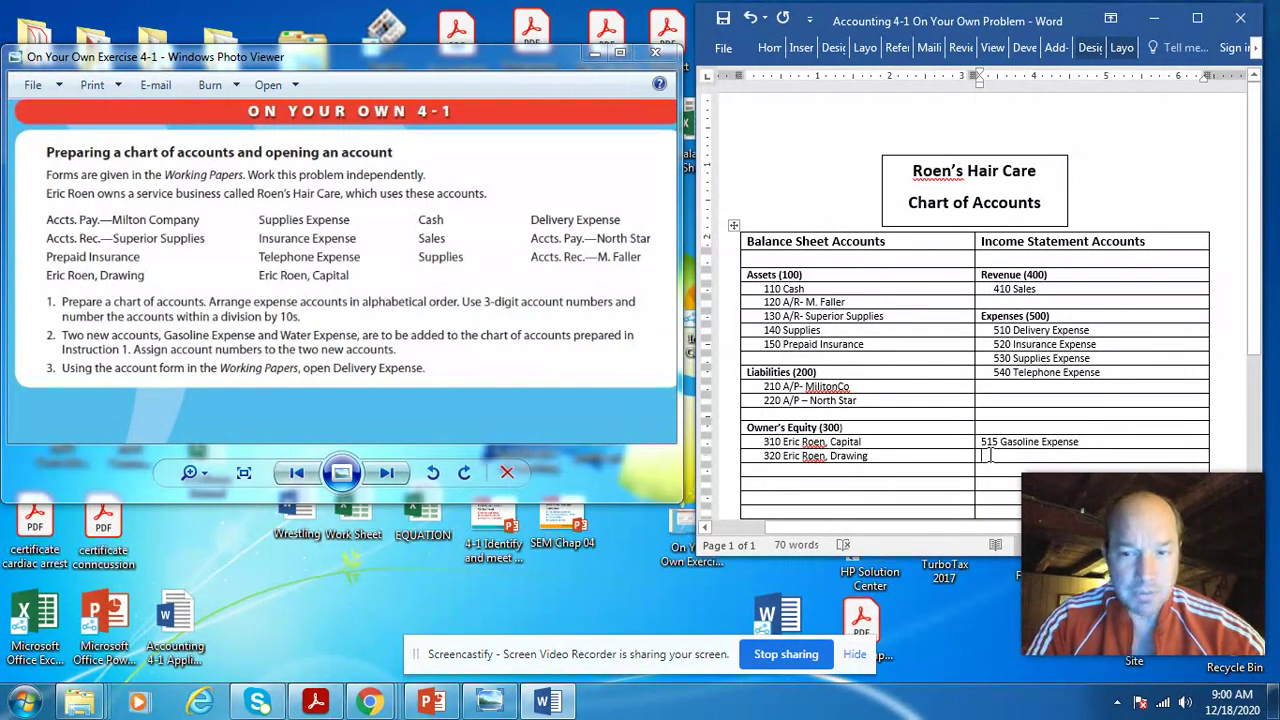
# Step: Enter the account "550 Water Expense" in the cell below 515 Gasoline Expense
pyautogui.write('550')
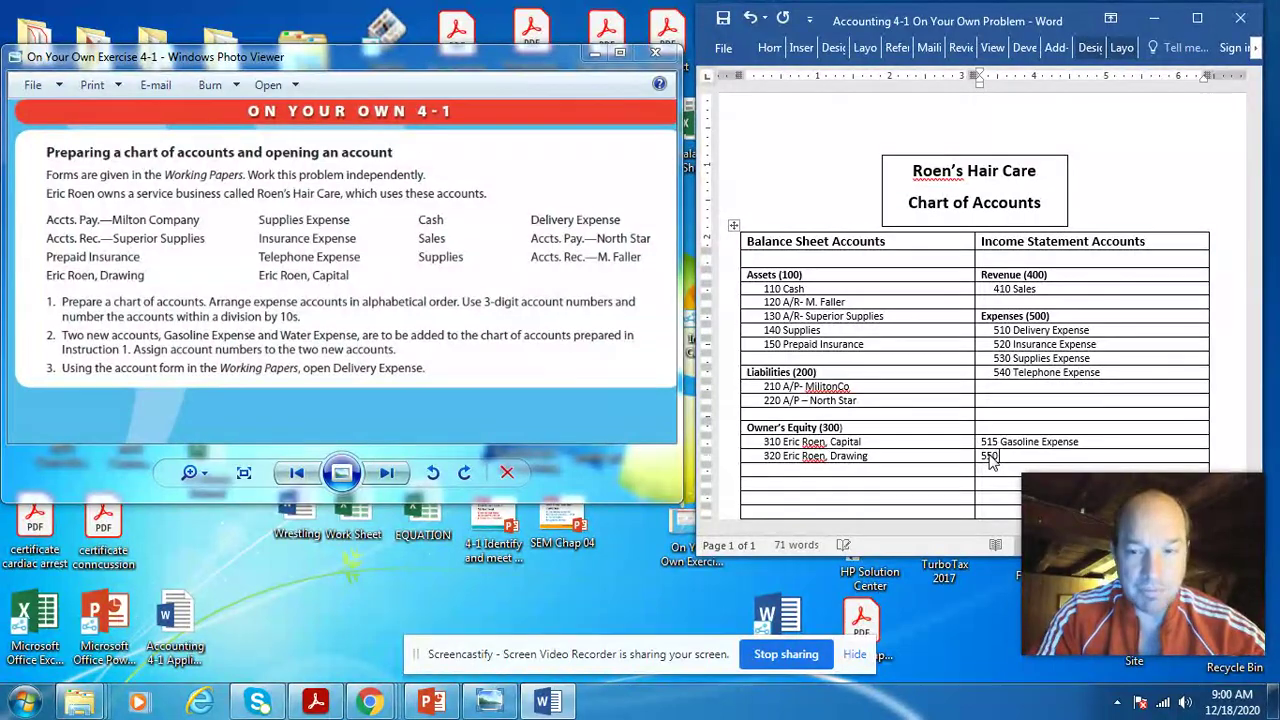
pyautogui.write(' Water')
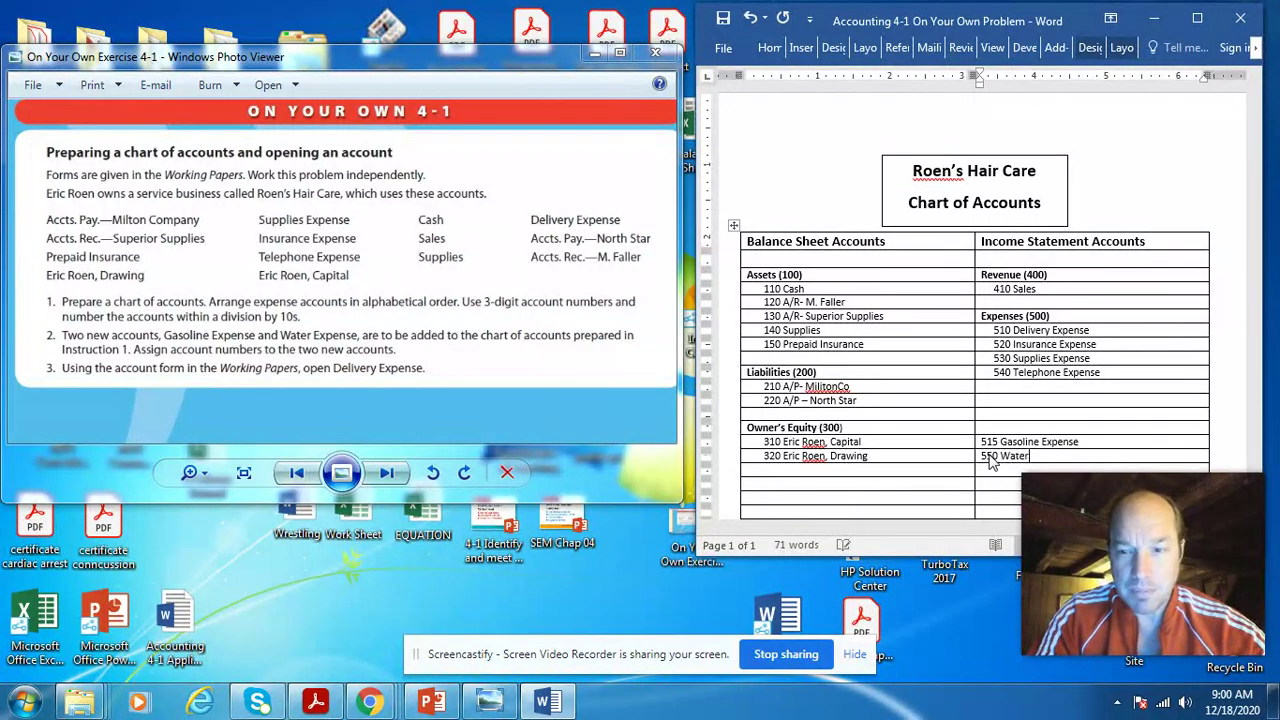
pyautogui.hotkey('alt', 'e')
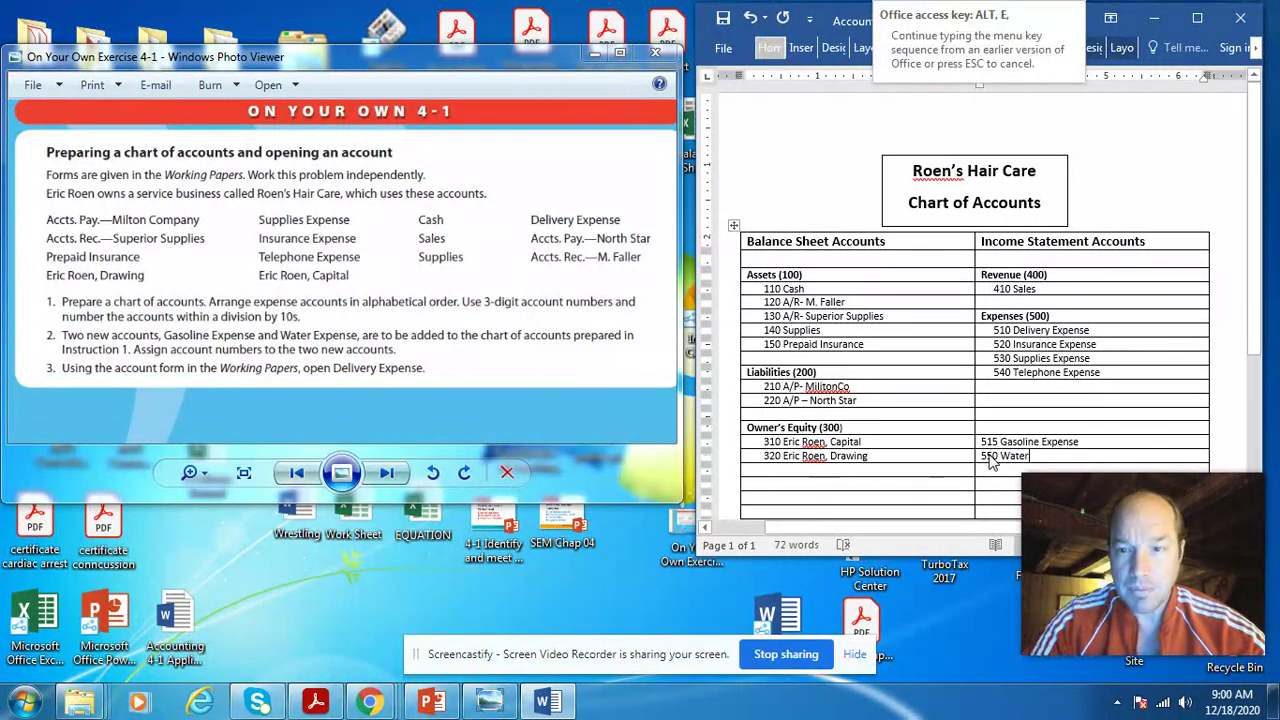
pyautogui.click(988, 456)
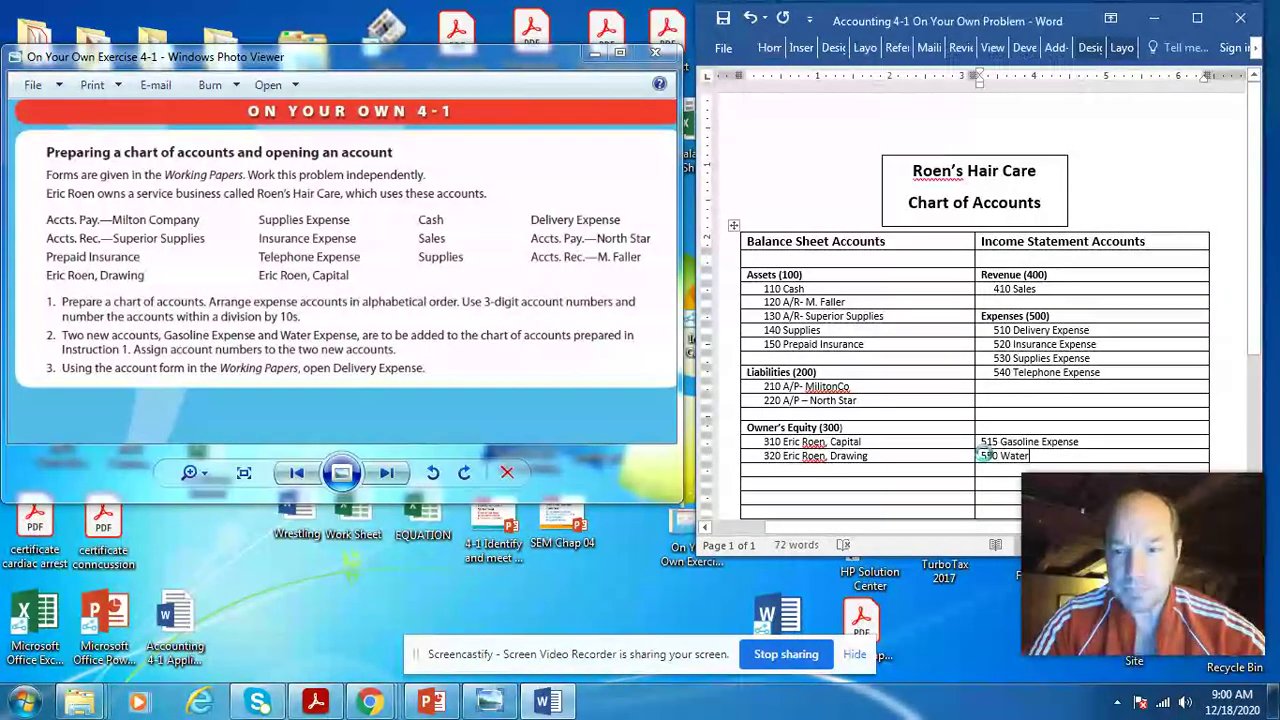
pyautogui.click(1042, 458)
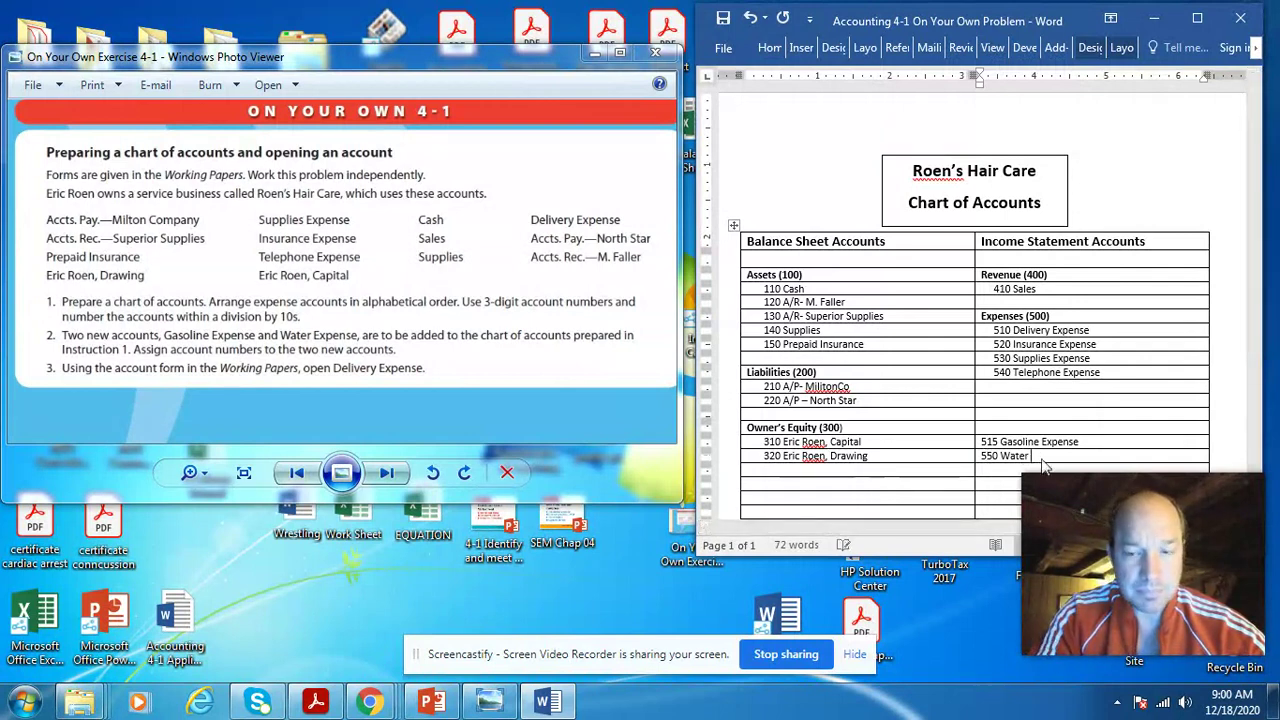
pyautogui.write('Expense')
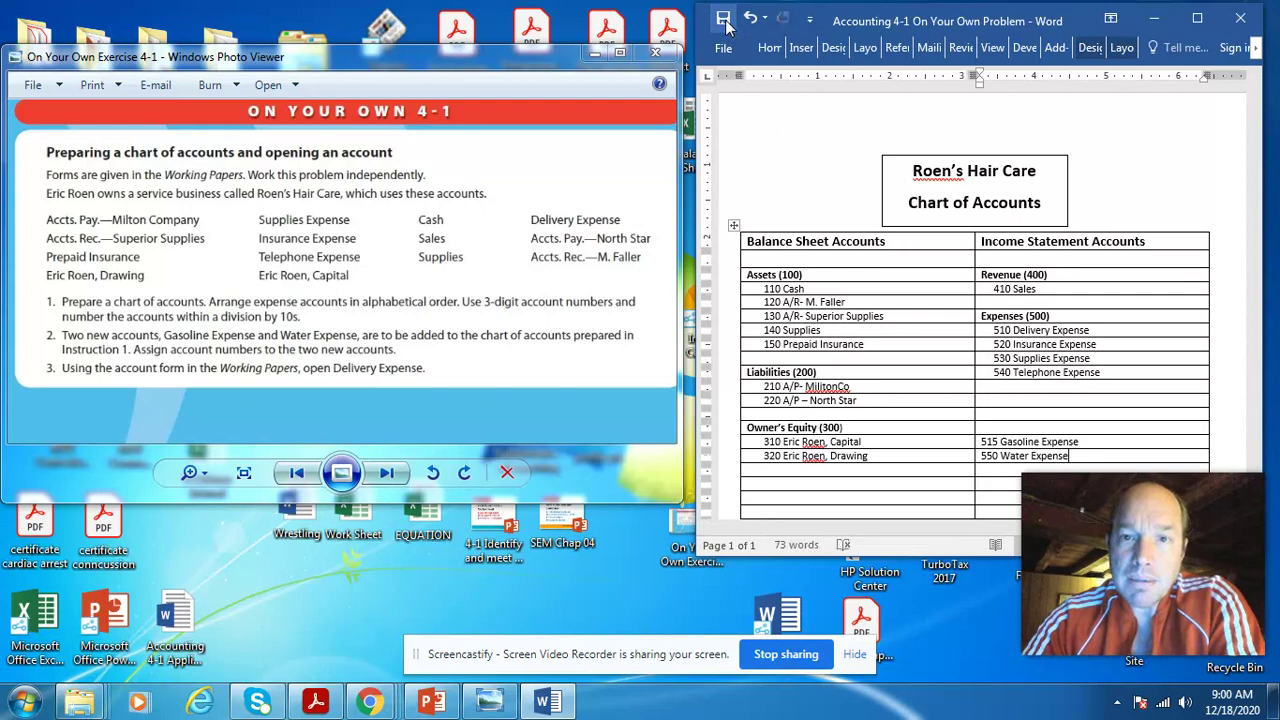
pyautogui.scroll(-1, 788, 287)
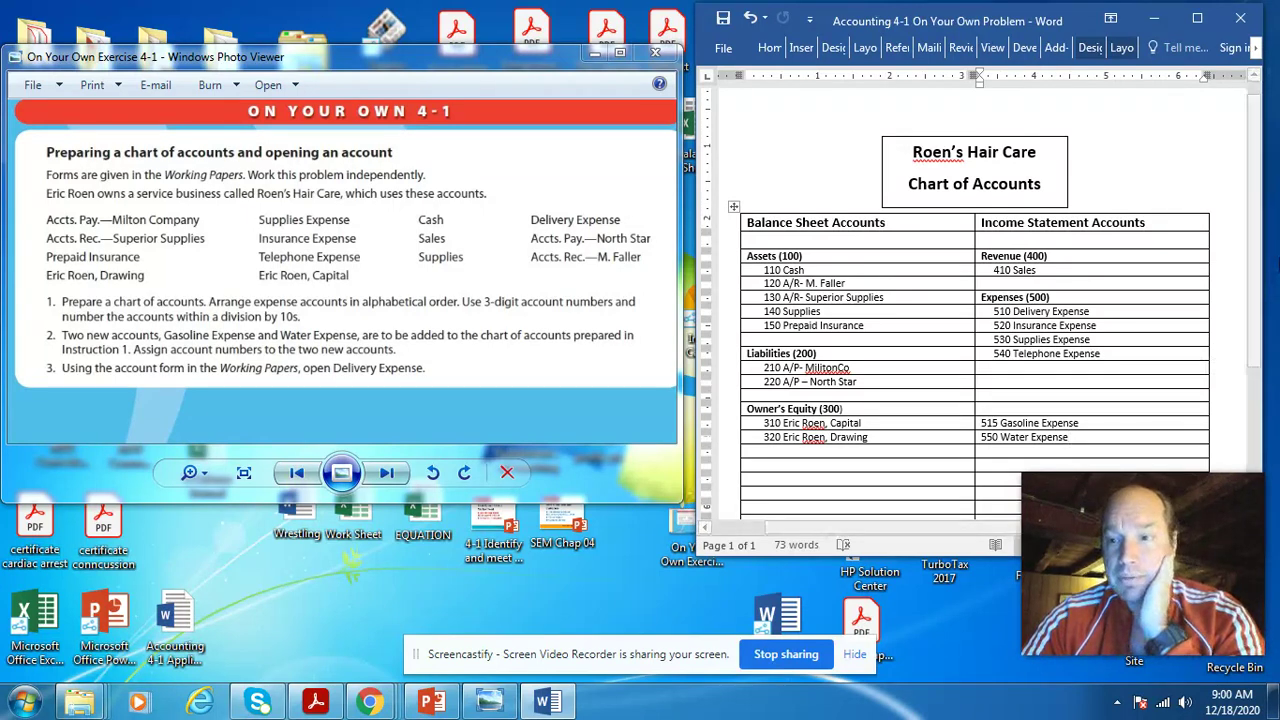
pyautogui.scroll(-1, 1257, 312)
pyautogui.scroll(-1, 1257, 312)
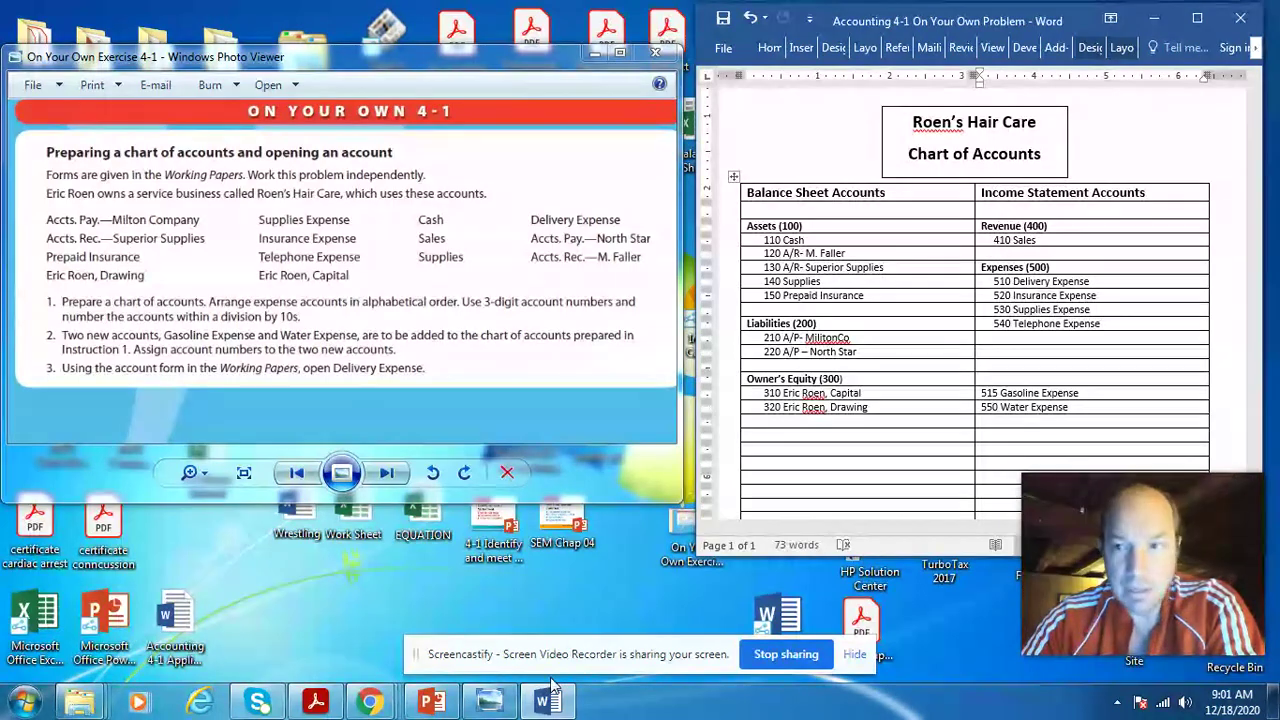
pyautogui.moveTo(1174, 574)
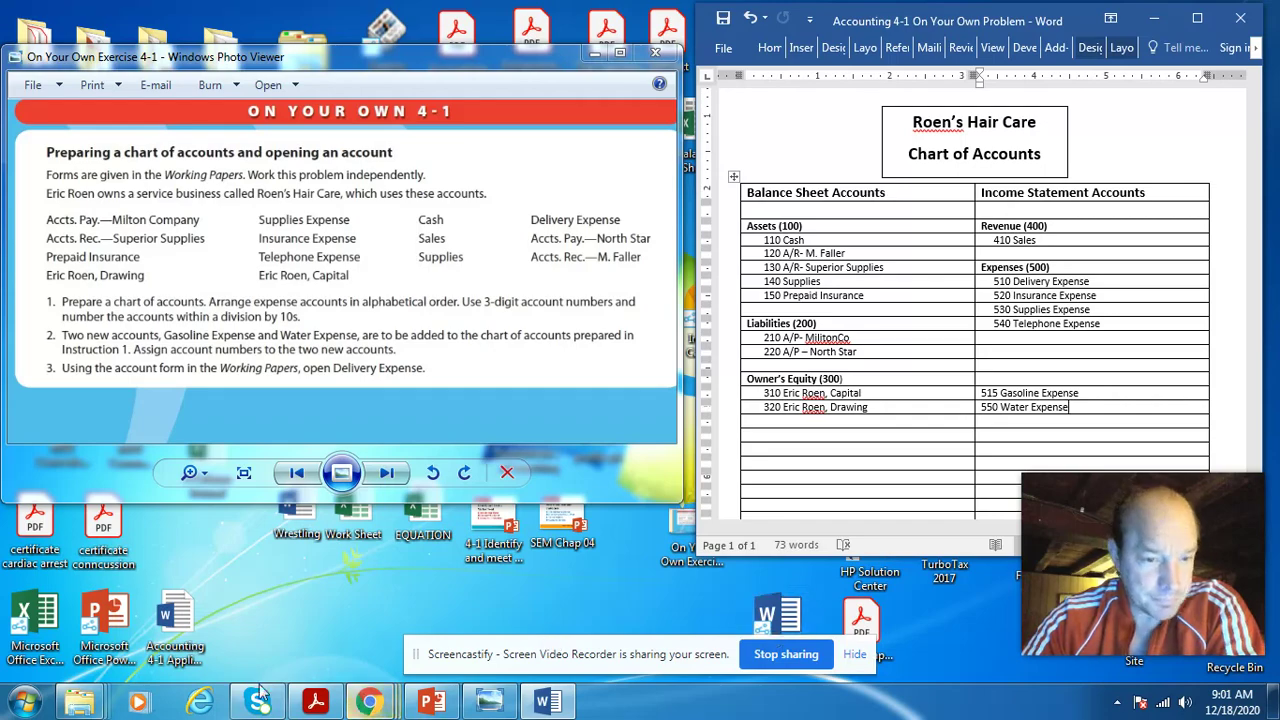
pyautogui.moveTo(369, 708)
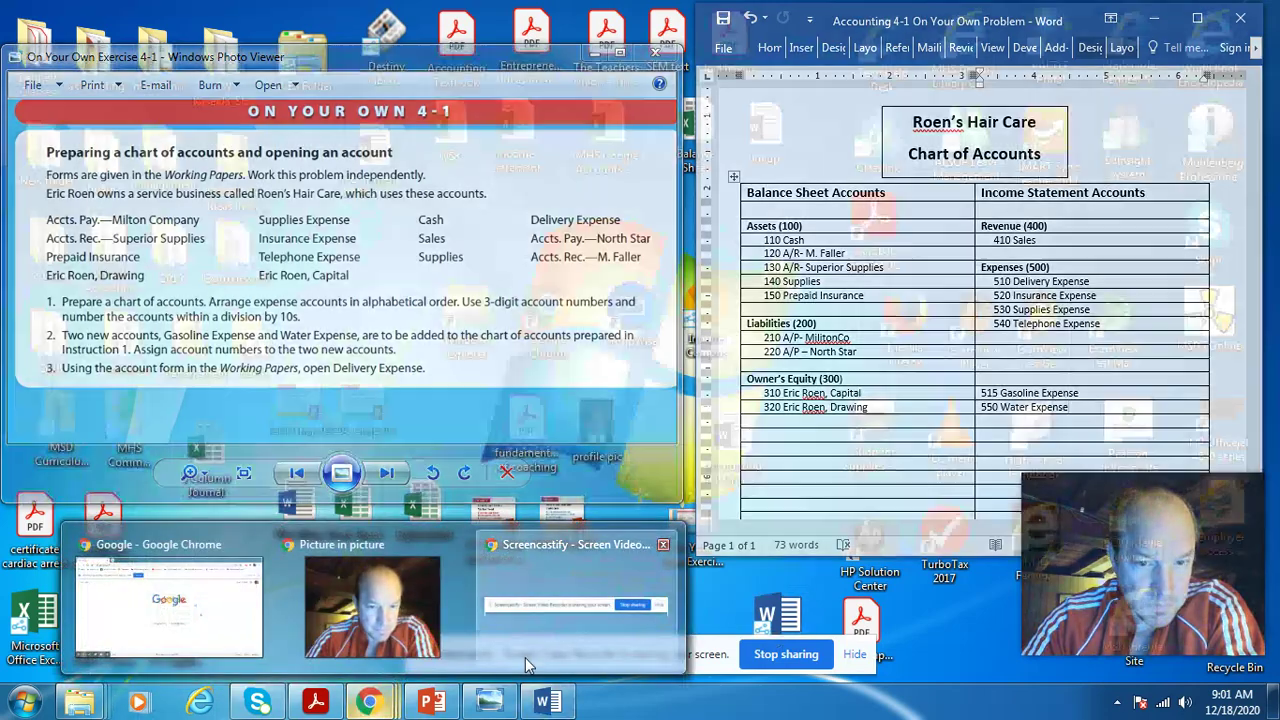
pyautogui.click(525, 657)
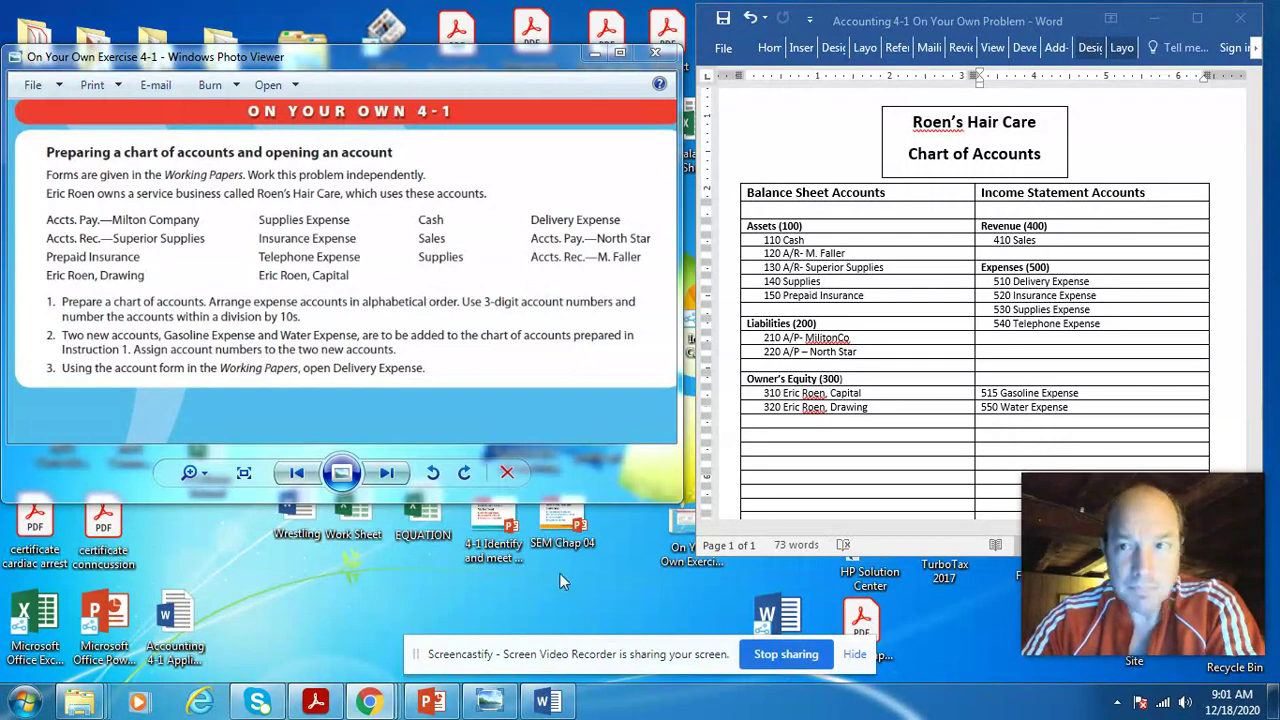
pyautogui.rightClick(377, 709)
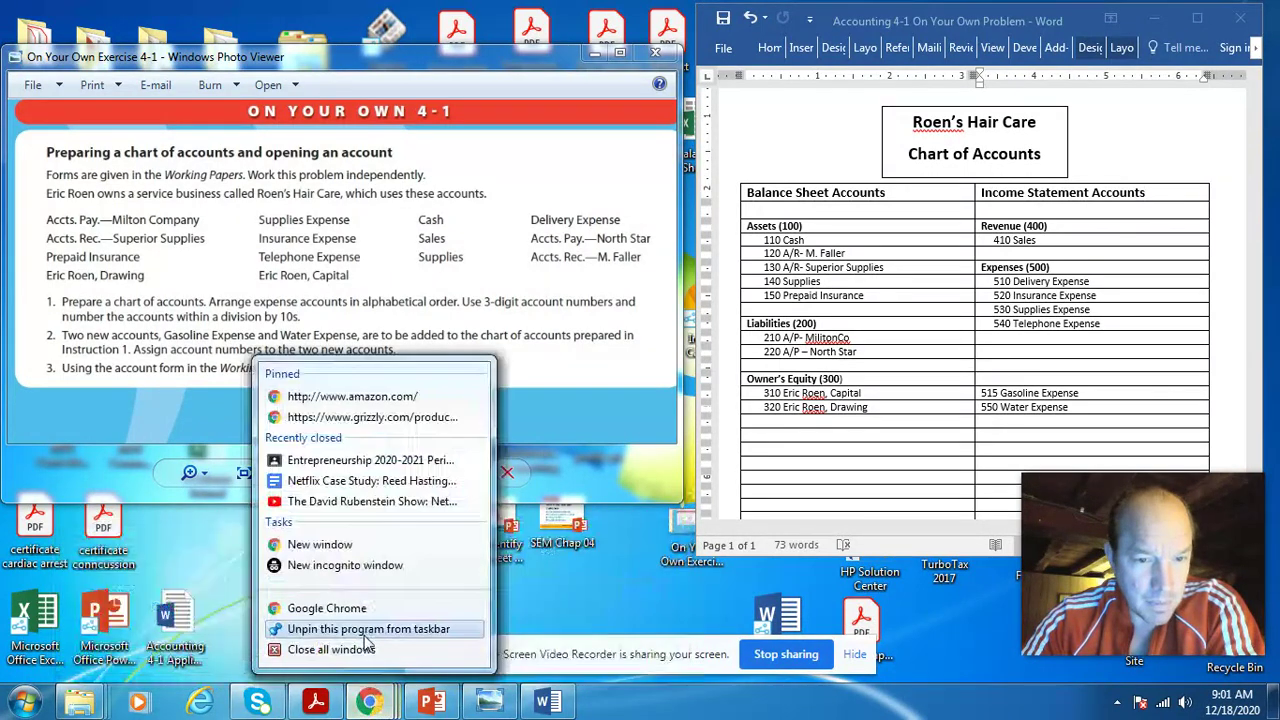
pyautogui.click(365, 635)
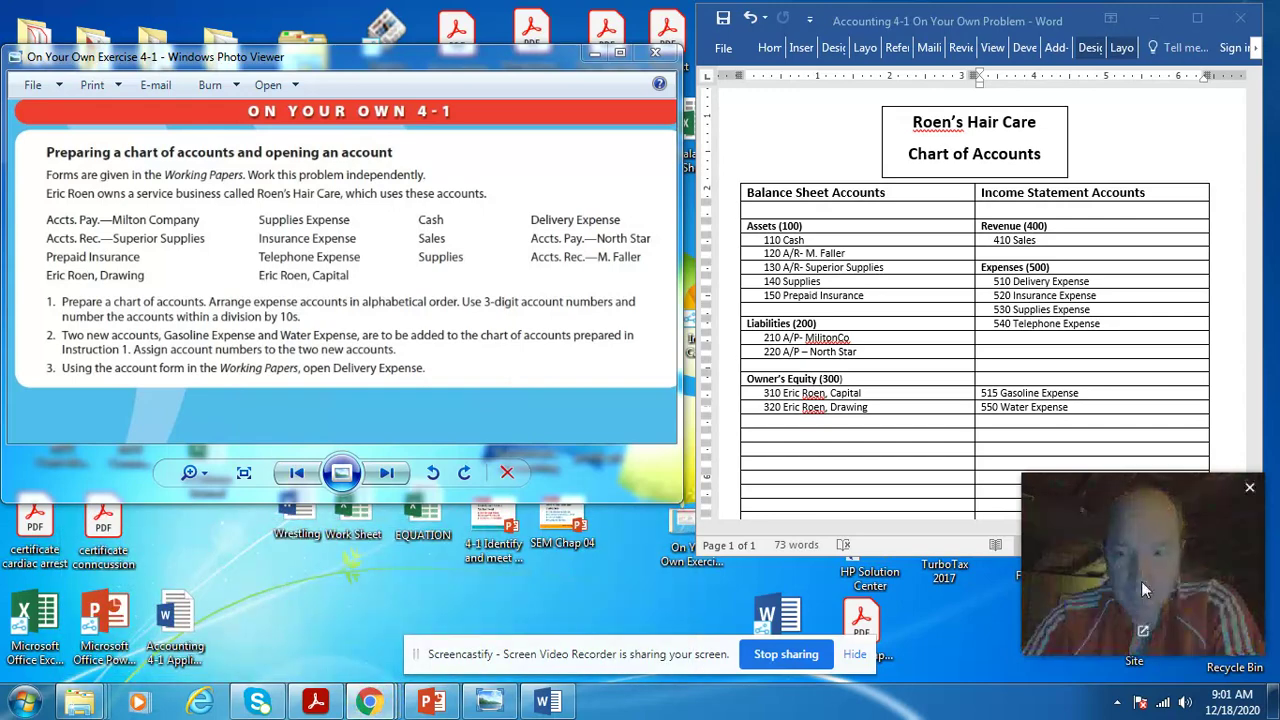
pyautogui.click(1143, 634)
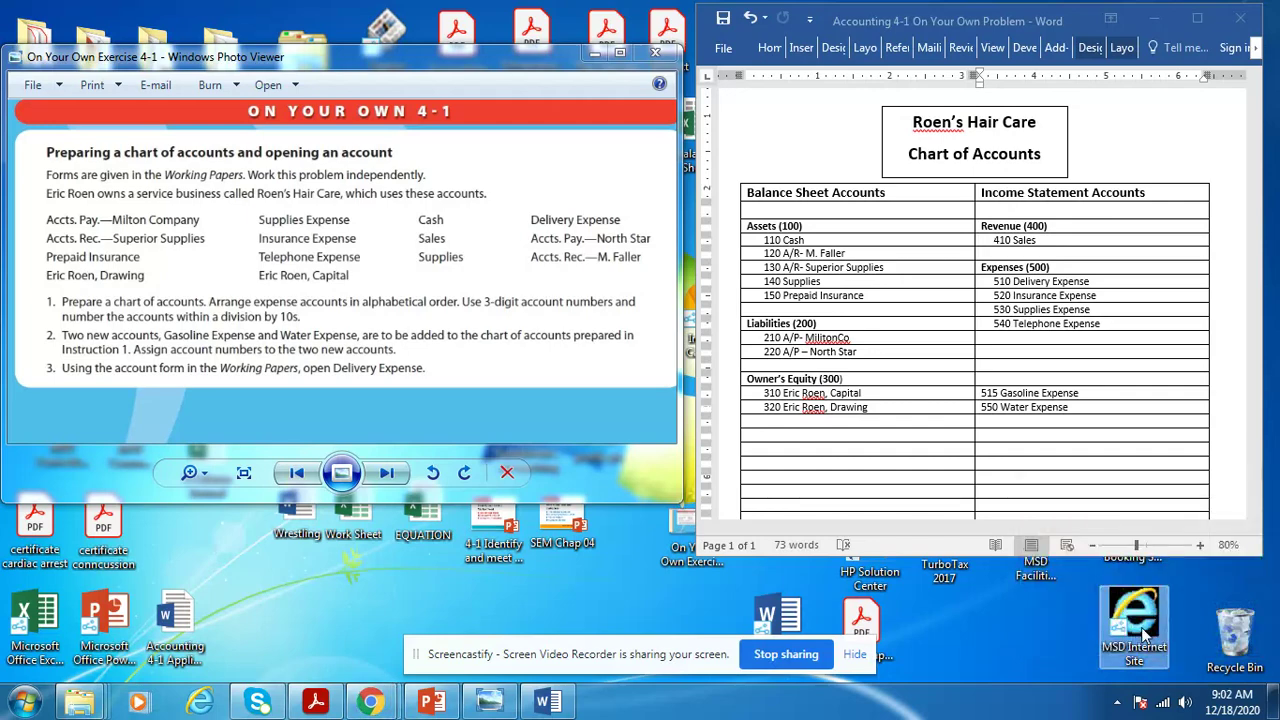